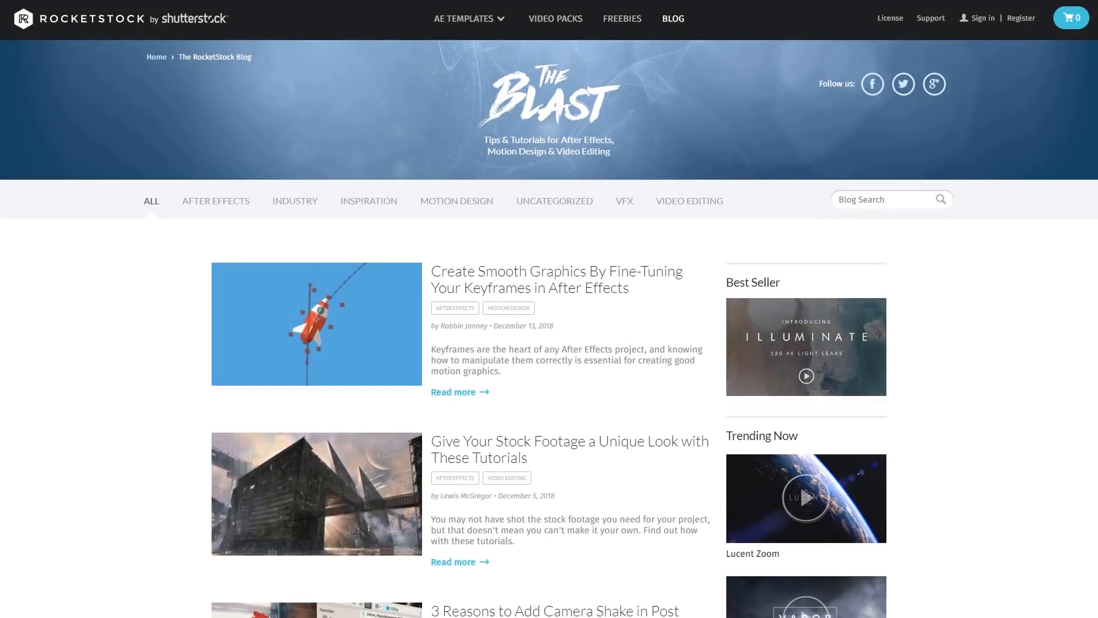
# Step: Look over the recent RocketStock blog posts and the contents of the Military Ops Camera Assets project folder
pyautogui.scroll(-1, 549, 329)
pyautogui.scroll(-2, 549, 329)
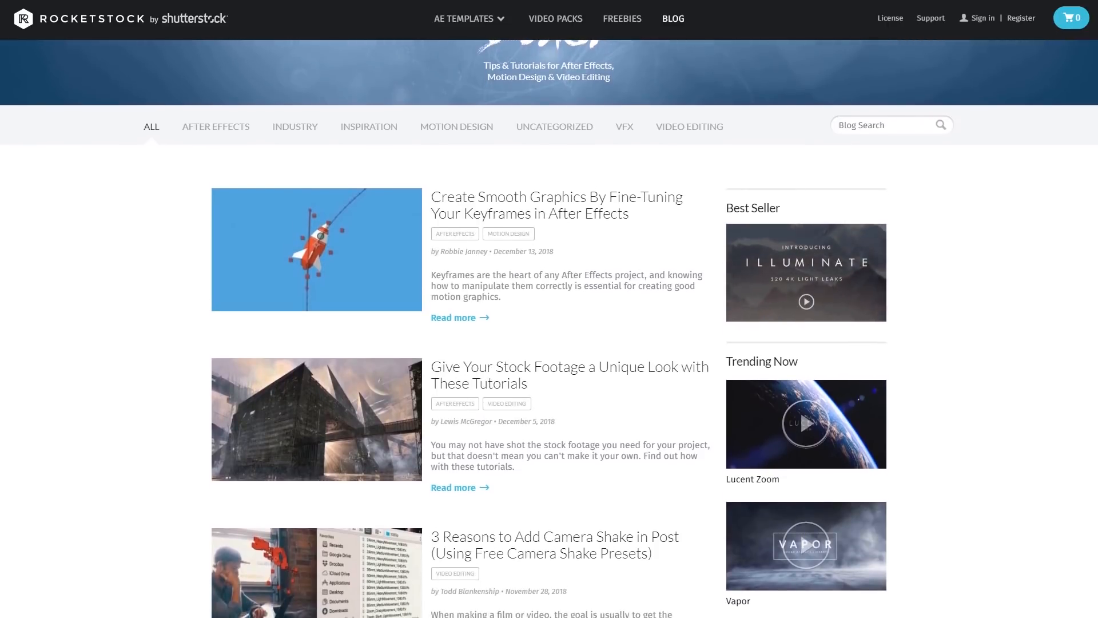
pyautogui.scroll(-2, 549, 329)
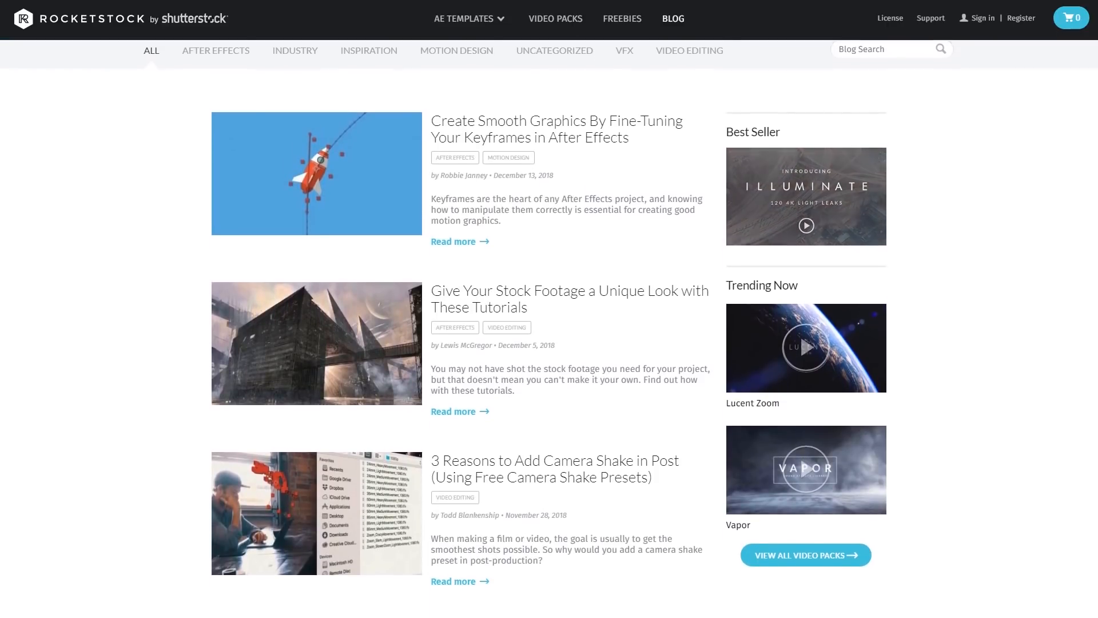
pyautogui.scroll(-1, 549, 329)
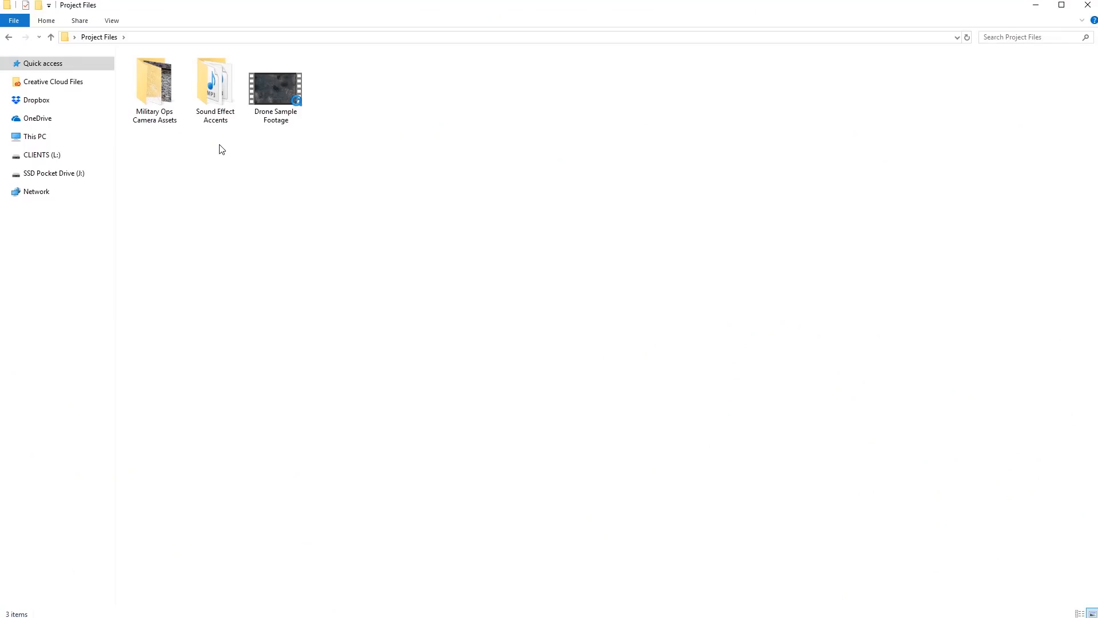
pyautogui.doubleClick(156, 118)
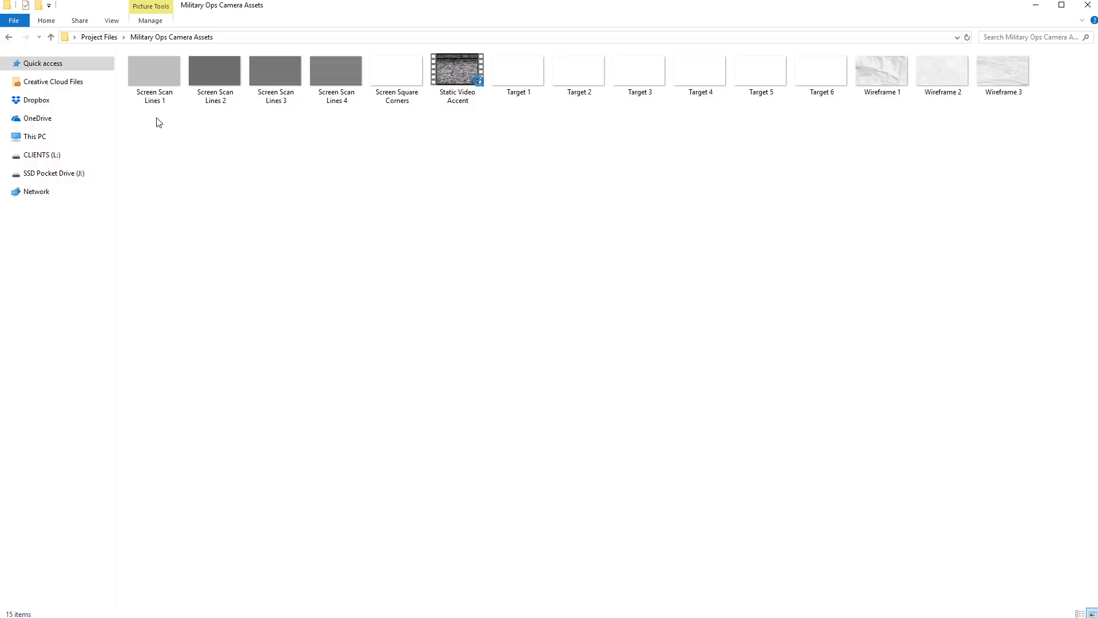
pyautogui.click(102, 37)
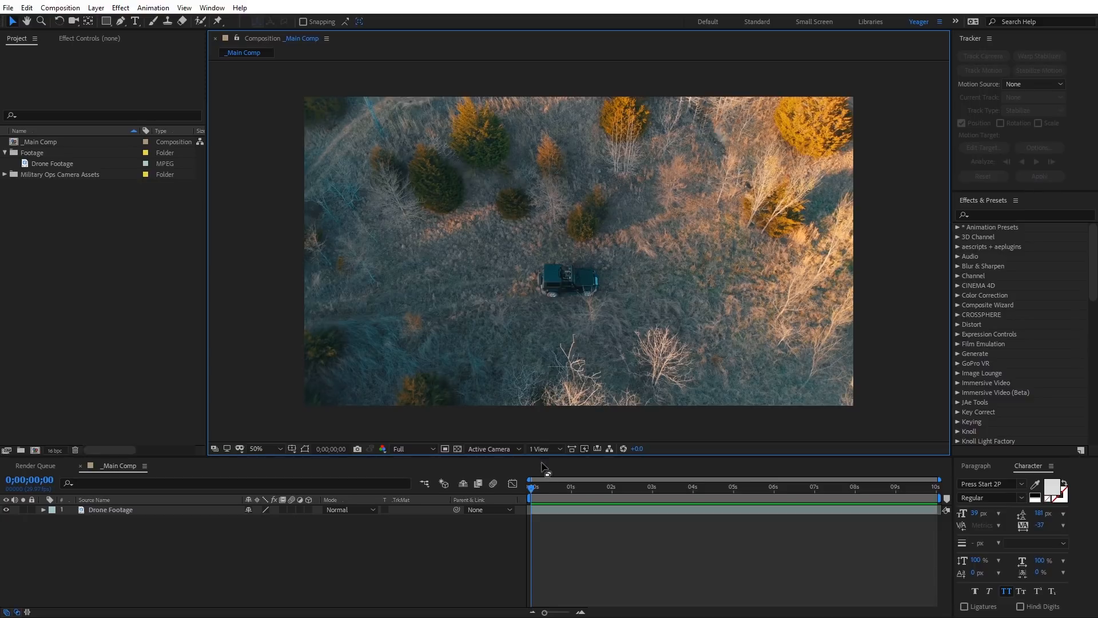
# Step: Run the 3D Camera Tracker on the Drone Footage layer in _Main Comp
pyautogui.moveTo(531, 485)
pyautogui.mouseDown()
pyautogui.moveTo(847, 490)
pyautogui.moveTo(530, 490)
pyautogui.mouseUp()
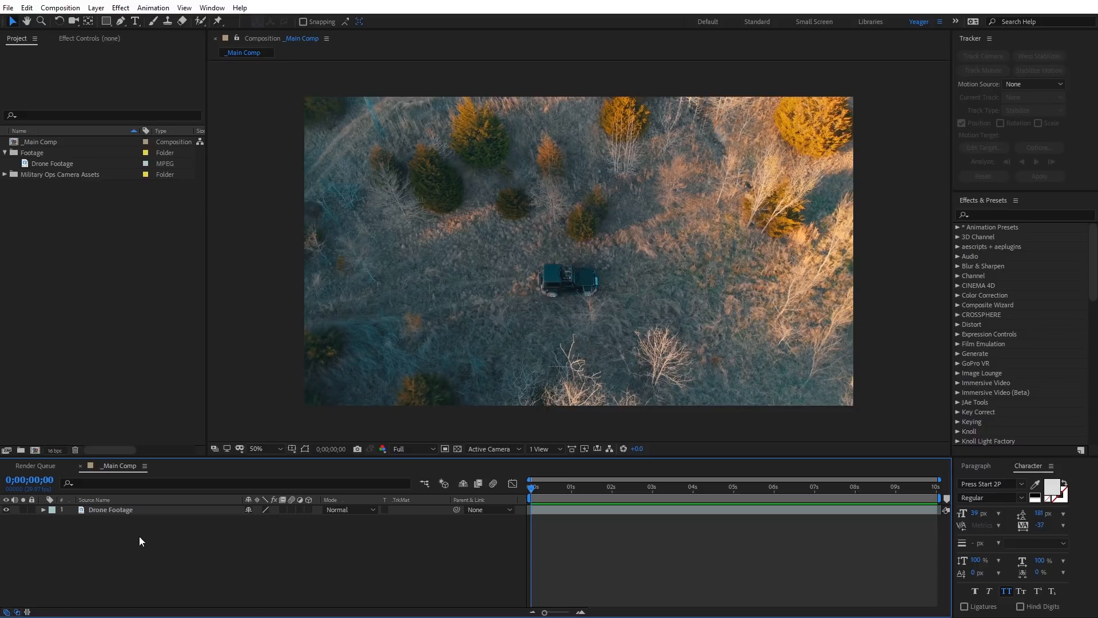
pyautogui.click(117, 510)
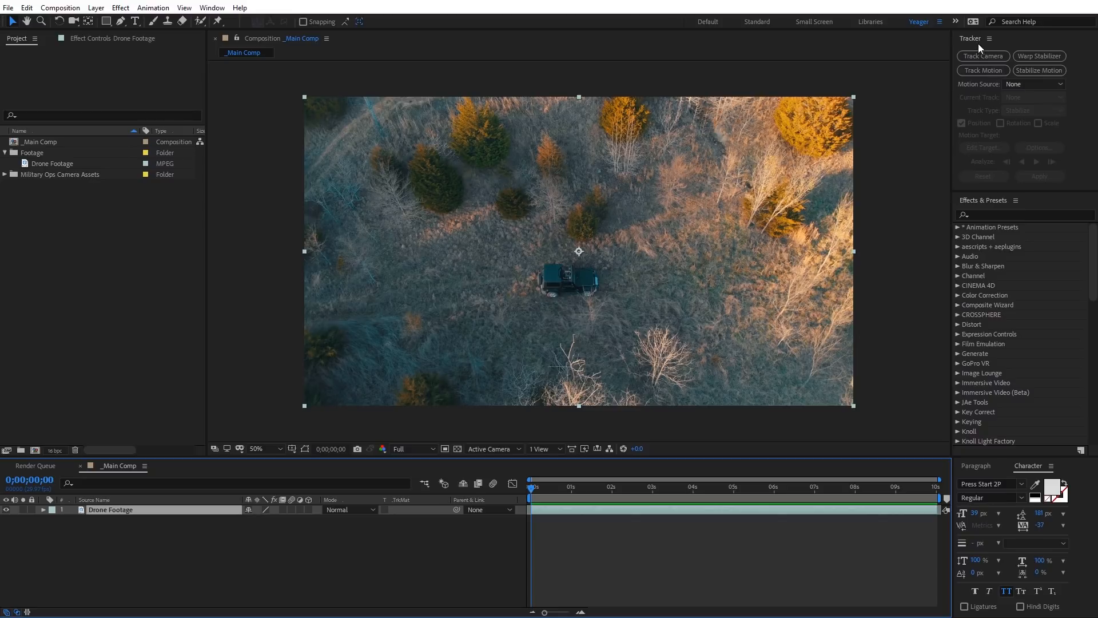
pyautogui.click(212, 7)
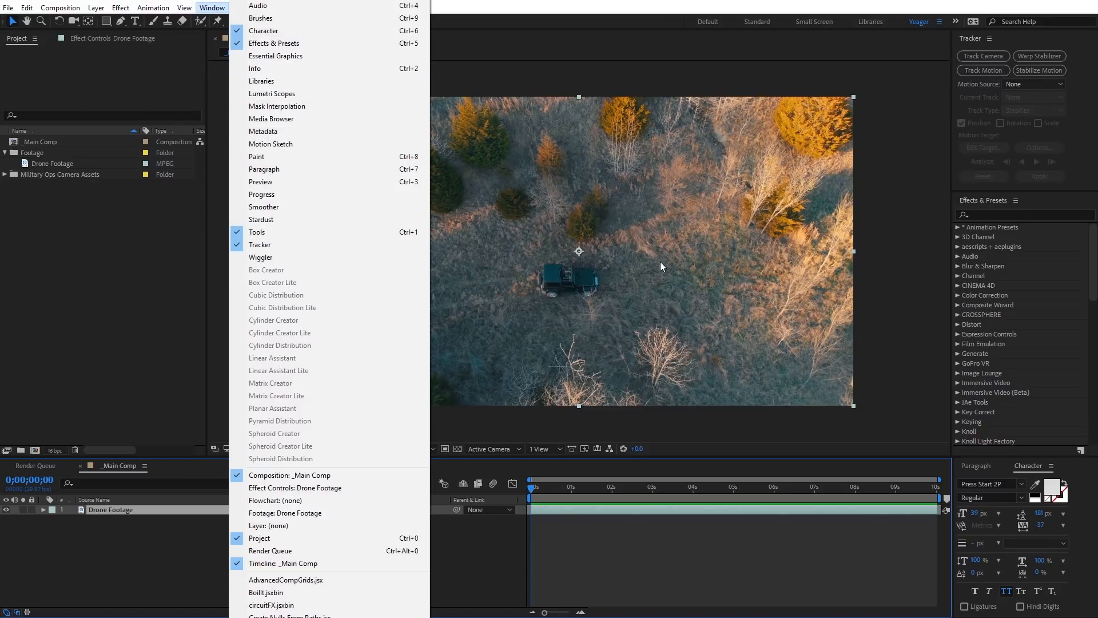
pyautogui.click(1013, 64)
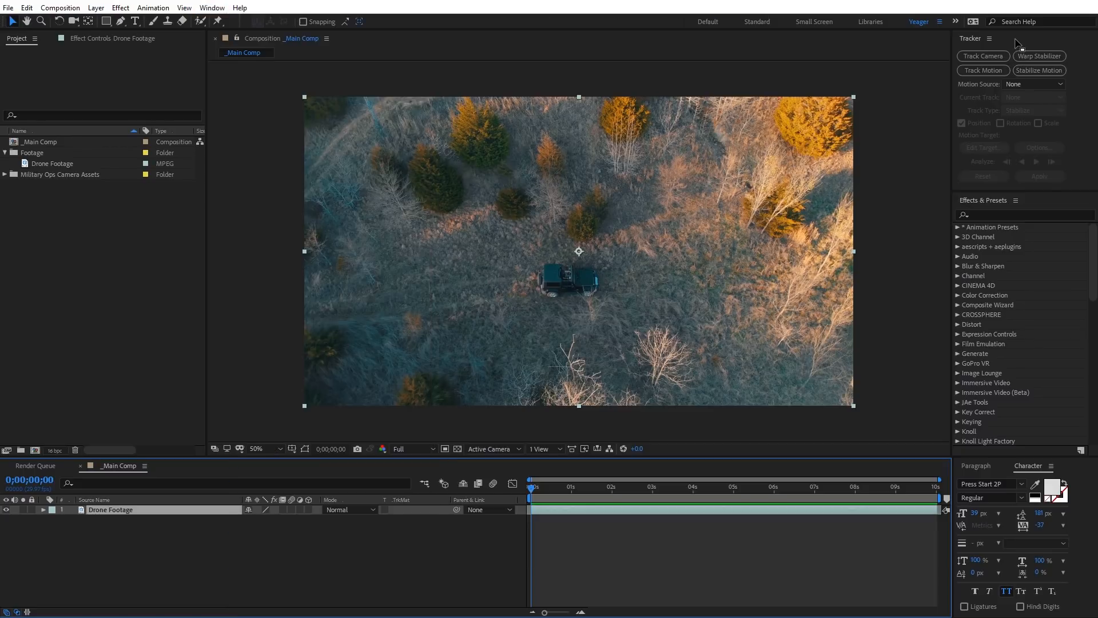
pyautogui.click(983, 56)
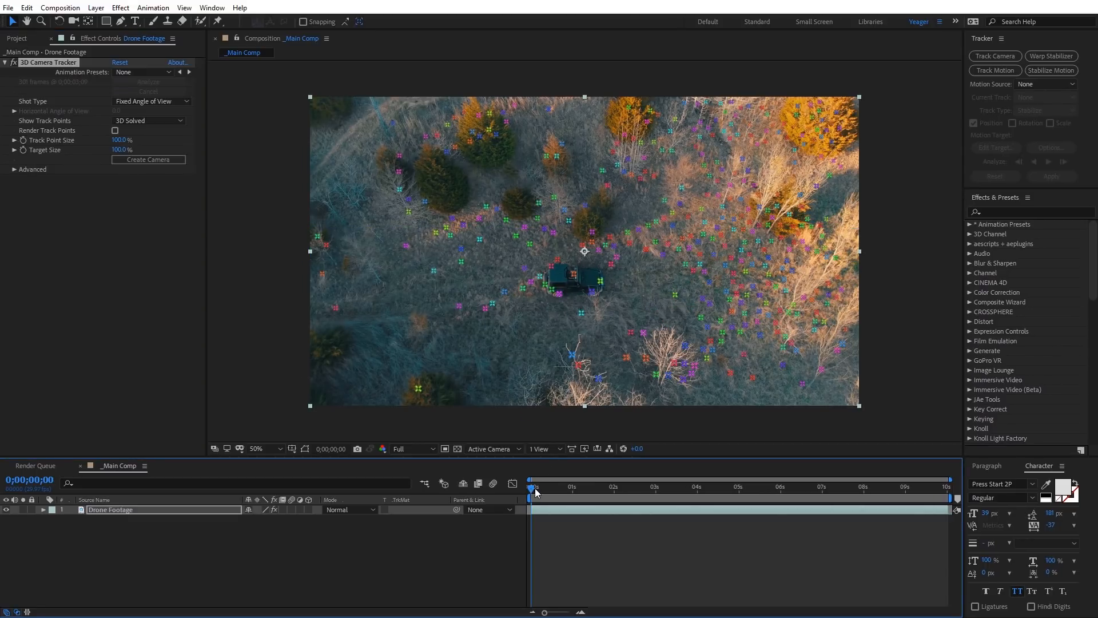
# Step: Preview the tracked footage and create a null and camera from track points on the ground beside the vehicle
pyautogui.press('space')
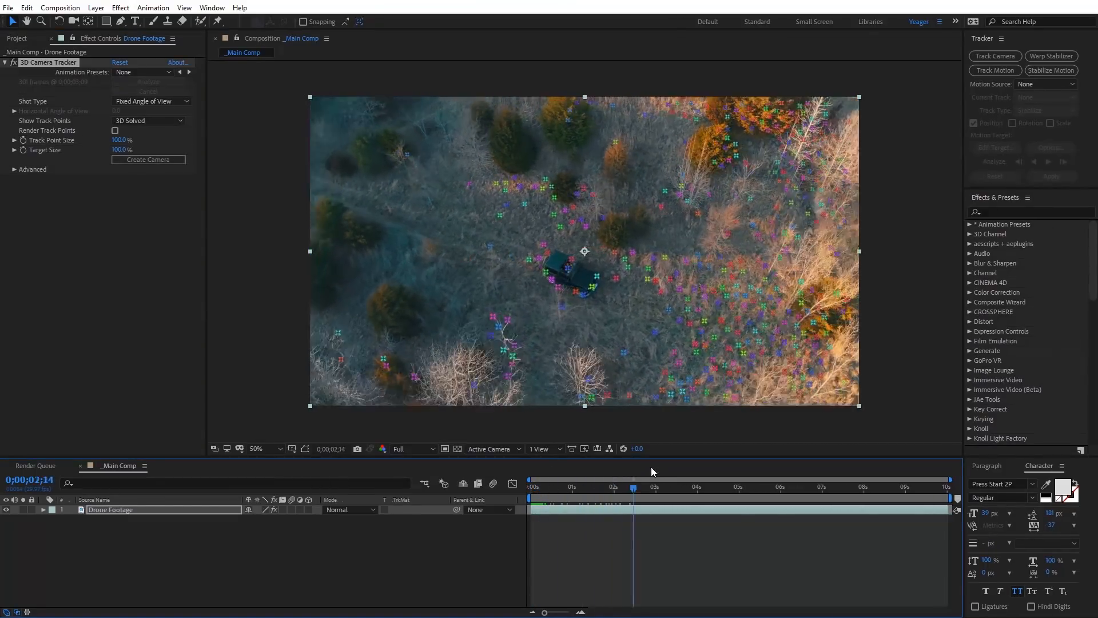
pyautogui.press('space')
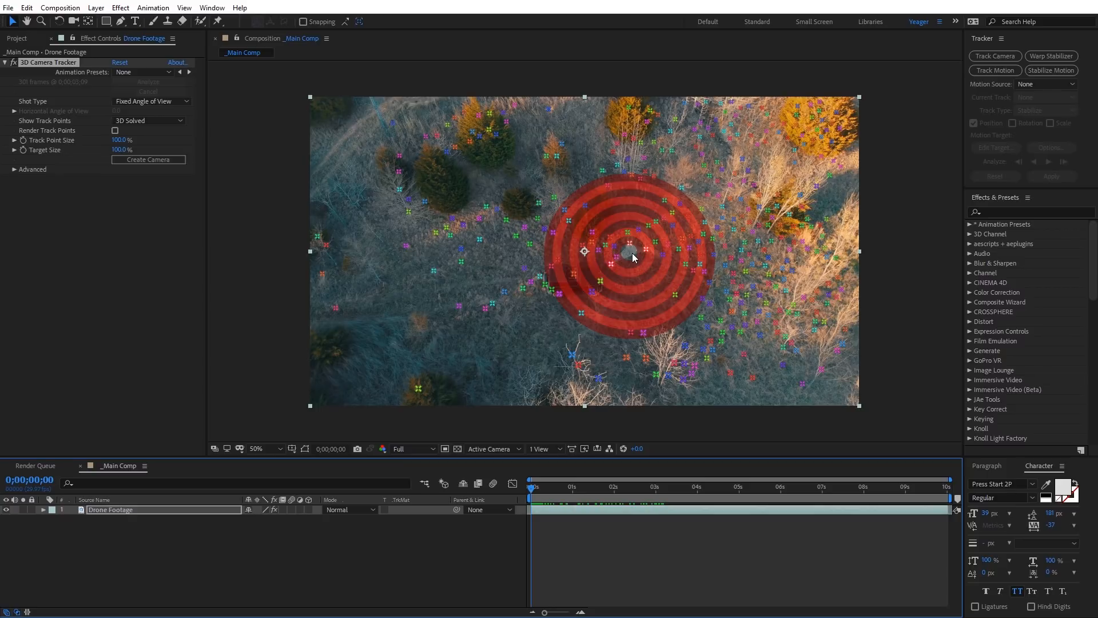
pyautogui.rightClick(632, 251)
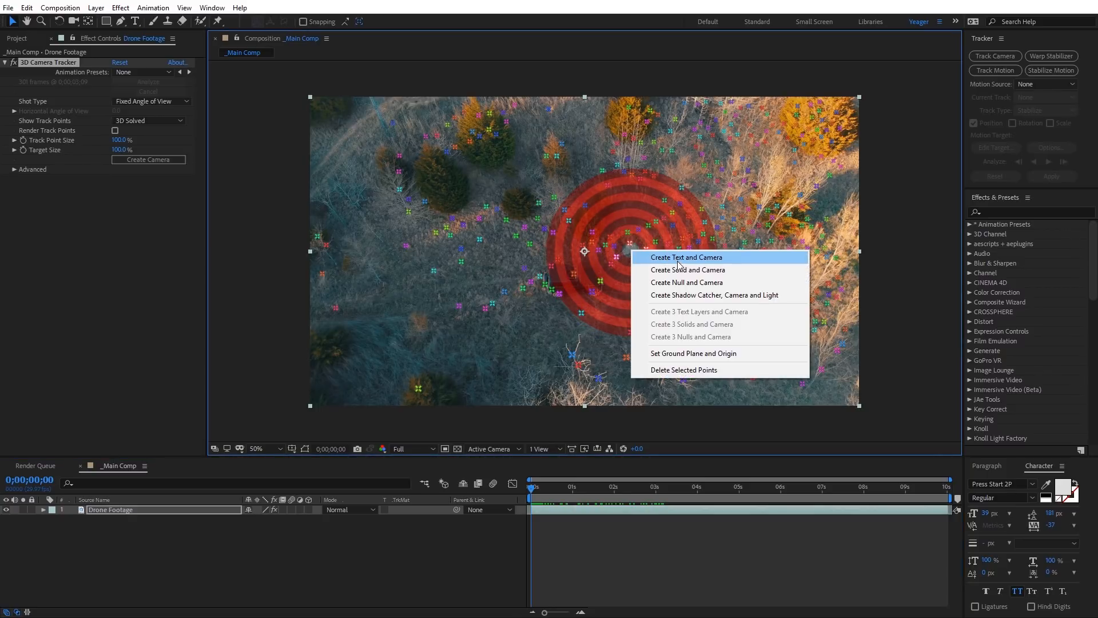
pyautogui.click(684, 283)
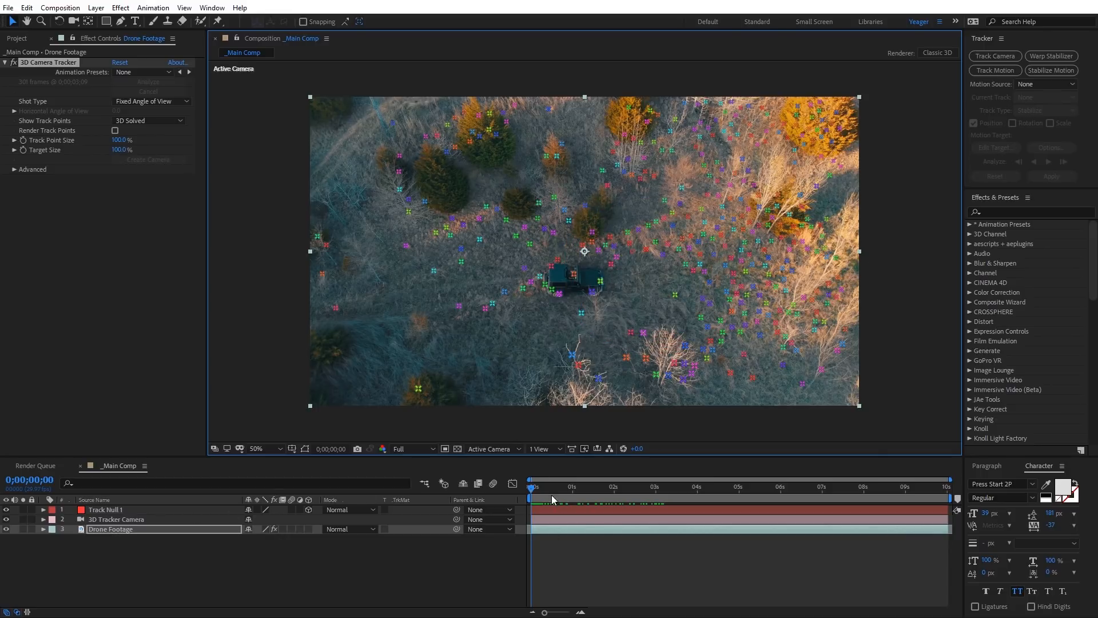
# Step: Scale Track Null 1 up to about 786% and hide the null and 3D Tracker Camera layers
pyautogui.moveTo(544, 489)
pyautogui.mouseDown()
pyautogui.moveTo(606, 485)
pyautogui.moveTo(538, 487)
pyautogui.mouseUp()
pyautogui.click(98, 510)
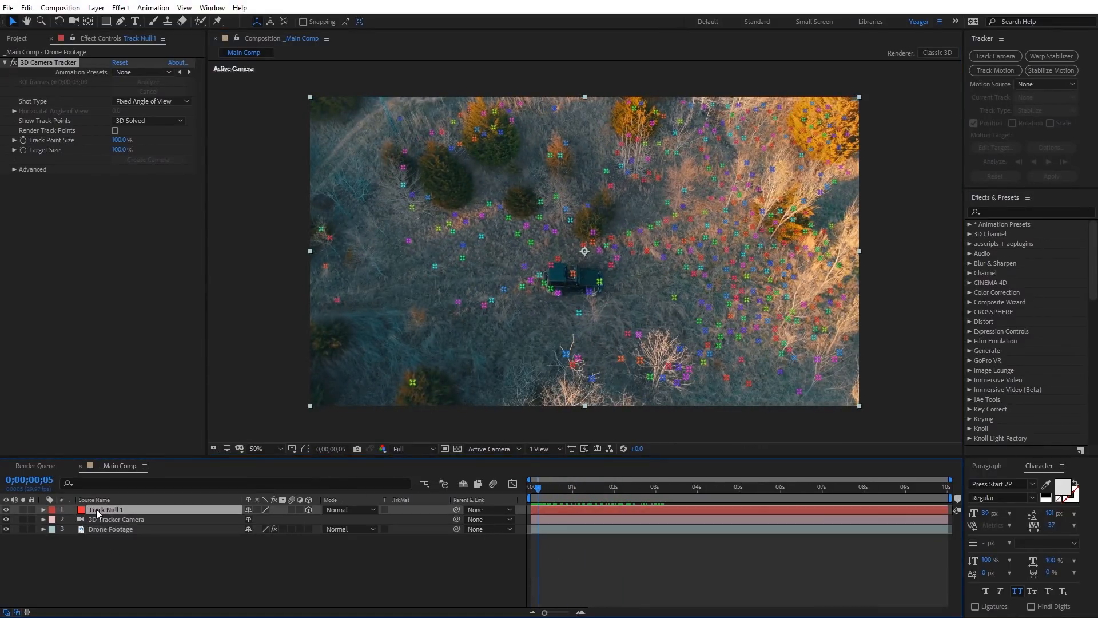
pyautogui.press('s')
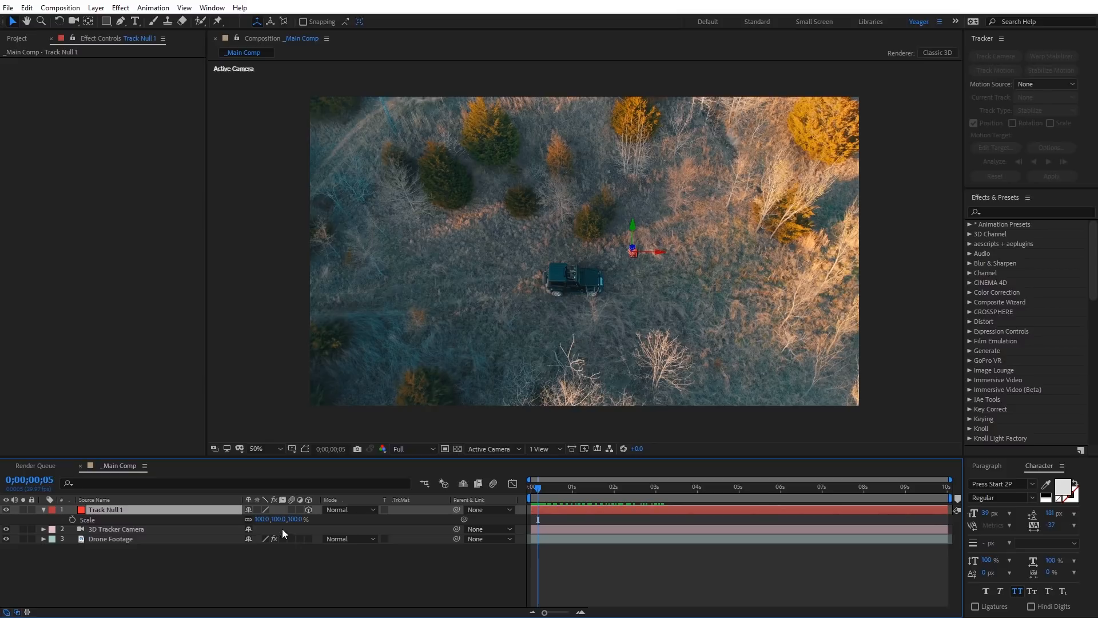
pyautogui.moveTo(262, 519); pyautogui.dragTo(661, 515)
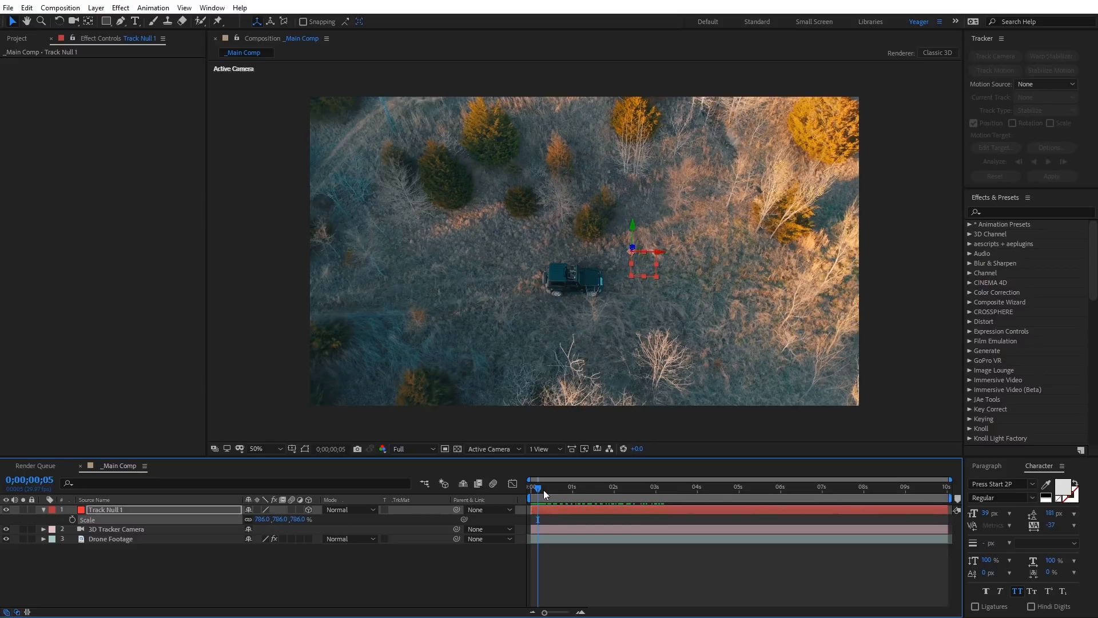
pyautogui.moveTo(544, 490)
pyautogui.mouseDown()
pyautogui.moveTo(650, 479)
pyautogui.moveTo(708, 458)
pyautogui.moveTo(531, 480)
pyautogui.mouseUp()
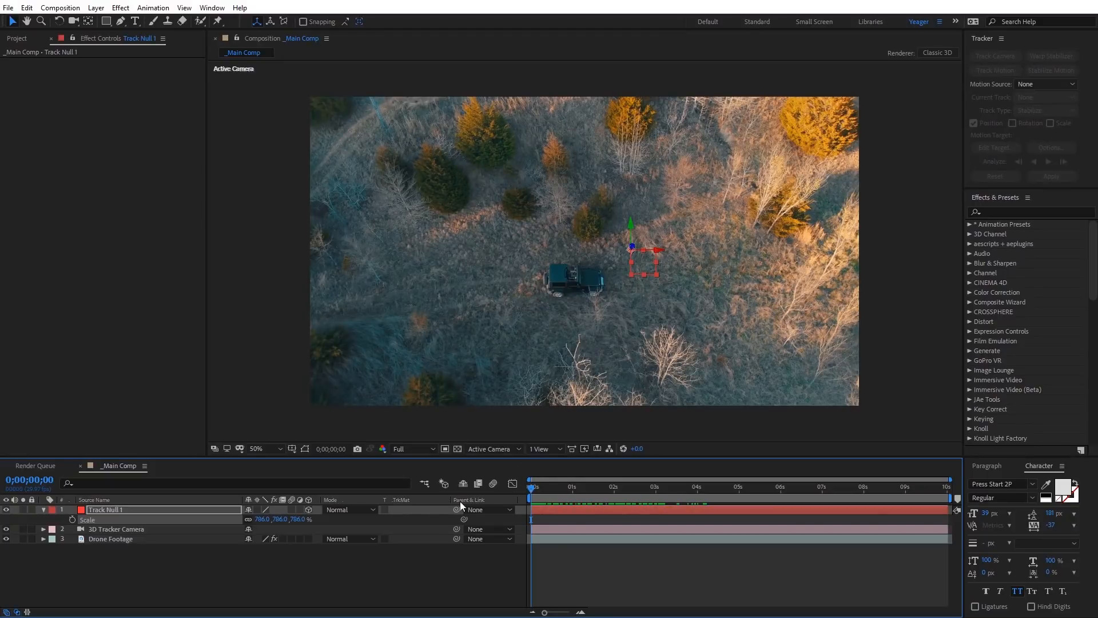
pyautogui.click(44, 510)
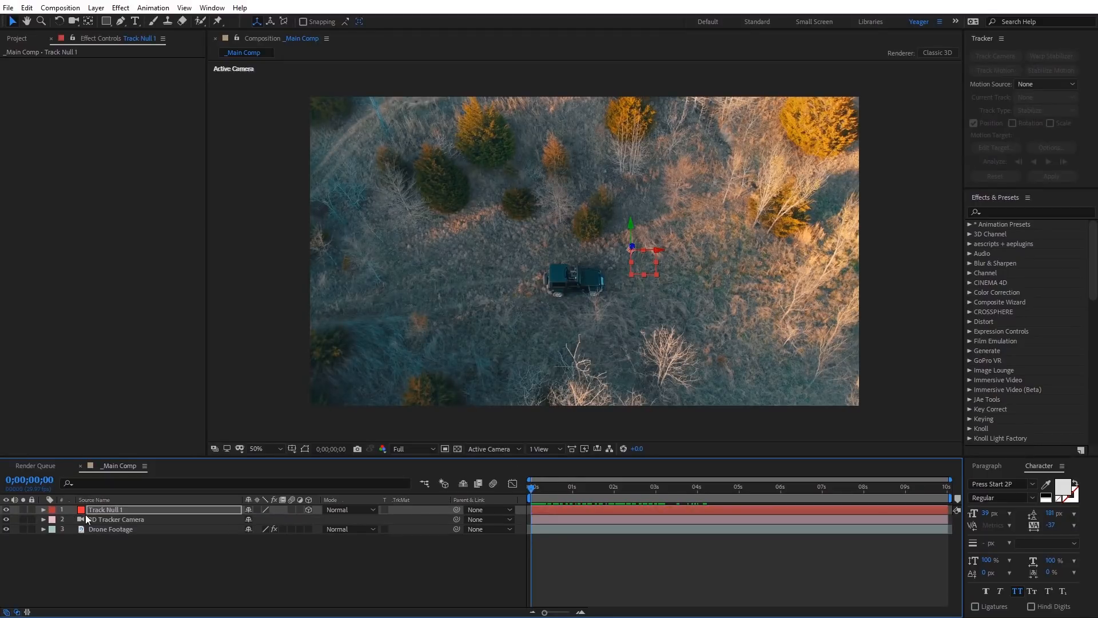
pyautogui.click(7, 510)
# Step: Duplicate the Drone Footage layer twice in _Main Comp
pyautogui.click(99, 529)
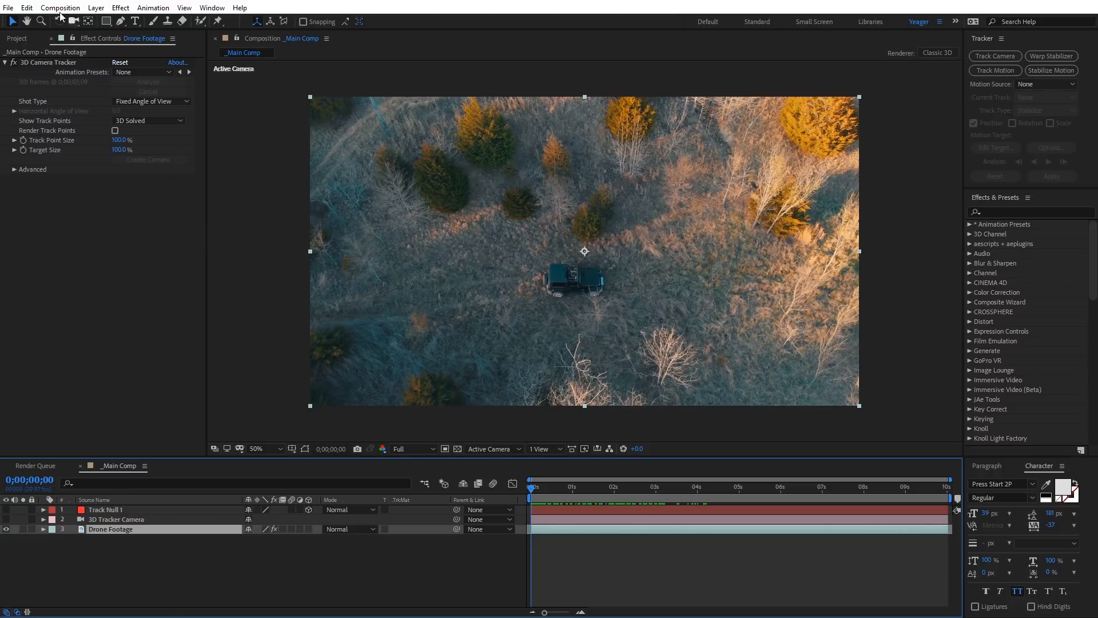
pyautogui.click(27, 8)
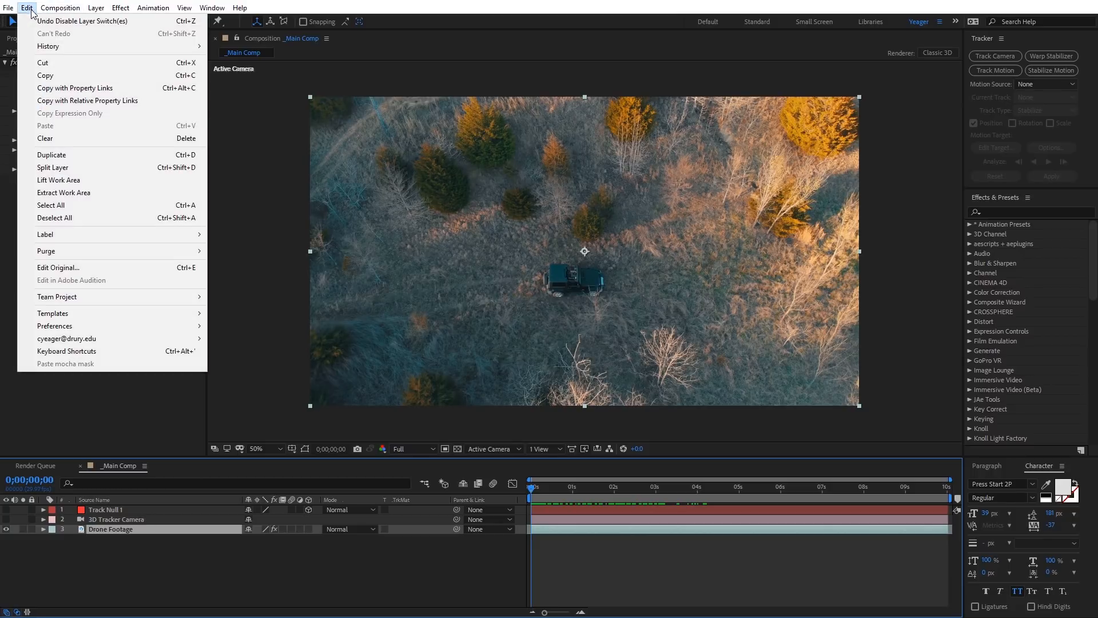
pyautogui.click(74, 154)
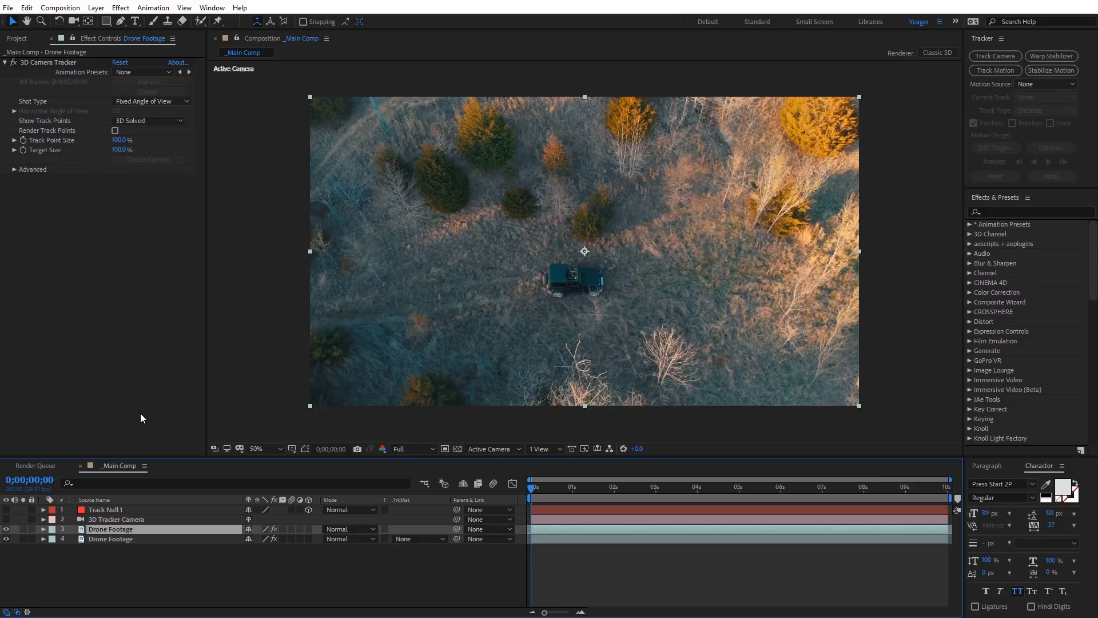
pyautogui.hotkey('ctrl', 'd')
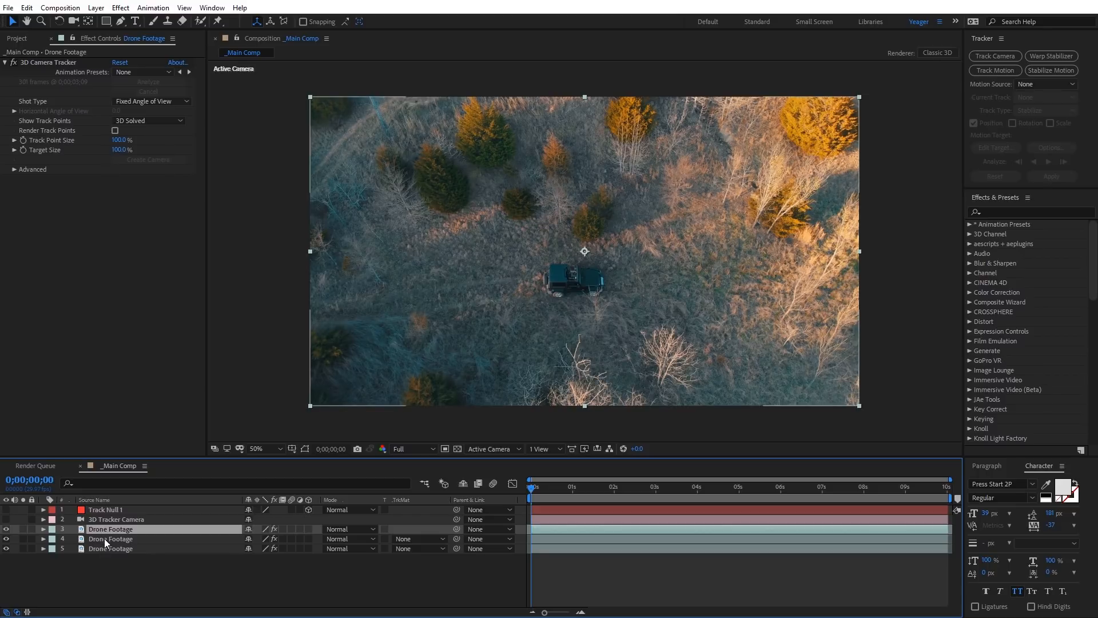
# Step: Pre-compose the upper two Drone Footage layers into a new composition named Trackers, moving all attributes into it
pyautogui.keyDown('ctrl'); pyautogui.click(105, 538); pyautogui.keyUp('ctrl')
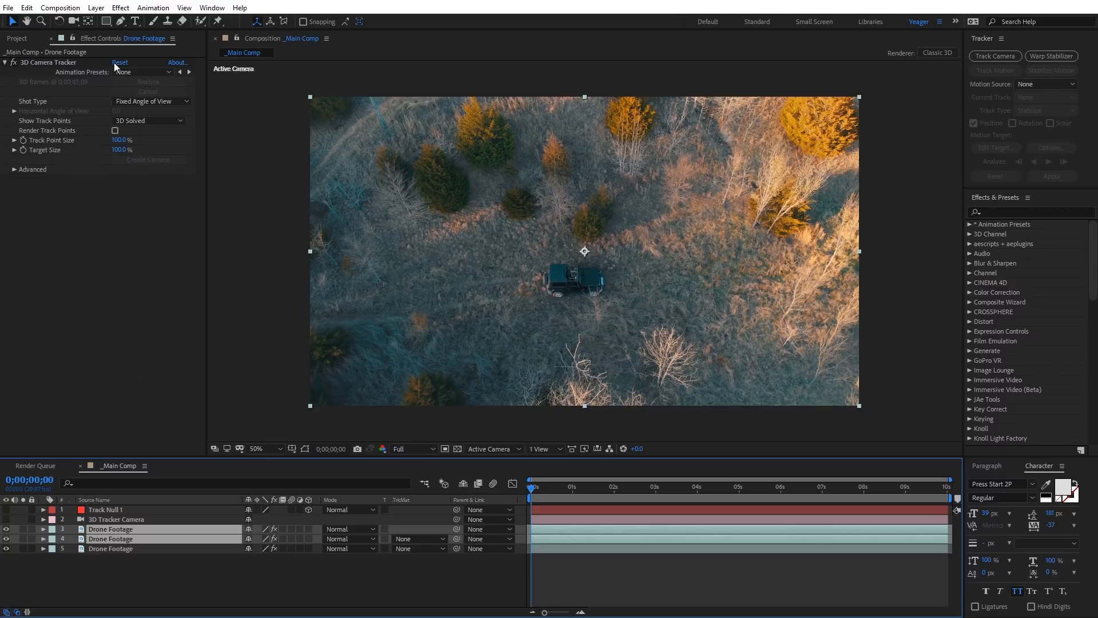
pyautogui.click(96, 7)
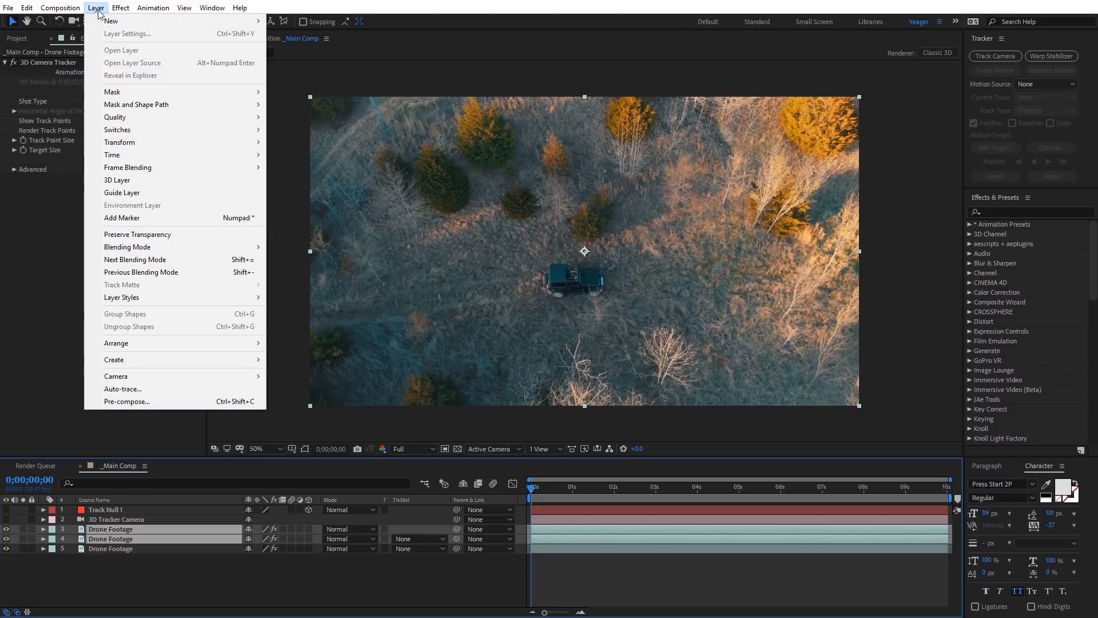
pyautogui.click(136, 403)
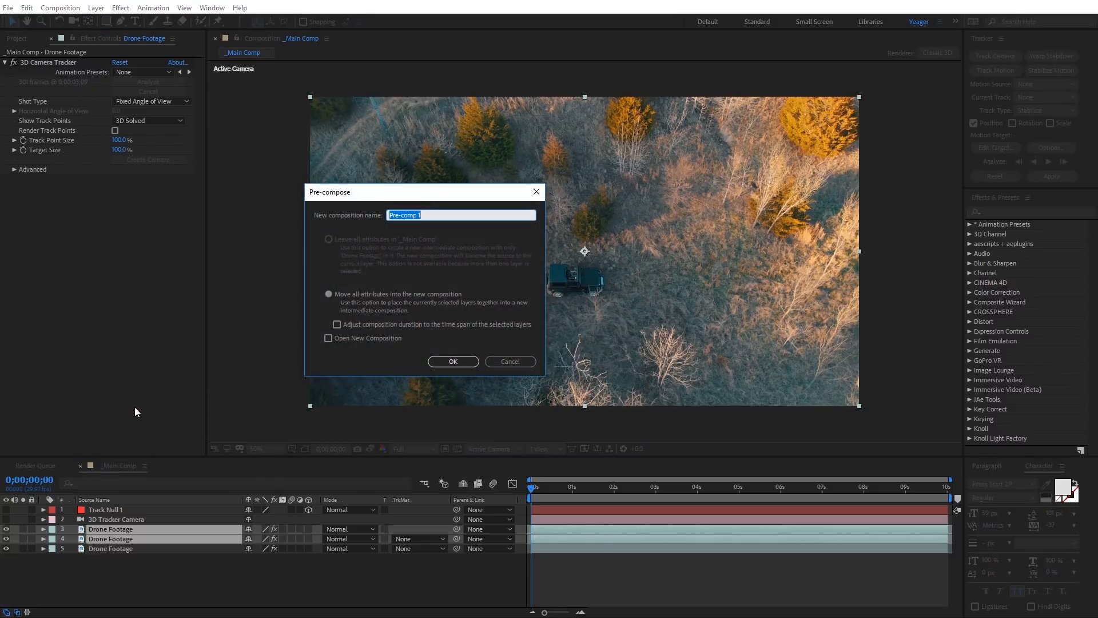
pyautogui.write('Trackers')
pyautogui.click(455, 361)
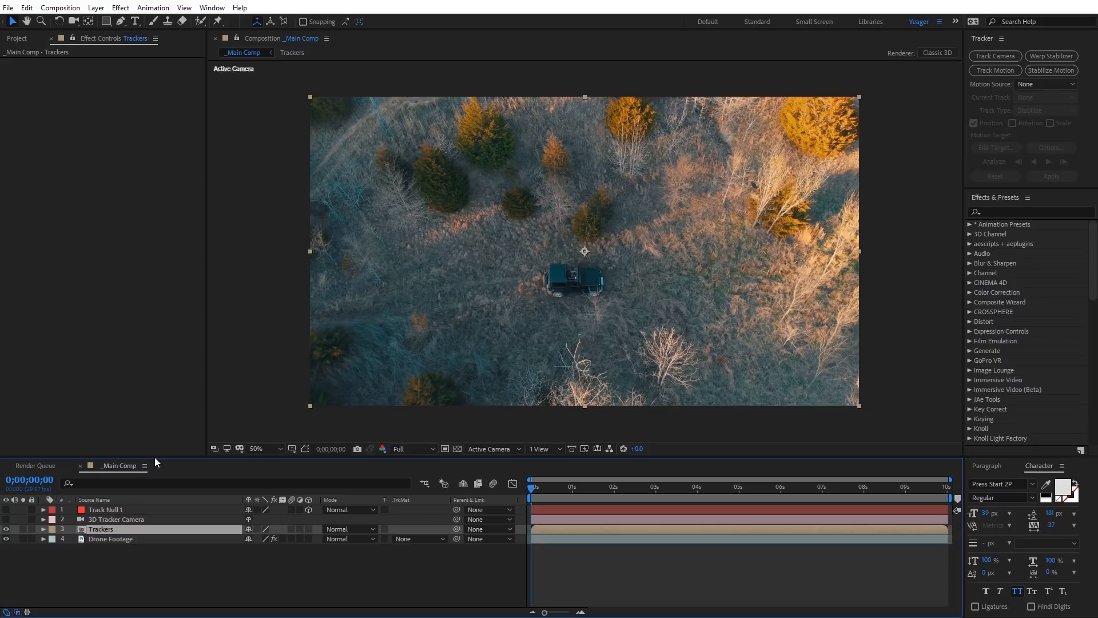
# Step: Open the Trackers composition and enable Render Track Points in the upper Drone Footage layer's 3D Camera Tracker effect
pyautogui.doubleClick(107, 529)
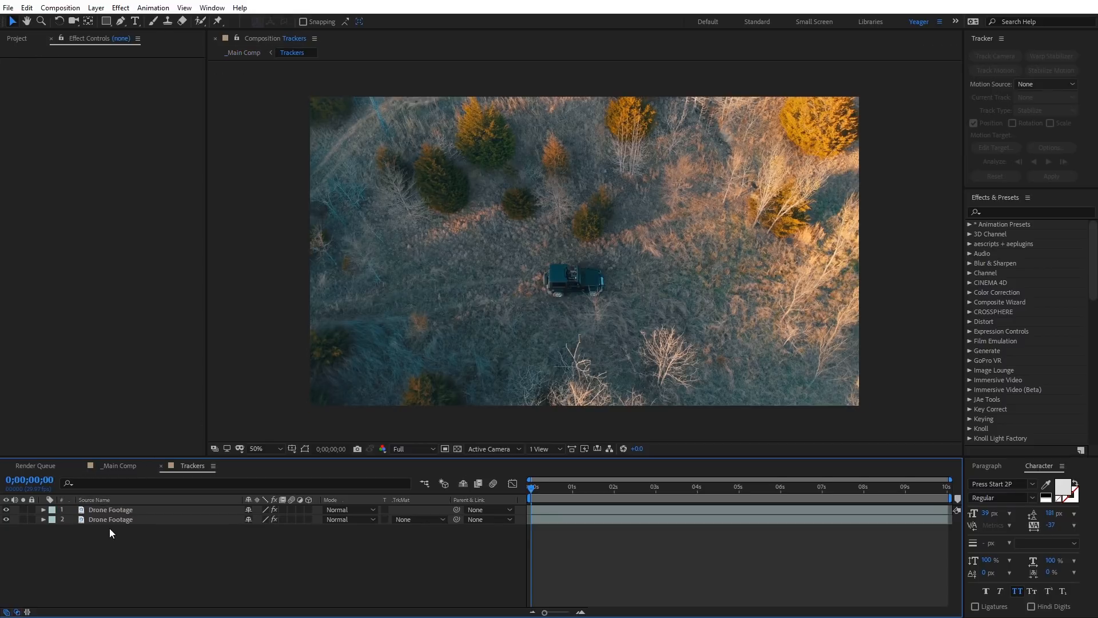
pyautogui.click(121, 510)
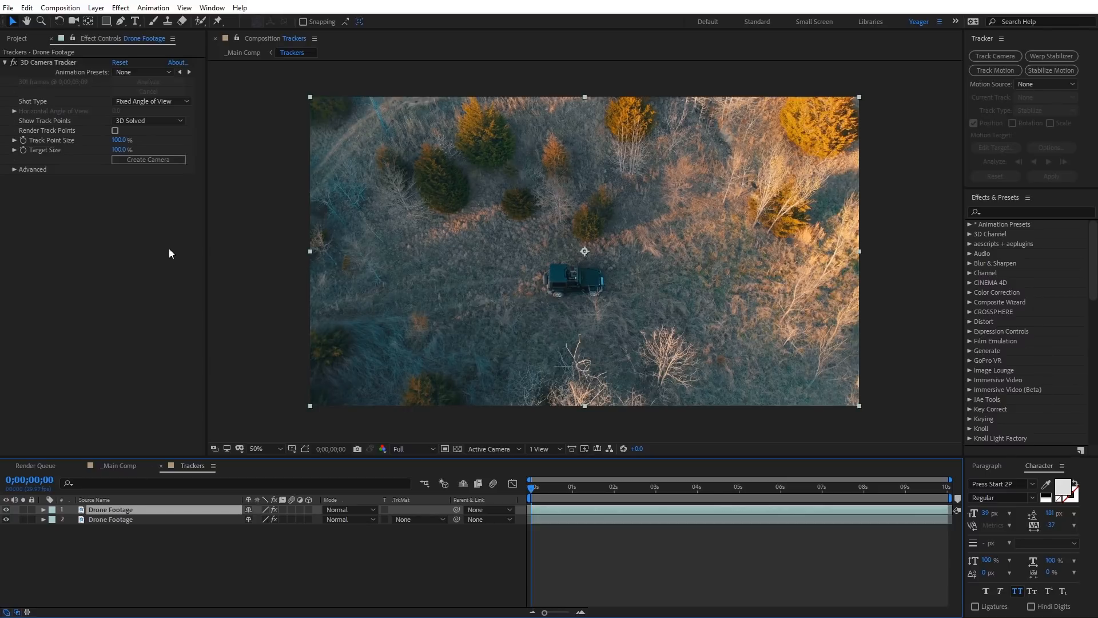
pyautogui.click(115, 131)
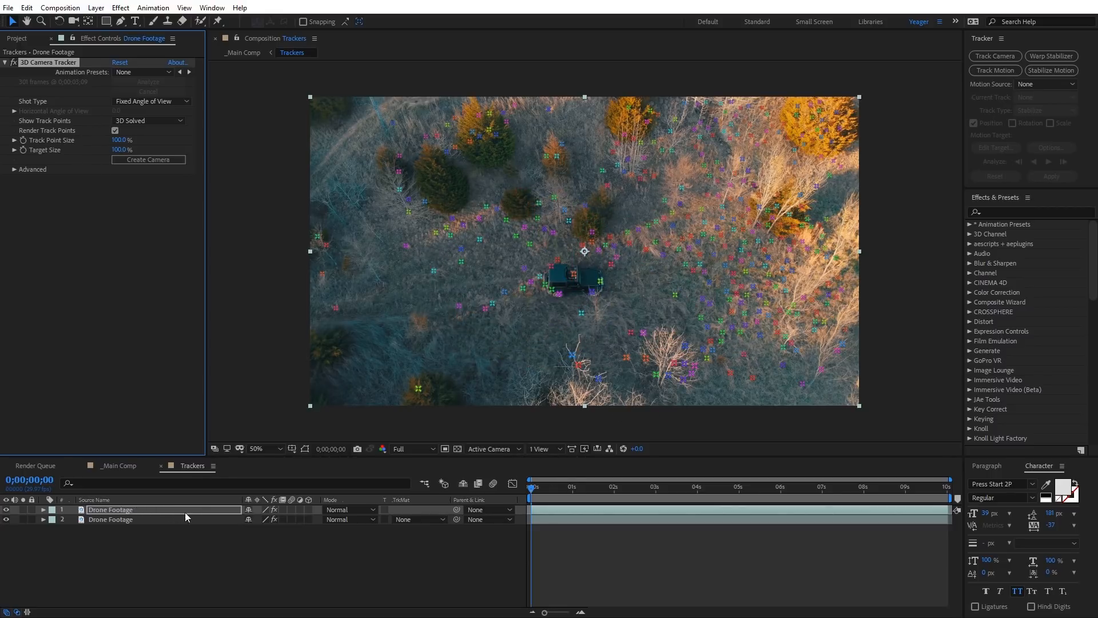
# Step: Set the upper Drone Footage layer's blending mode to Difference to isolate the track points
pyautogui.click(361, 511)
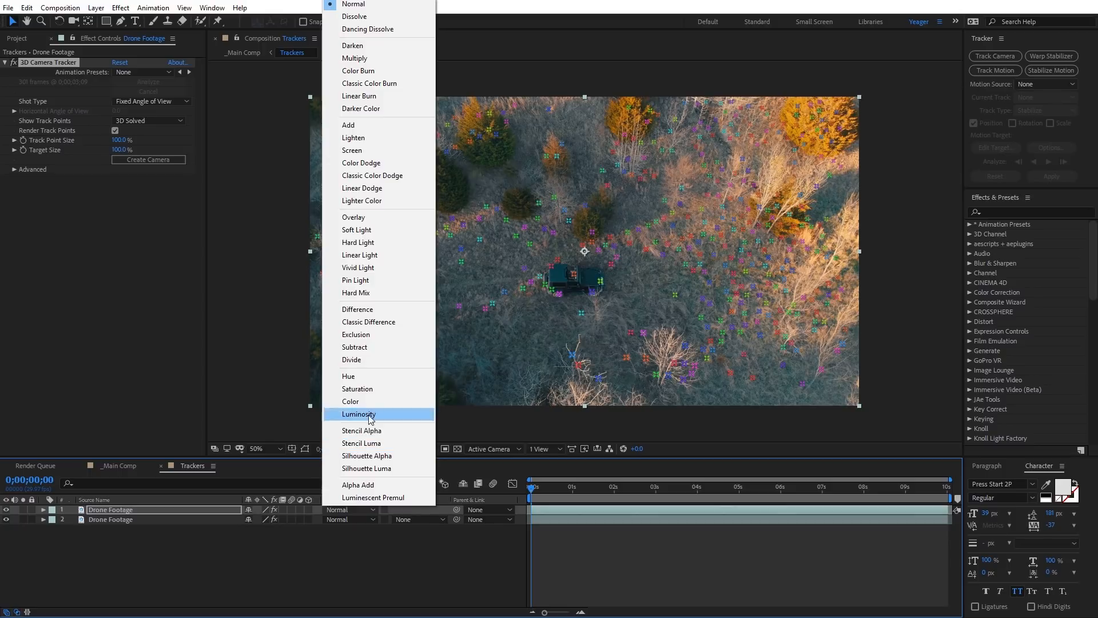
pyautogui.click(376, 309)
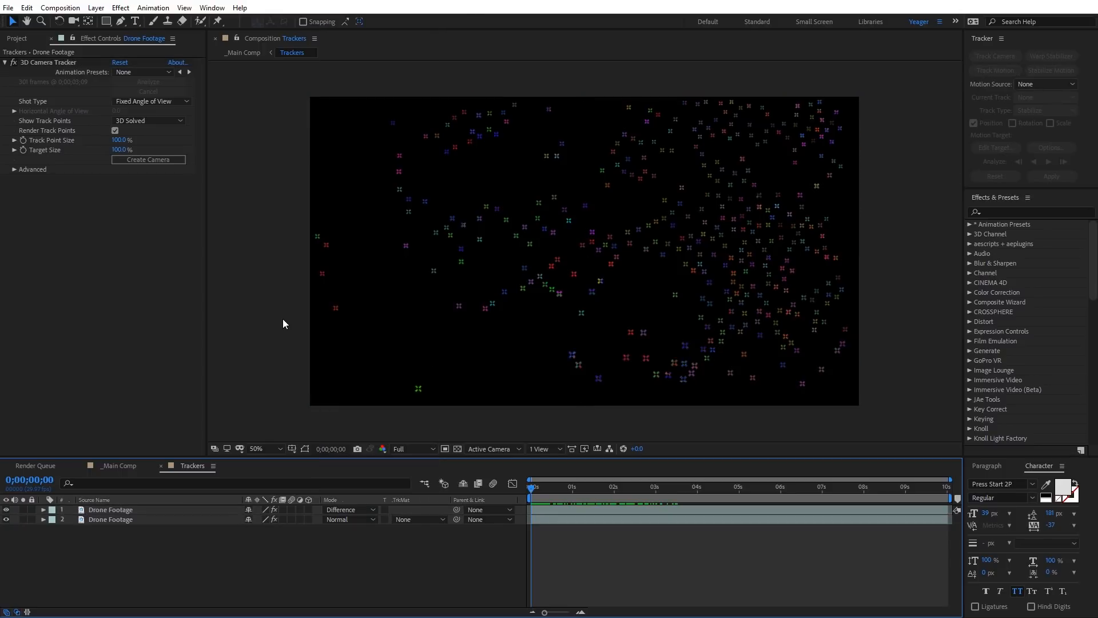
pyautogui.moveTo(532, 486)
pyautogui.mouseDown()
pyautogui.moveTo(746, 486)
pyautogui.moveTo(527, 493)
pyautogui.mouseUp()
# Step: Create a new adjustment layer above the footage in the Trackers composition and rename it Color Tint
pyautogui.rightClick(282, 281)
pyautogui.moveTo(297, 289)
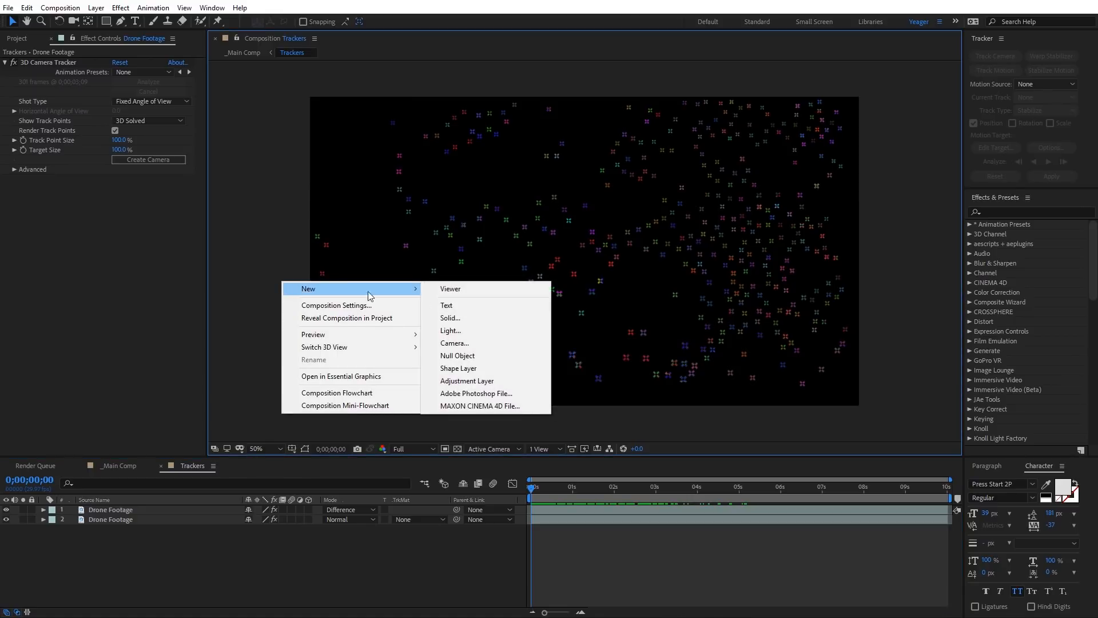
pyautogui.click(483, 380)
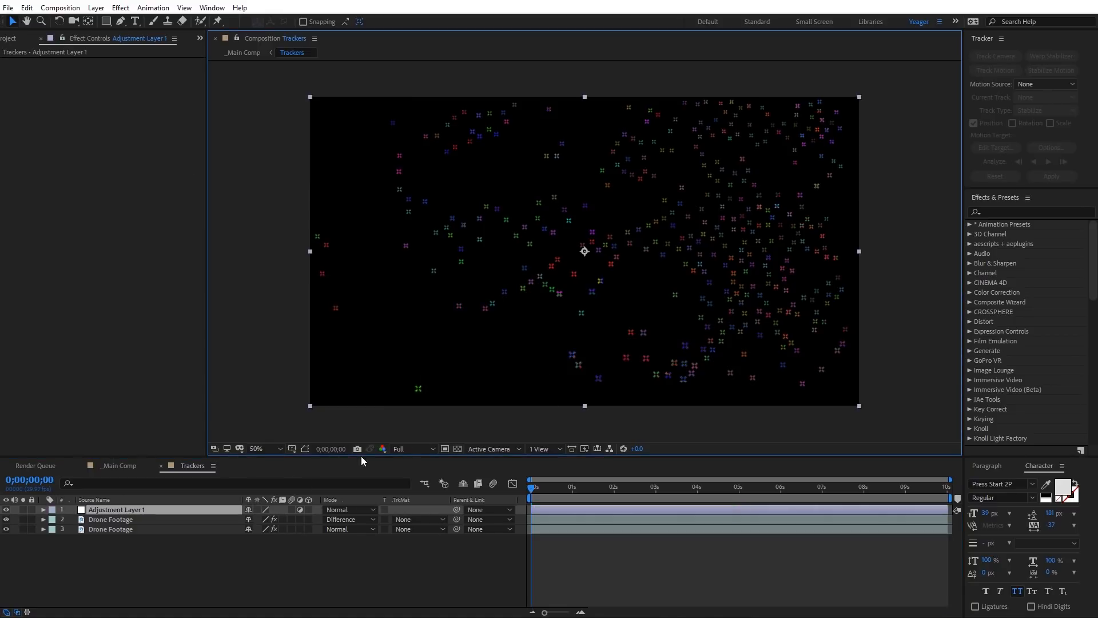
pyautogui.click(110, 506)
pyautogui.press('Return')
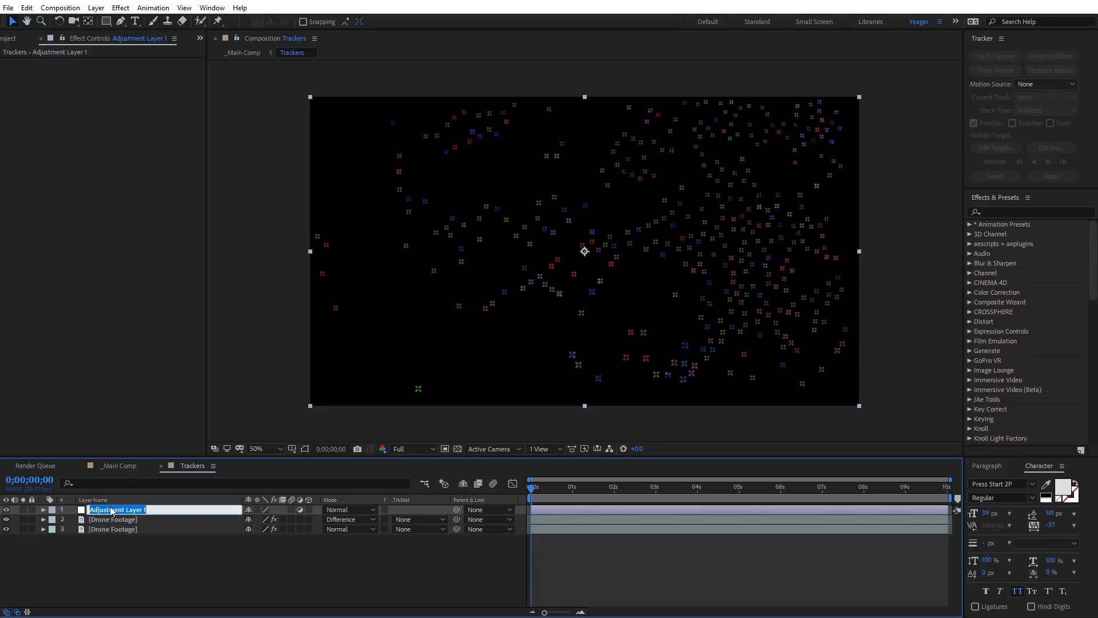
pyautogui.write('Color Tint')
pyautogui.press('Return')
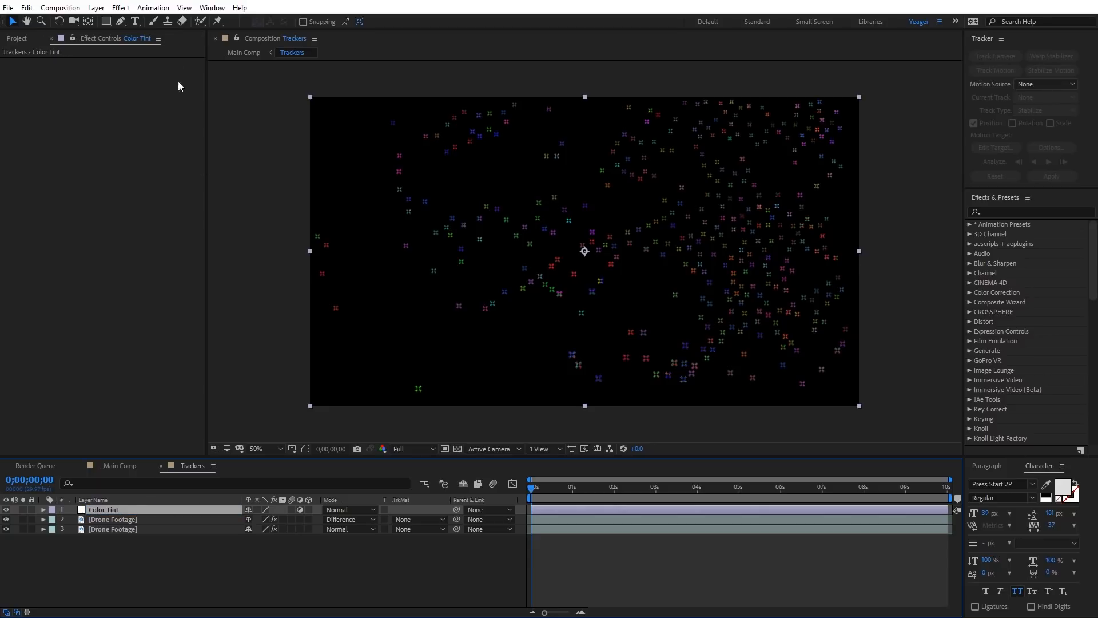
# Step: Apply the Tint effect to the Color Tint layer with Map White To set to white (FFFFFF)
pyautogui.click(121, 9)
pyautogui.moveTo(172, 52)
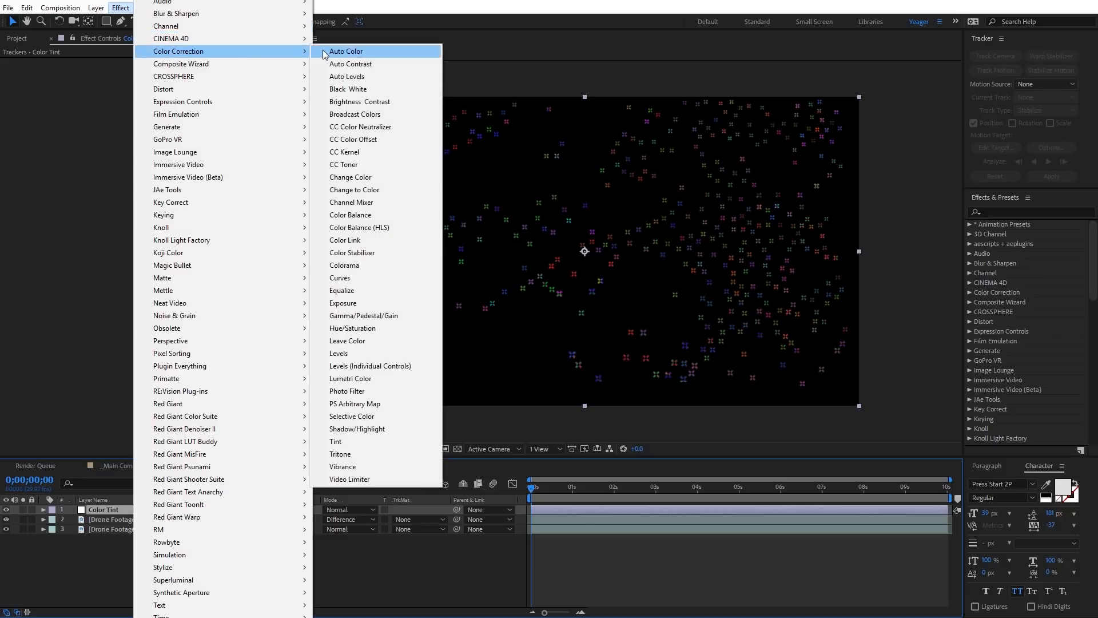
pyautogui.click(341, 442)
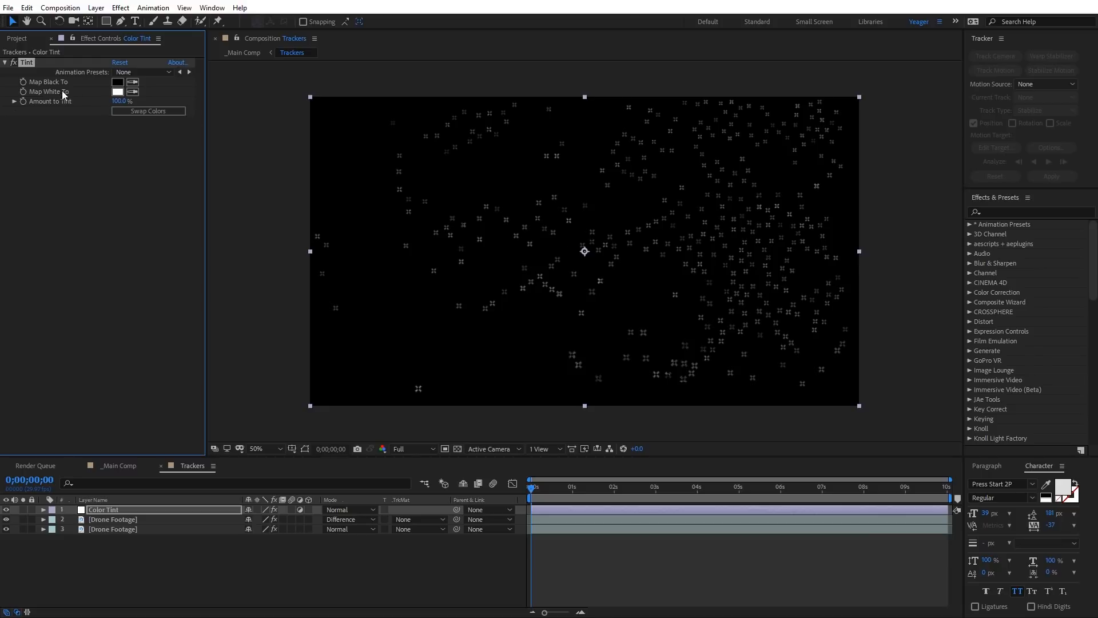
pyautogui.click(119, 91)
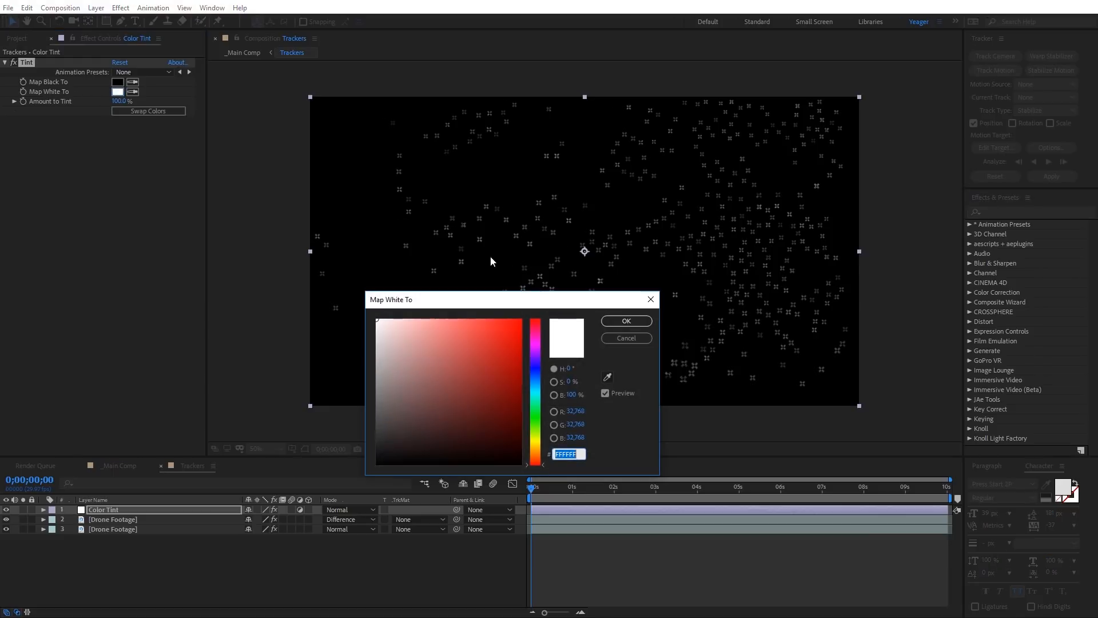
pyautogui.moveTo(518, 322)
pyautogui.mouseDown()
pyautogui.moveTo(538, 346)
pyautogui.moveTo(538, 453)
pyautogui.moveTo(538, 377)
pyautogui.moveTo(345, 312)
pyautogui.mouseUp()
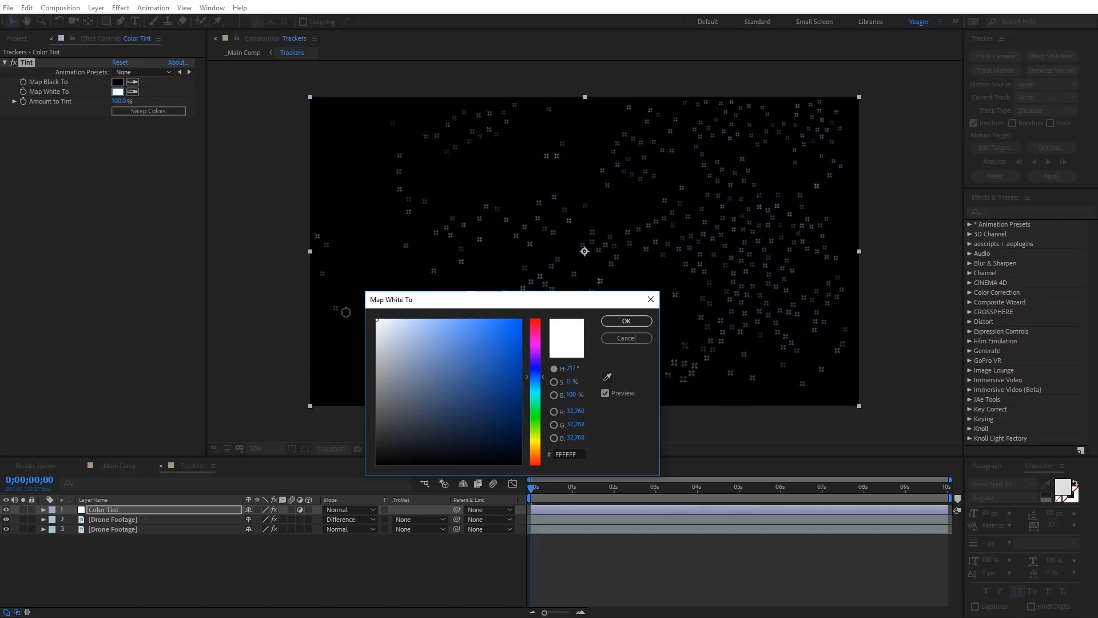
pyautogui.click(632, 324)
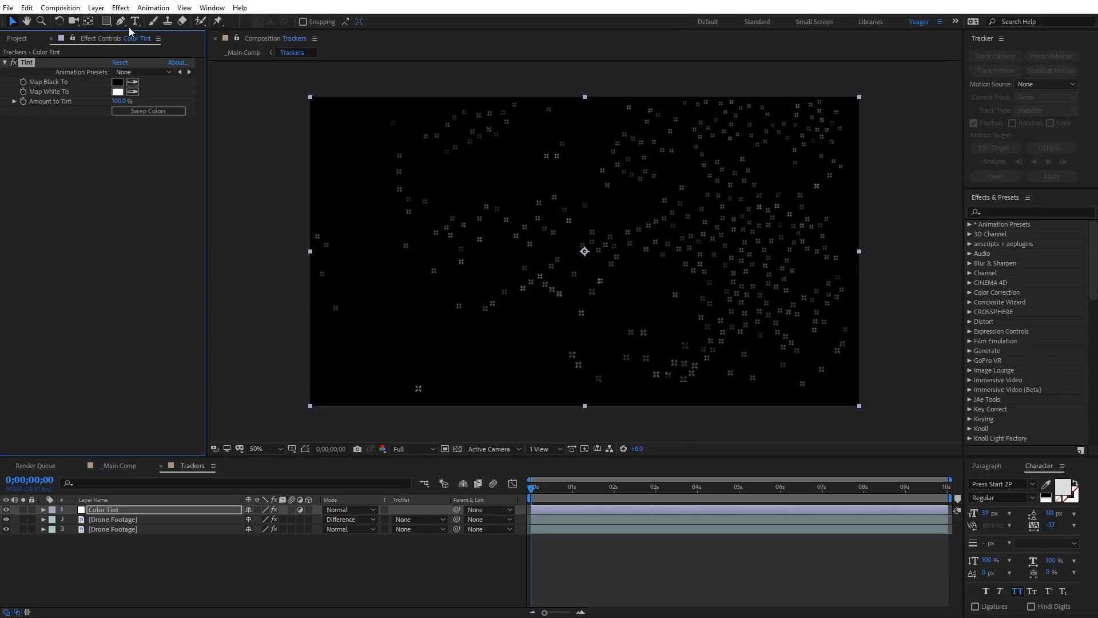
# Step: Add a Curves effect to the Color Tint layer and raise the RGB curve's midtones to brighten the track points
pyautogui.click(120, 8)
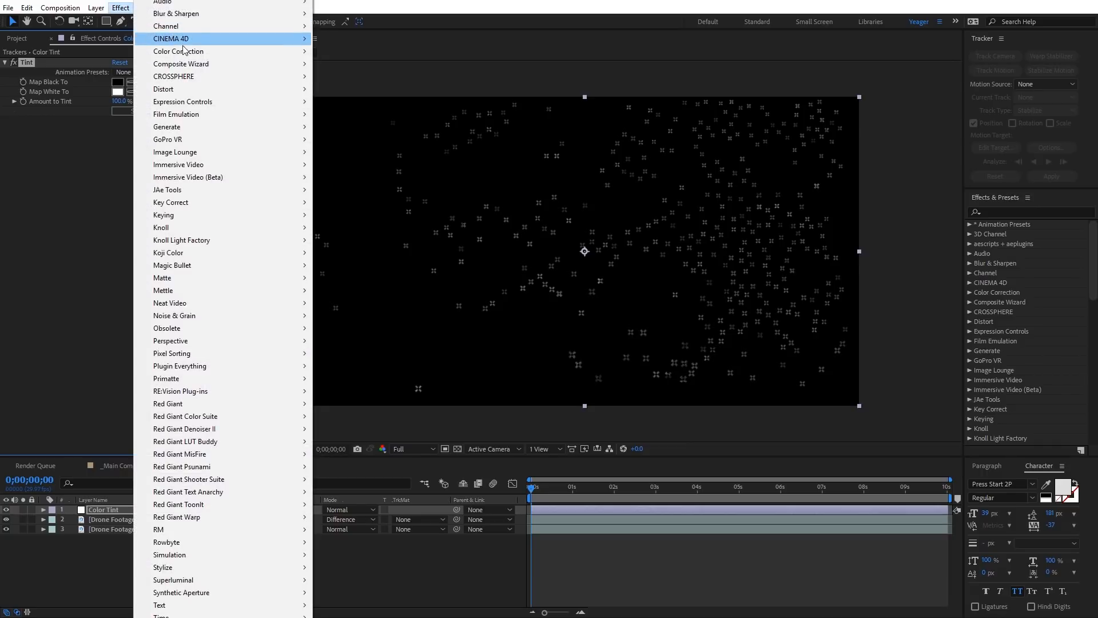
pyautogui.moveTo(194, 52)
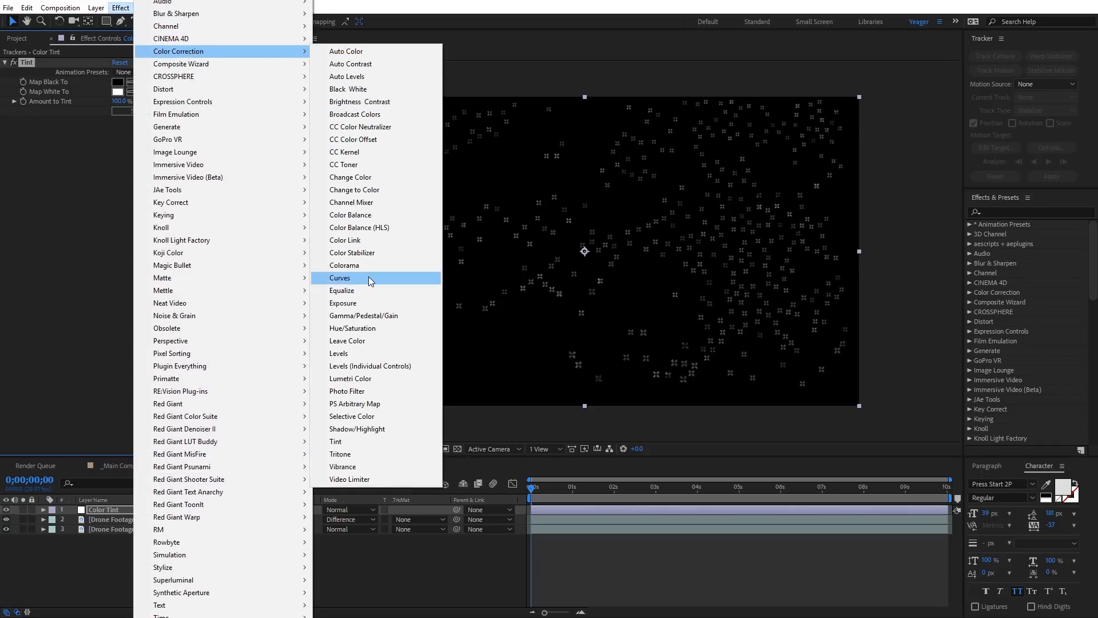
pyautogui.click(368, 278)
pyautogui.moveTo(116, 224); pyautogui.dragTo(91, 211)
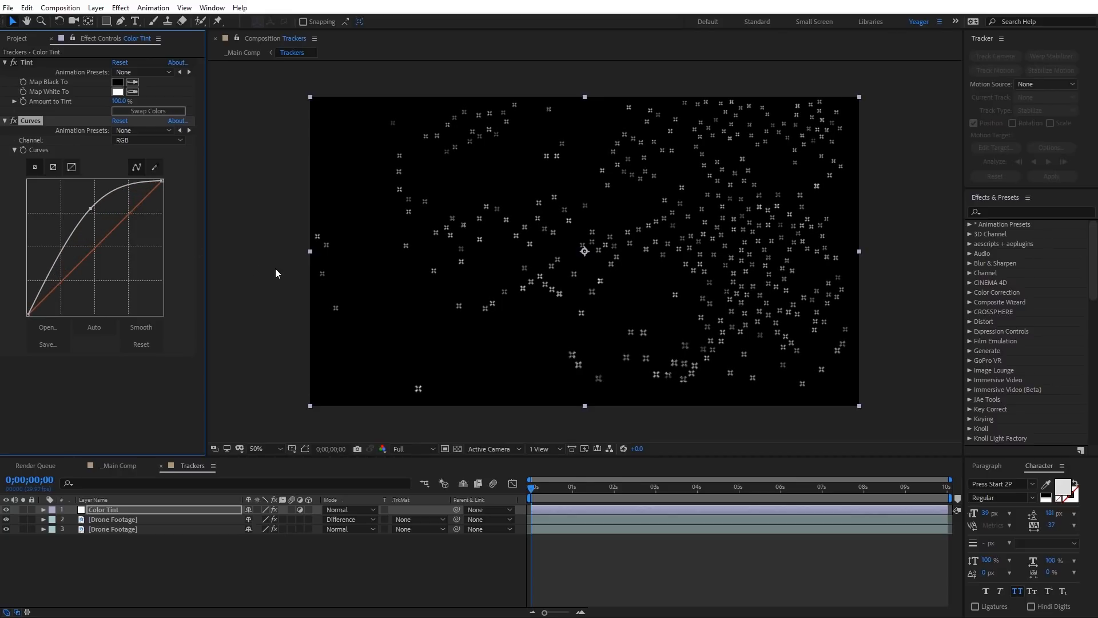
pyautogui.press('.')
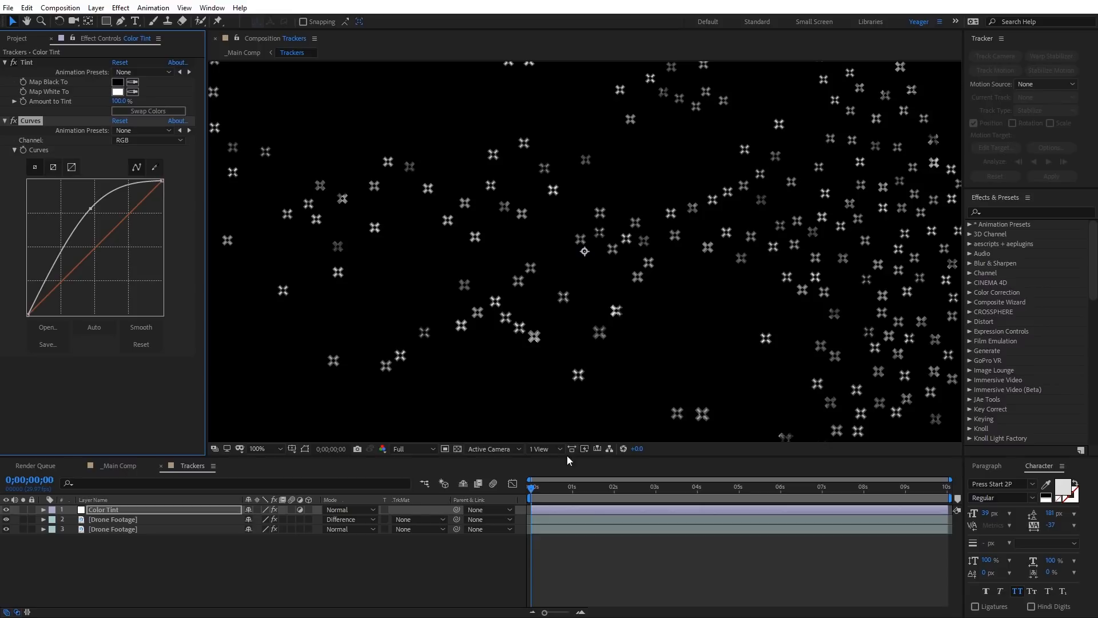
pyautogui.moveTo(533, 492)
pyautogui.mouseDown()
pyautogui.moveTo(671, 489)
pyautogui.moveTo(529, 487)
pyautogui.mouseUp()
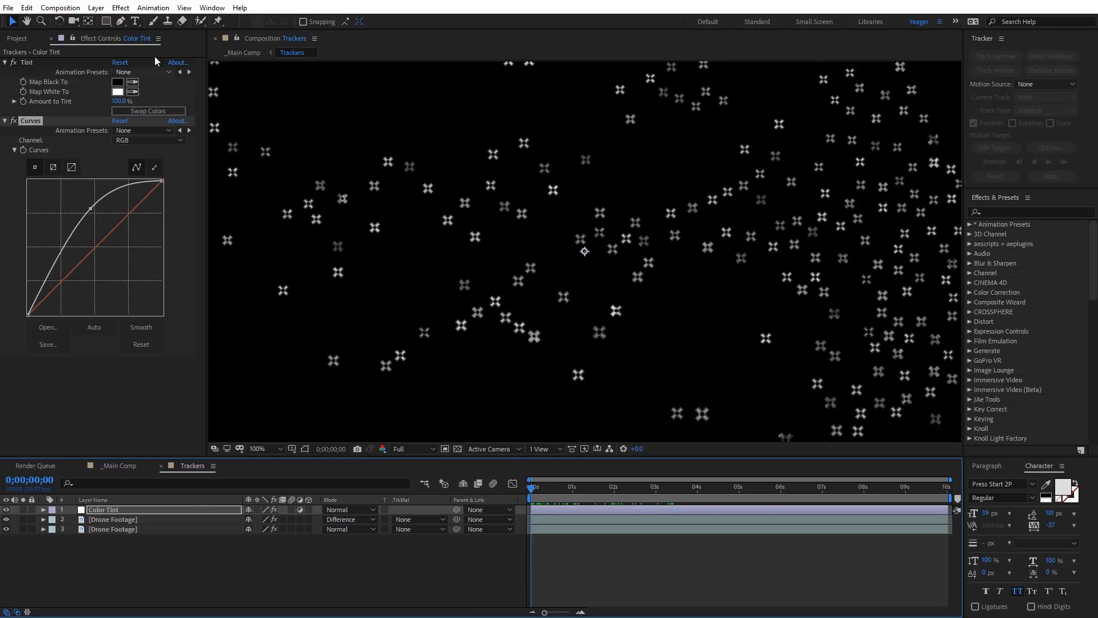
# Step: Add a Mosaic effect to the Color Tint layer with 384 horizontal and 216 vertical blocks, and preview the pixelated track points
pyautogui.click(121, 8)
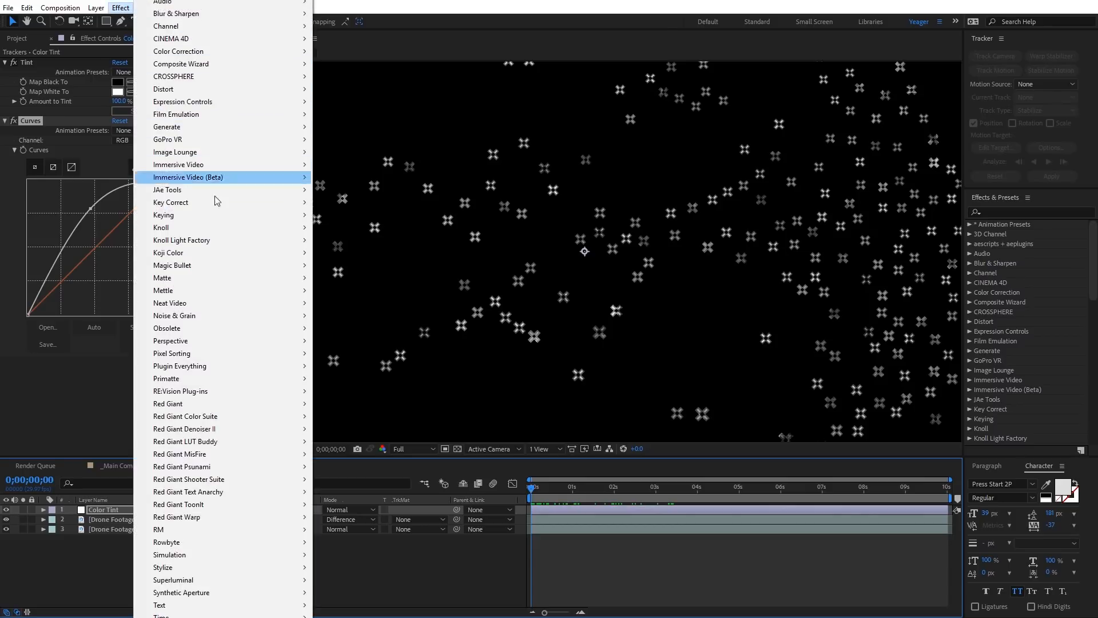
pyautogui.moveTo(184, 568)
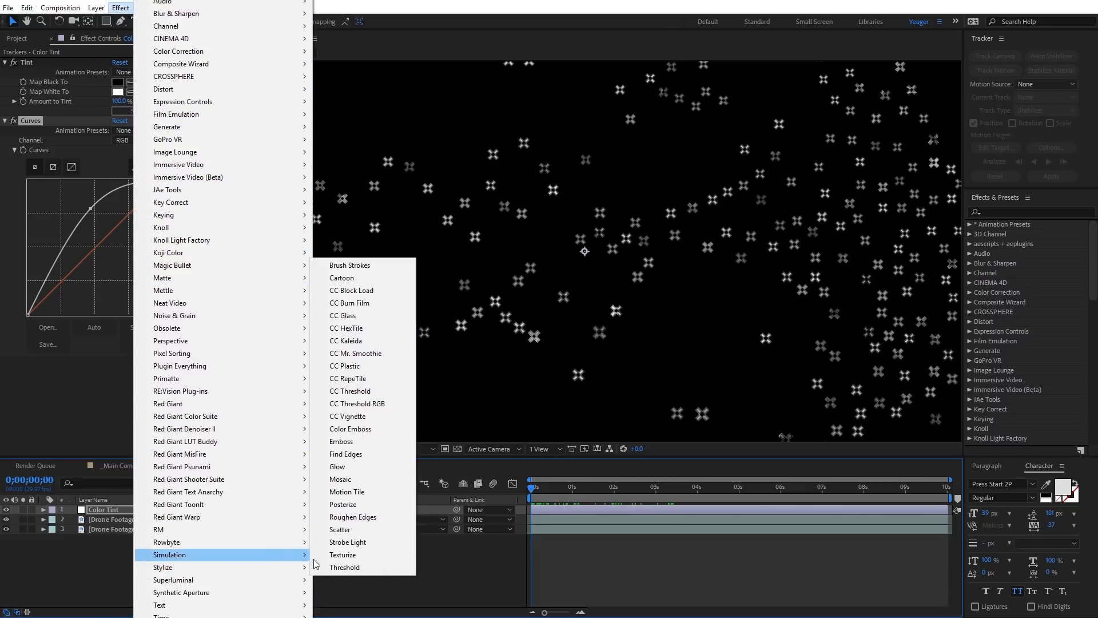
pyautogui.click(348, 479)
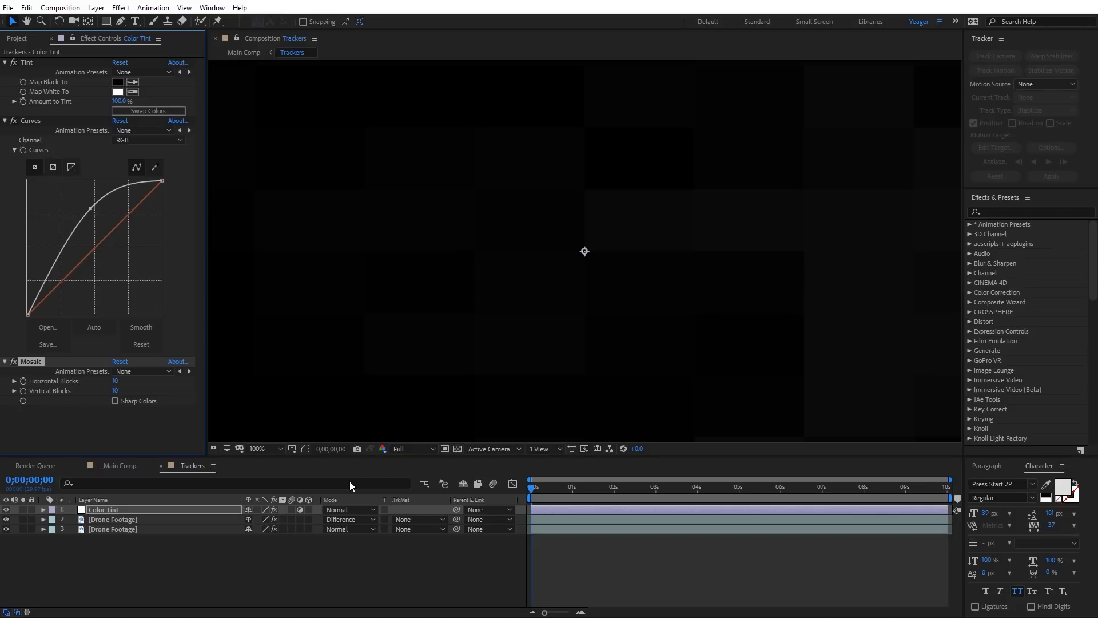
pyautogui.click(117, 382)
pyautogui.click(116, 391)
pyautogui.write('21')
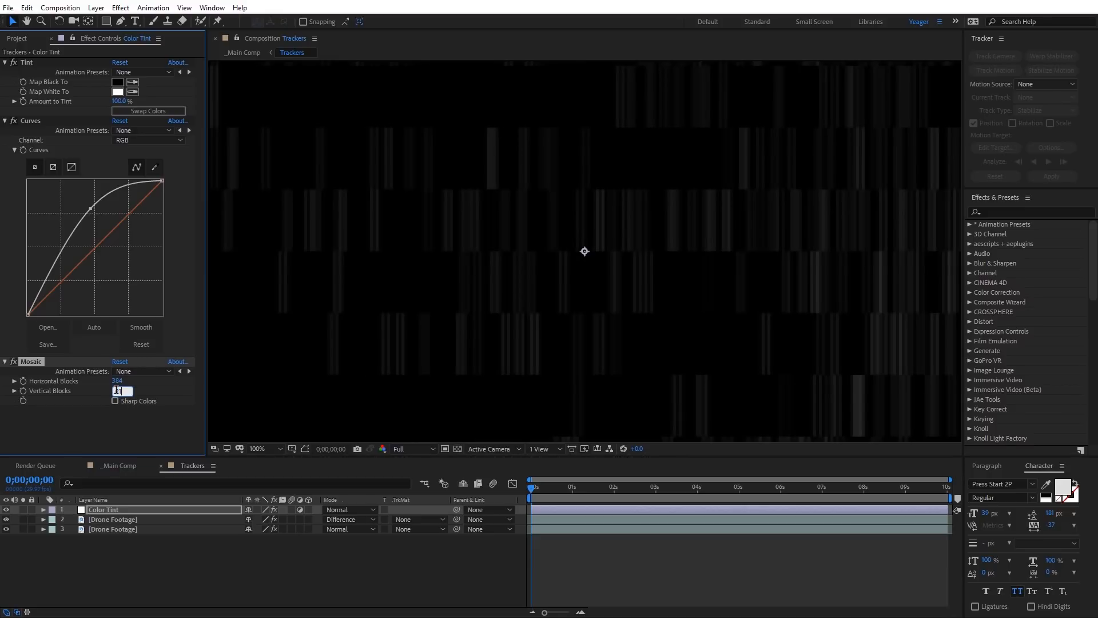
pyautogui.write('6')
pyautogui.click(108, 430)
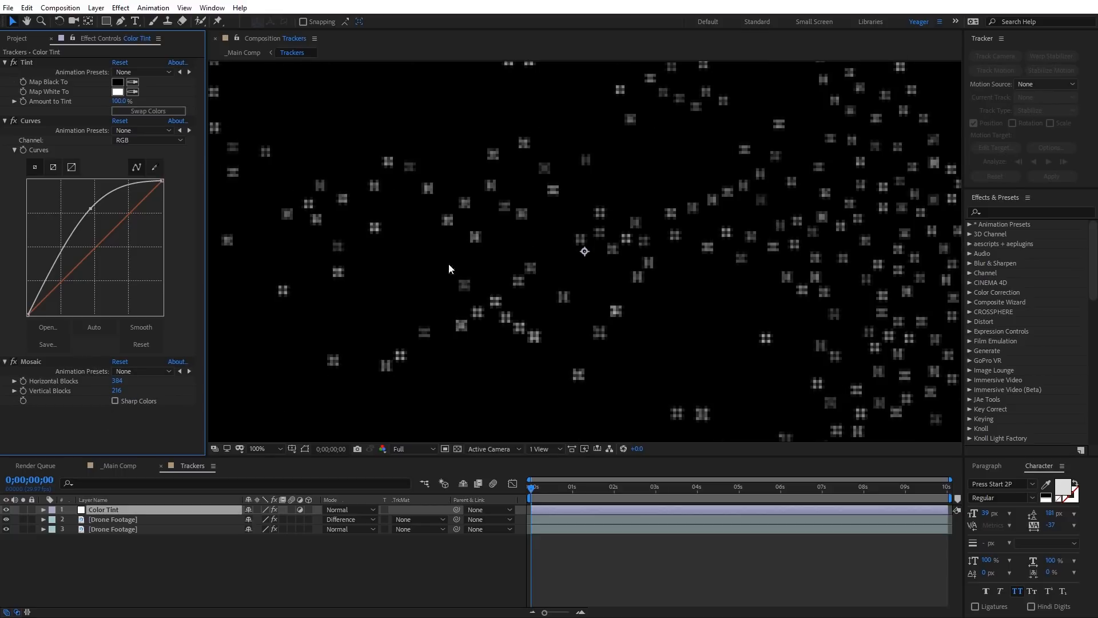
pyautogui.moveTo(539, 490)
pyautogui.mouseDown()
pyautogui.moveTo(663, 483)
pyautogui.moveTo(530, 489)
pyautogui.mouseUp()
pyautogui.press(',')
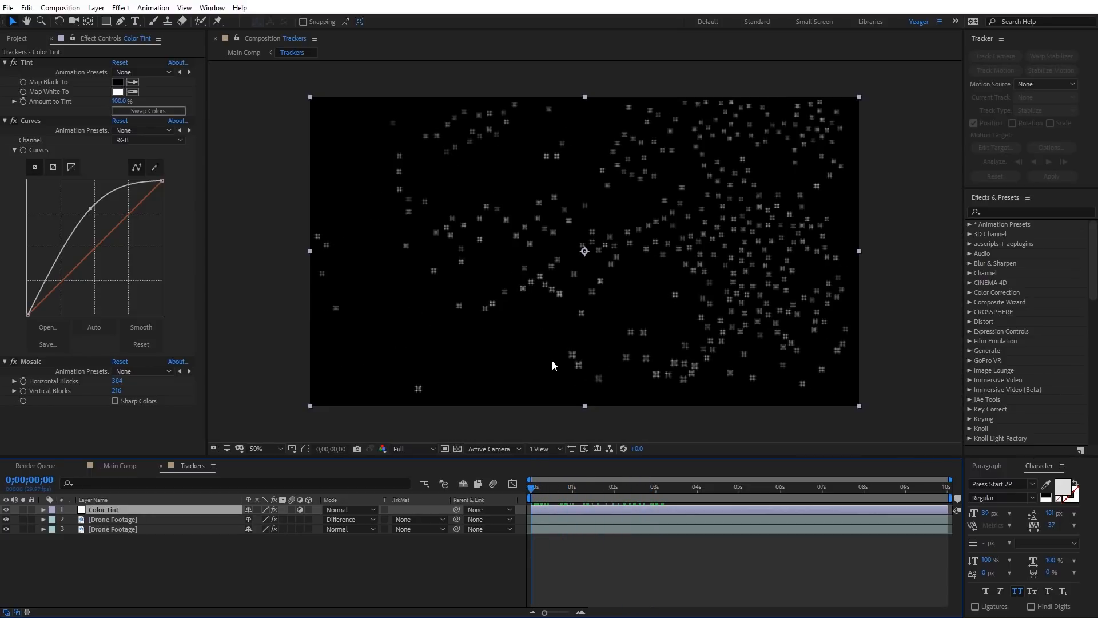
# Step: Set the Trackers layer's blending mode to Add in _Main Comp and preview the overlay on the footage
pyautogui.click(115, 466)
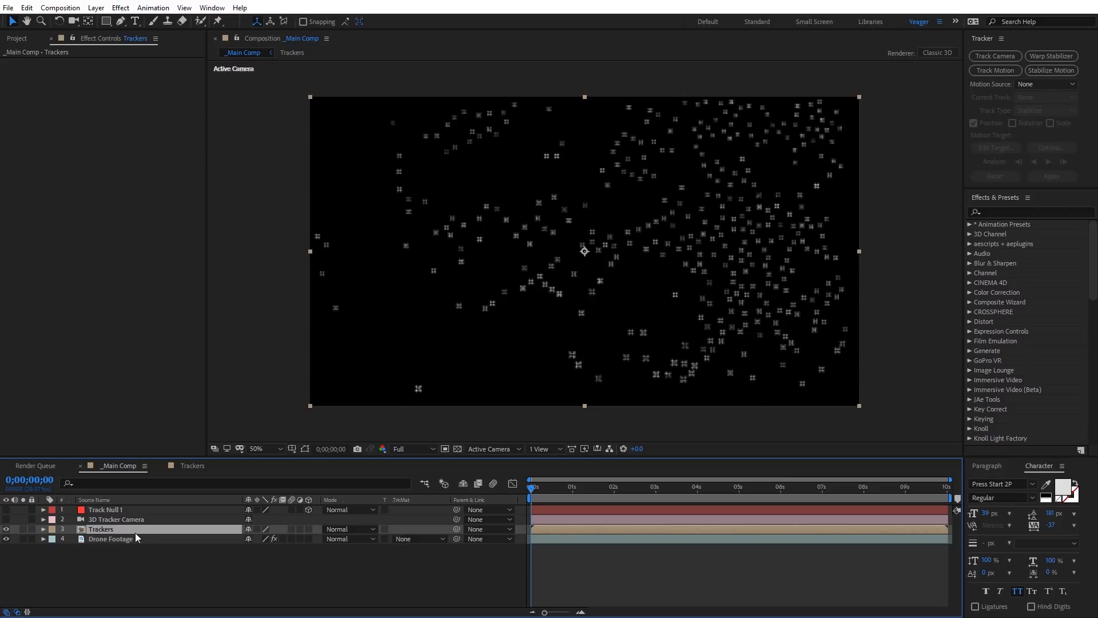
pyautogui.click(360, 530)
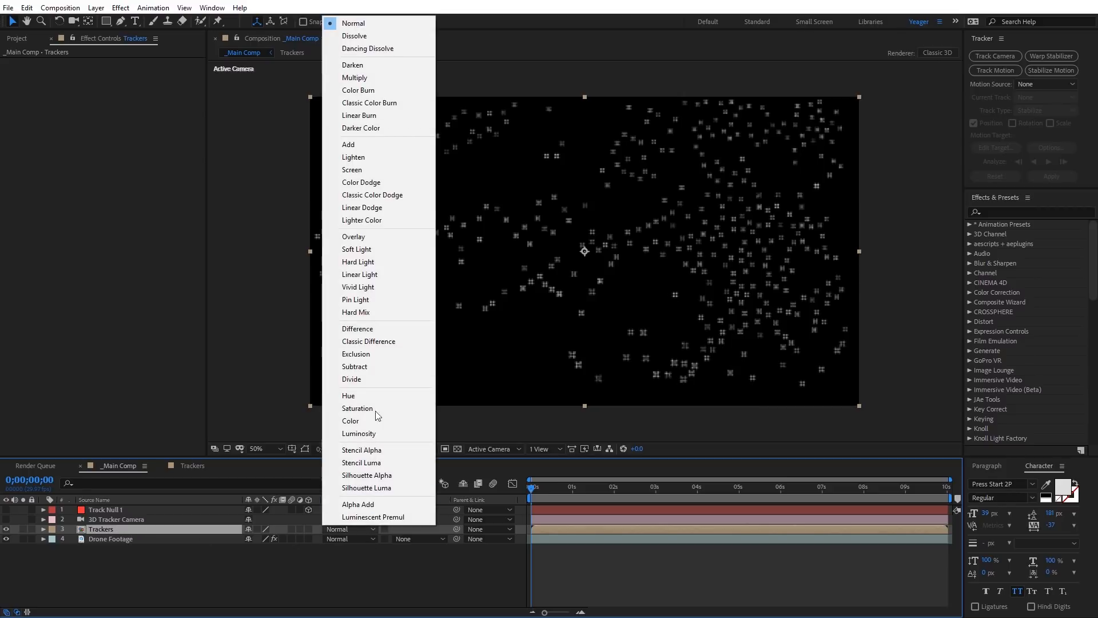
pyautogui.click(378, 146)
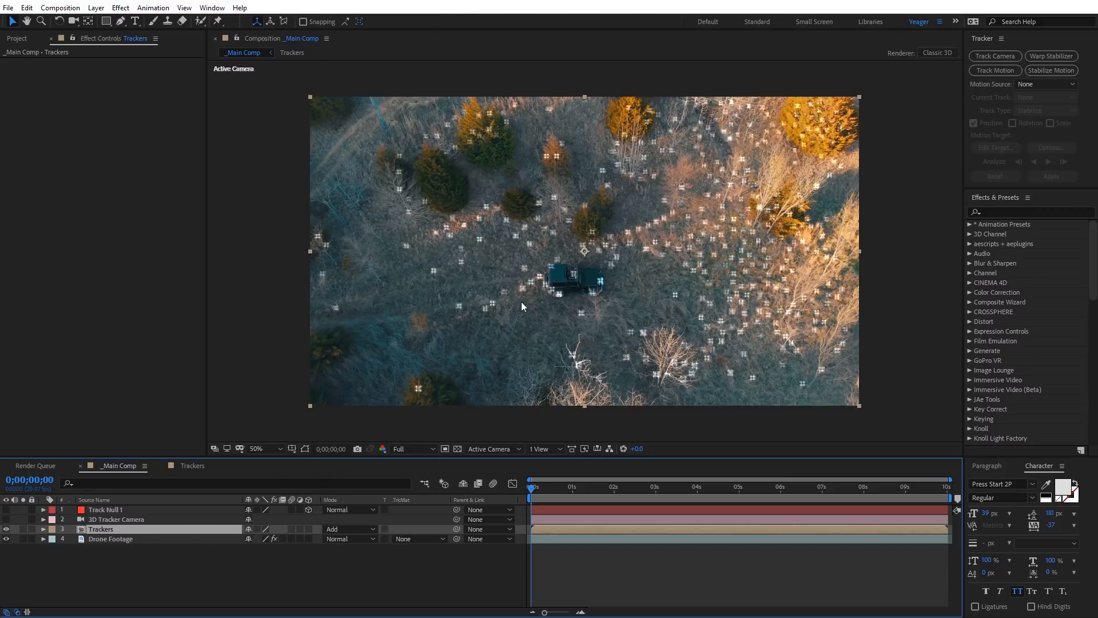
pyautogui.moveTo(534, 487)
pyautogui.mouseDown()
pyautogui.moveTo(703, 473)
pyautogui.moveTo(529, 480)
pyautogui.mouseUp()
# Step: Parent the Trackers layer to the Drone Footage layer and scale Drone Footage to 140%
pyautogui.moveTo(456, 529); pyautogui.dragTo(119, 540)
pyautogui.click(119, 540)
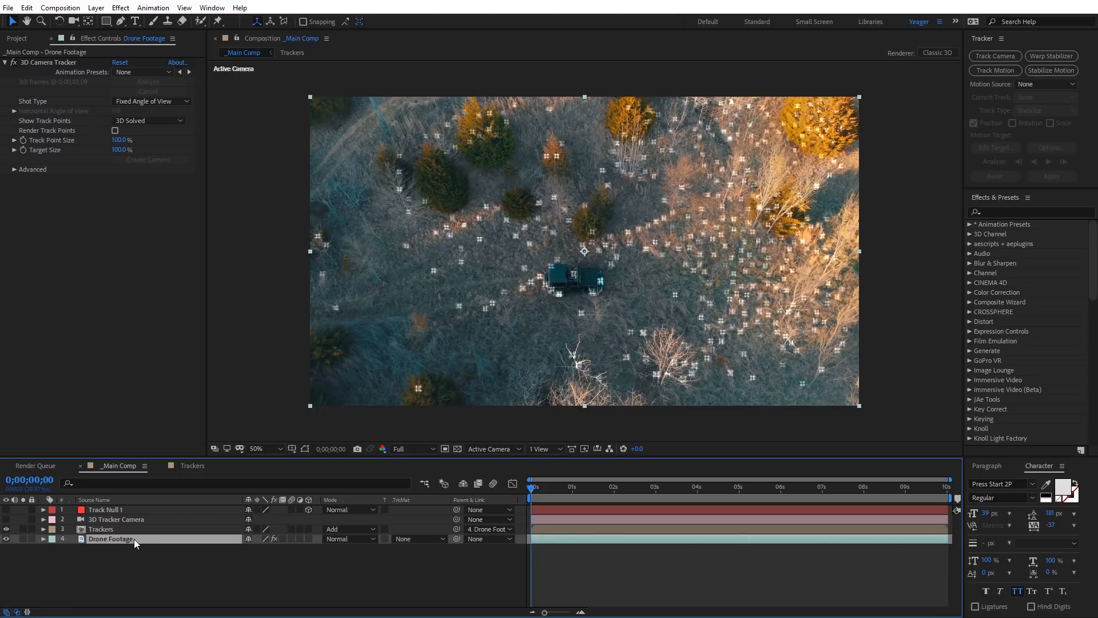
pyautogui.press('s')
pyautogui.moveTo(277, 554); pyautogui.dragTo(300, 548)
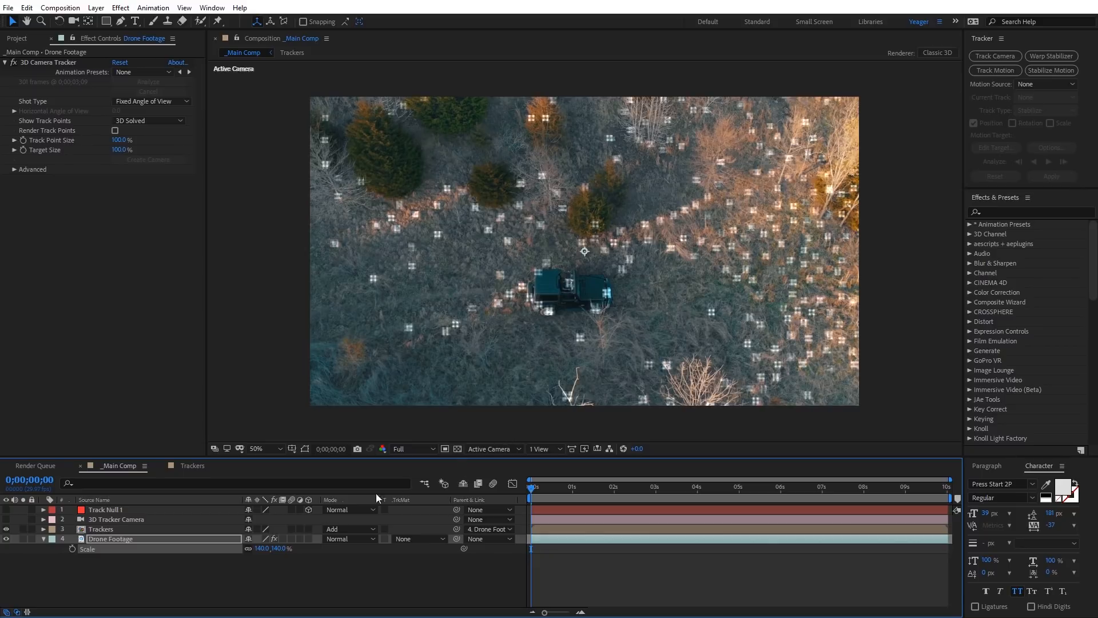
# Step: Hide the Trackers layer and display the Title/Action Safe guides in the composition view
pyautogui.click(5, 530)
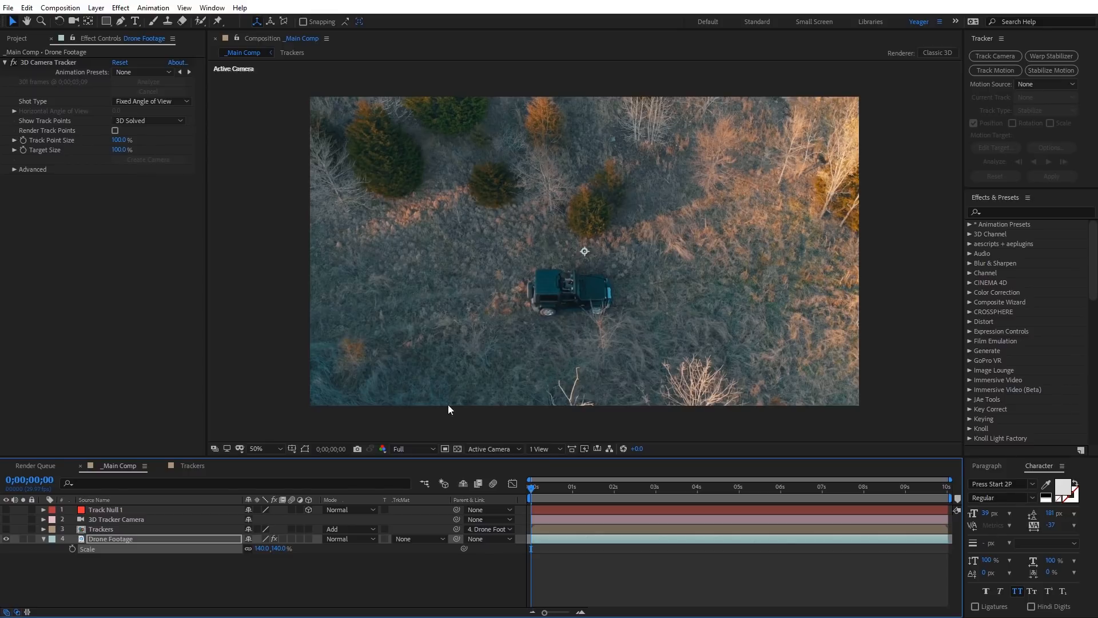
pyautogui.click(291, 450)
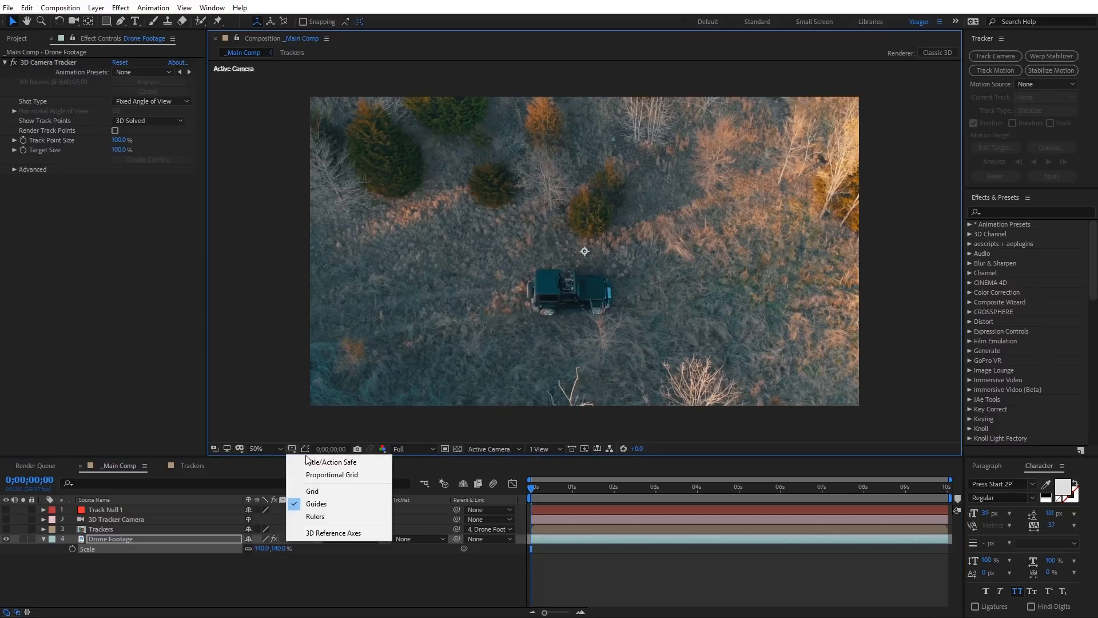
pyautogui.click(316, 460)
pyautogui.scroll(2, 680, 277)
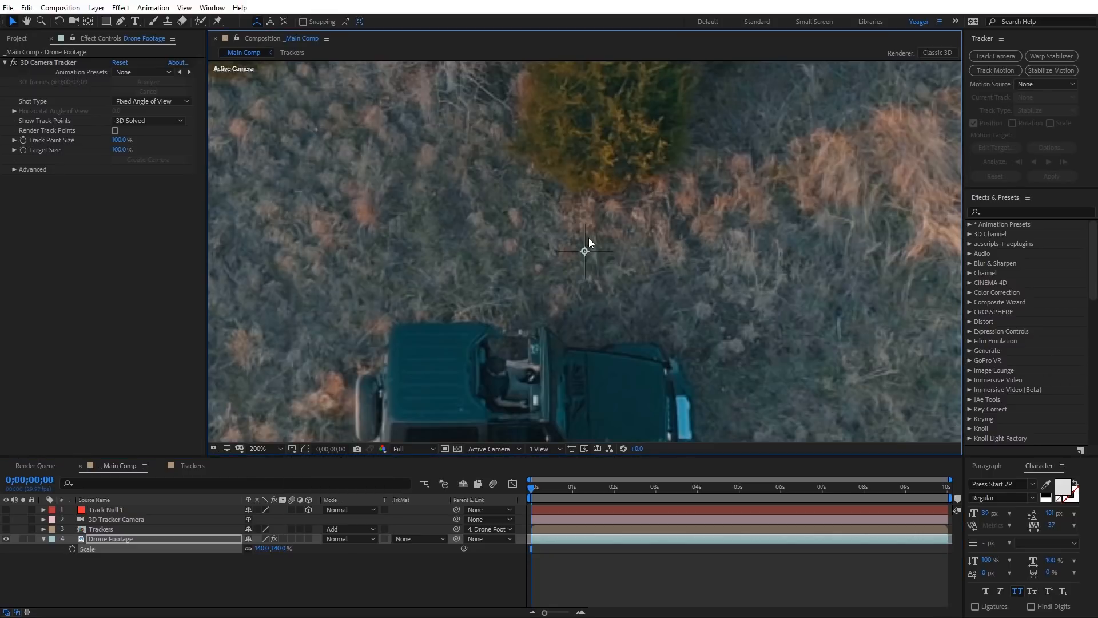
pyautogui.scroll(-3, 576, 242)
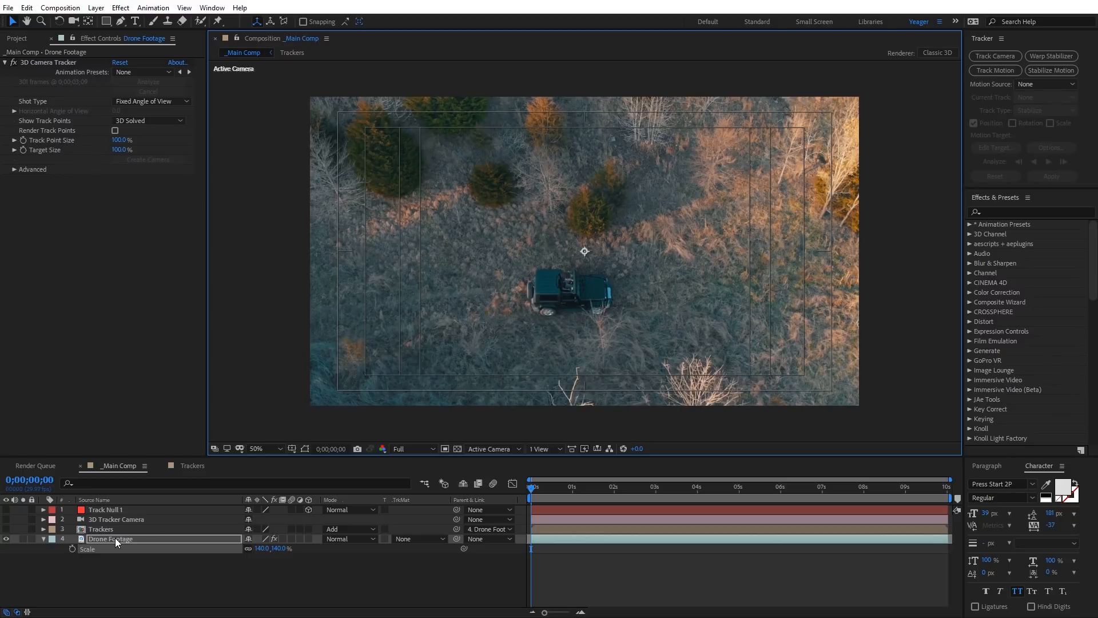
# Step: Keyframe the Drone Footage layer's position to center the jeep at 0;00;00;00 and at 0;00;03;00, the latter at about 1010, 446
pyautogui.press('p')
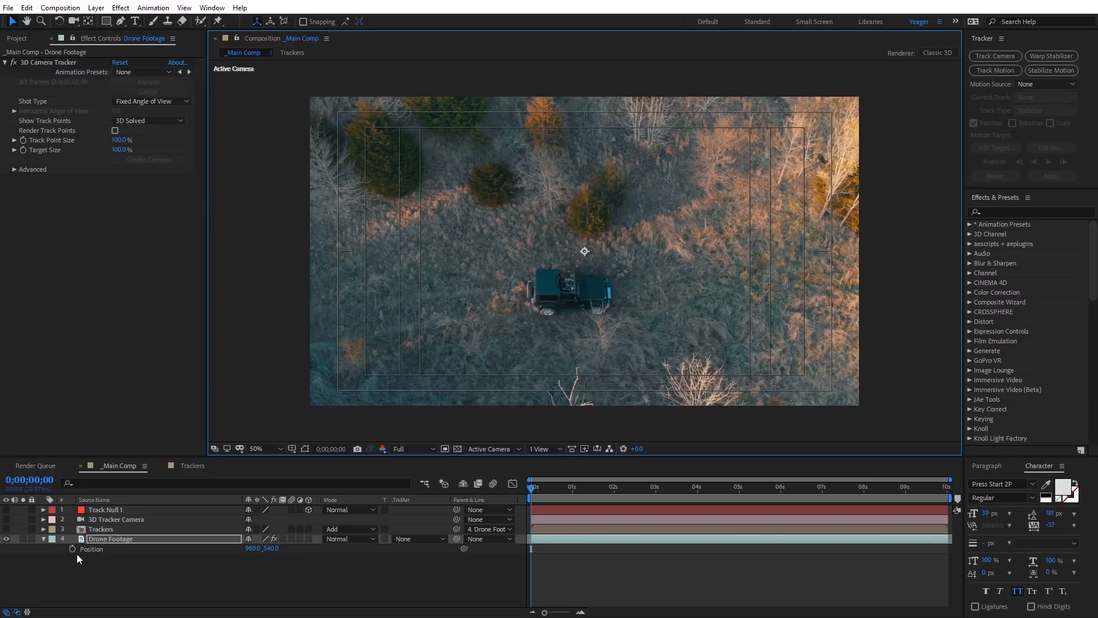
pyautogui.click(72, 550)
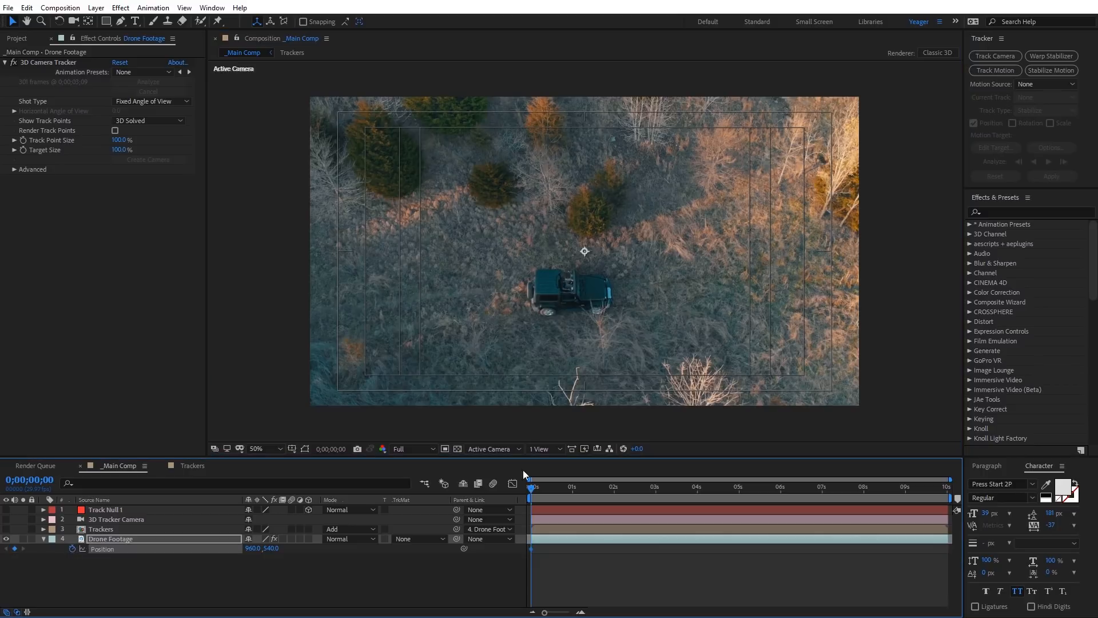
pyautogui.moveTo(575, 314); pyautogui.dragTo(588, 280)
pyautogui.moveTo(532, 490); pyautogui.dragTo(656, 499)
pyautogui.moveTo(664, 310); pyautogui.dragTo(663, 316)
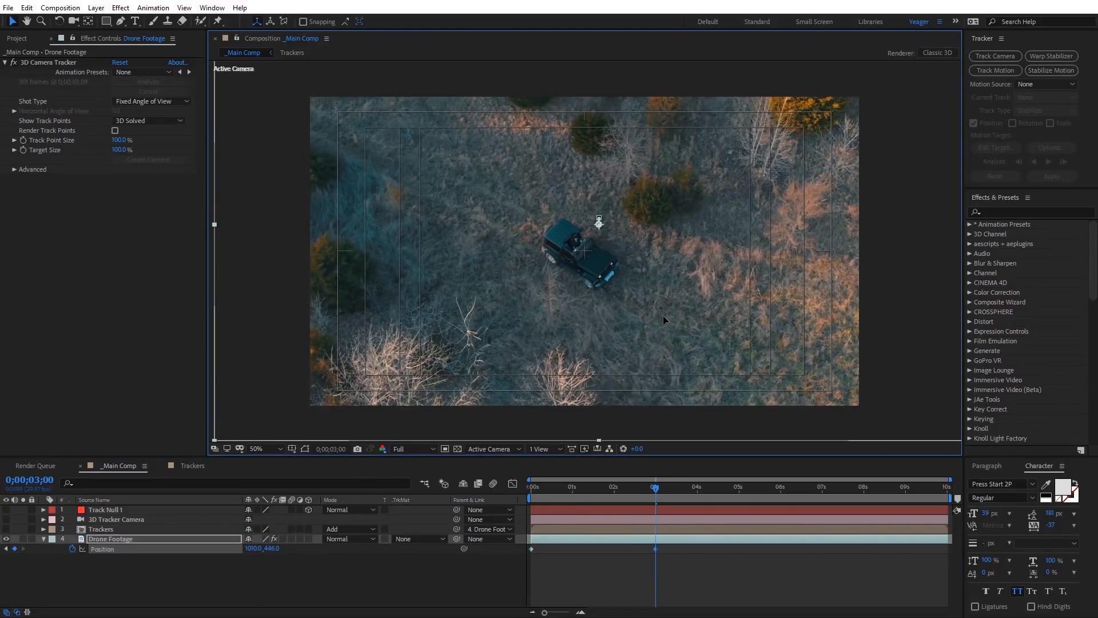
# Step: Keyframe the Drone Footage position to keep the jeep centered at 0;00;05;22, at 0;00;08;21 (about 936, 534) and at 0;00;10;00 (about 894, 502)
pyautogui.moveTo(714, 489); pyautogui.dragTo(769, 484)
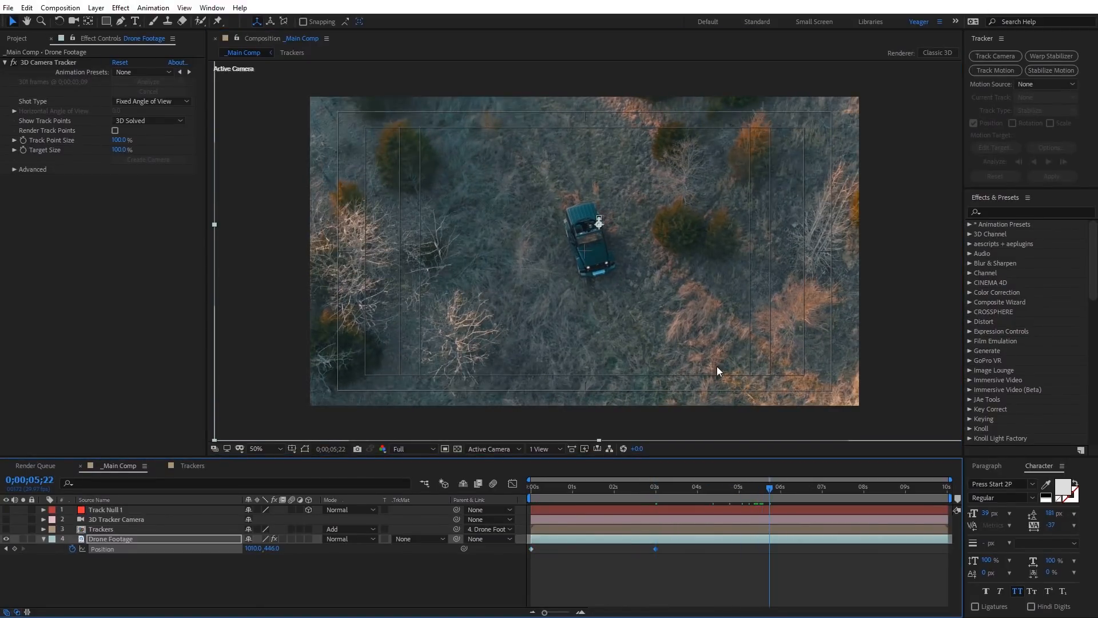
pyautogui.moveTo(688, 294); pyautogui.dragTo(685, 312)
pyautogui.moveTo(847, 485); pyautogui.dragTo(893, 488)
pyautogui.moveTo(711, 315); pyautogui.dragTo(694, 322)
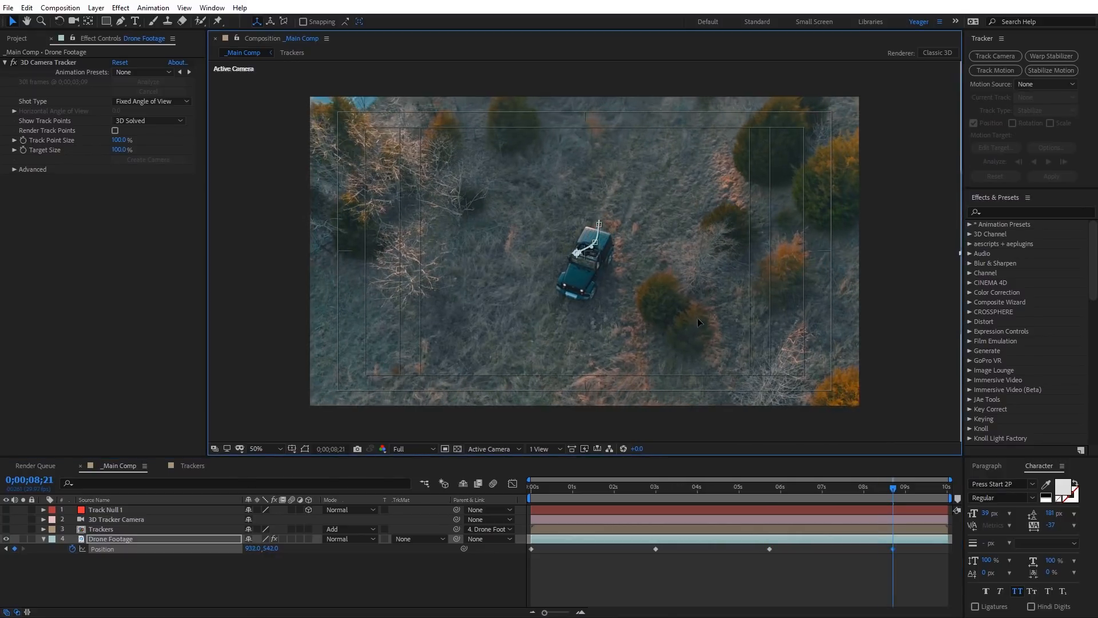
pyautogui.moveTo(921, 493); pyautogui.dragTo(948, 488)
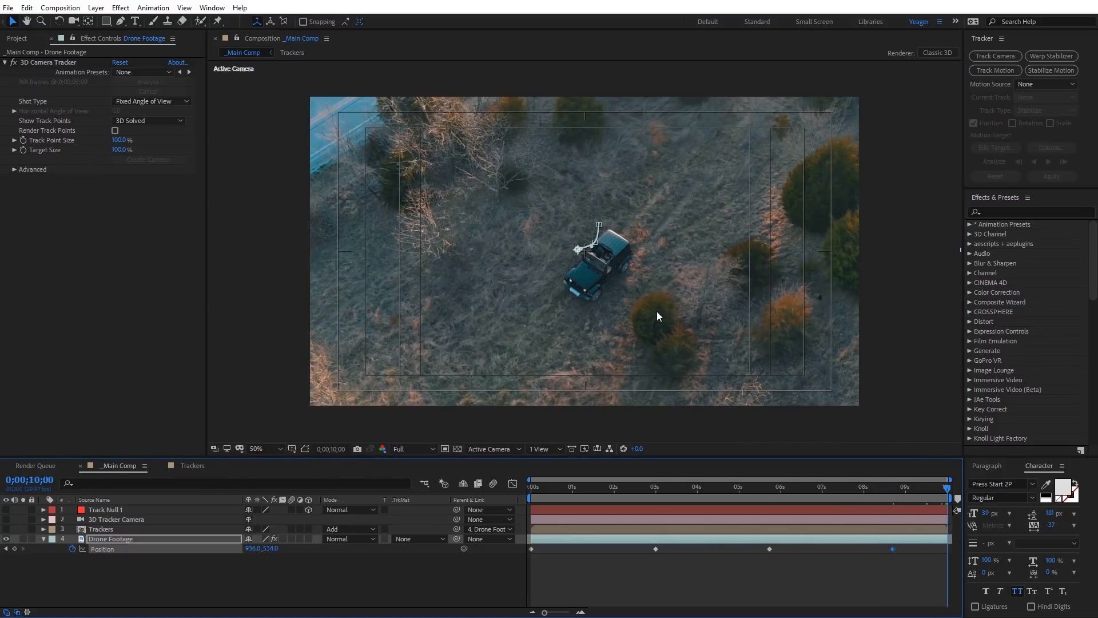
pyautogui.moveTo(657, 312); pyautogui.dragTo(645, 302)
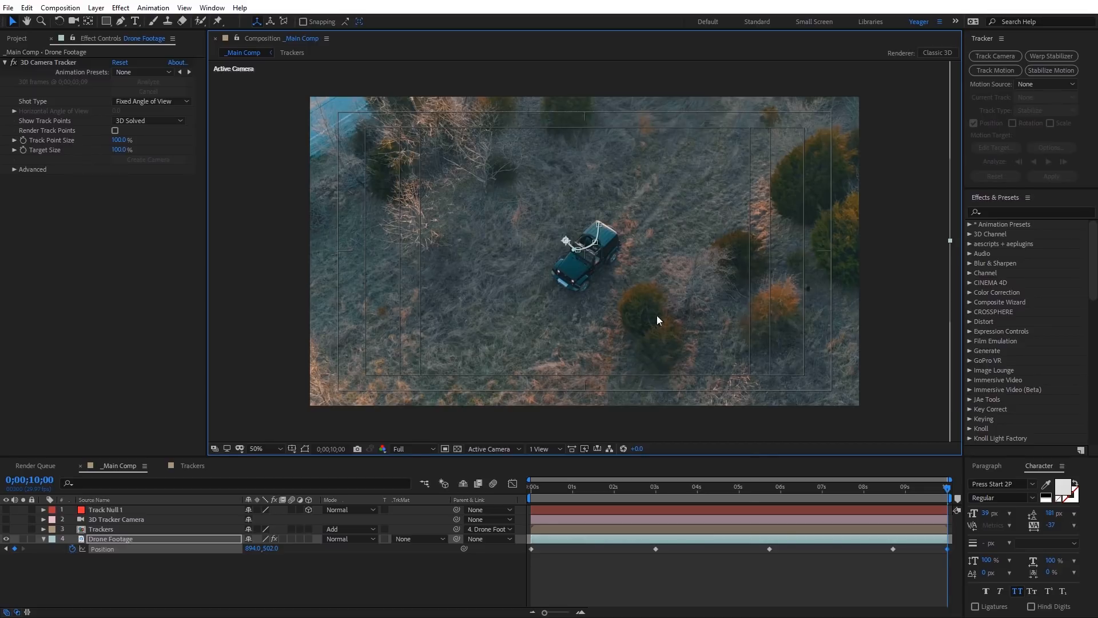
# Step: Convert all the Drone Footage position keyframes to smooth Auto Bezier interpolation and preview the motion
pyautogui.moveTo(531, 570)
pyautogui.mouseDown()
pyautogui.moveTo(549, 544)
pyautogui.moveTo(950, 547)
pyautogui.mouseUp()
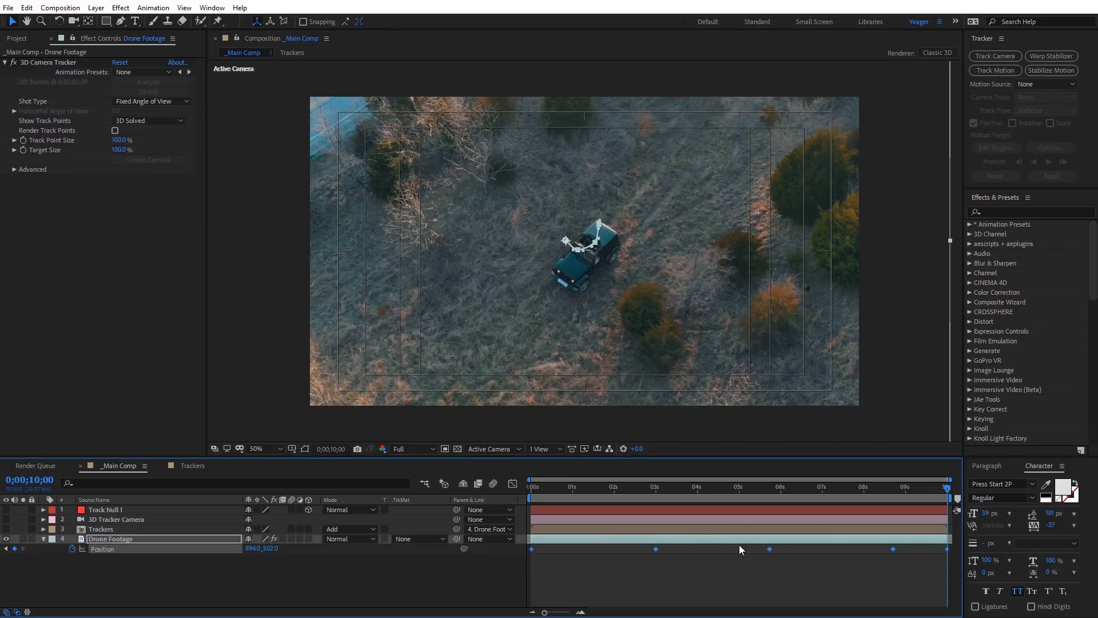
pyautogui.keyDown('ctrl'); pyautogui.click(532, 549); pyautogui.keyUp('ctrl')
pyautogui.click(872, 488)
pyautogui.moveTo(833, 489); pyautogui.dragTo(528, 497)
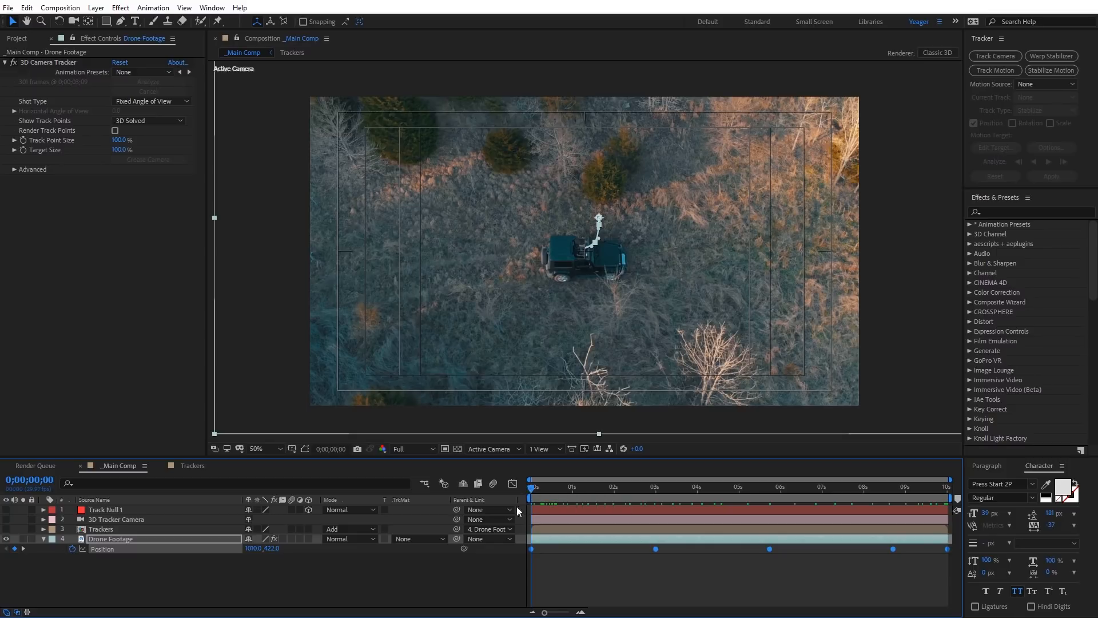
# Step: Add the expression wiggle(2,10) to the Drone Footage layer's position and preview the camera shake
pyautogui.keyDown('alt'); pyautogui.click(74, 548); pyautogui.keyUp('alt')
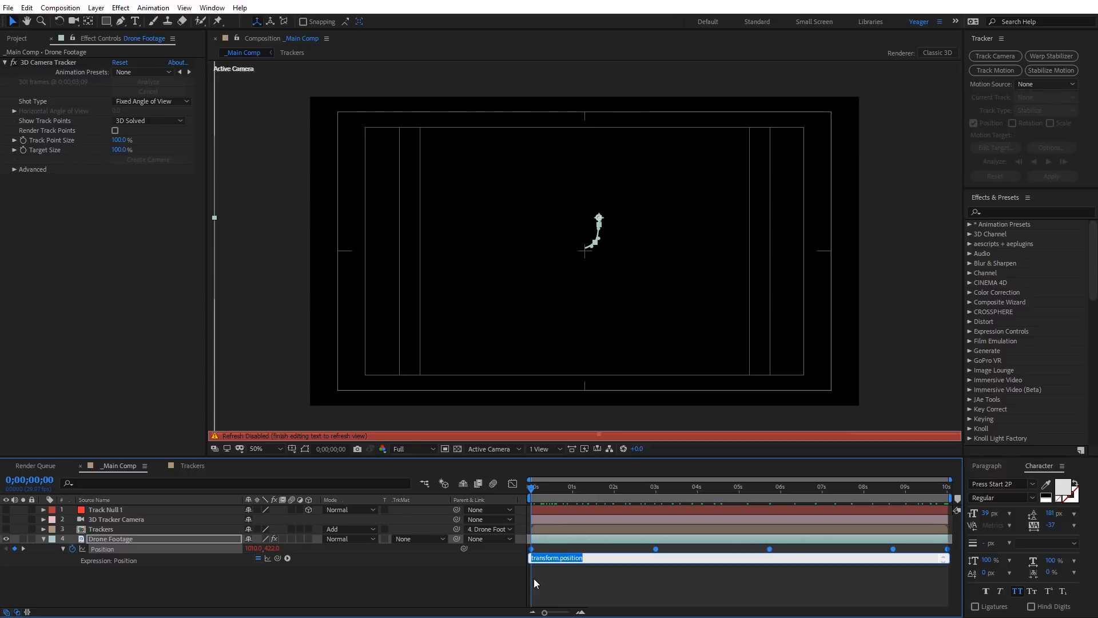
pyautogui.write('wiggle(2,10')
pyautogui.click(538, 488)
pyautogui.moveTo(537, 488)
pyautogui.mouseDown()
pyautogui.moveTo(864, 493)
pyautogui.moveTo(520, 483)
pyautogui.mouseUp()
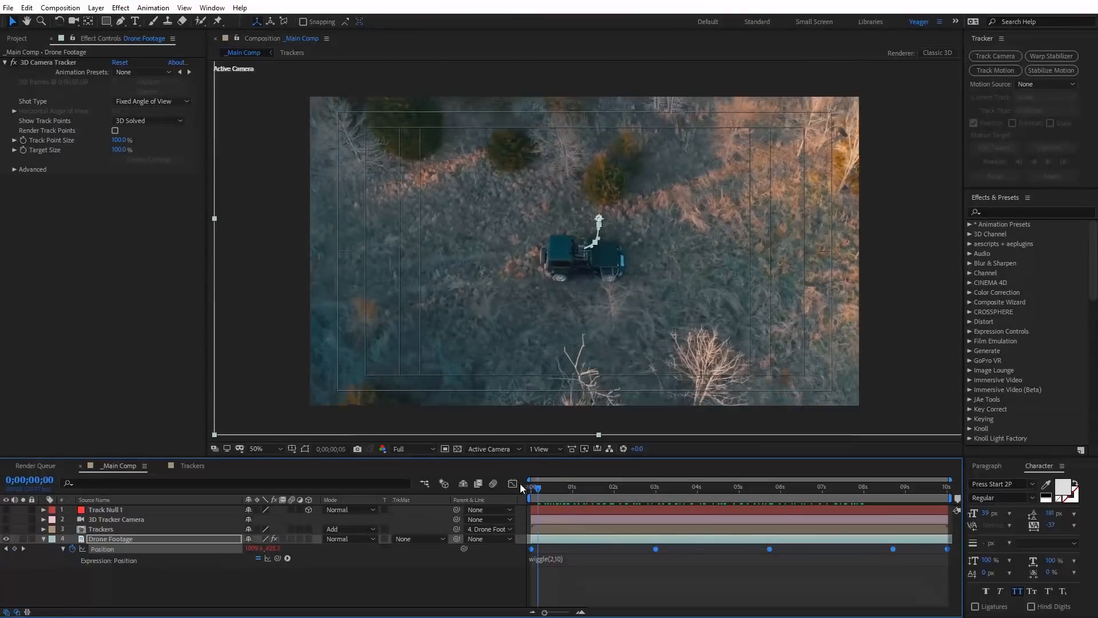
# Step: Enable motion blur for the Drone Footage layer and for the composition, and preview it
pyautogui.click(292, 539)
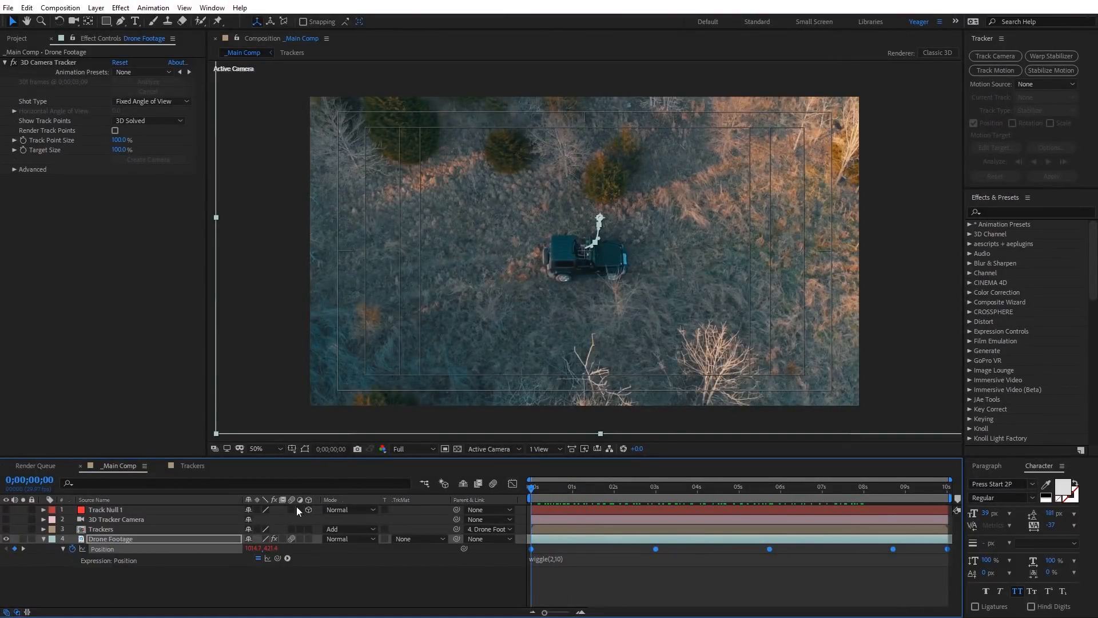
pyautogui.click(495, 484)
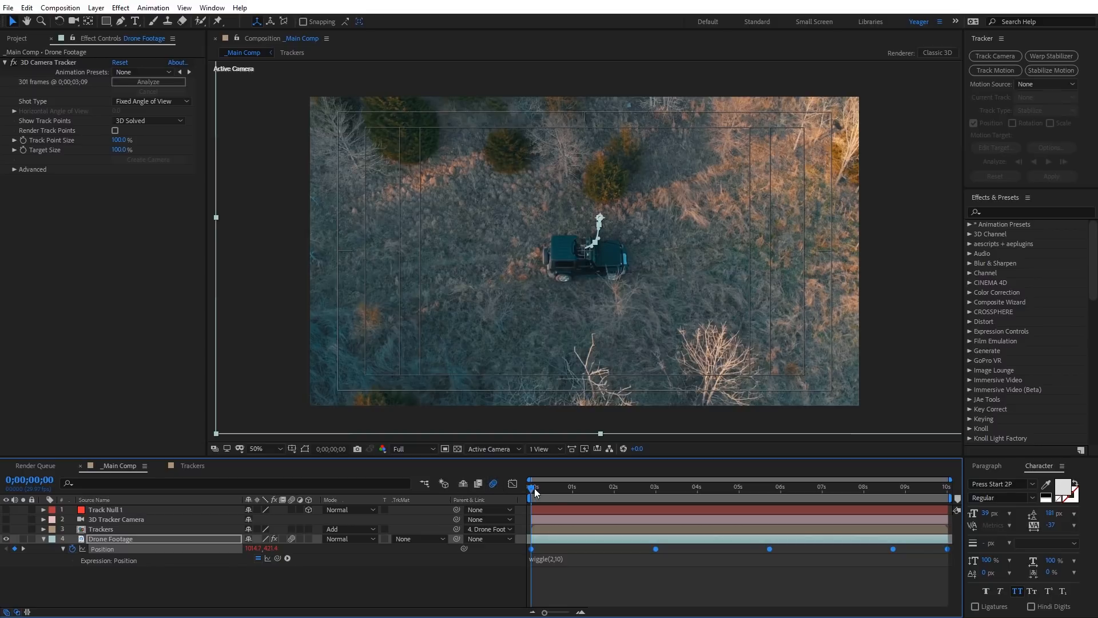
pyautogui.moveTo(534, 492); pyautogui.dragTo(506, 490)
# Step: Make the Trackers layer visible and trim its start to 0;00;02;12, undoing any shift of the layer in time
pyautogui.click(6, 530)
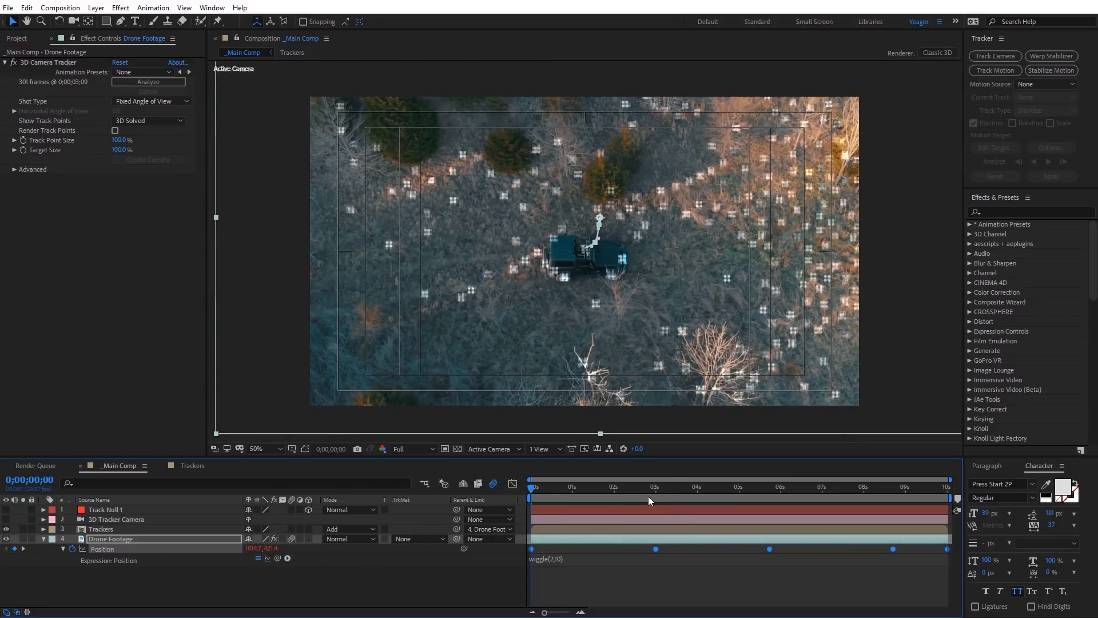
pyautogui.moveTo(546, 485); pyautogui.dragTo(632, 490)
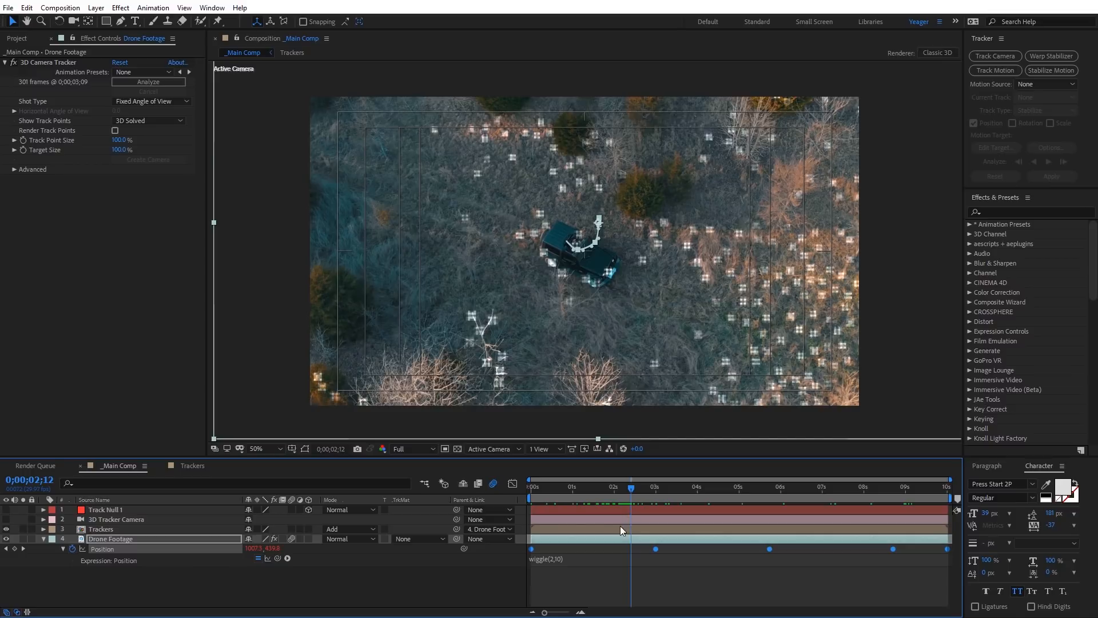
pyautogui.click(546, 530)
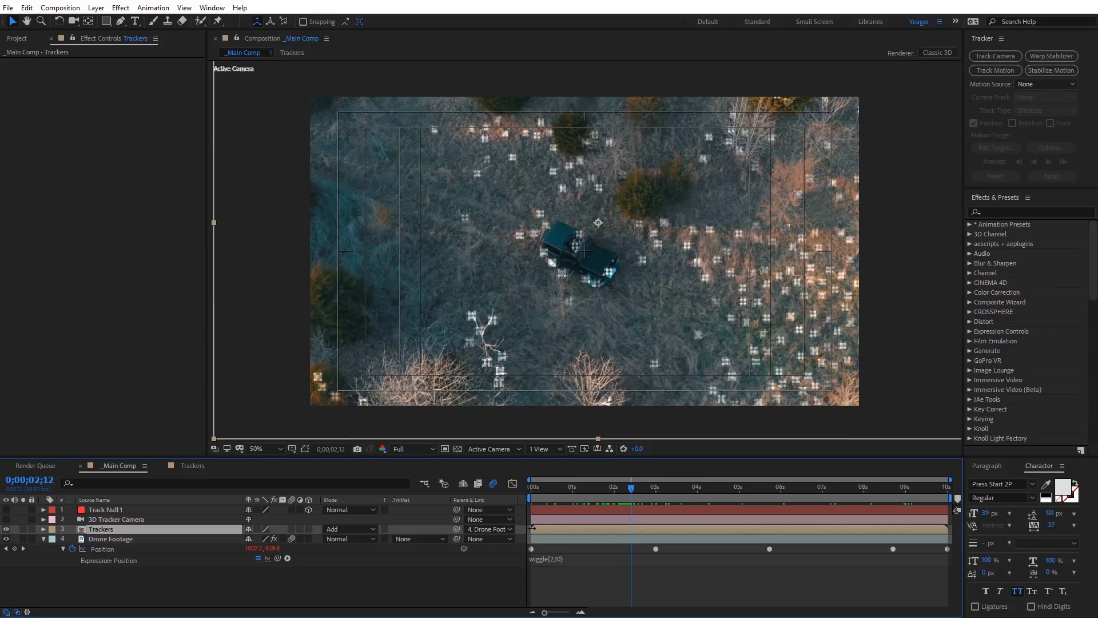
pyautogui.moveTo(533, 528); pyautogui.dragTo(597, 533)
pyautogui.moveTo(626, 532); pyautogui.dragTo(672, 529)
pyautogui.hotkey('ctrl', 'z')
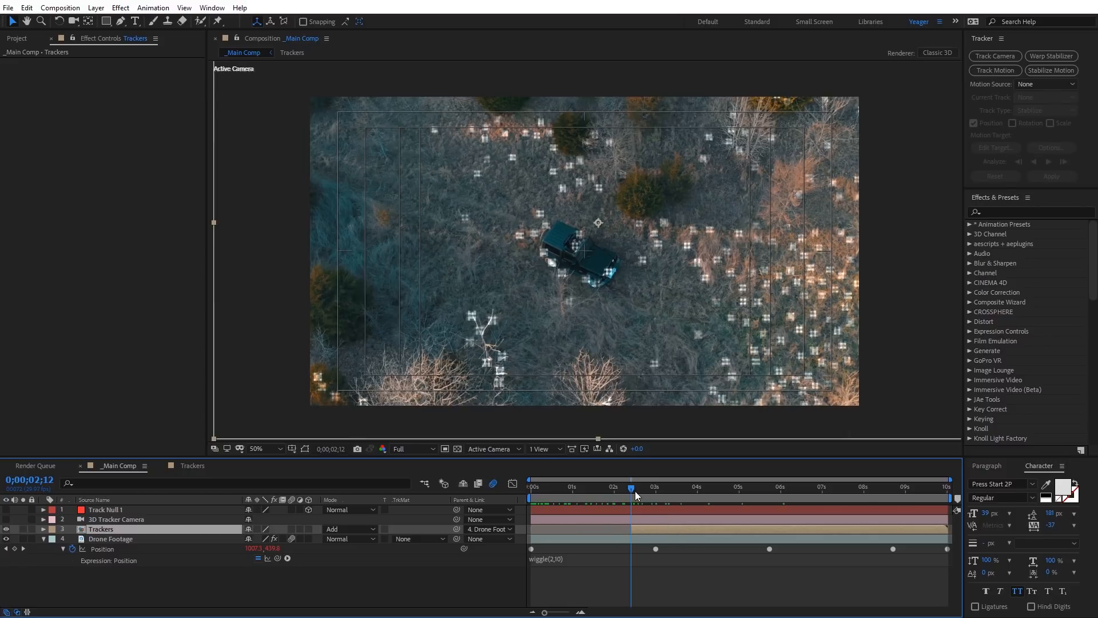
# Step: Split the Trackers layer at 0;00;04;13
pyautogui.moveTo(633, 486); pyautogui.dragTo(718, 497)
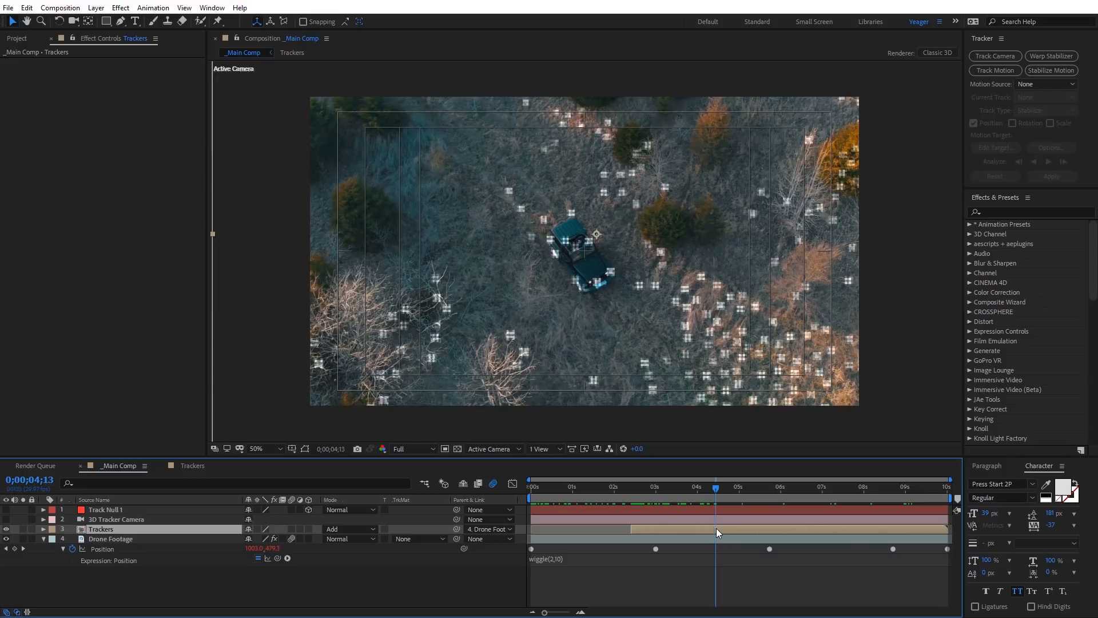
pyautogui.click(28, 9)
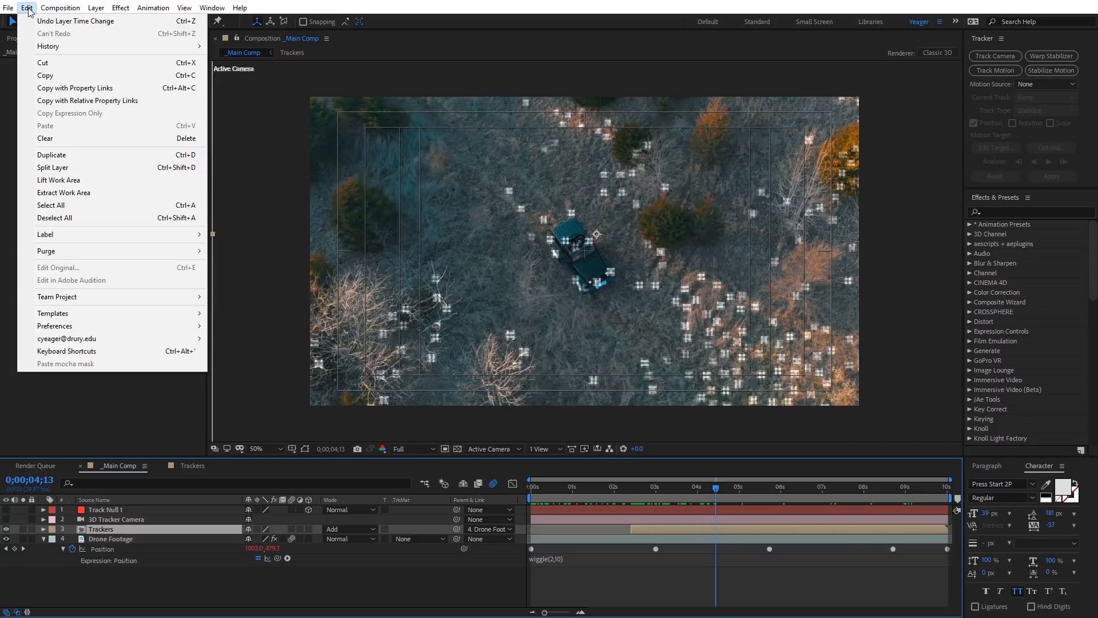
pyautogui.click(56, 168)
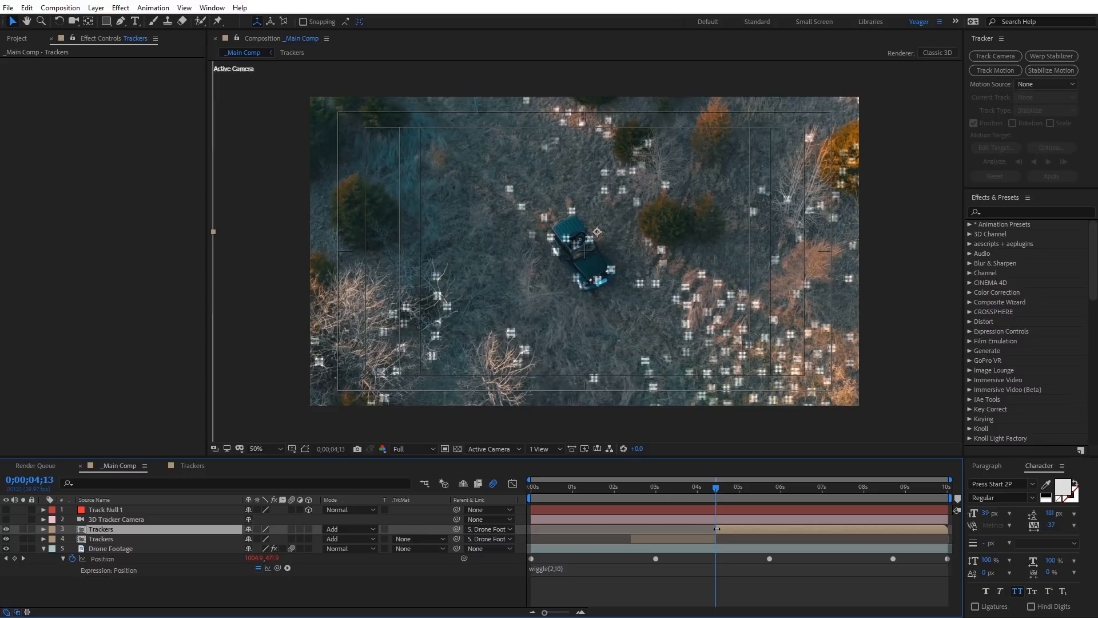
# Step: Trim the second Trackers segment to run from about 0;00;08;00 to 0;00;08;22 and preview the timing
pyautogui.moveTo(716, 529); pyautogui.dragTo(865, 530)
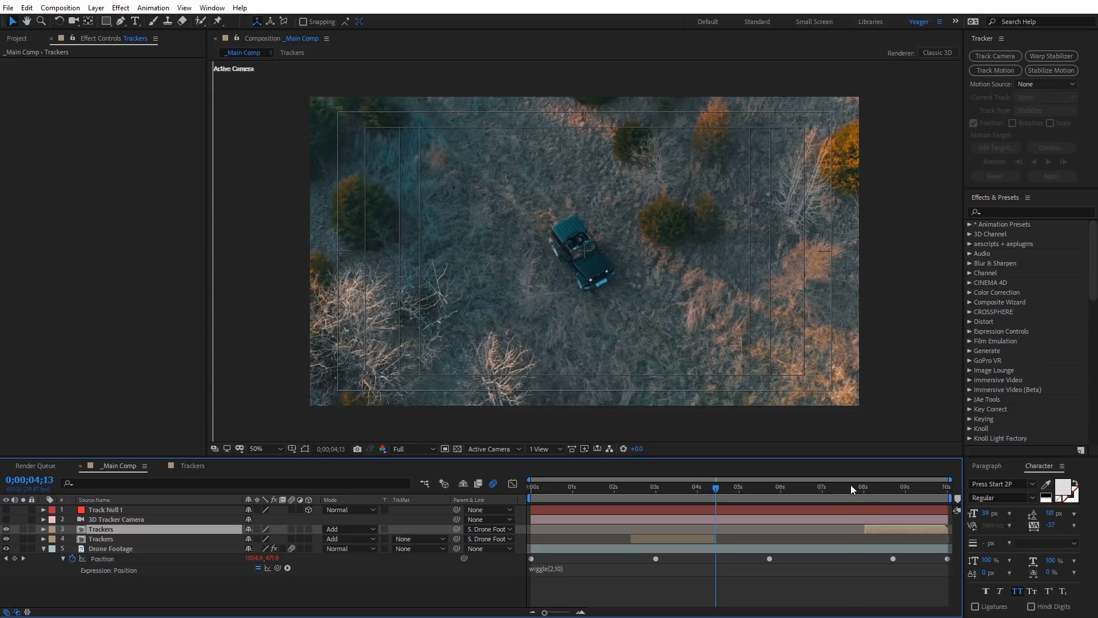
pyautogui.moveTo(850, 485); pyautogui.dragTo(895, 485)
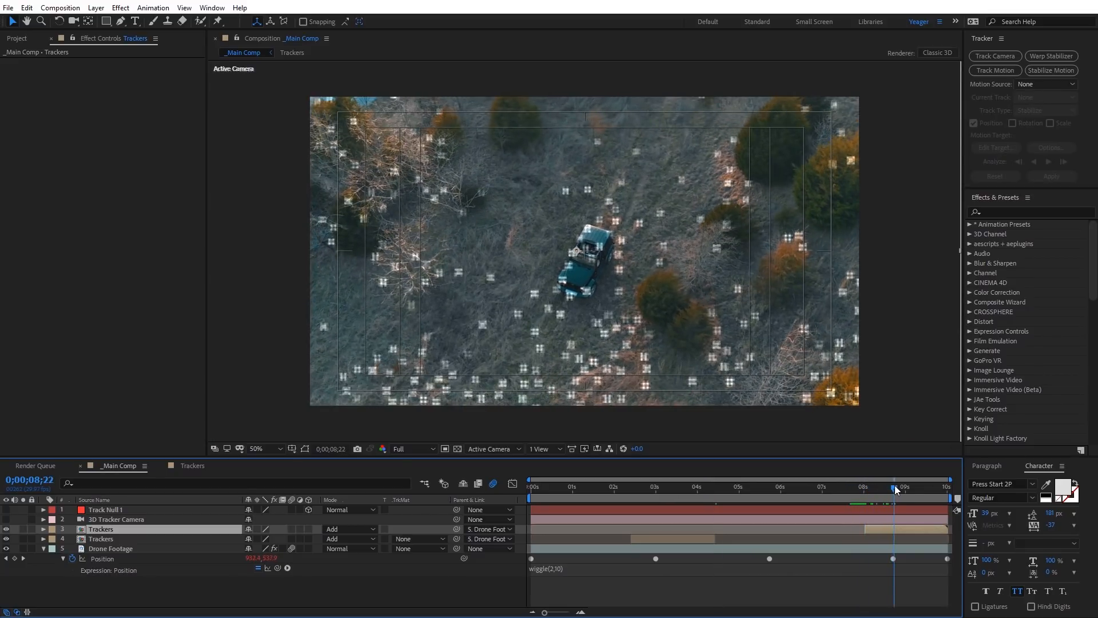
pyautogui.moveTo(945, 529); pyautogui.dragTo(895, 533)
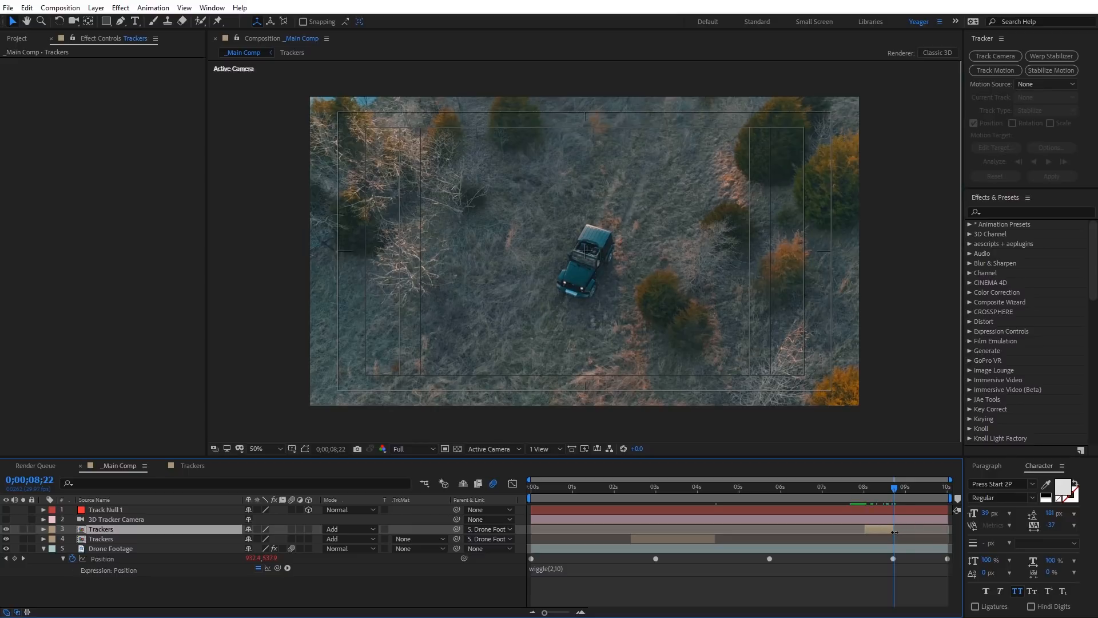
pyautogui.moveTo(891, 489); pyautogui.dragTo(614, 485)
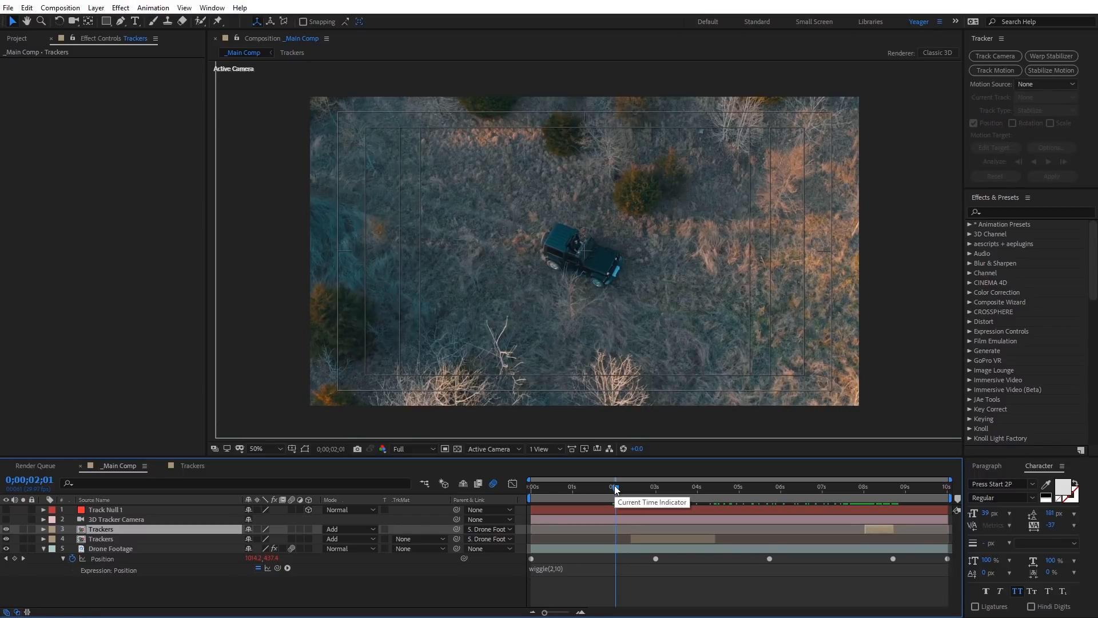
# Step: Turn off the Title/Action Safe guides in the composition view and lock the Drone Footage layer
pyautogui.press('F2')
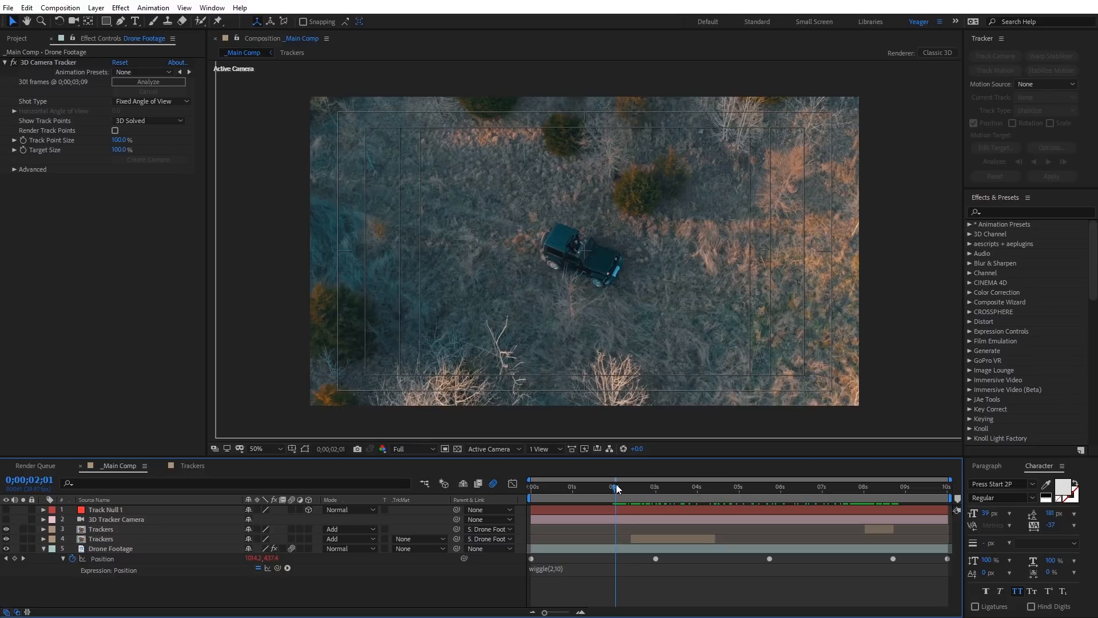
pyautogui.click(294, 448)
pyautogui.click(312, 460)
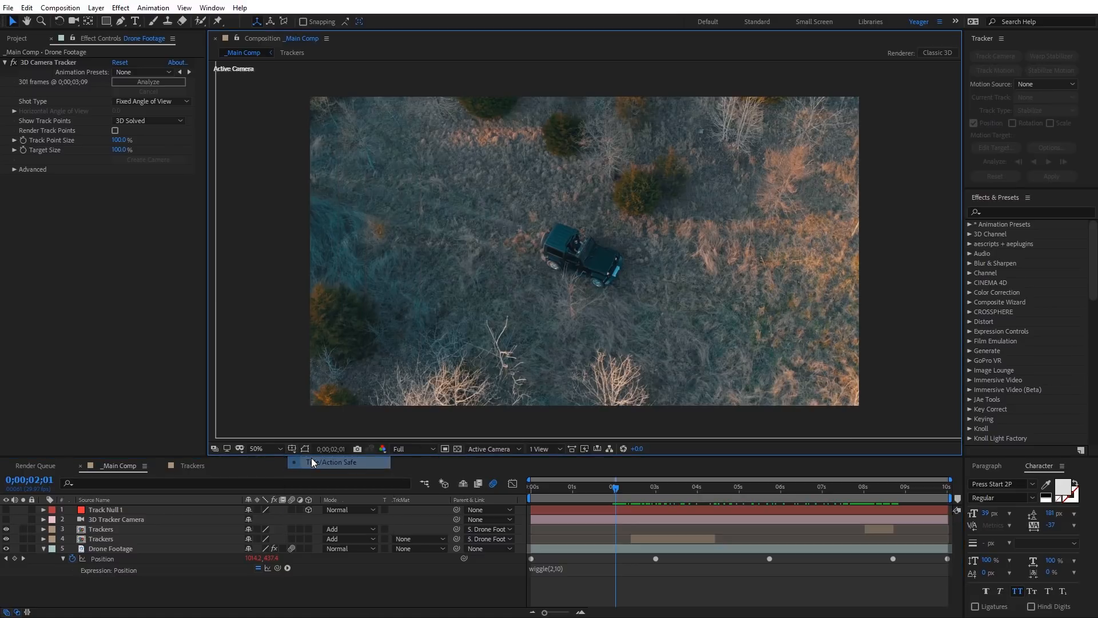
pyautogui.click(105, 550)
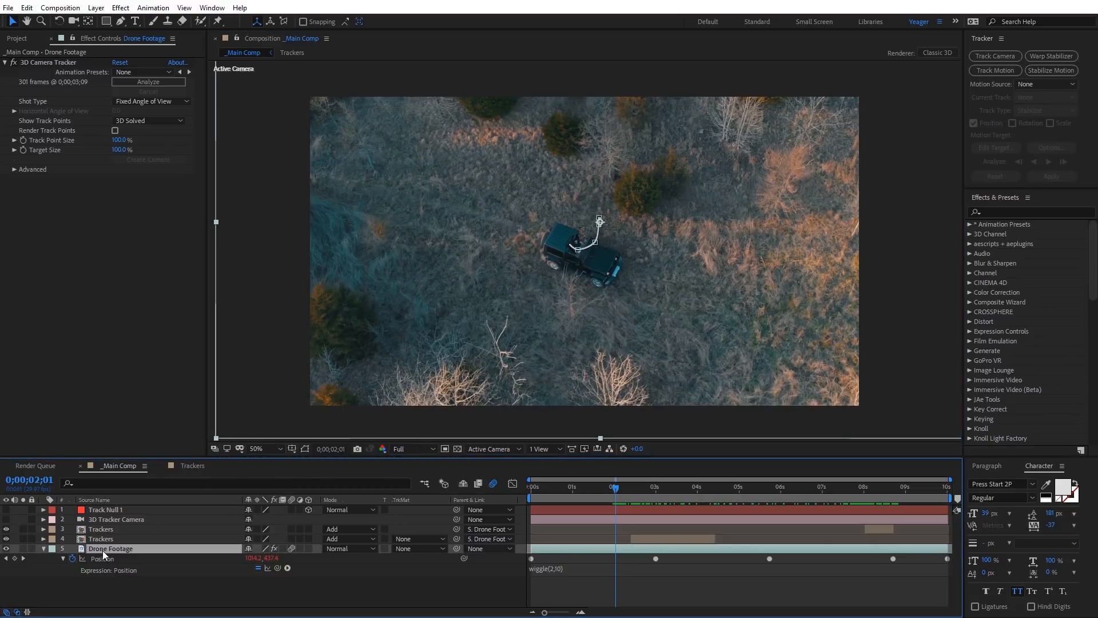
pyautogui.click(31, 550)
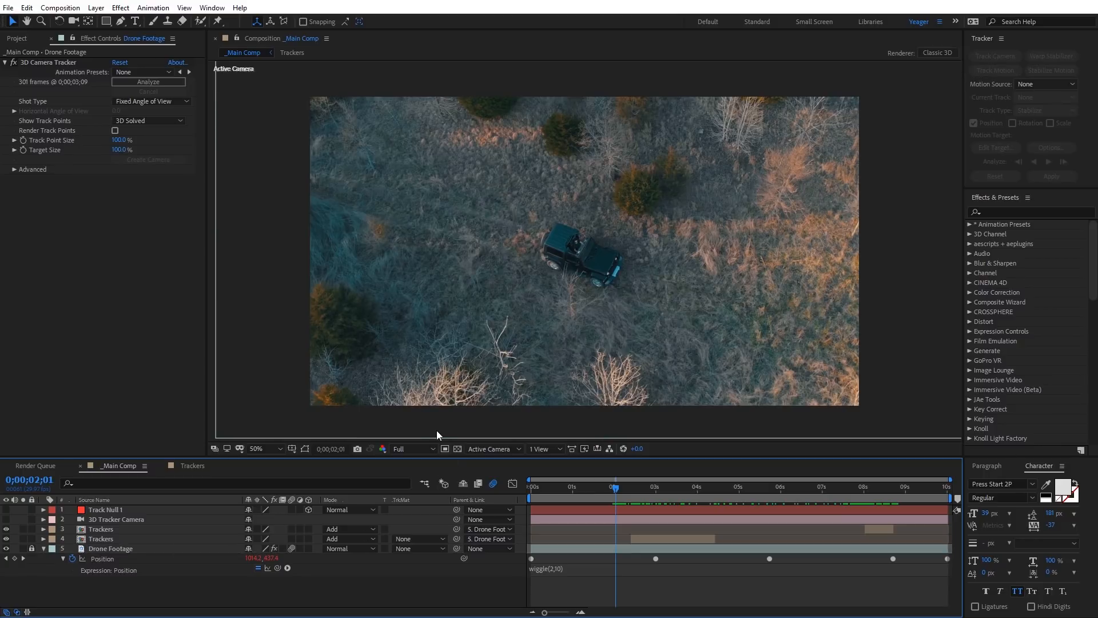
# Step: Create an adjustment layer in _Main Comp and name it Color Tint
pyautogui.rightClick(250, 258)
pyautogui.moveTo(311, 263)
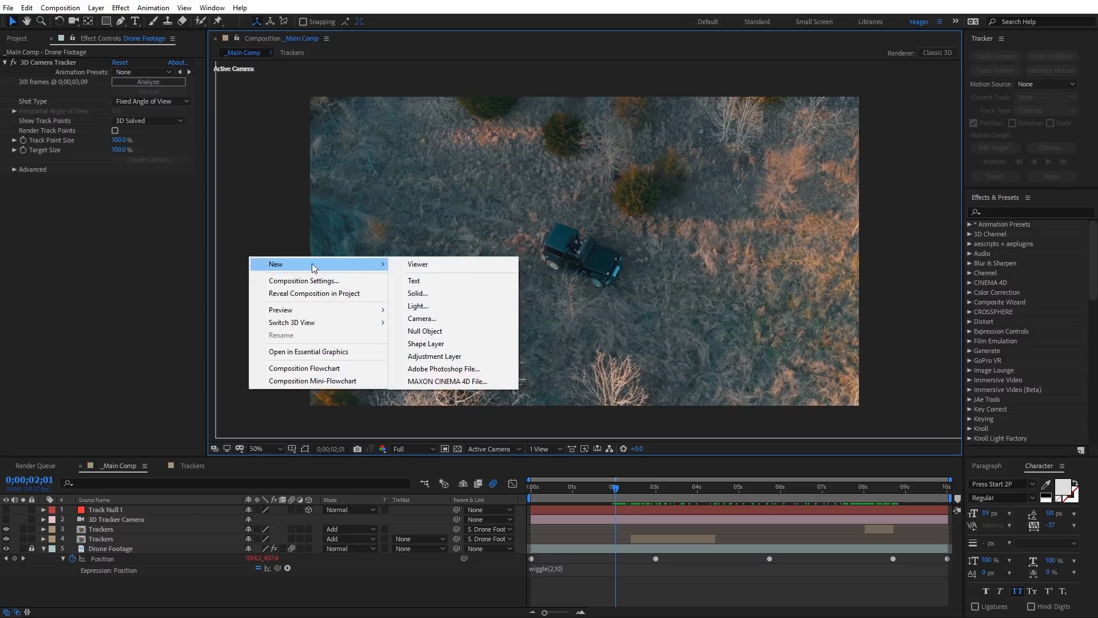
pyautogui.click(434, 356)
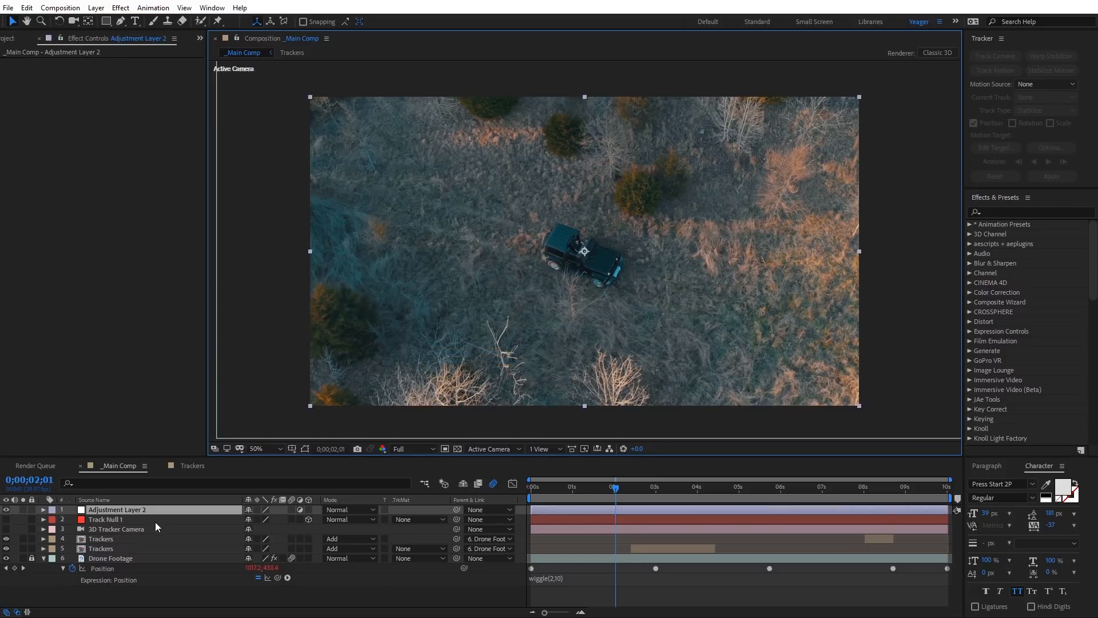
pyautogui.press('Return')
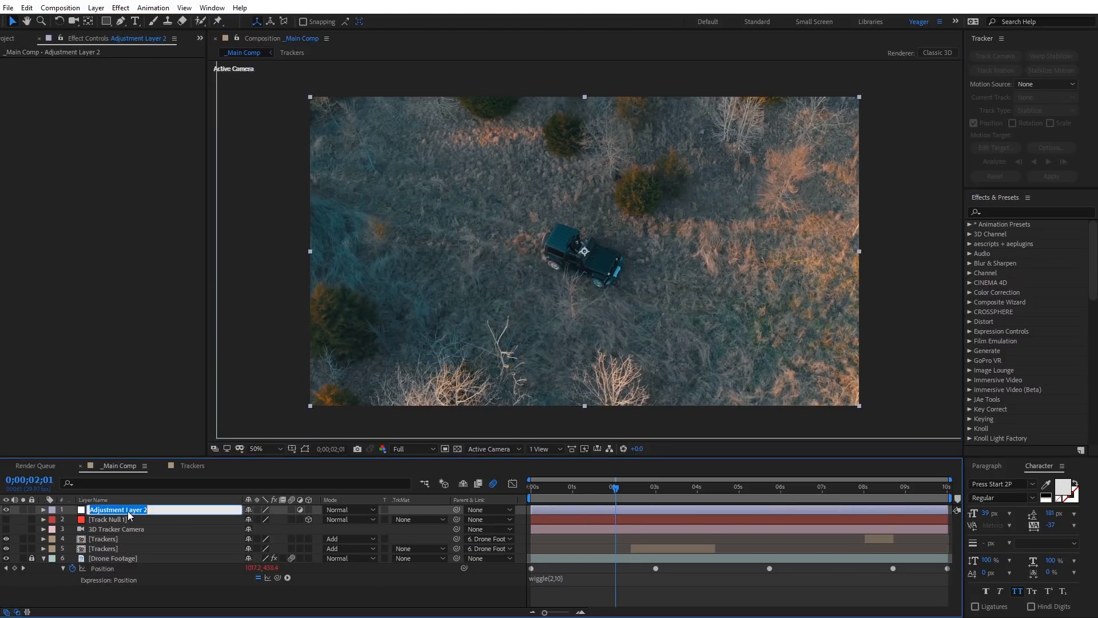
pyautogui.write('Color Tint')
pyautogui.press('Return')
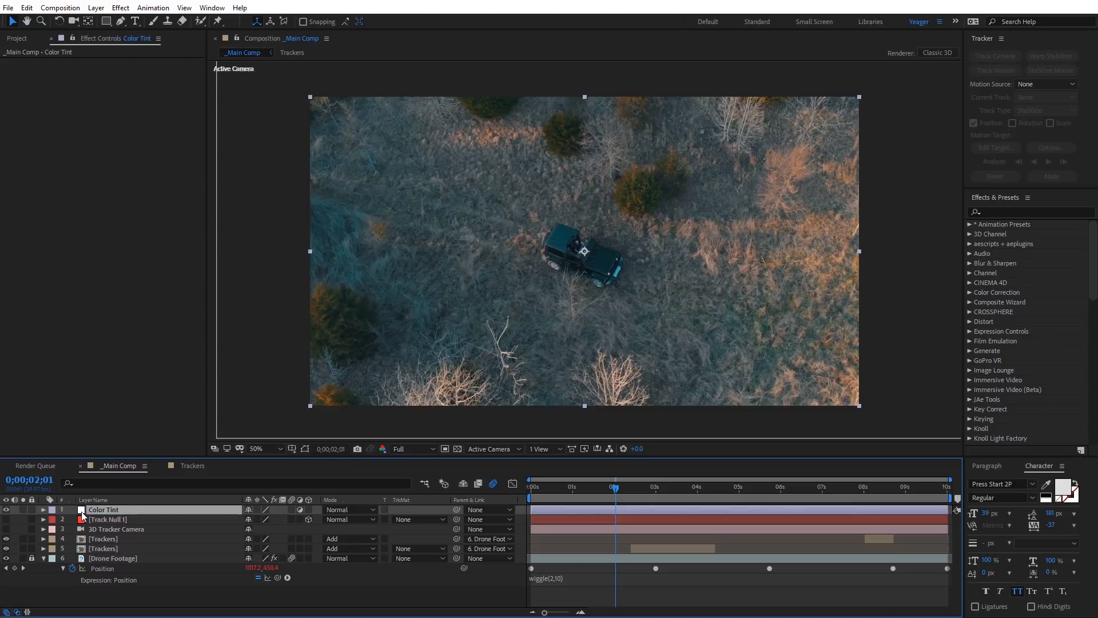
# Step: Apply the Tint color correction effect to the Color Tint layer
pyautogui.click(120, 8)
pyautogui.moveTo(180, 52)
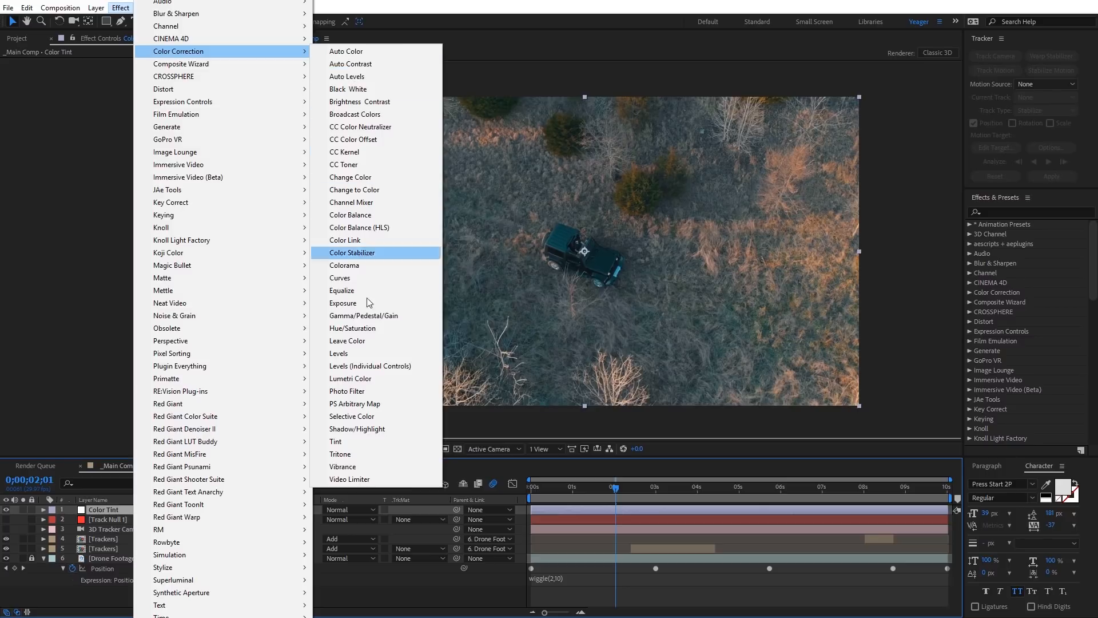
pyautogui.click(360, 442)
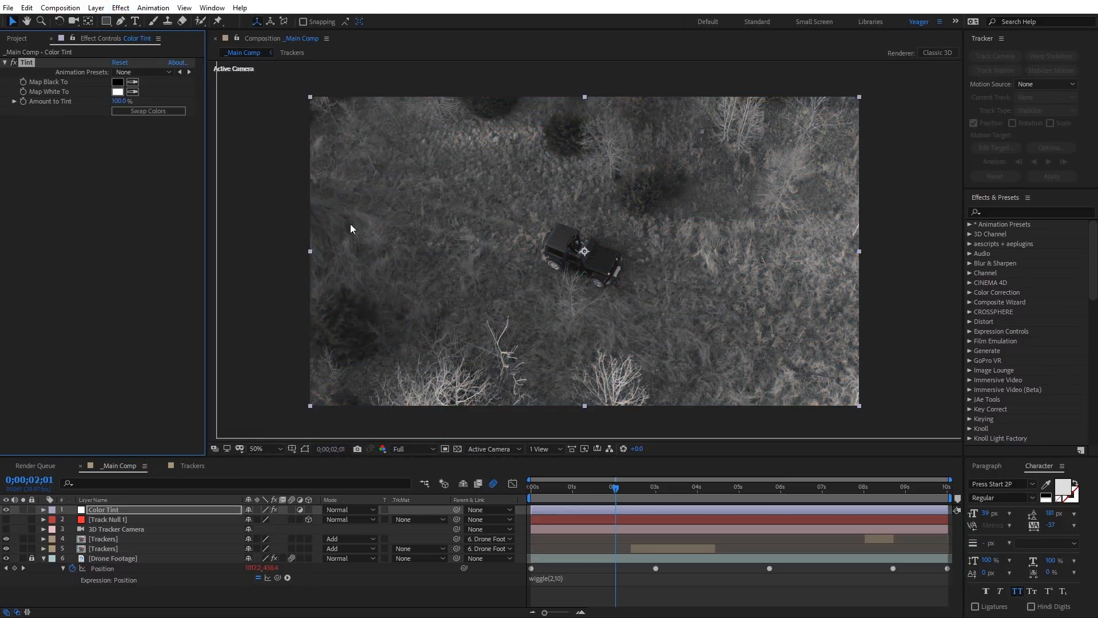
# Step: Add a Curves effect to the Color Tint layer, lift the upper midtones while holding down the shadows, and preview the result
pyautogui.click(121, 8)
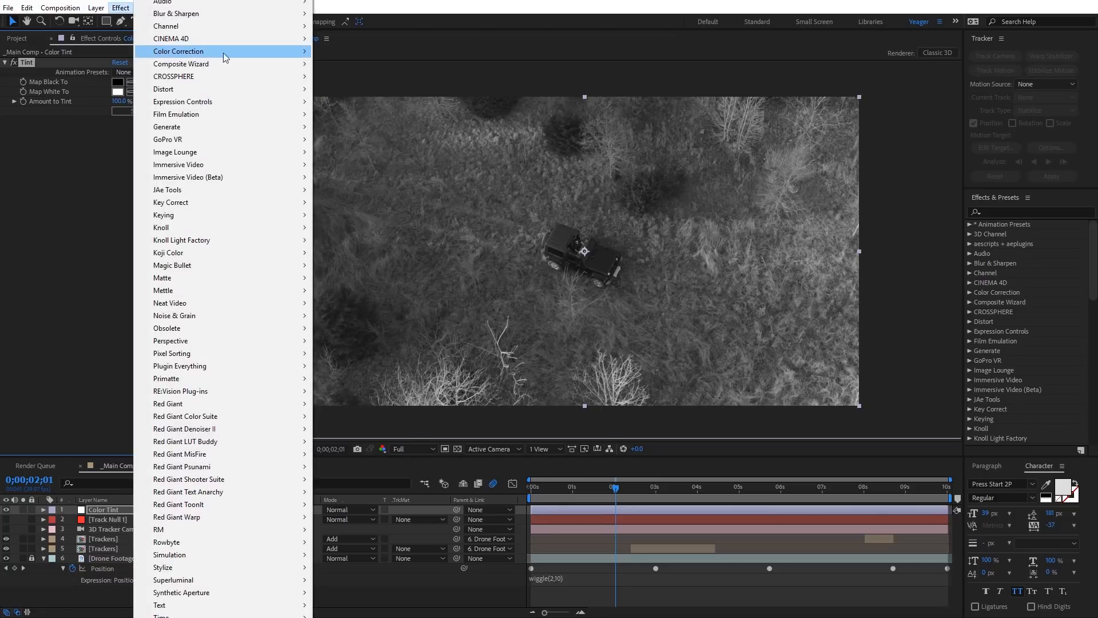
pyautogui.moveTo(223, 53)
pyautogui.click(363, 277)
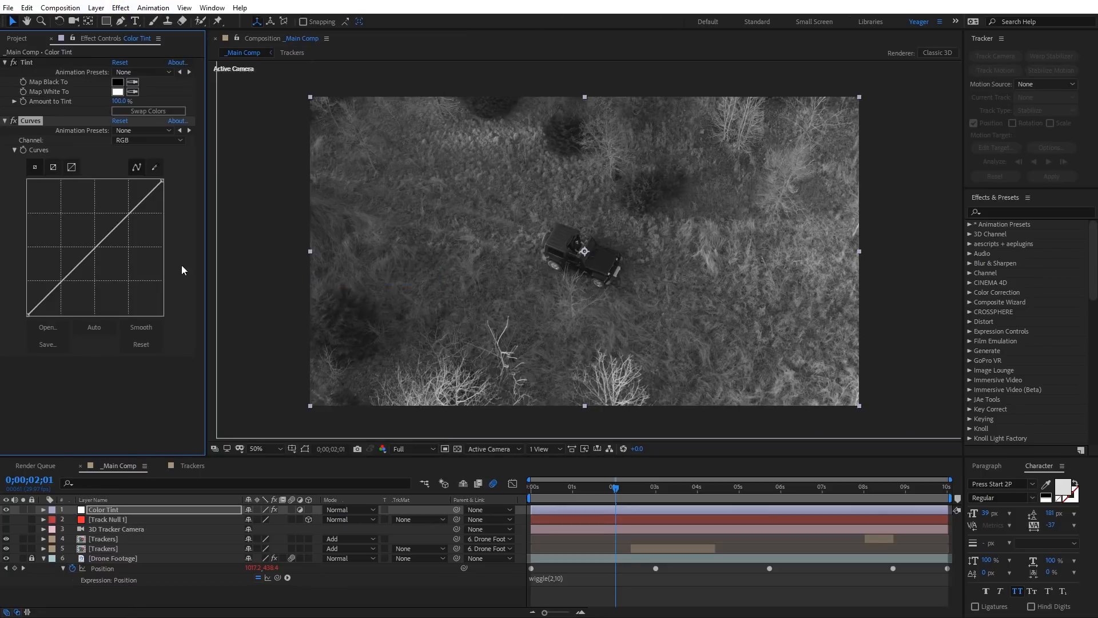
pyautogui.moveTo(106, 236); pyautogui.dragTo(105, 221)
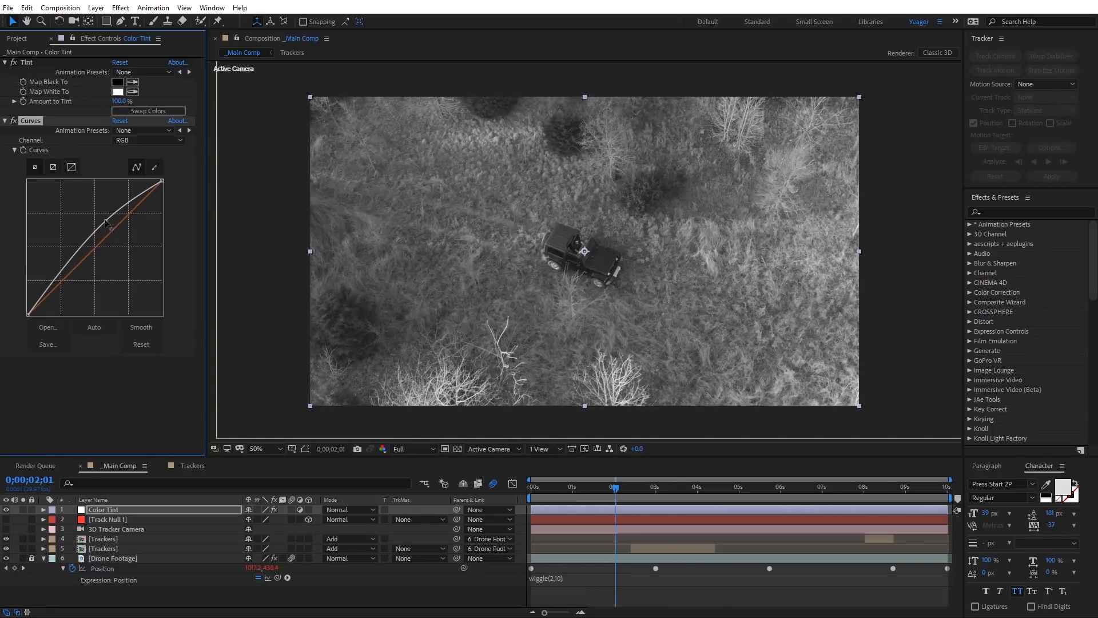
pyautogui.moveTo(52, 275); pyautogui.dragTo(57, 285)
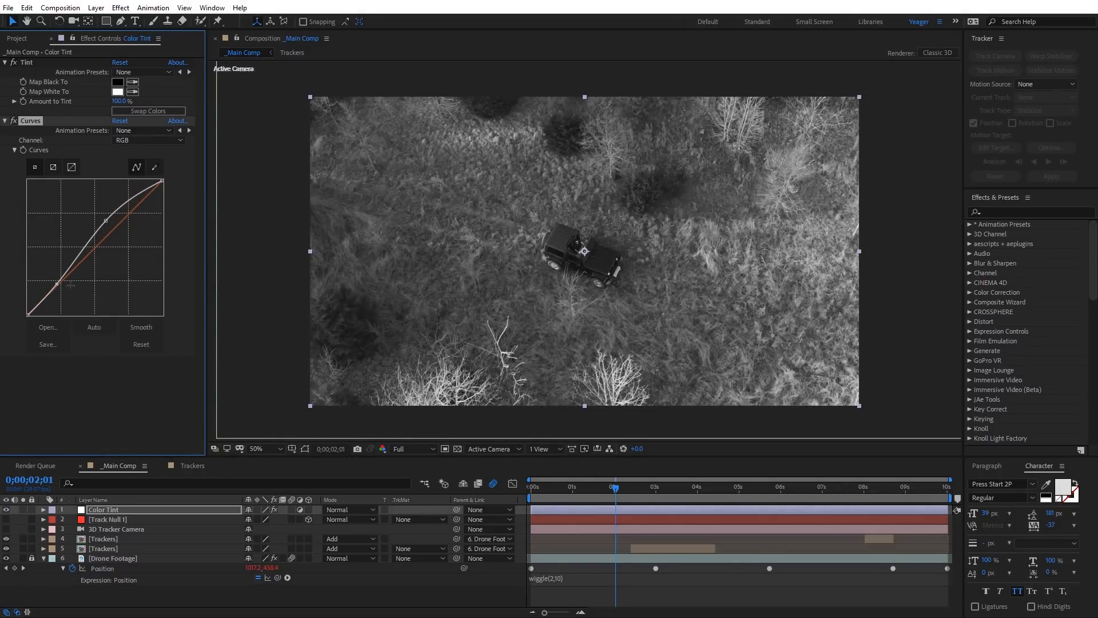
pyautogui.moveTo(605, 494); pyautogui.dragTo(520, 499)
pyautogui.press('space')
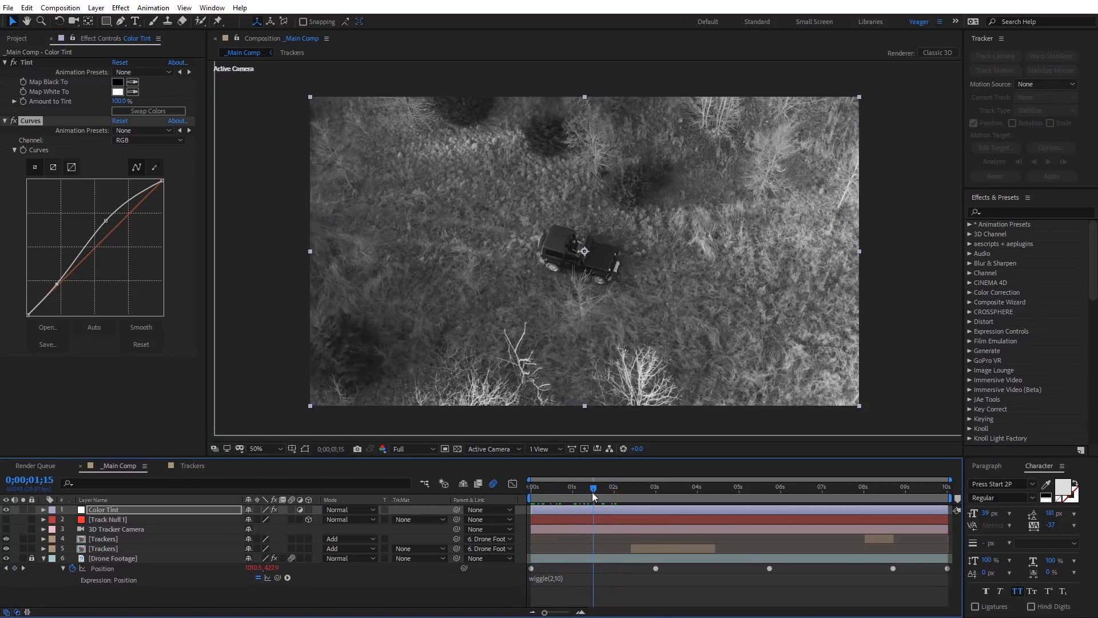
# Step: Return to the start of _Main Comp, create an adjustment layer and name it Loading
pyautogui.moveTo(612, 492); pyautogui.dragTo(529, 491)
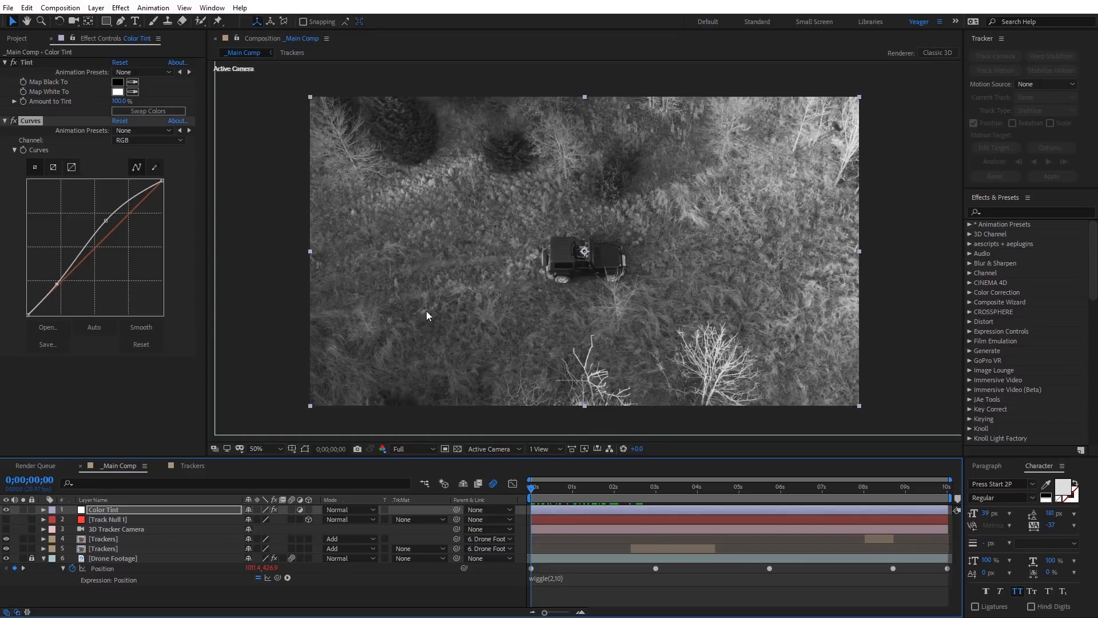
pyautogui.rightClick(264, 273)
pyautogui.moveTo(310, 283)
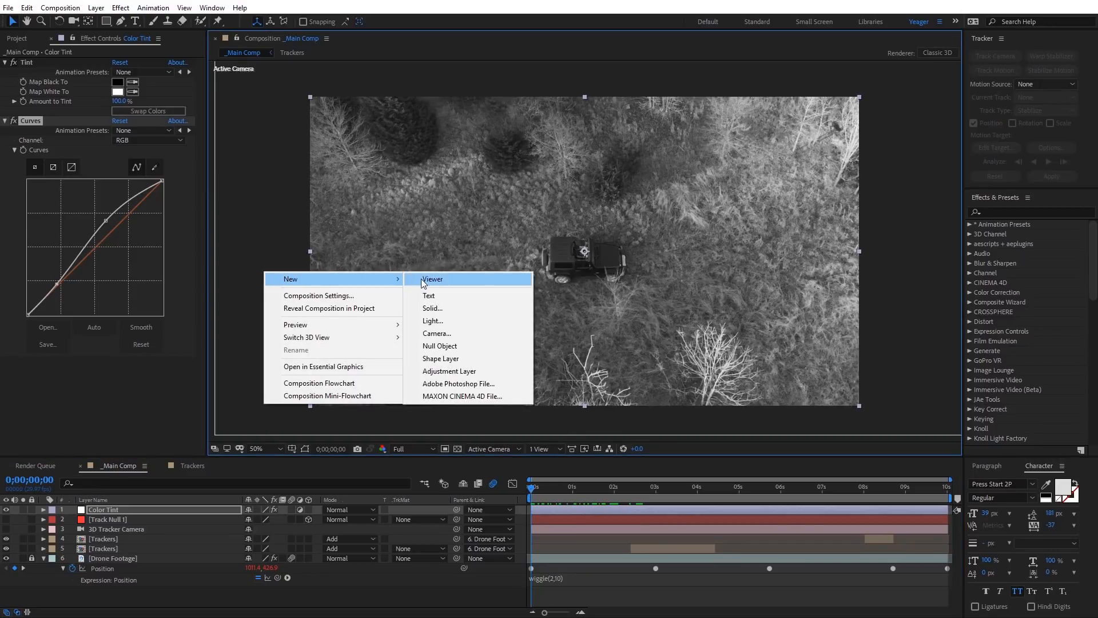
pyautogui.click(460, 371)
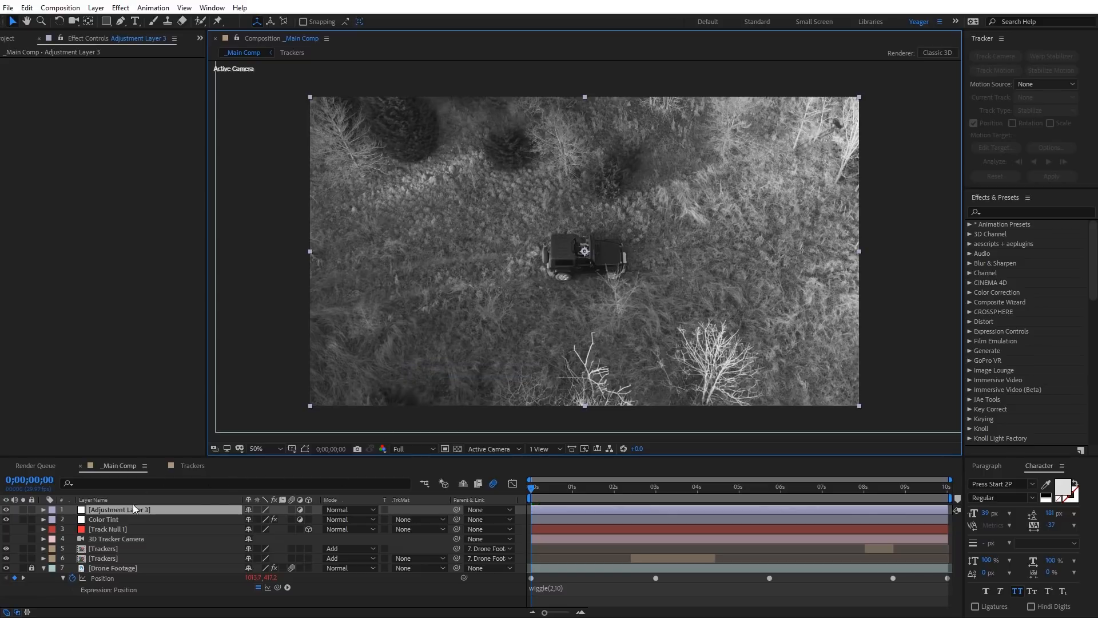
pyautogui.press('Return')
pyautogui.write('Loading')
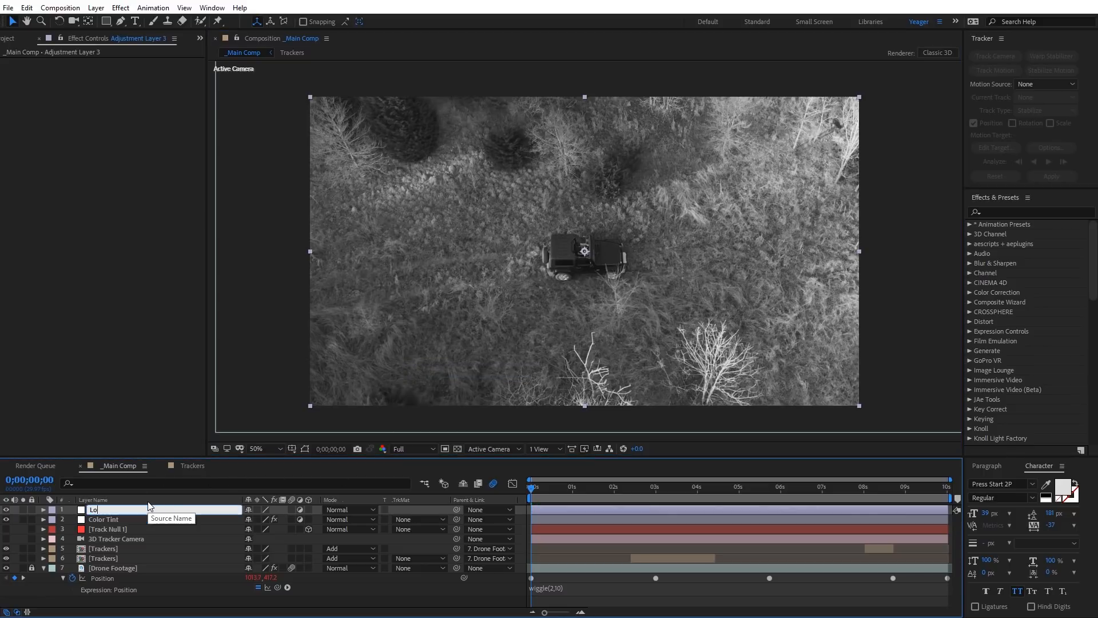
pyautogui.press('Return')
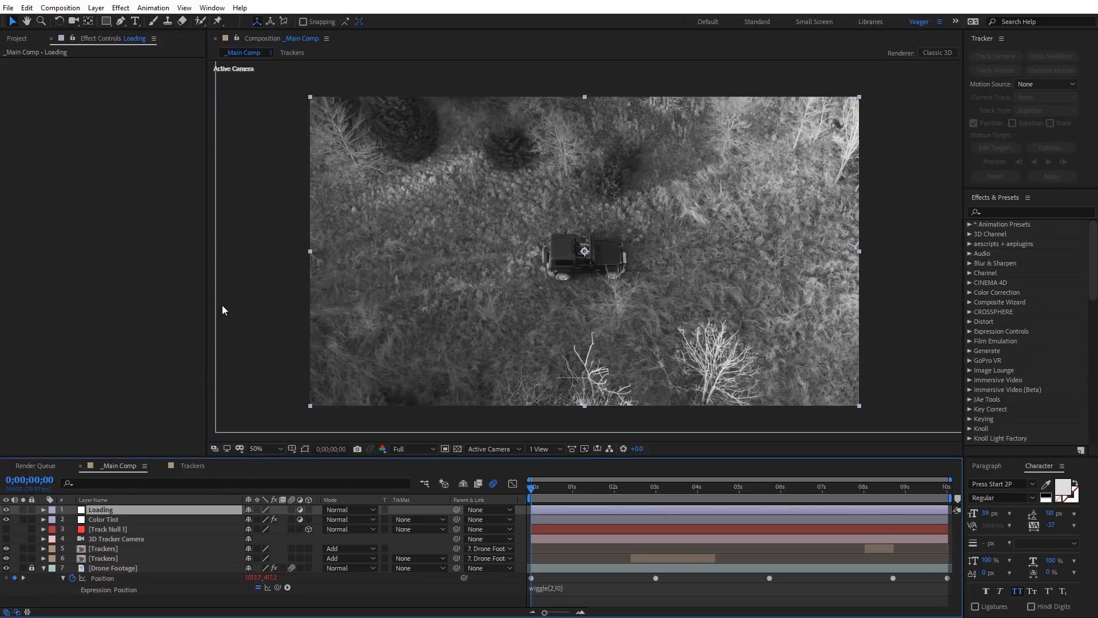
# Step: Apply the CC Block Load effect to the Loading layer and set Scans to 6
pyautogui.click(122, 8)
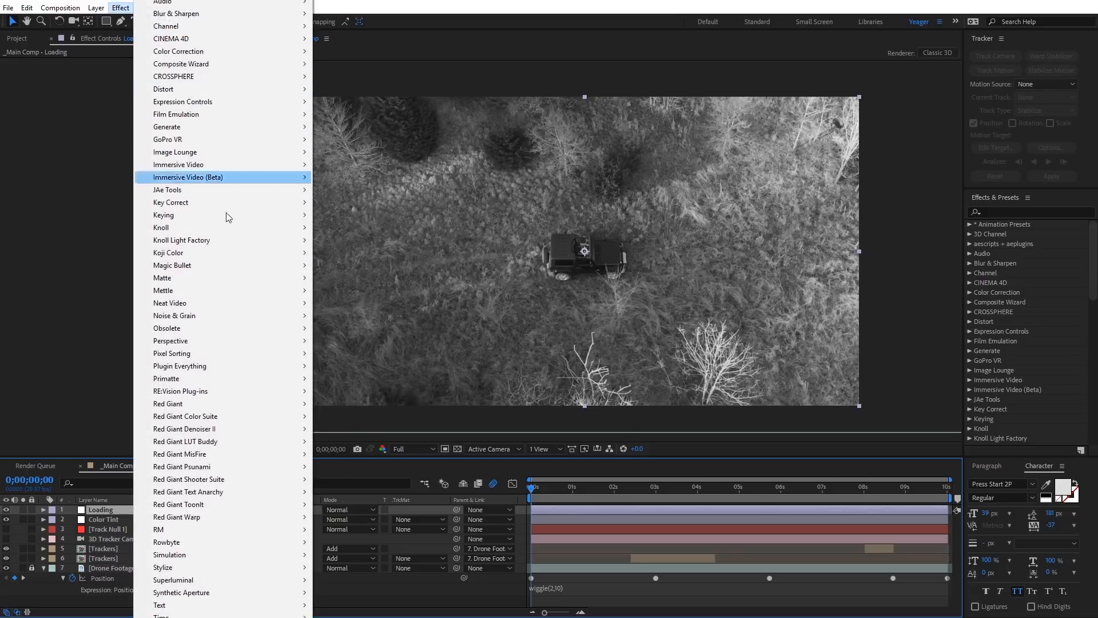
pyautogui.moveTo(249, 566)
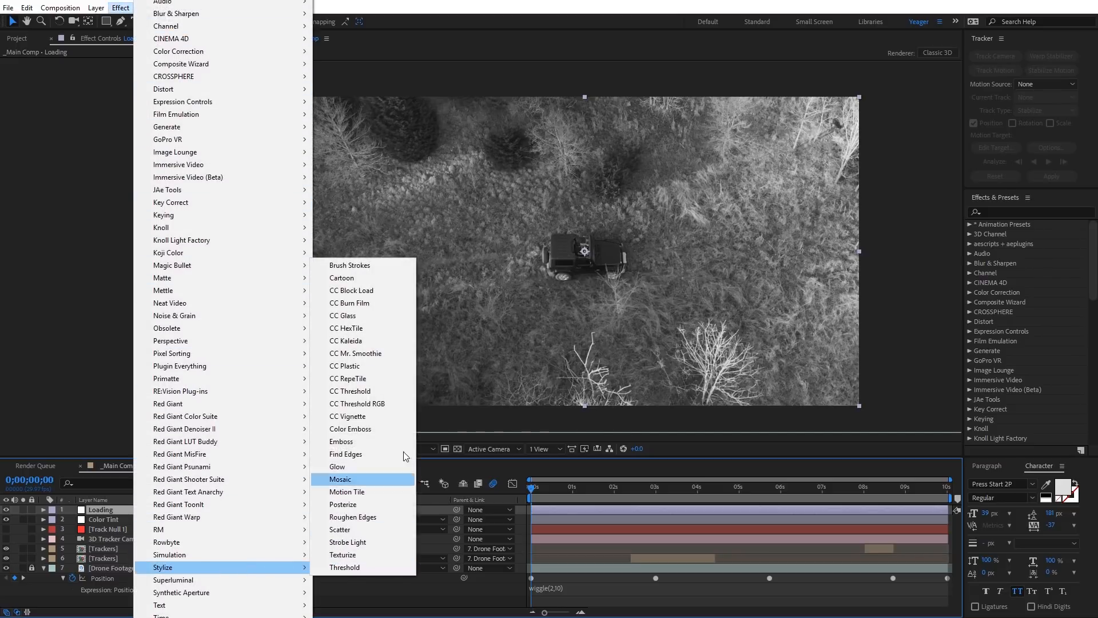
pyautogui.click(385, 291)
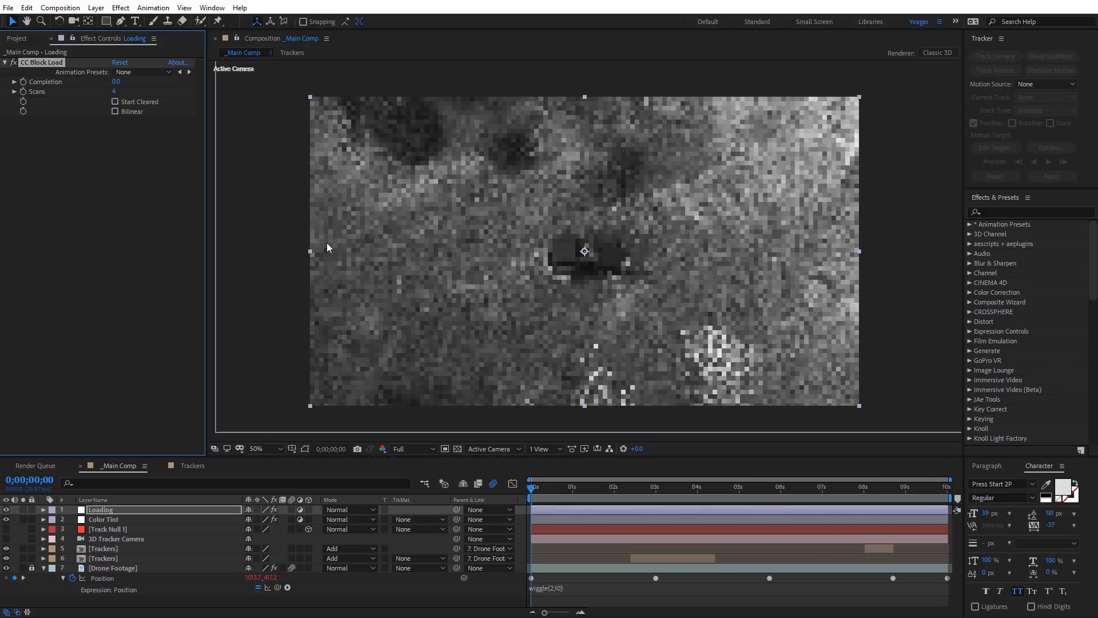
pyautogui.click(115, 92)
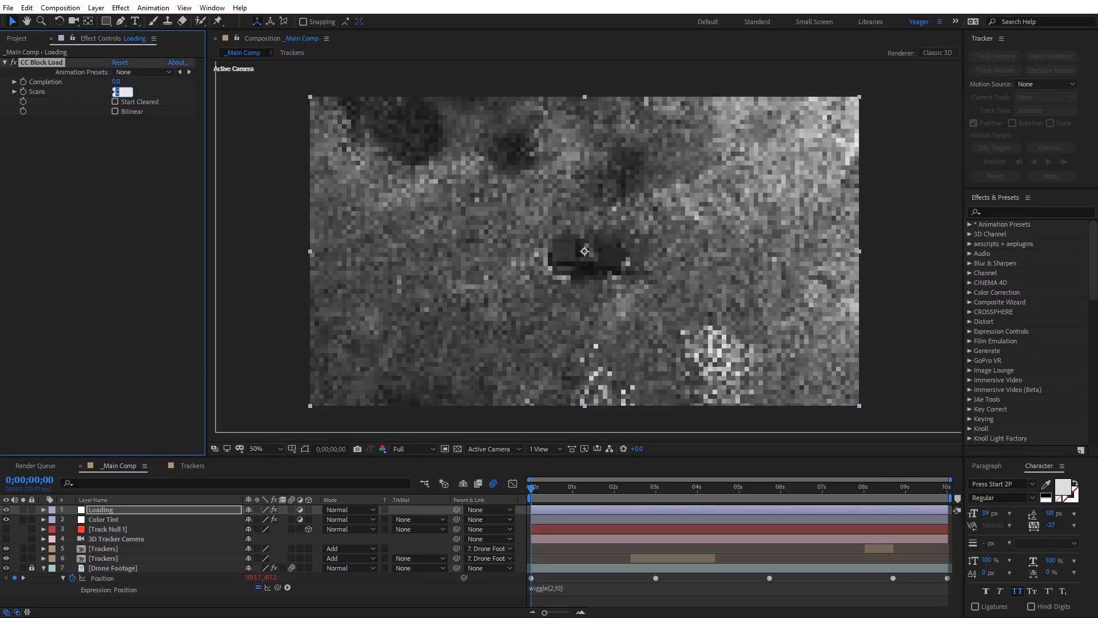
pyautogui.write('6')
pyautogui.press('Return')
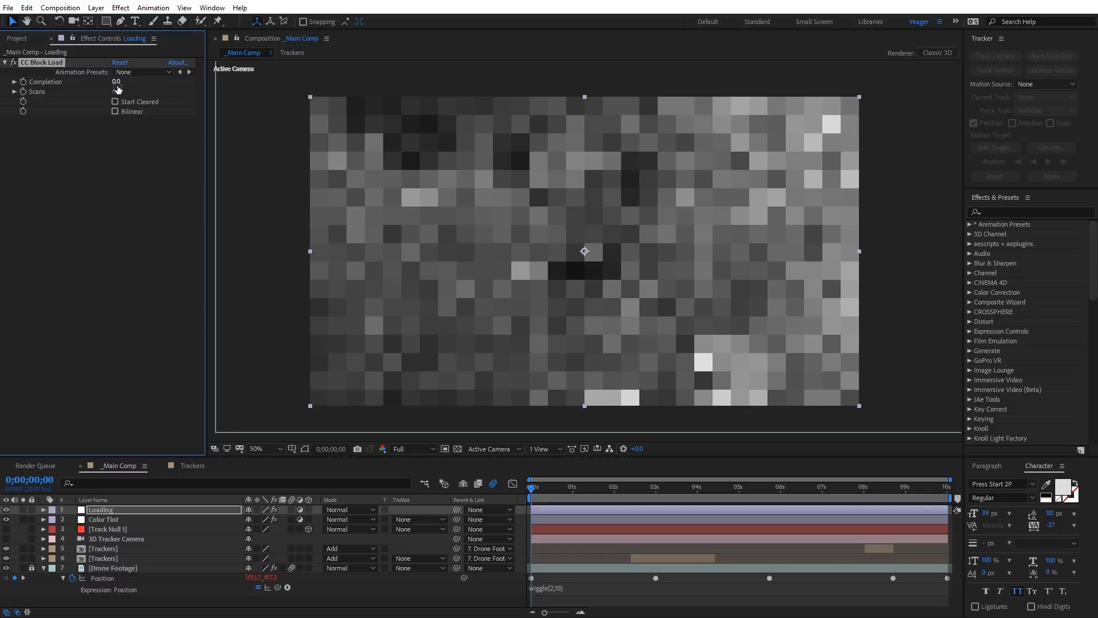
# Step: Keyframe CC Block Load's Completion from 0 at the first frame to 100 at 1 second
pyautogui.moveTo(120, 81)
pyautogui.mouseDown()
pyautogui.moveTo(147, 78)
pyautogui.moveTo(116, 87)
pyautogui.moveTo(127, 85)
pyautogui.mouseUp()
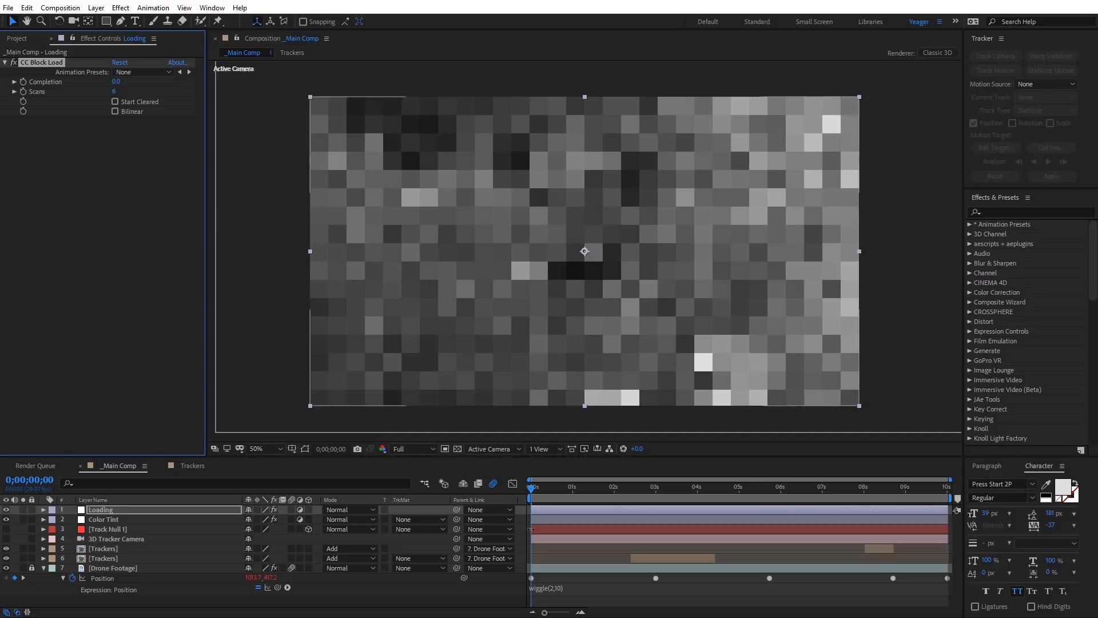
pyautogui.click(23, 82)
pyautogui.moveTo(532, 490); pyautogui.dragTo(575, 502)
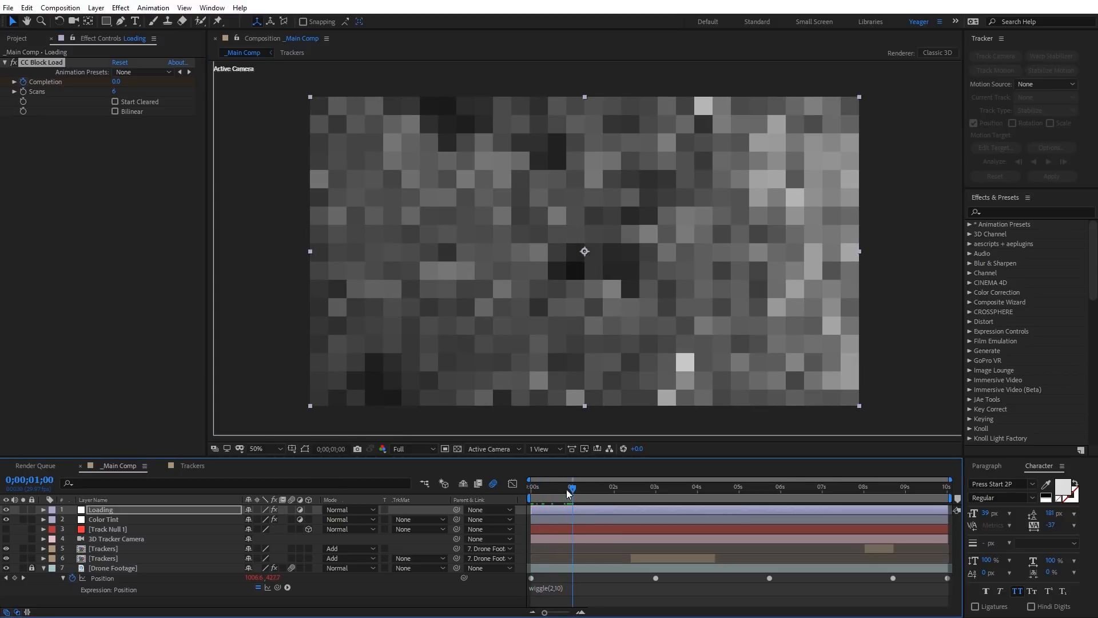
pyautogui.click(116, 81)
pyautogui.write('100')
pyautogui.press('Return')
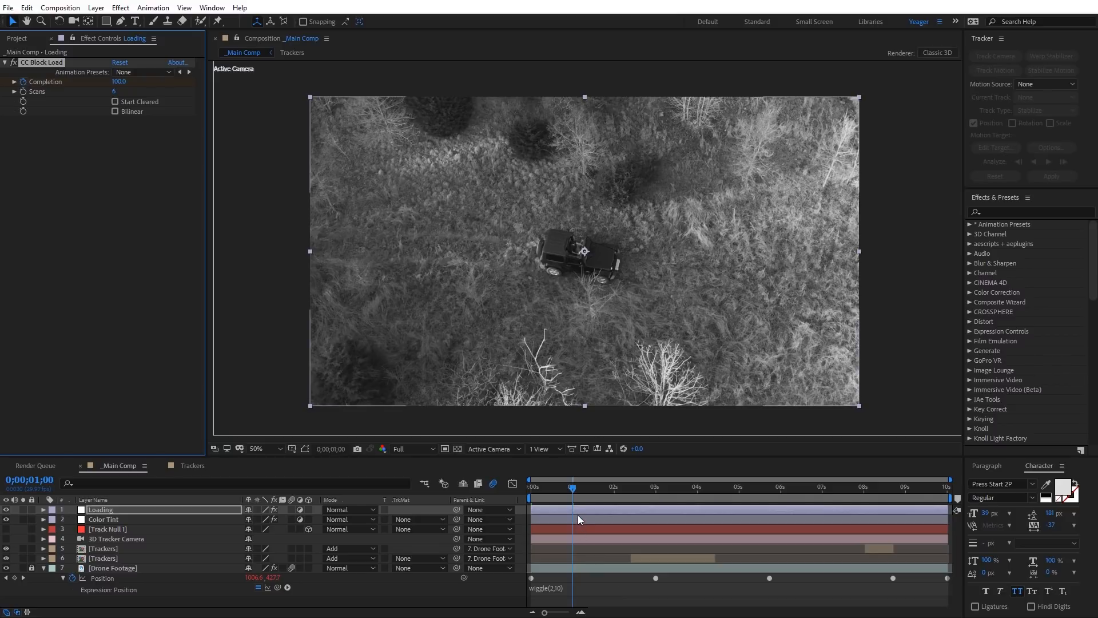
# Step: Reveal the Loading layer's keyframes, trim the layer to end at 1 second, and preview from the start
pyautogui.press('u')
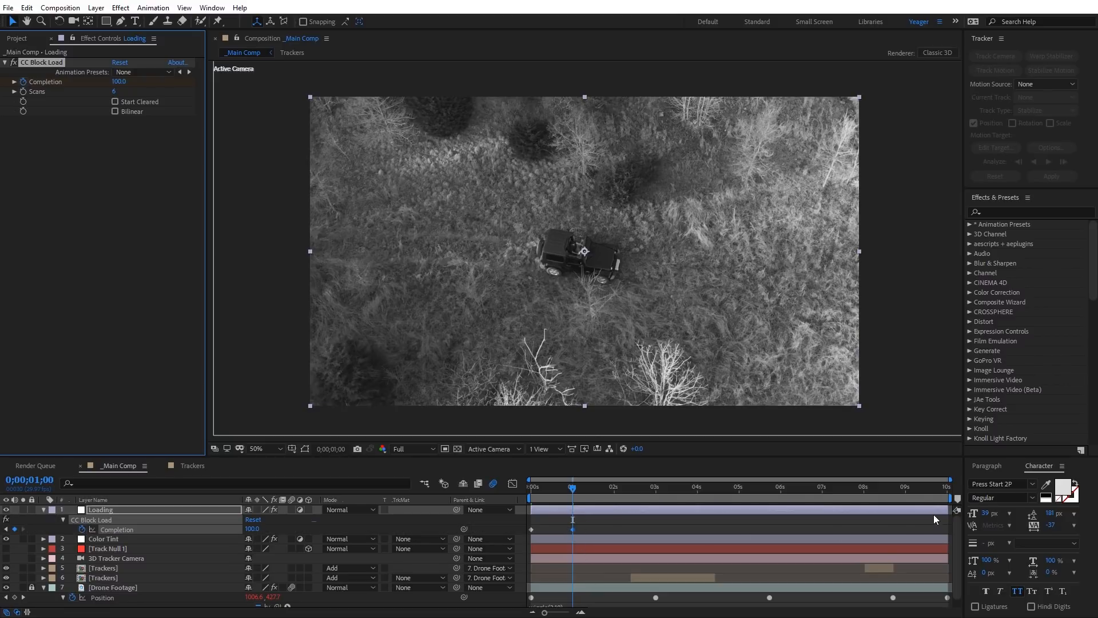
pyautogui.moveTo(948, 511); pyautogui.dragTo(574, 519)
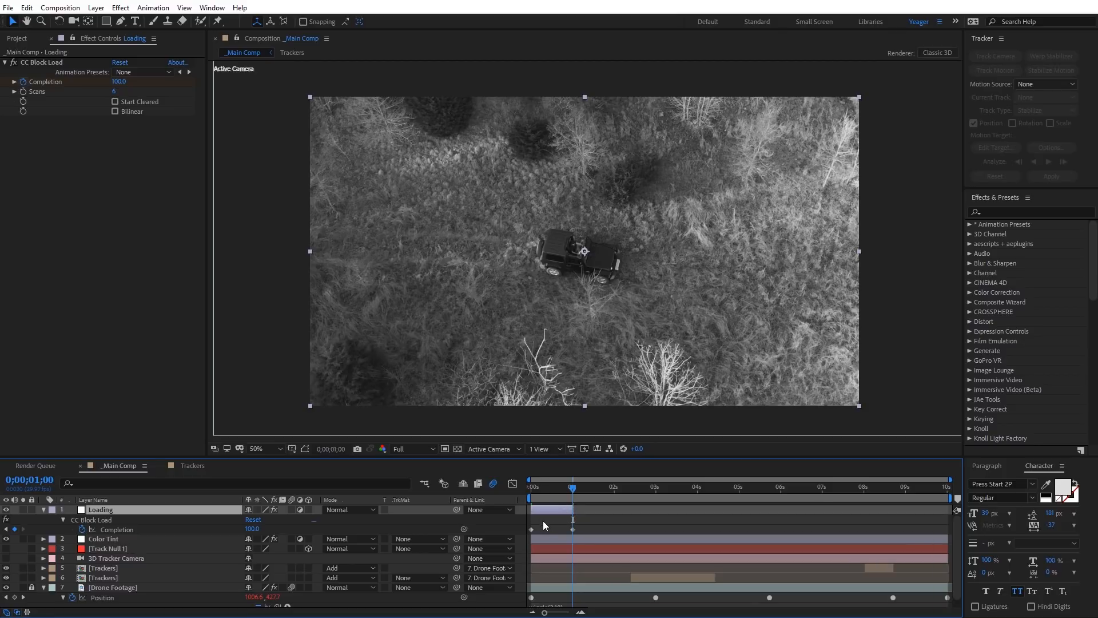
pyautogui.moveTo(572, 487); pyautogui.dragTo(513, 488)
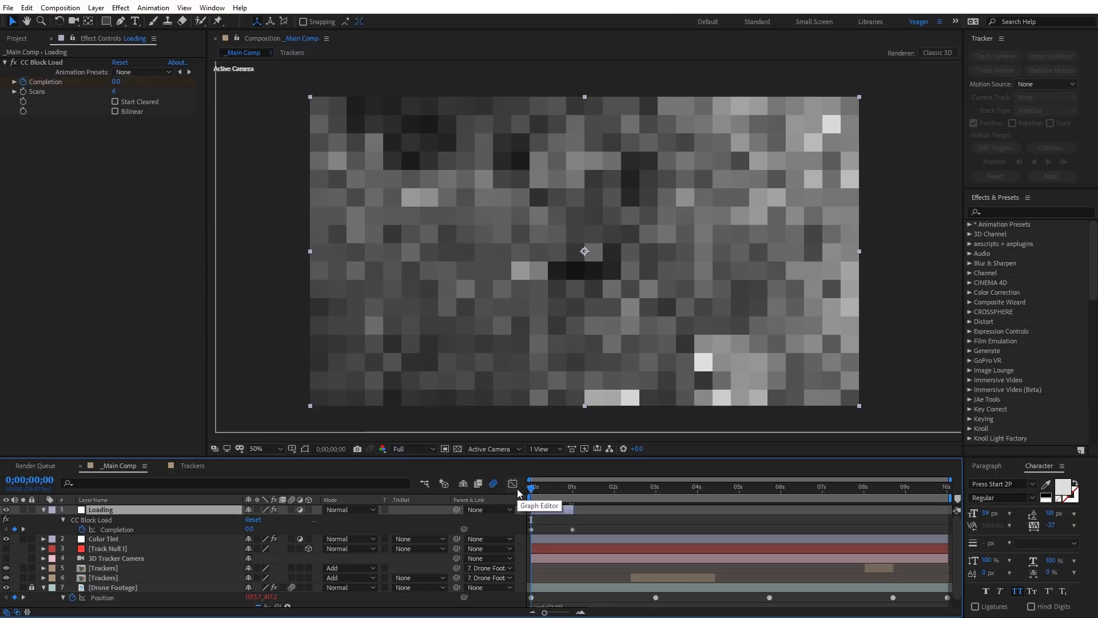
pyautogui.press('space')
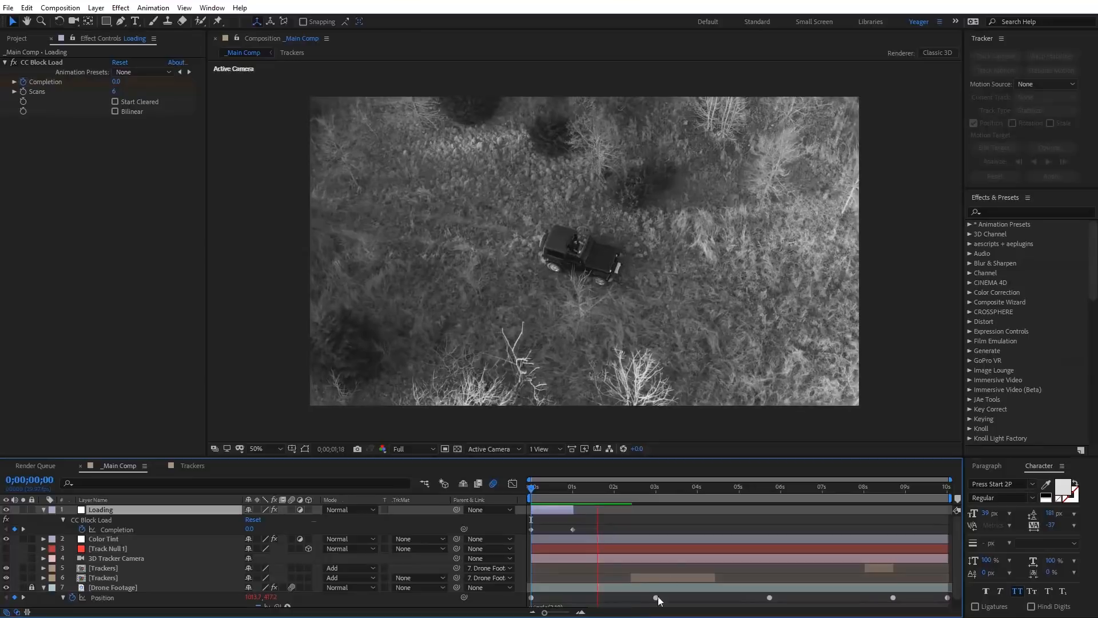
# Step: Park the playhead just past the Loading layer's end, create another adjustment layer and name it Distort
pyautogui.click(580, 486)
pyautogui.moveTo(580, 486)
pyautogui.mouseDown()
pyautogui.moveTo(519, 499)
pyautogui.moveTo(571, 492)
pyautogui.moveTo(535, 494)
pyautogui.moveTo(582, 506)
pyautogui.mouseUp()
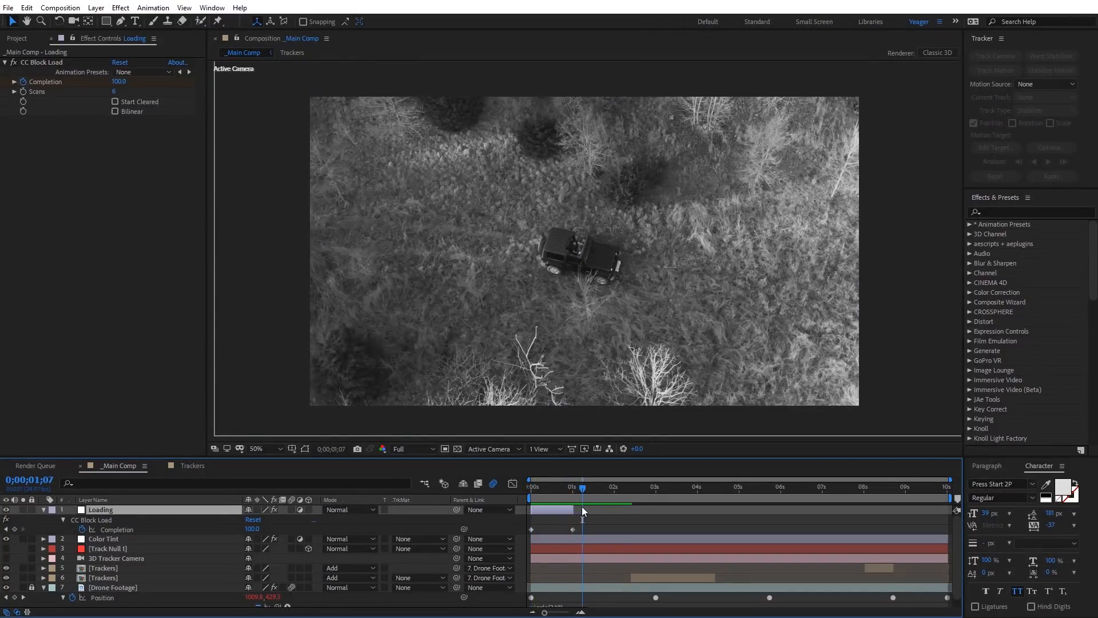
pyautogui.rightClick(241, 294)
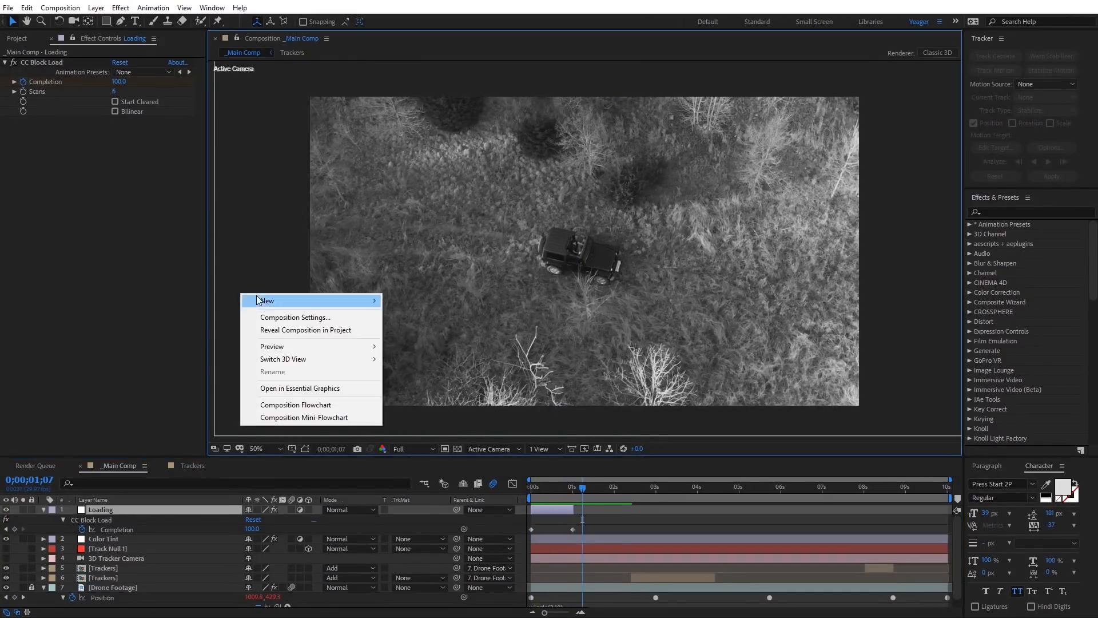
pyautogui.moveTo(376, 301)
pyautogui.click(444, 393)
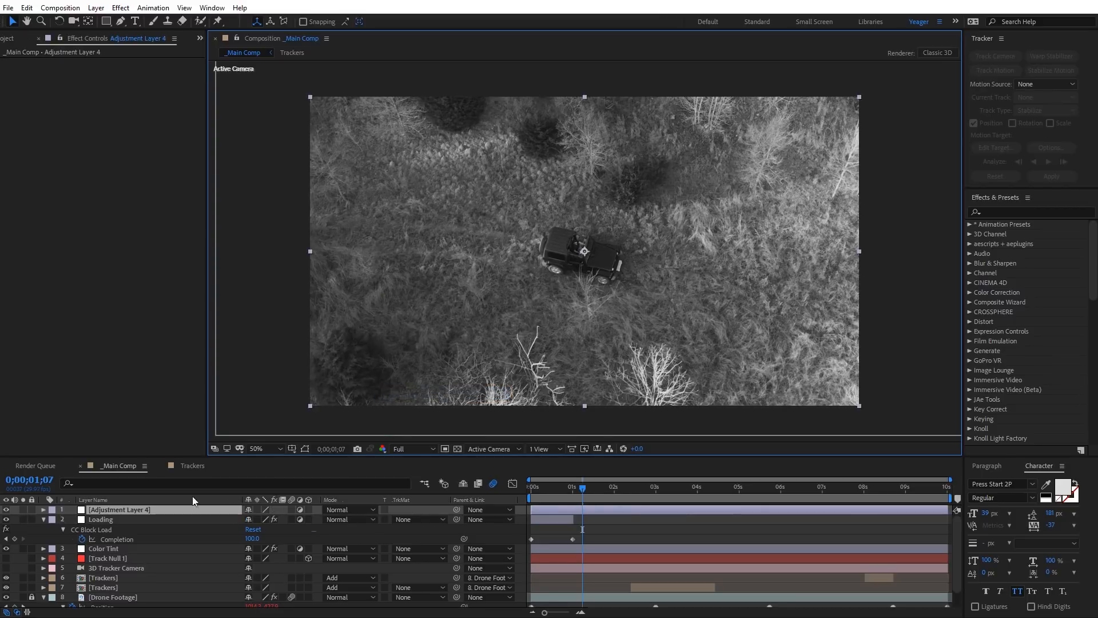
pyautogui.press('Return')
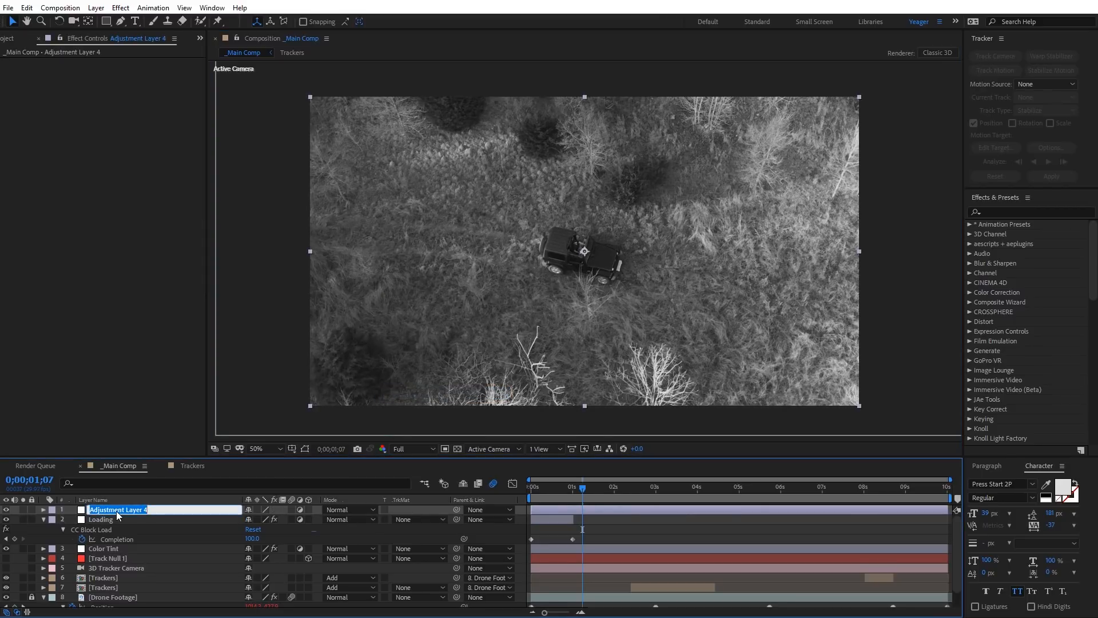
pyautogui.write('Distort')
pyautogui.press('Return')
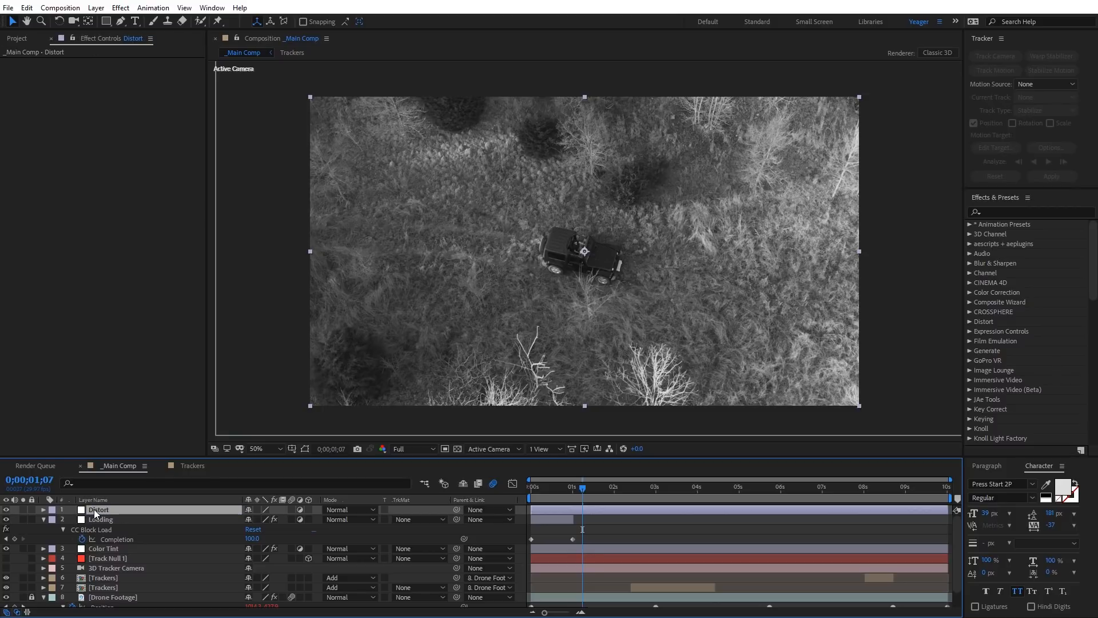
# Step: Apply the Optics Compensation effect to the Distort layer and enable Reverse Lens Distortion
pyautogui.click(121, 7)
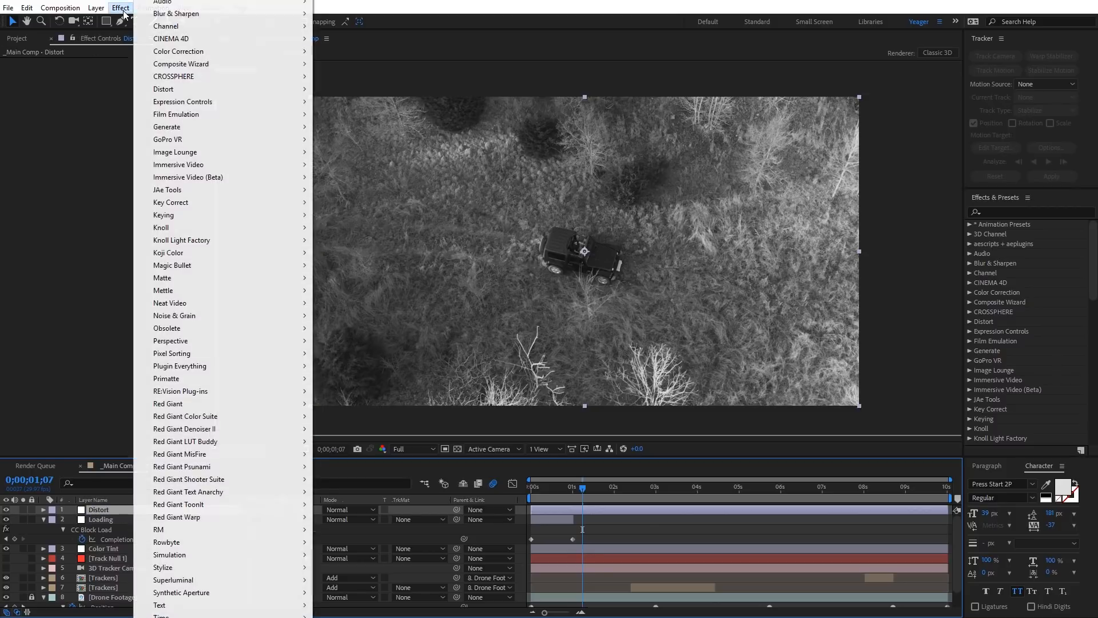
pyautogui.moveTo(188, 90)
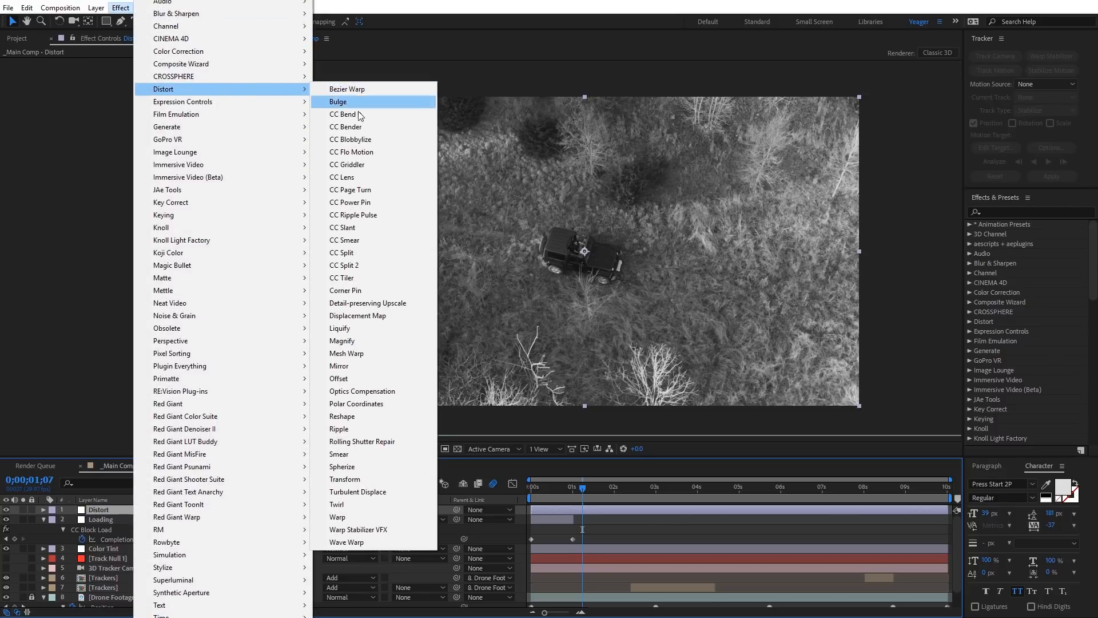
pyautogui.click(393, 393)
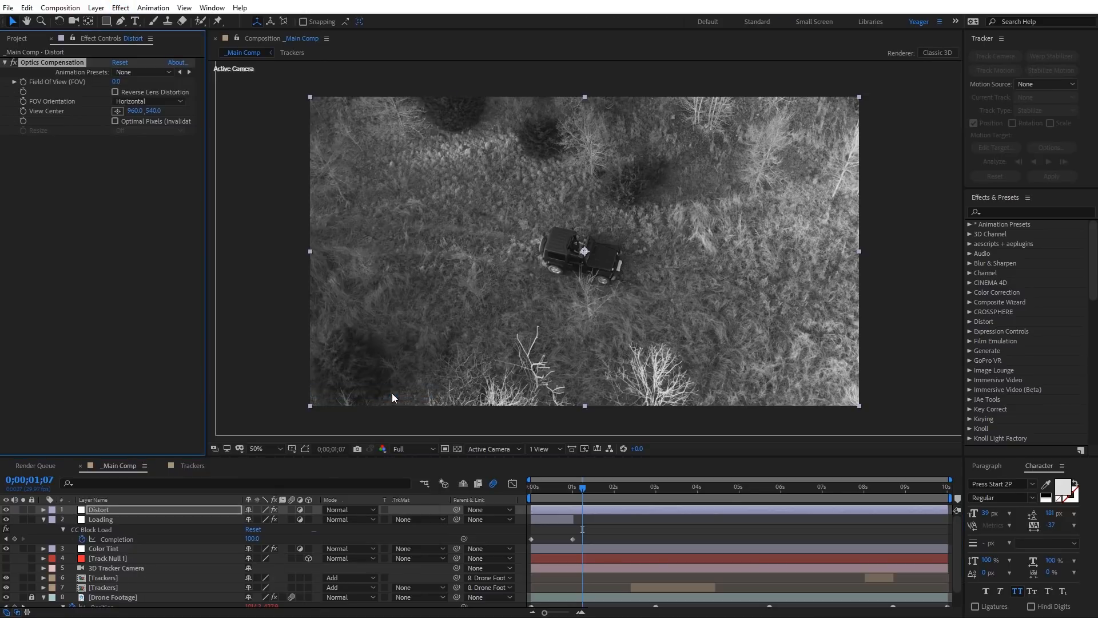
pyautogui.click(114, 90)
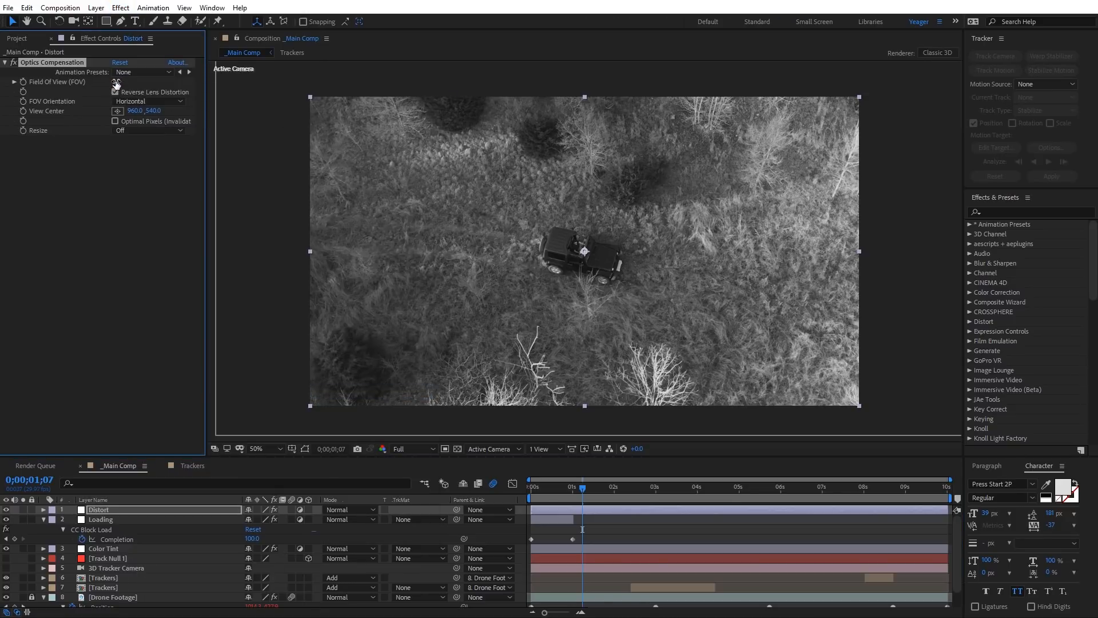
# Step: Set Optics Compensation's Field Of View to 50 and place the Distort layer directly beneath Loading
pyautogui.moveTo(116, 83); pyautogui.dragTo(194, 92)
pyautogui.moveTo(290, 102); pyautogui.dragTo(304, 163)
pyautogui.click(125, 81)
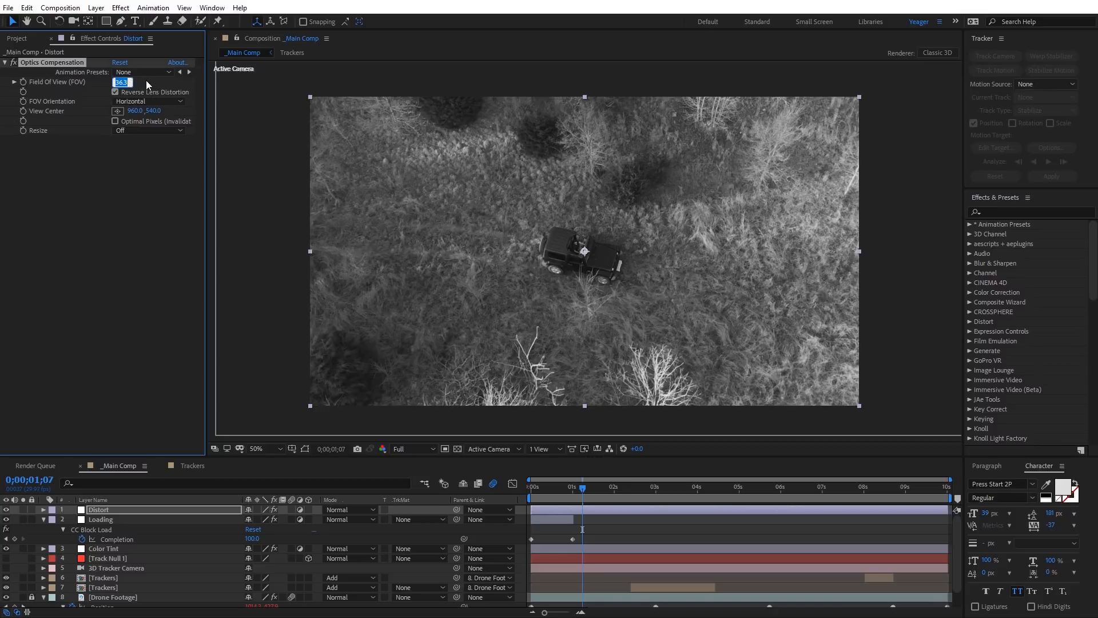
pyautogui.write('50')
pyautogui.press('Return')
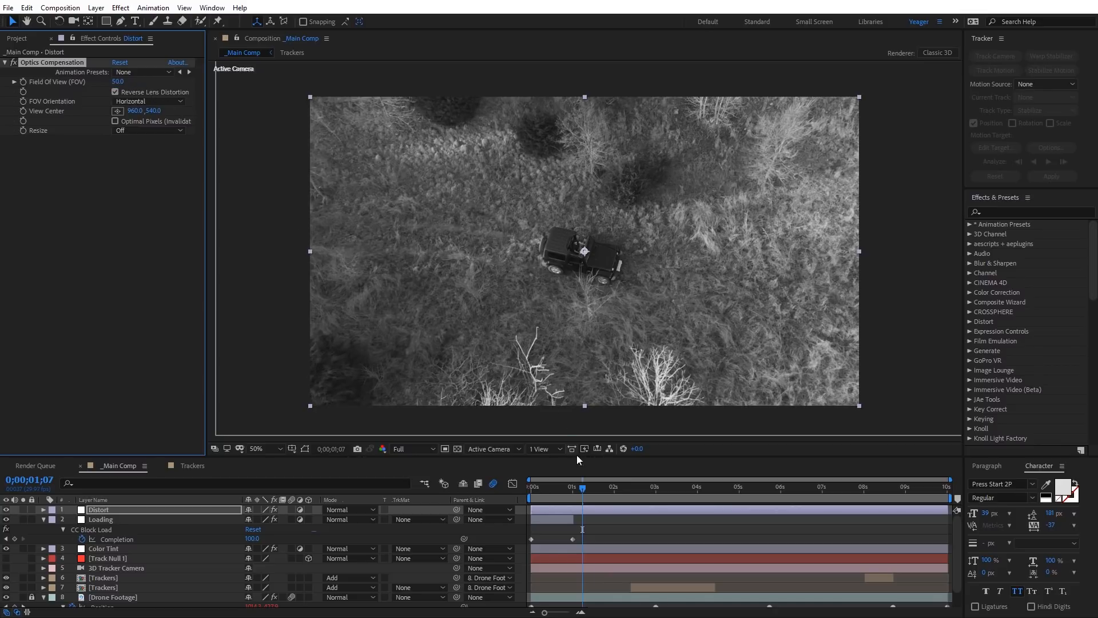
pyautogui.moveTo(581, 492); pyautogui.dragTo(520, 499)
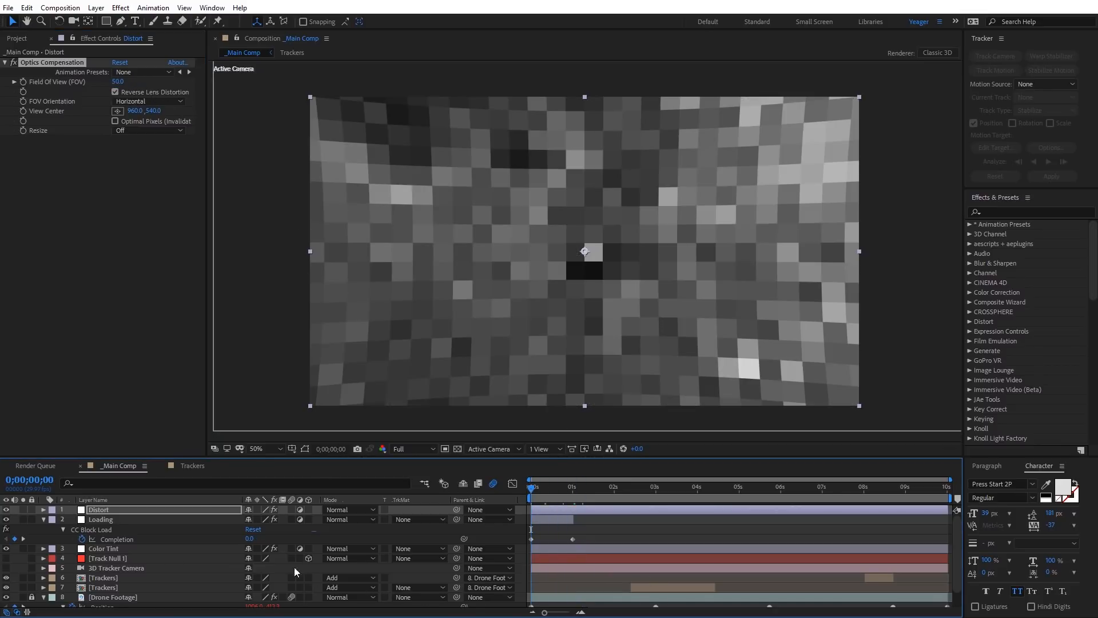
pyautogui.moveTo(110, 510); pyautogui.dragTo(114, 528)
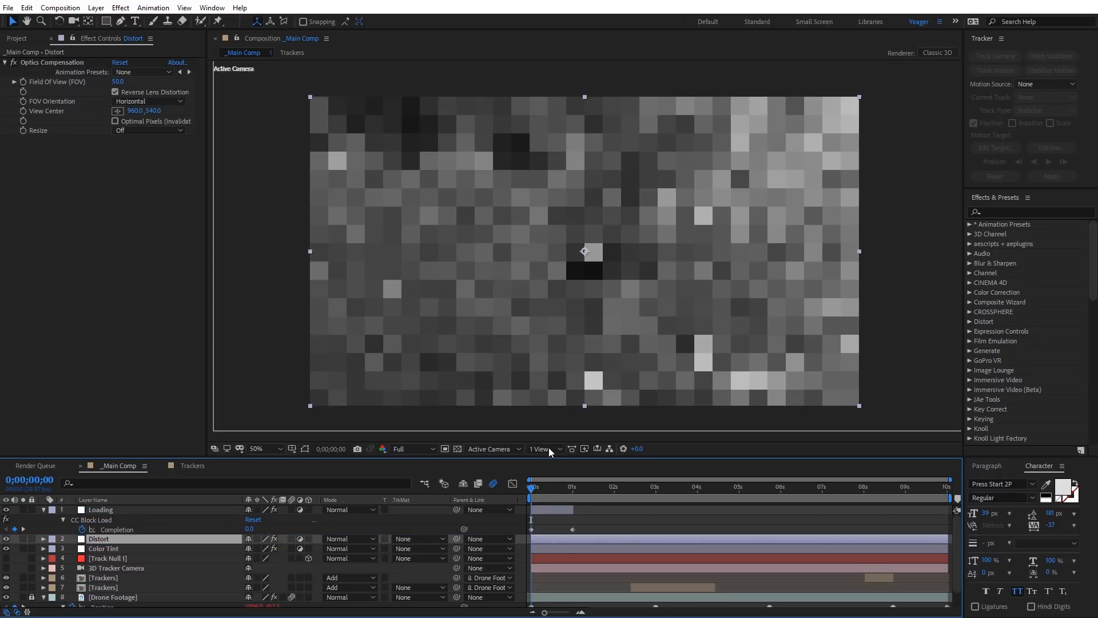
# Step: Keyframe the Distort layer's Field Of View from 50 at the first frame to 0 at 2 seconds and preview the result
pyautogui.click(24, 83)
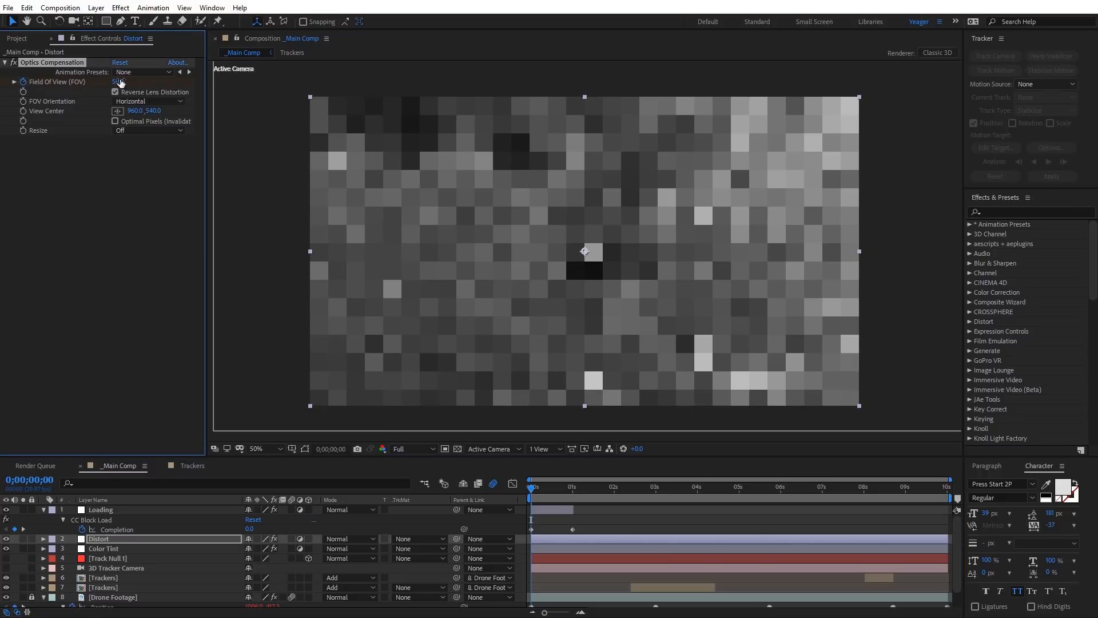
pyautogui.click(615, 493)
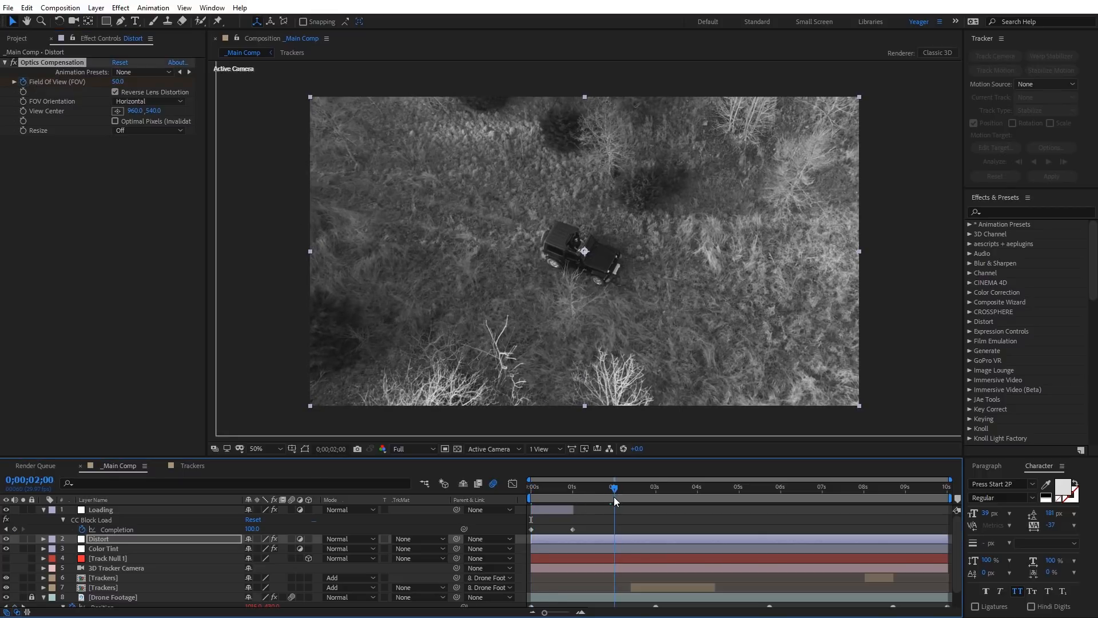
pyautogui.click(119, 82)
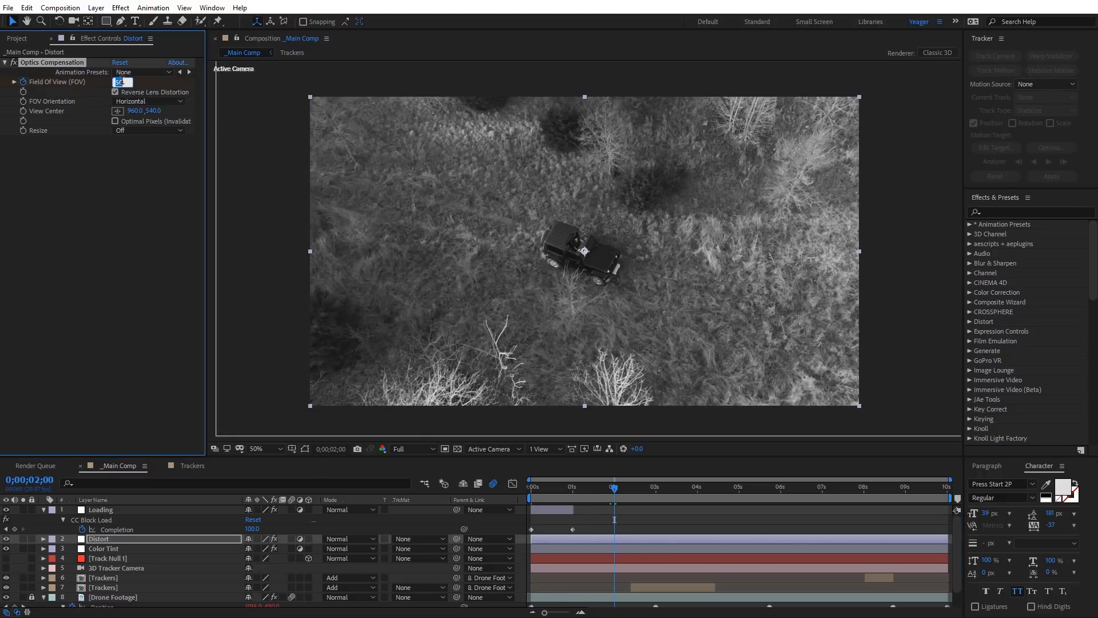
pyautogui.write('0')
pyautogui.press('Return')
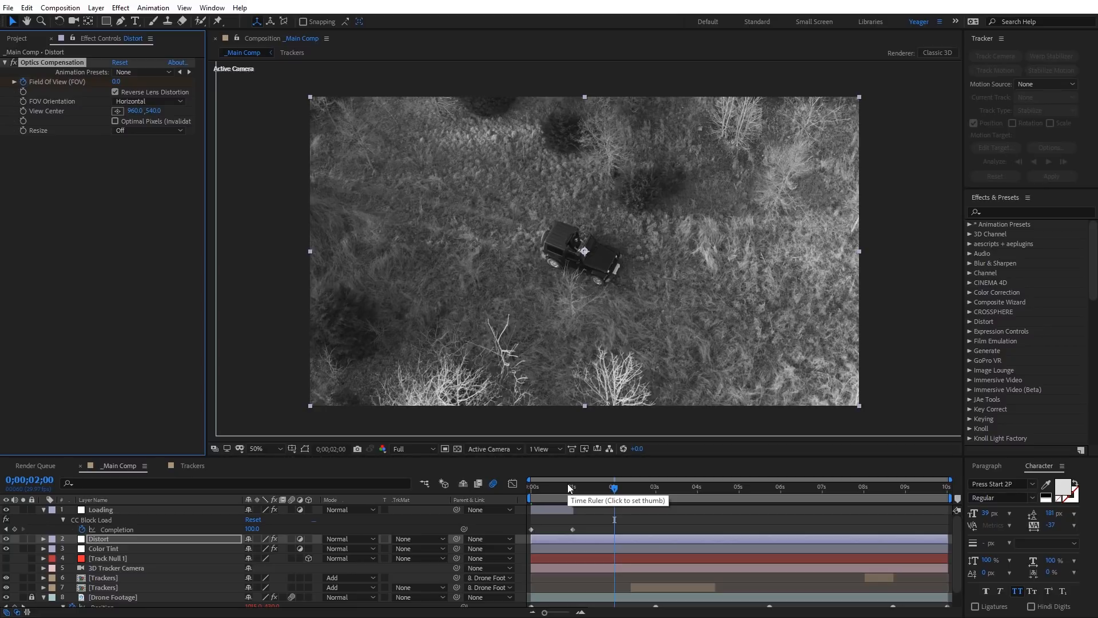
pyautogui.press('space')
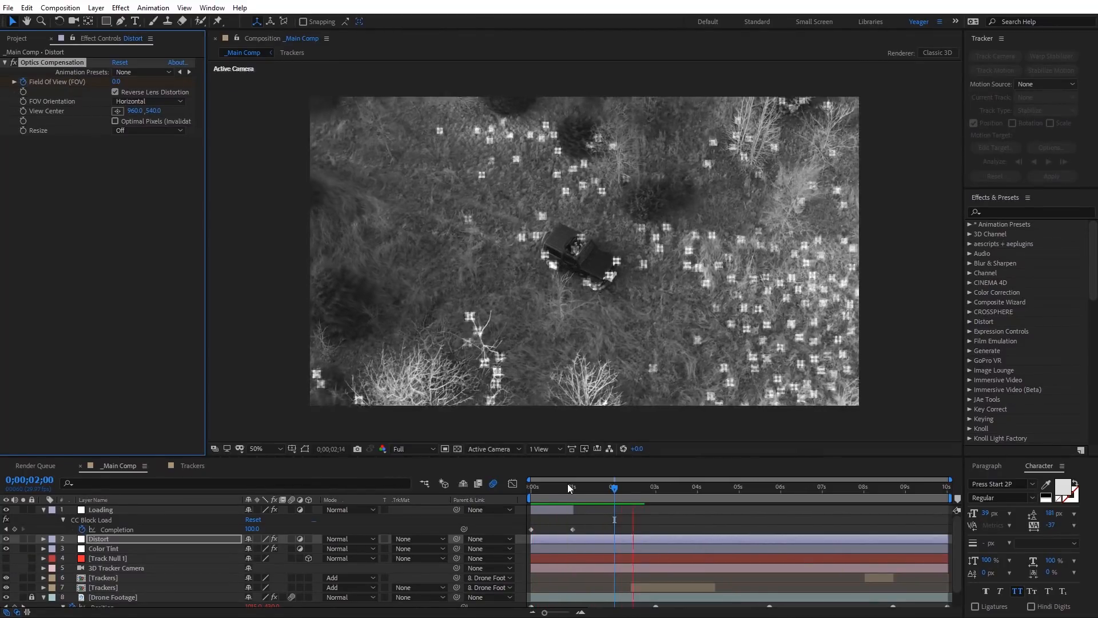
pyautogui.click(634, 487)
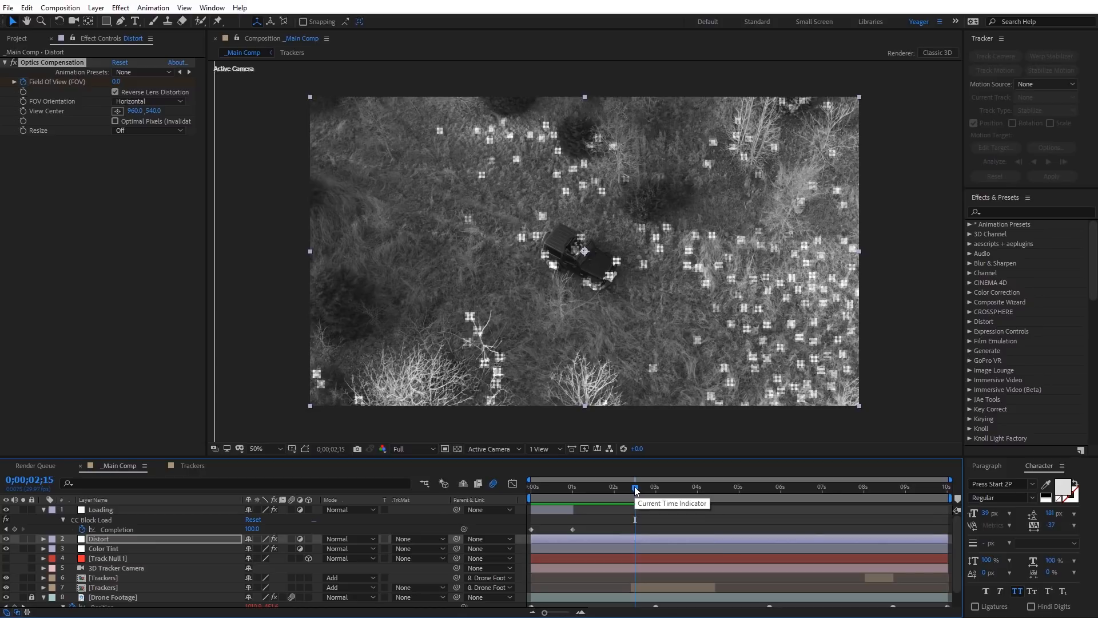
# Step: Trim the Distort layer's end to its final Field Of View keyframe and collapse the Loading and Distort layers' properties
pyautogui.click(576, 541)
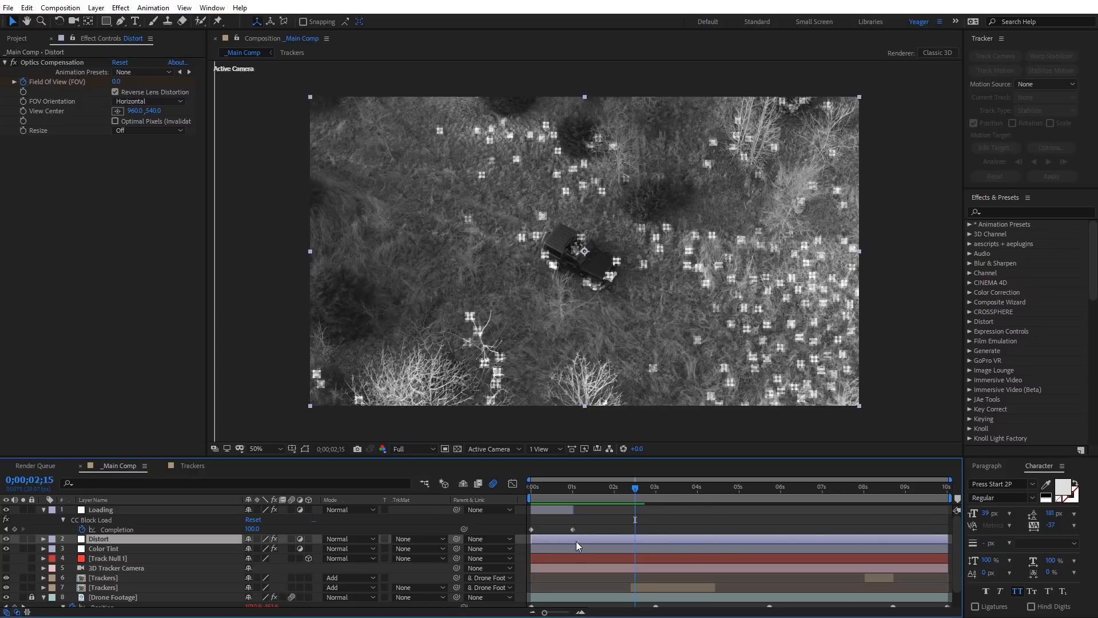
pyautogui.press('u')
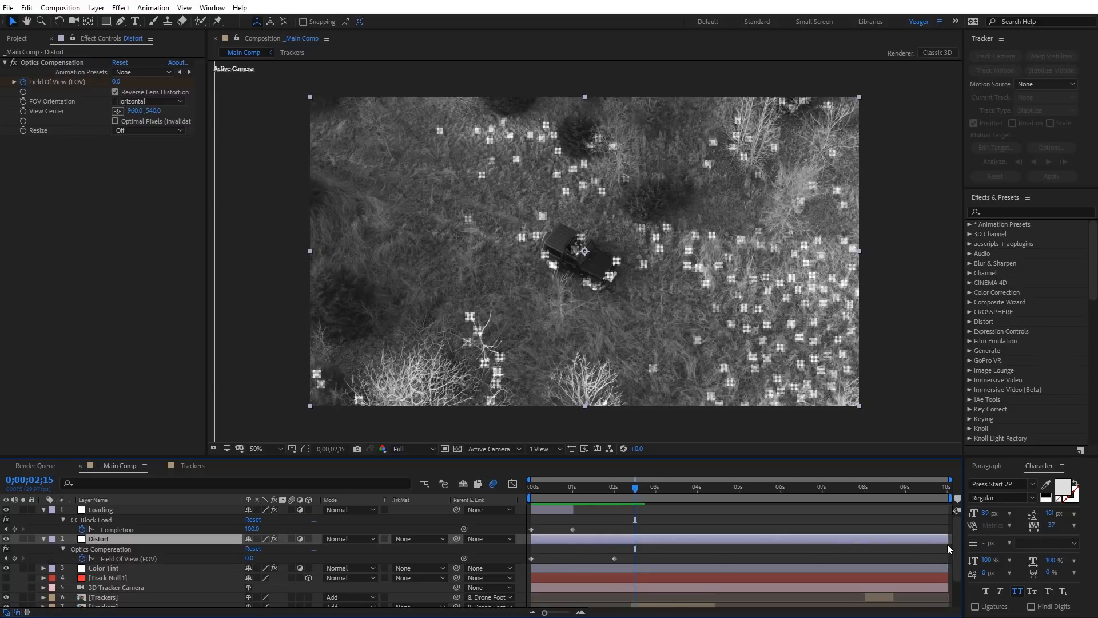
pyautogui.moveTo(948, 544); pyautogui.dragTo(614, 549)
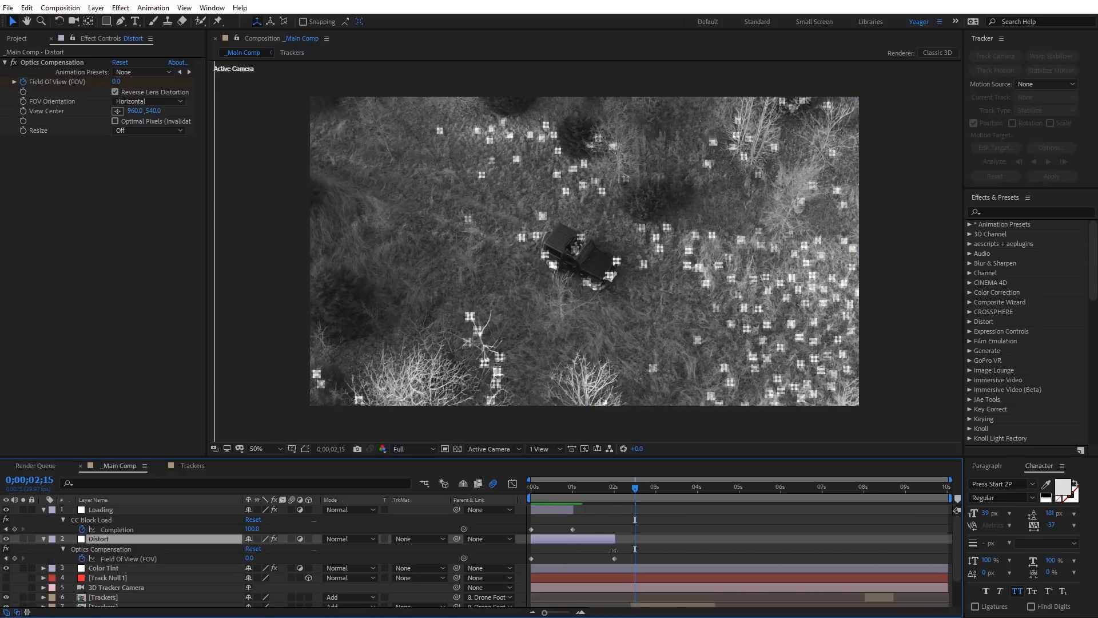
pyautogui.click(42, 509)
pyautogui.click(43, 519)
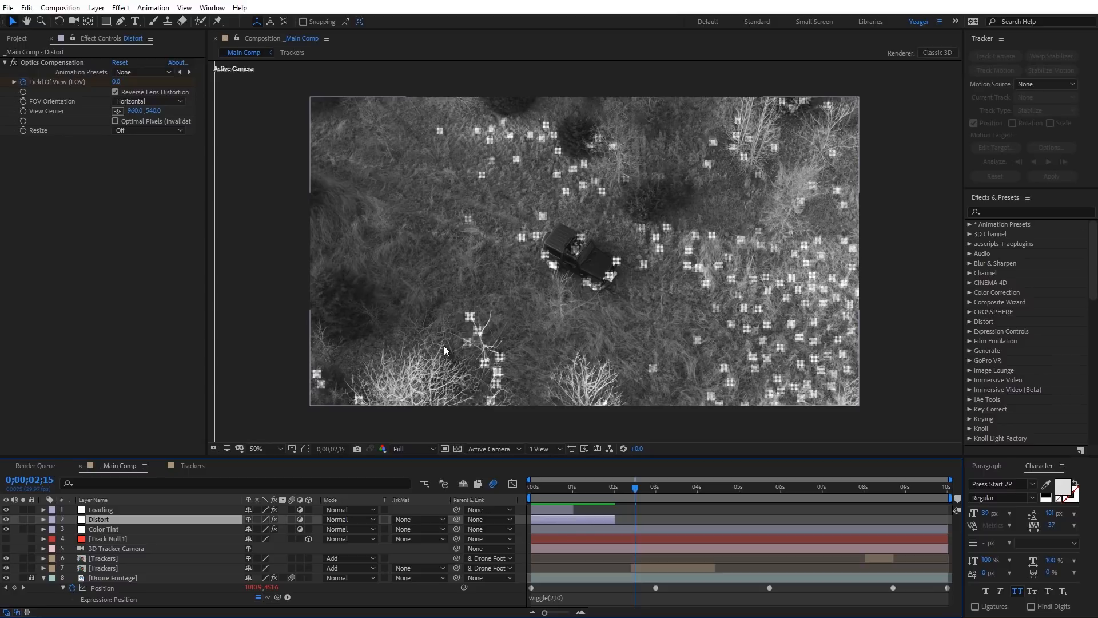
# Step: Add Screen Scan Lines 2.png from the Military Ops Camera Assets folder as the topmost layer of the main composition
pyautogui.click(23, 41)
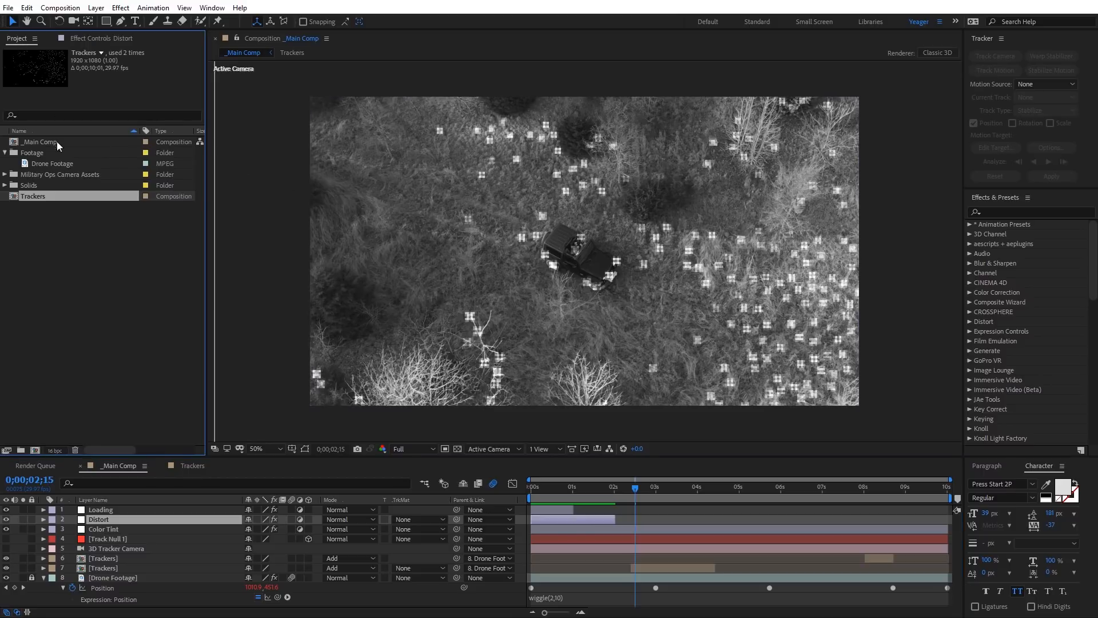
pyautogui.click(5, 175)
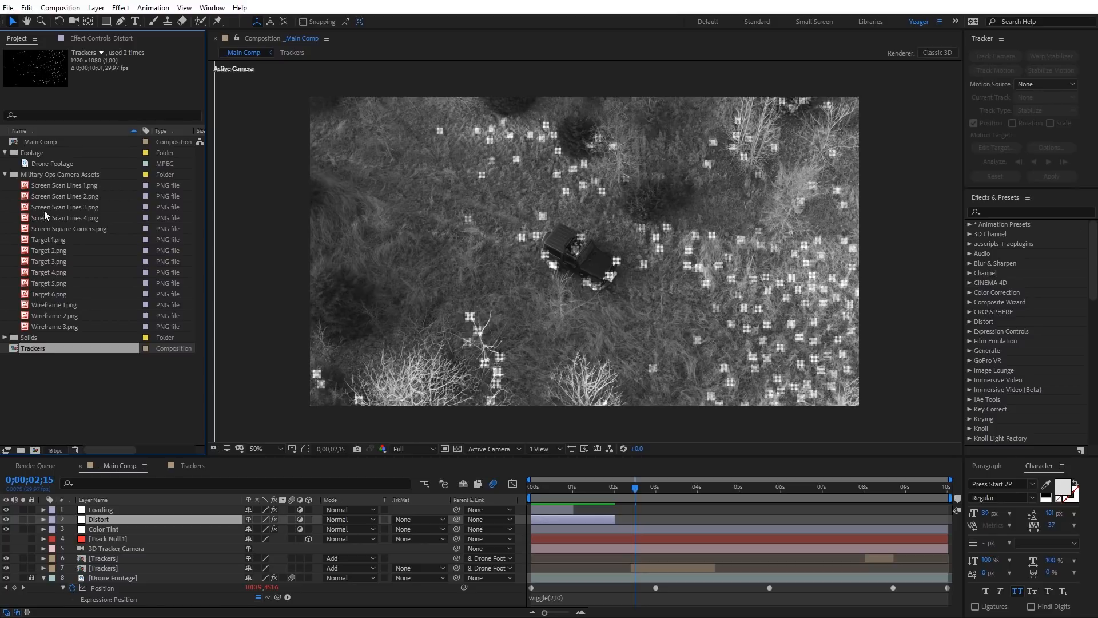
pyautogui.click(50, 195)
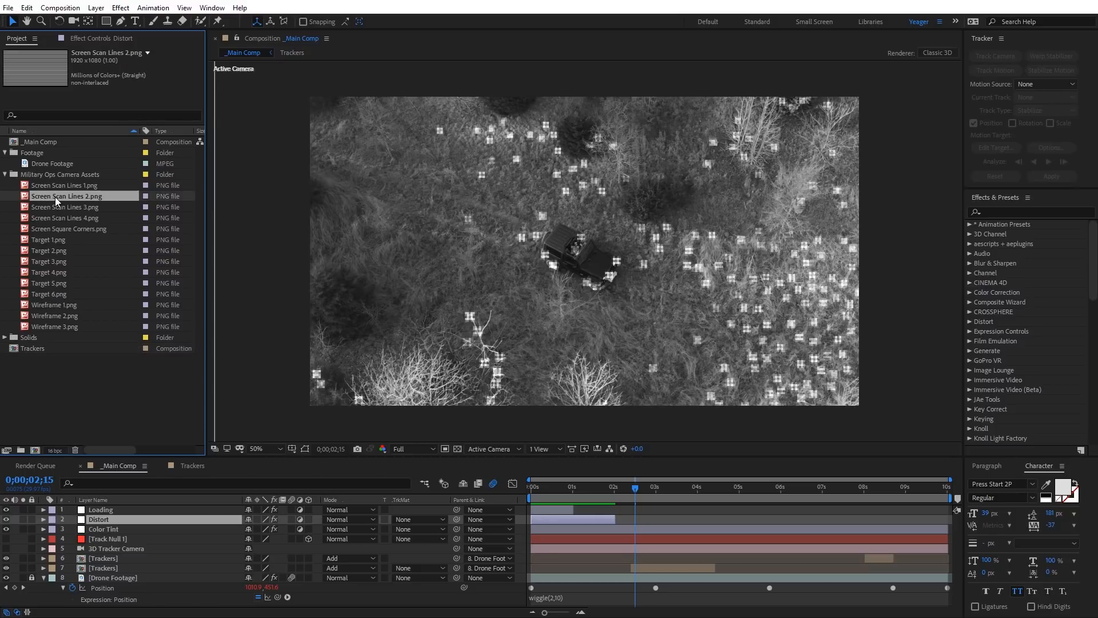
pyautogui.moveTo(46, 195); pyautogui.dragTo(129, 506)
# Step: Set the scan lines layer's blending mode to Overlay and preview the look over the first second
pyautogui.press('.')
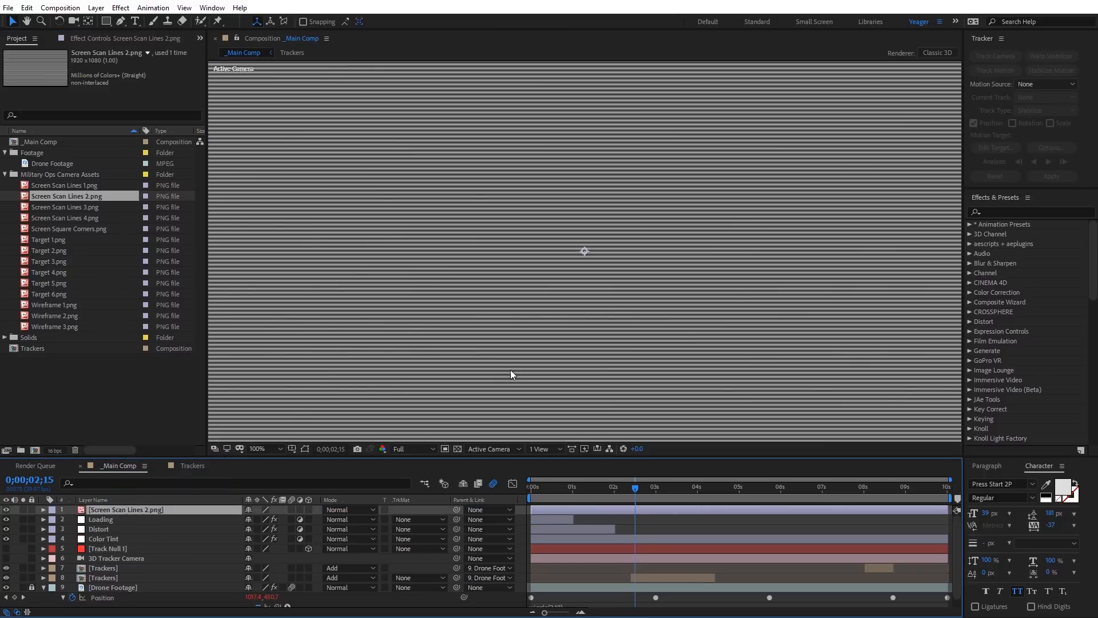
pyautogui.press('.')
pyautogui.click(347, 510)
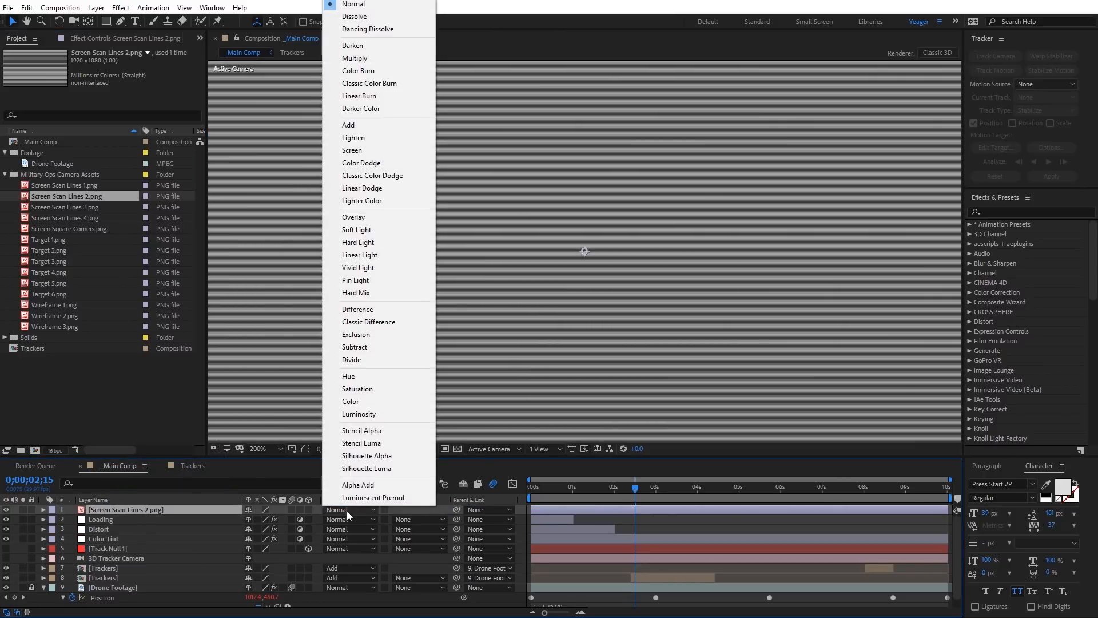
pyautogui.click(365, 221)
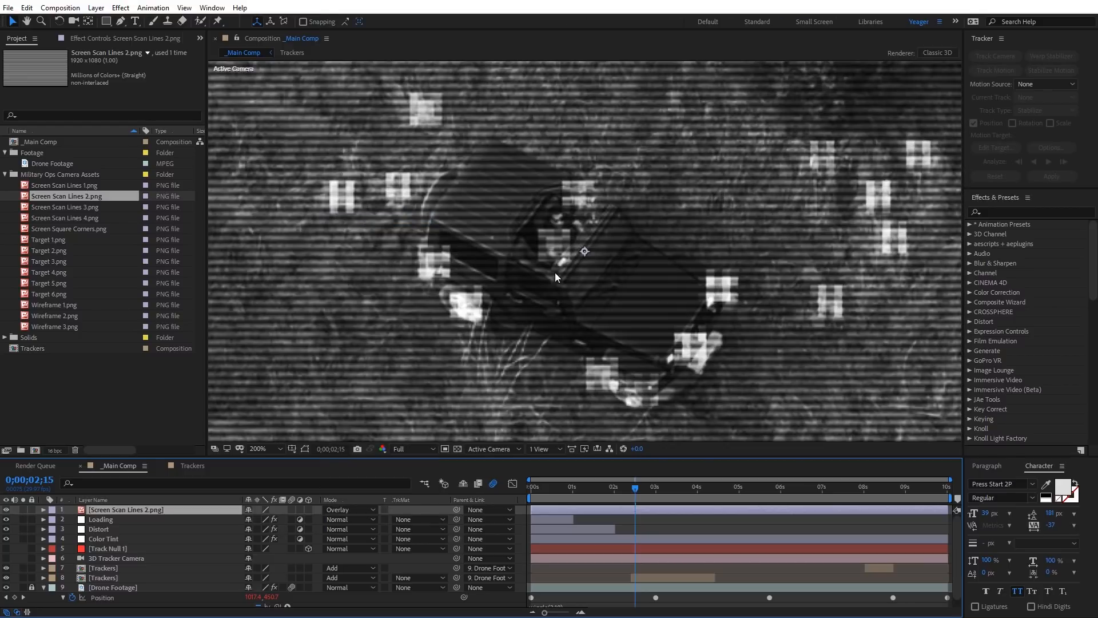
pyautogui.press(',')
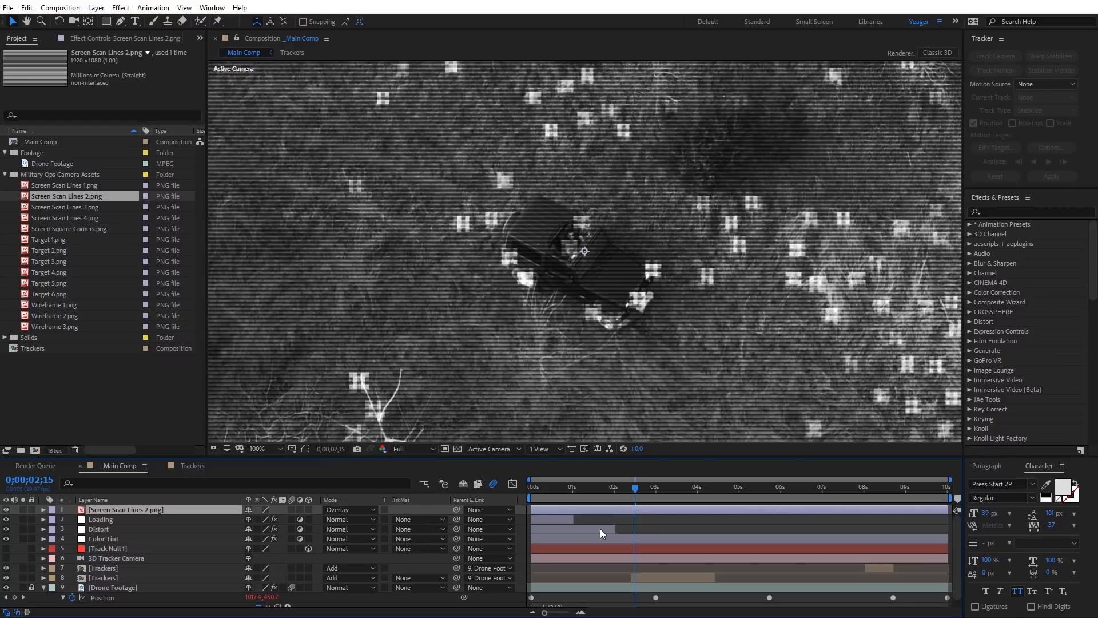
pyautogui.moveTo(615, 486); pyautogui.dragTo(526, 486)
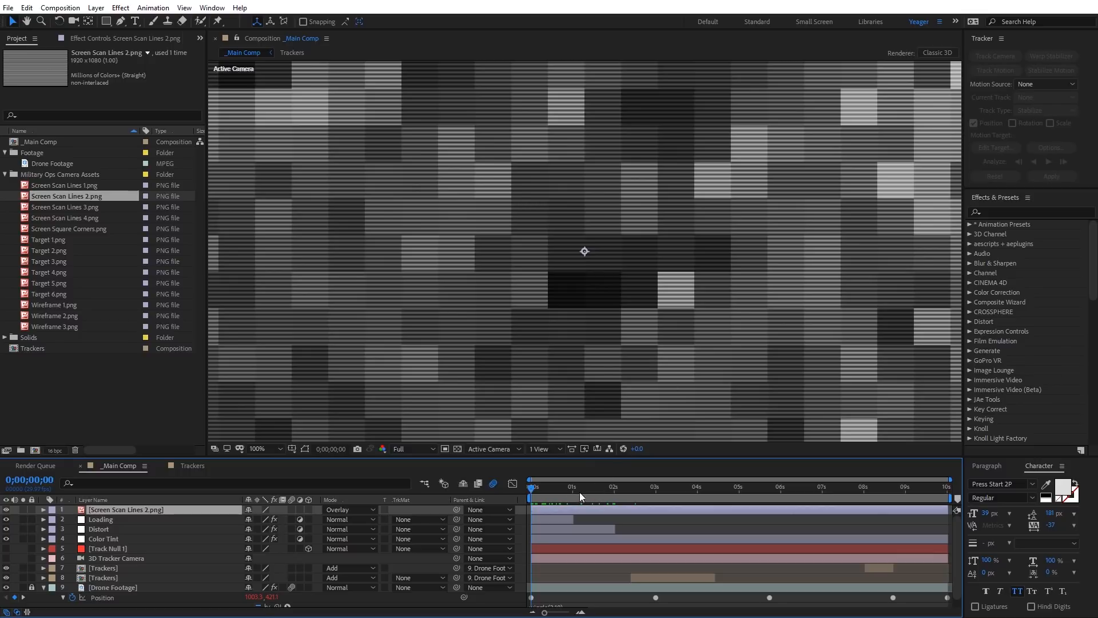
pyautogui.moveTo(534, 488); pyautogui.dragTo(562, 488)
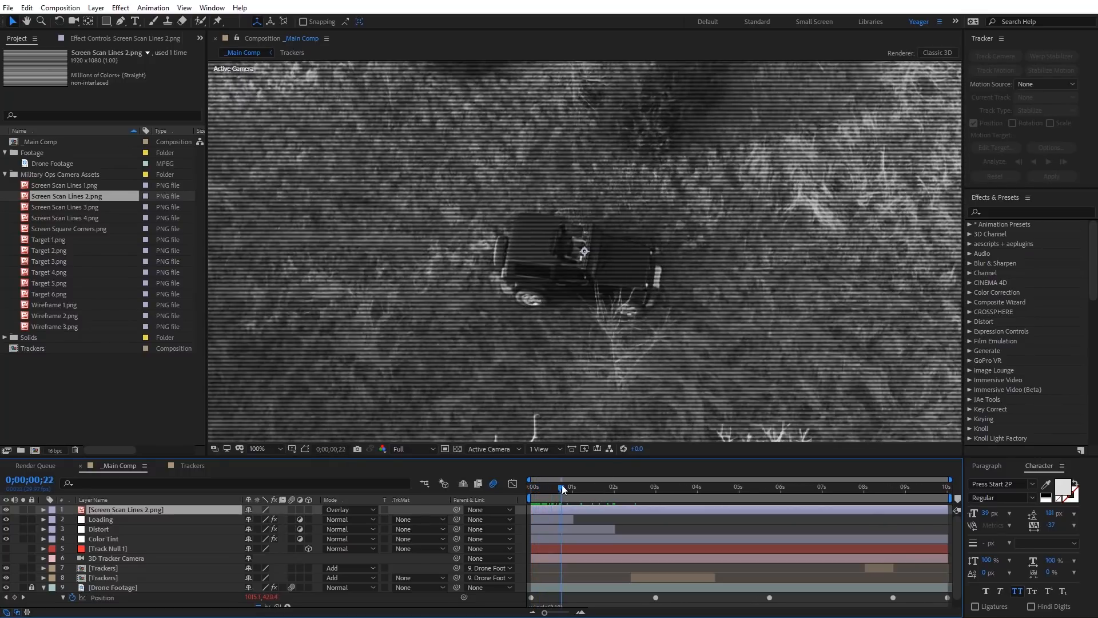
pyautogui.scroll(-1, 623, 311)
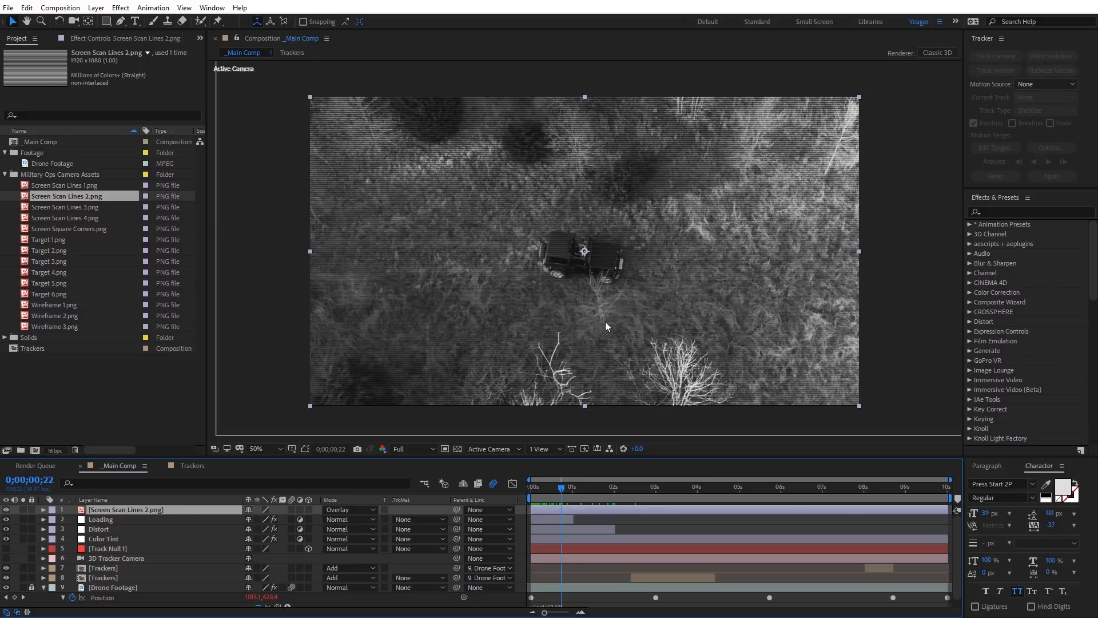
# Step: Create a new composition named Scan Lines with the HDTV 1080 29.97 settings
pyautogui.click(35, 451)
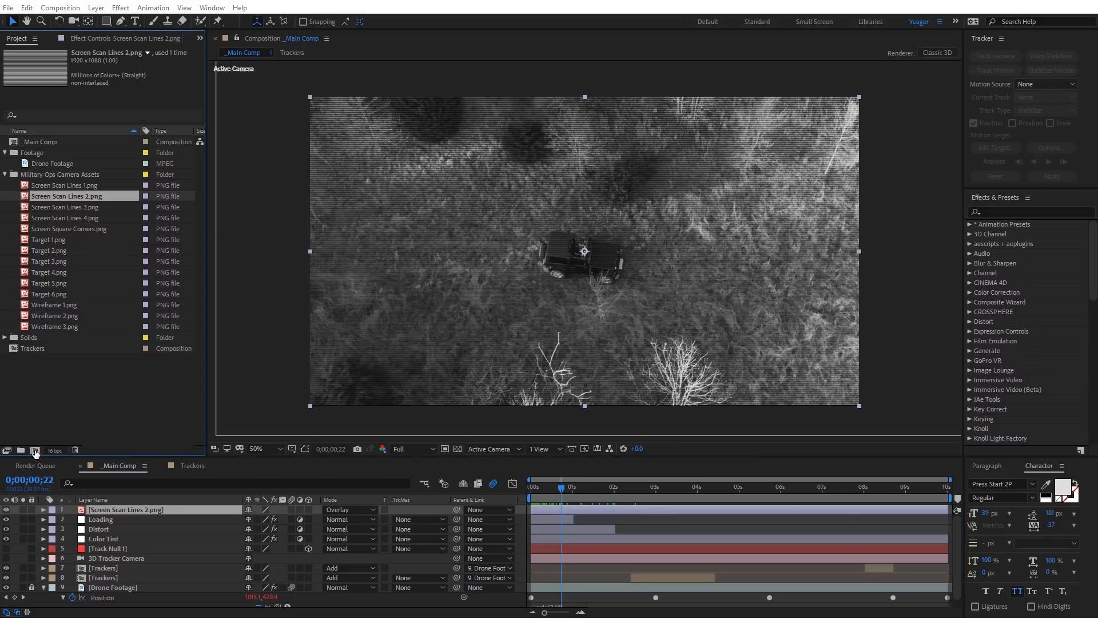
pyautogui.write('Scan Lines')
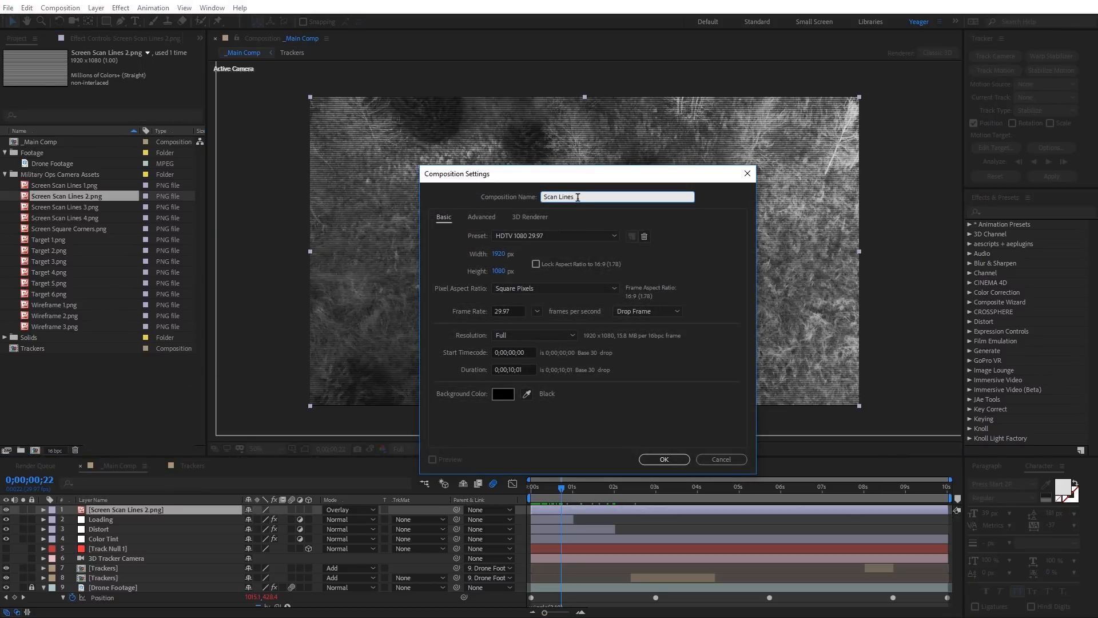
pyautogui.click(664, 459)
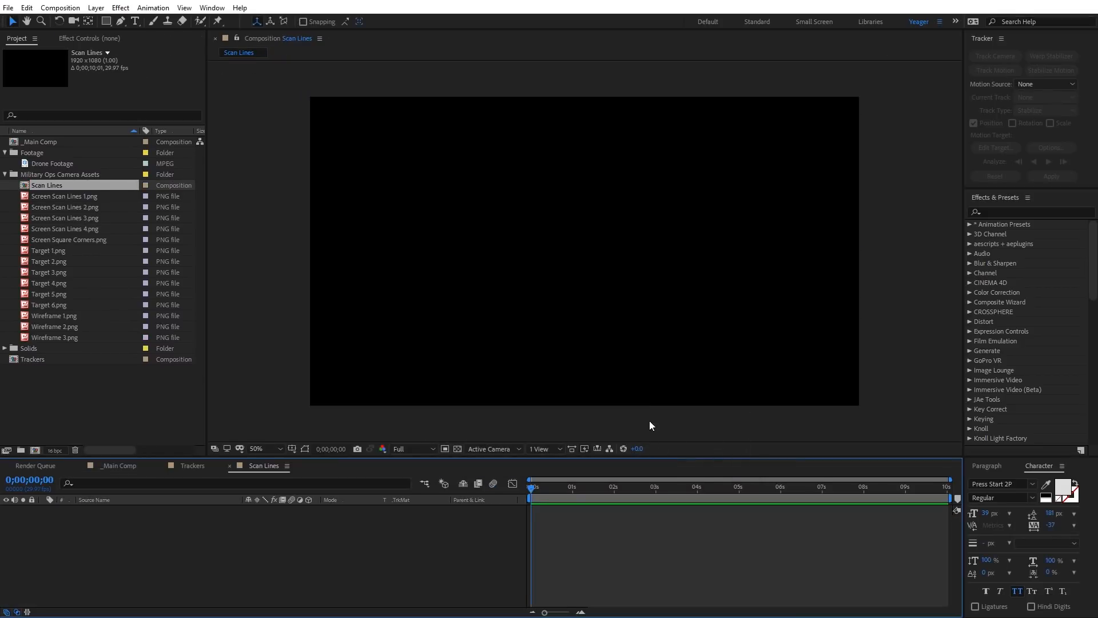
# Step: Add a white solid at full composition size to the Scan Lines composition
pyautogui.rightClick(280, 263)
pyautogui.moveTo(300, 263)
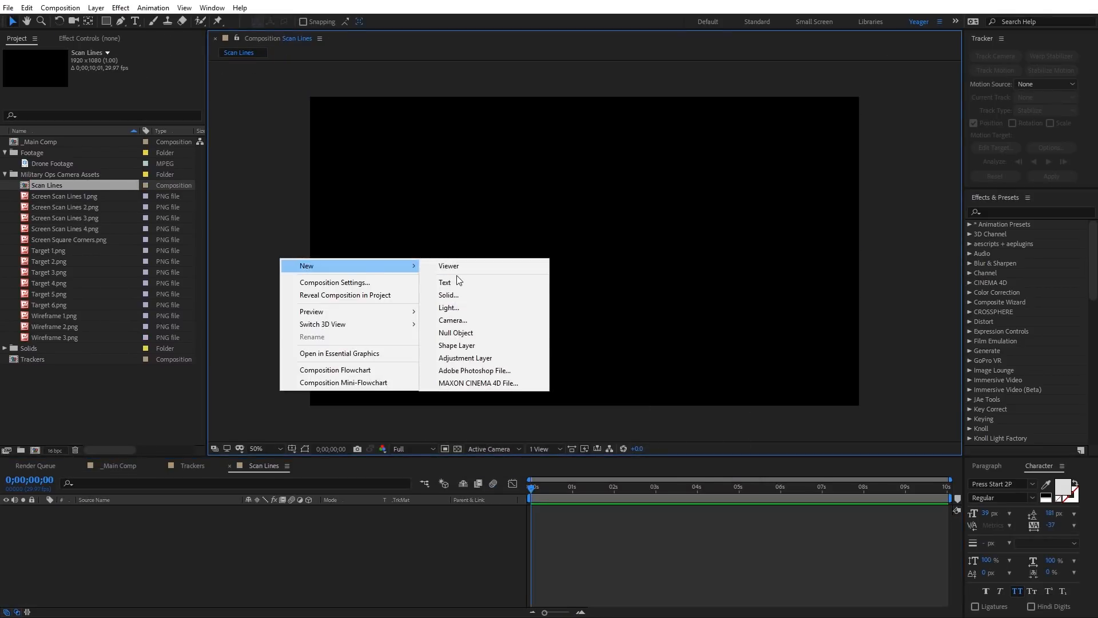
pyautogui.click(458, 293)
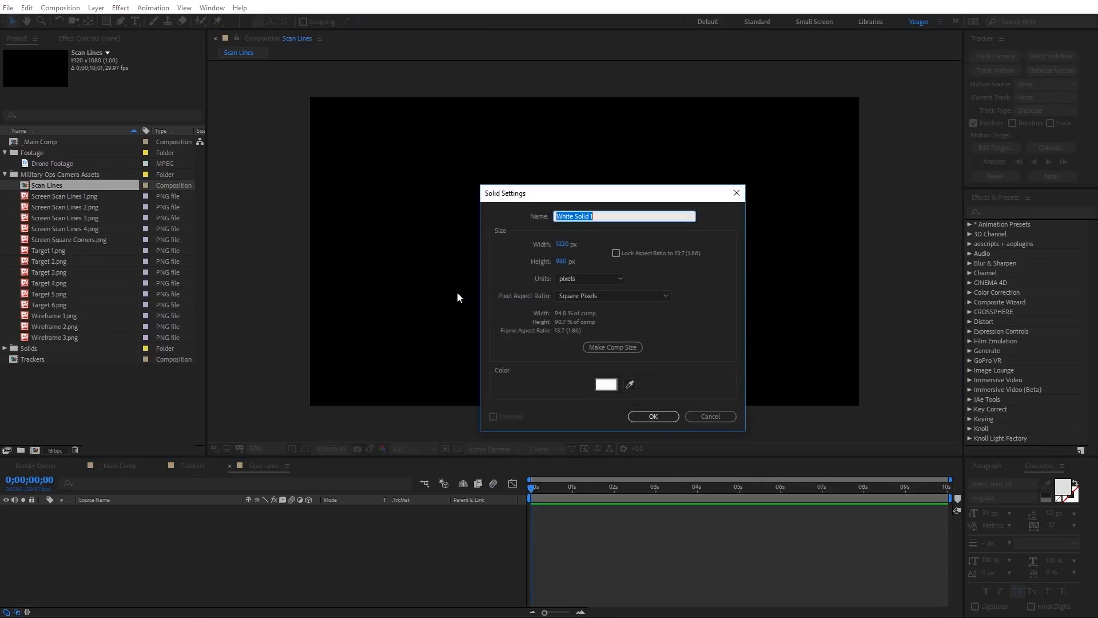
pyautogui.click(601, 348)
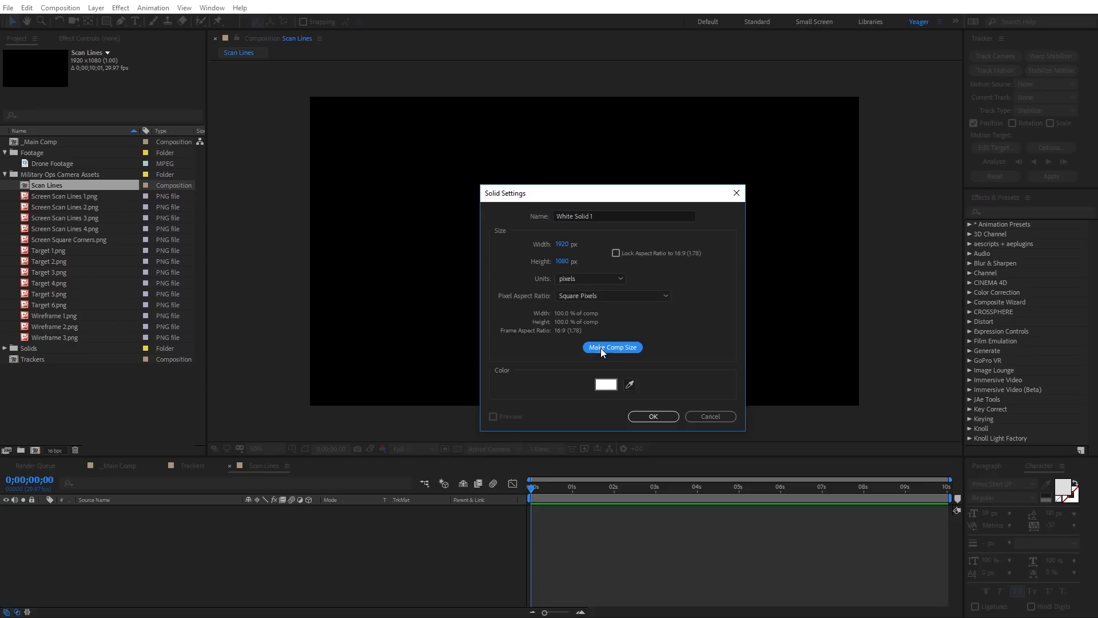
pyautogui.click(664, 416)
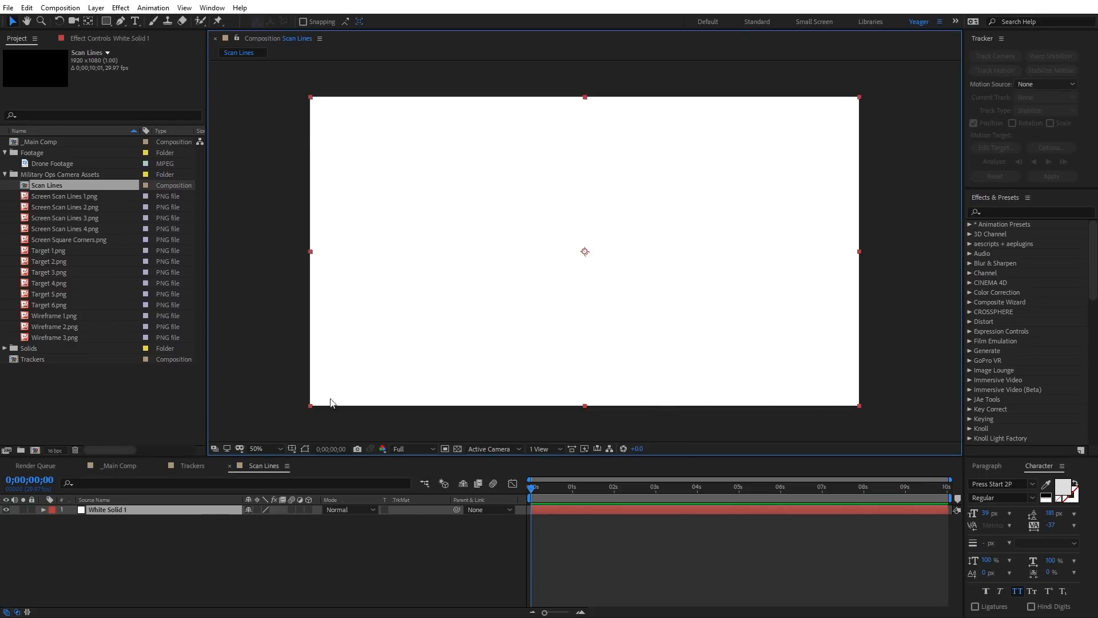
# Step: Find the Venetian Blinds effect and apply it to the white solid
pyautogui.click(1000, 211)
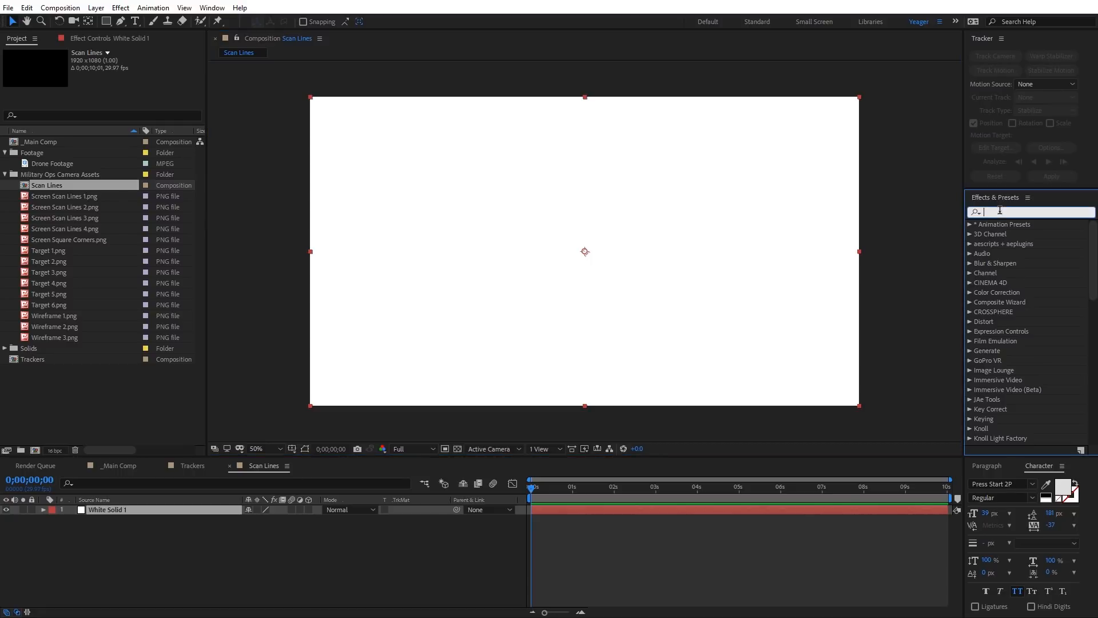
pyautogui.write('blinds')
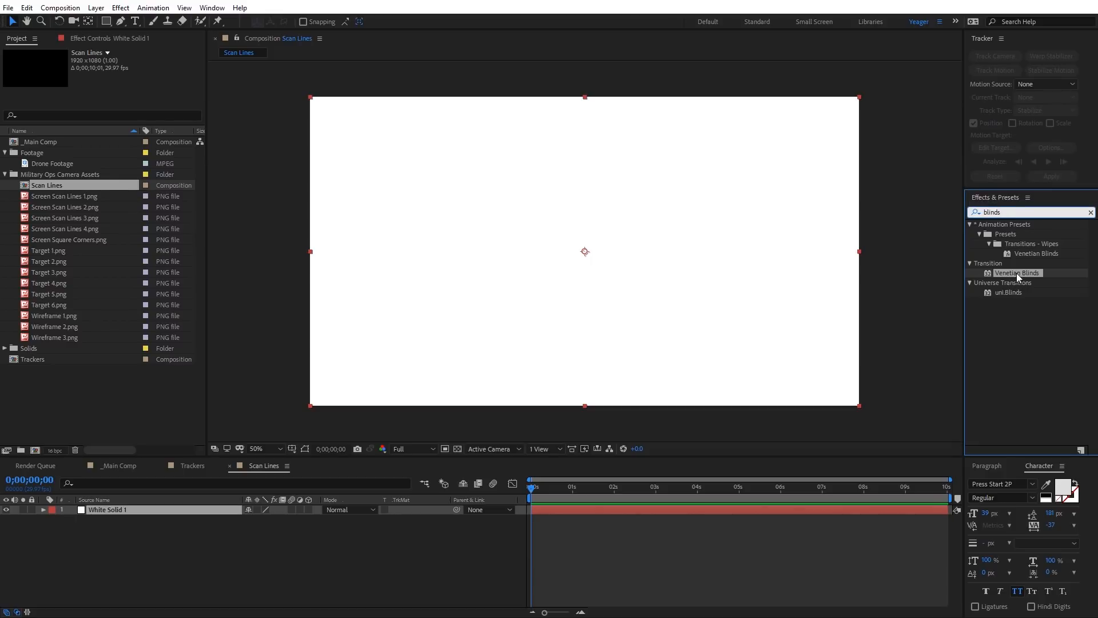
pyautogui.moveTo(1017, 273); pyautogui.dragTo(735, 321)
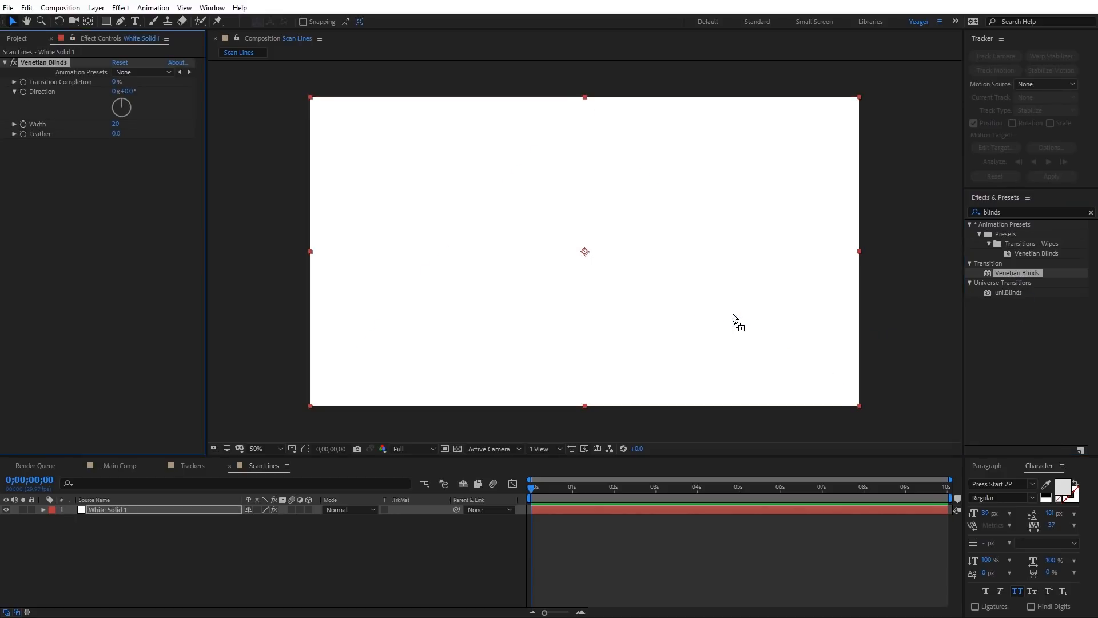
# Step: Set Venetian Blinds to 50% Transition Completion, 90° Direction, Width 51 and Feather 26
pyautogui.click(118, 82)
pyautogui.write('50')
pyautogui.press('Return')
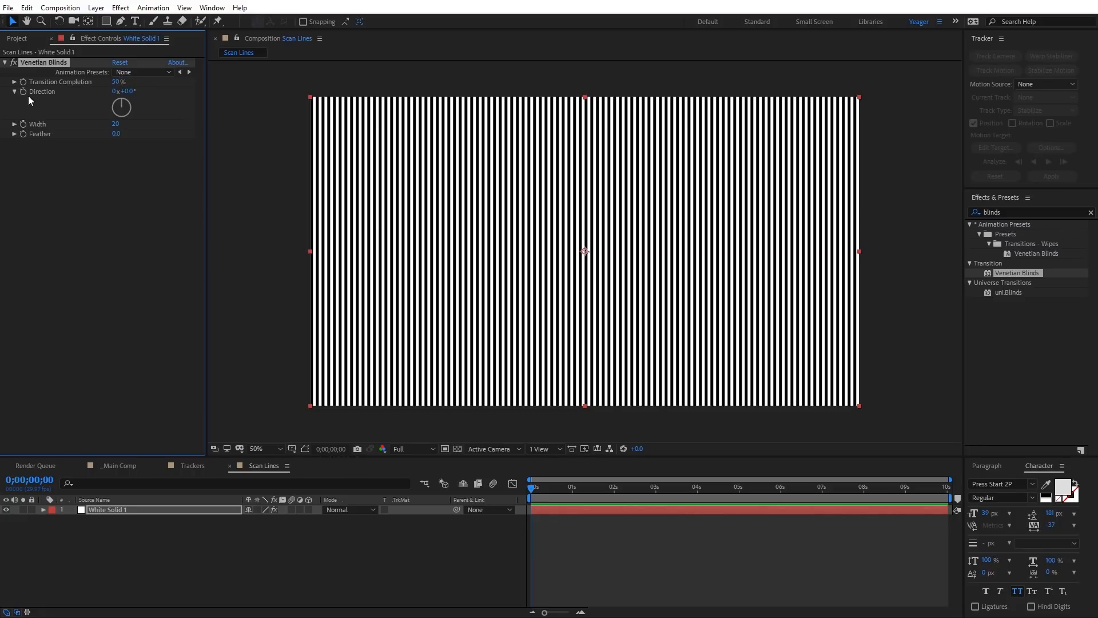
pyautogui.click(129, 92)
pyautogui.write('90')
pyautogui.press('Return')
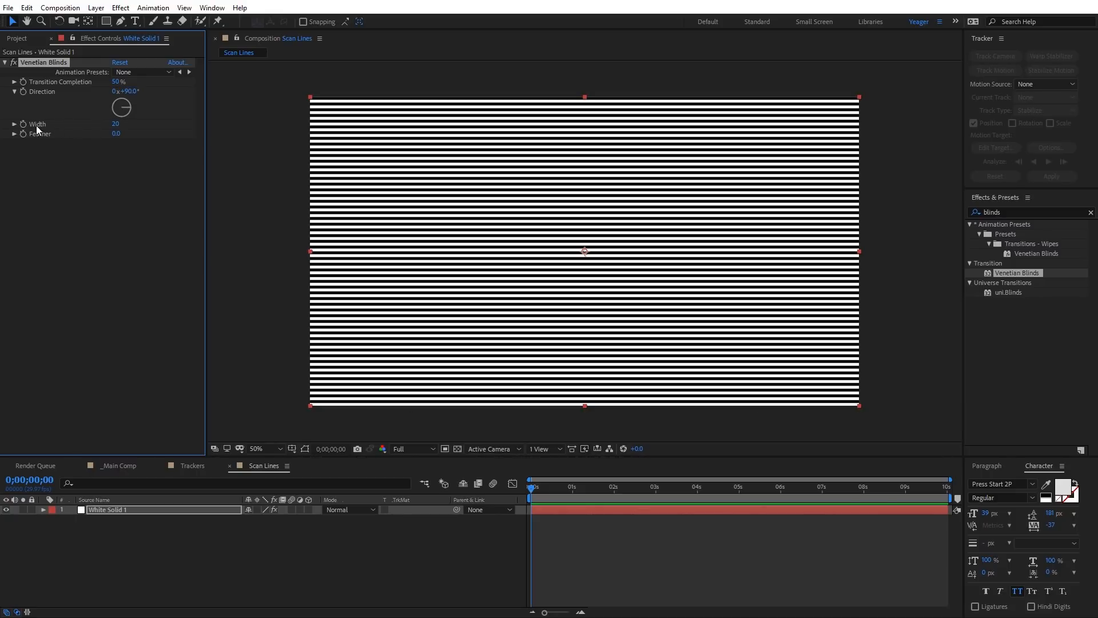
pyautogui.moveTo(116, 124)
pyautogui.mouseDown()
pyautogui.moveTo(139, 122)
pyautogui.moveTo(118, 124)
pyautogui.moveTo(125, 135)
pyautogui.moveTo(131, 127)
pyautogui.moveTo(124, 134)
pyautogui.mouseUp()
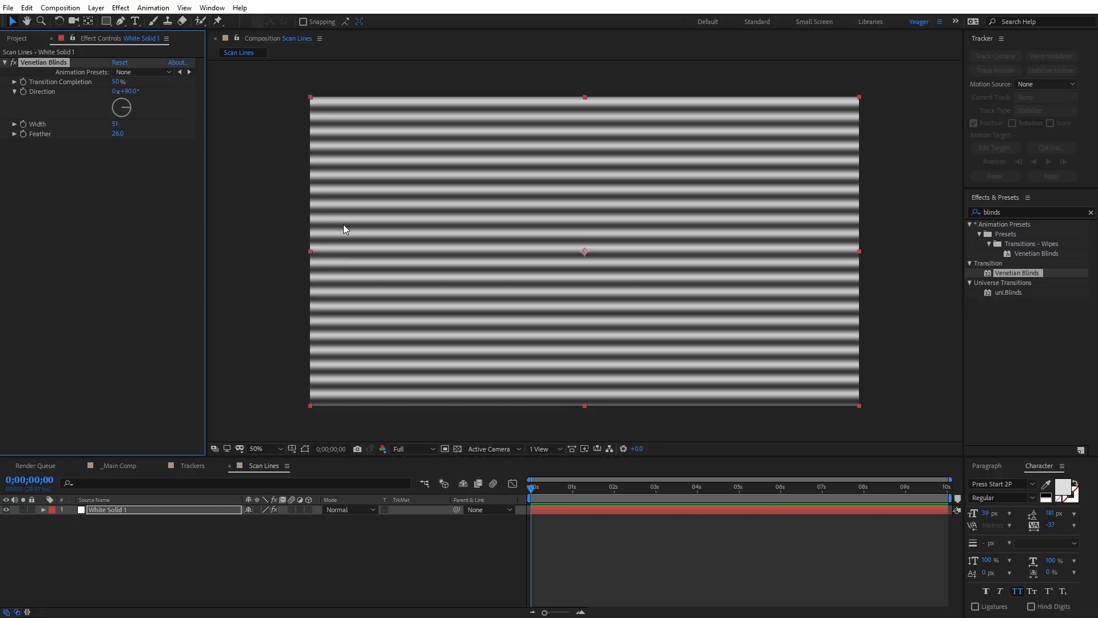
# Step: Close the Scan Lines composition to return to _Main Comp and lock the Screen Scan Lines 2.png layer
pyautogui.click(229, 466)
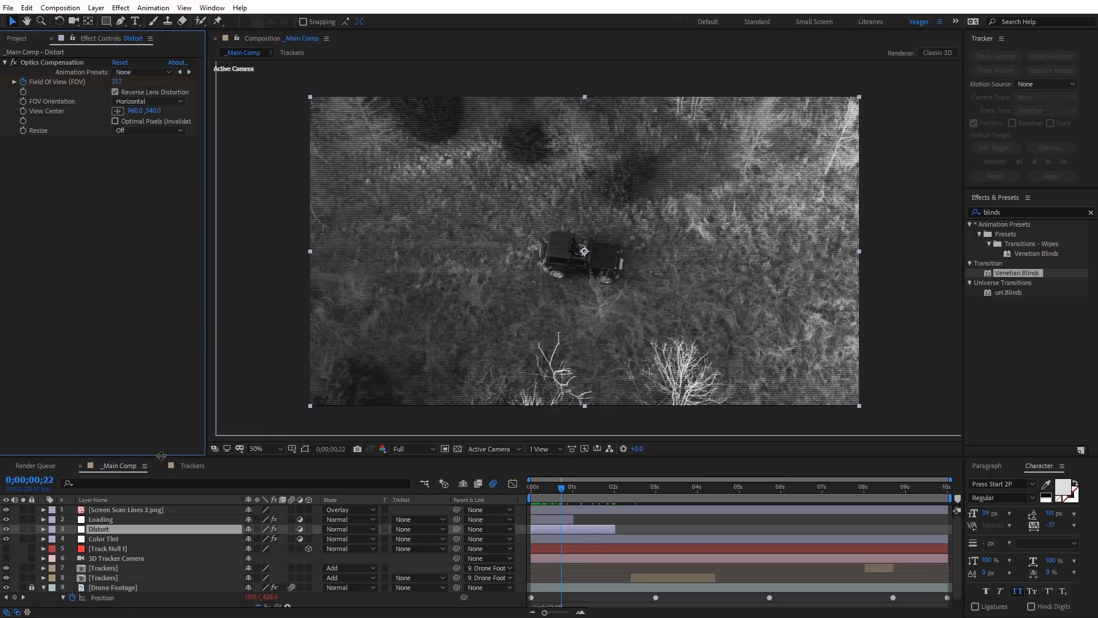
pyautogui.click(158, 510)
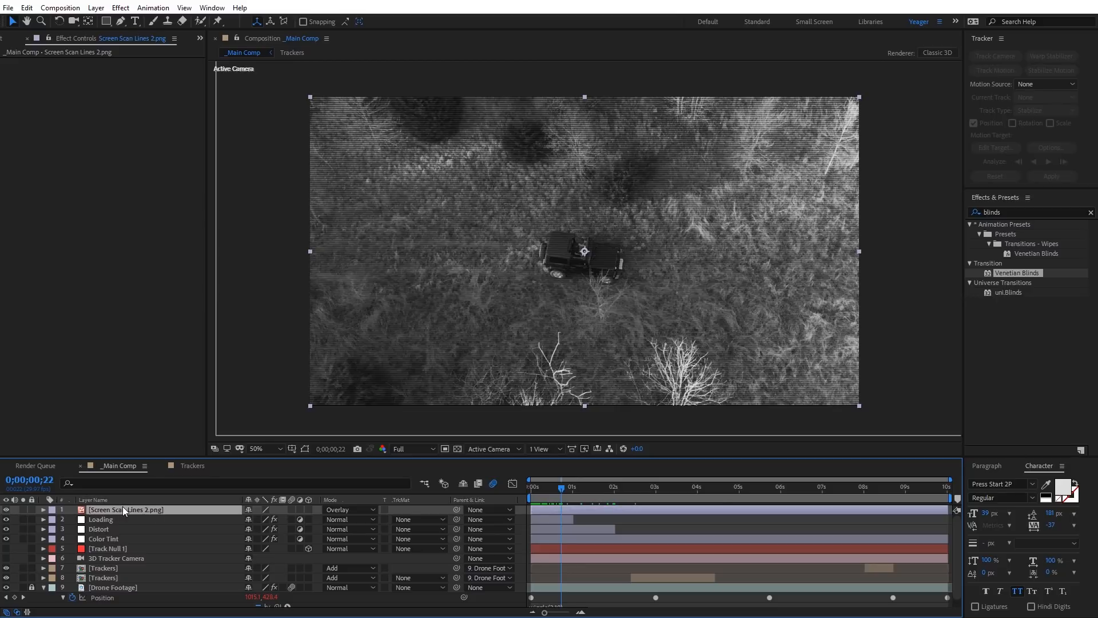
pyautogui.click(32, 510)
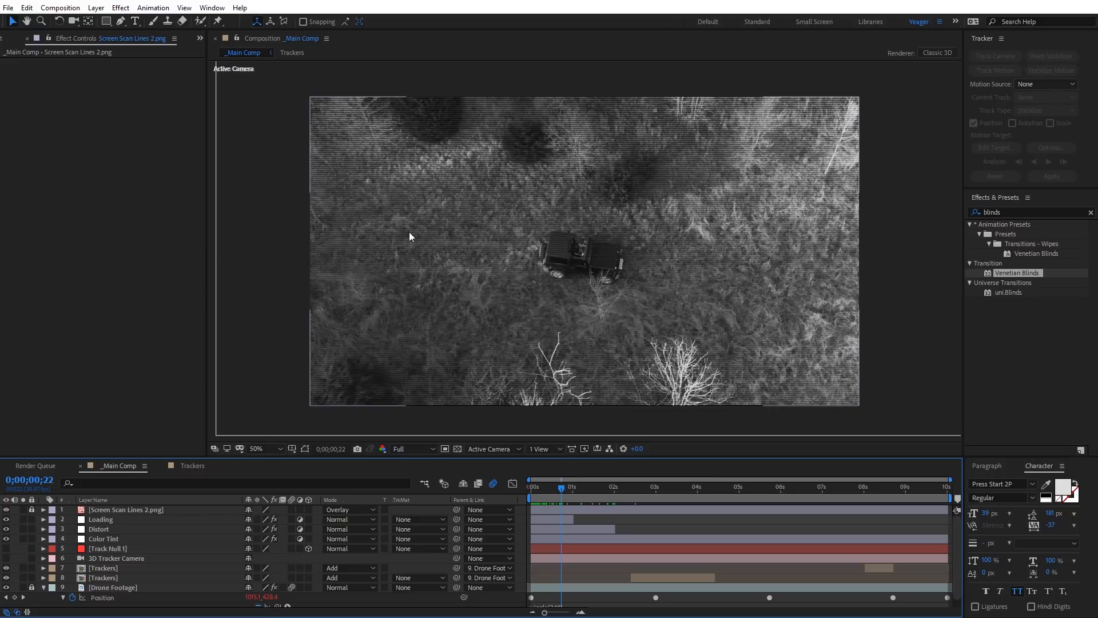
# Step: Create a new adjustment layer in the main composition and name it Bright Band
pyautogui.rightClick(260, 203)
pyautogui.moveTo(304, 210)
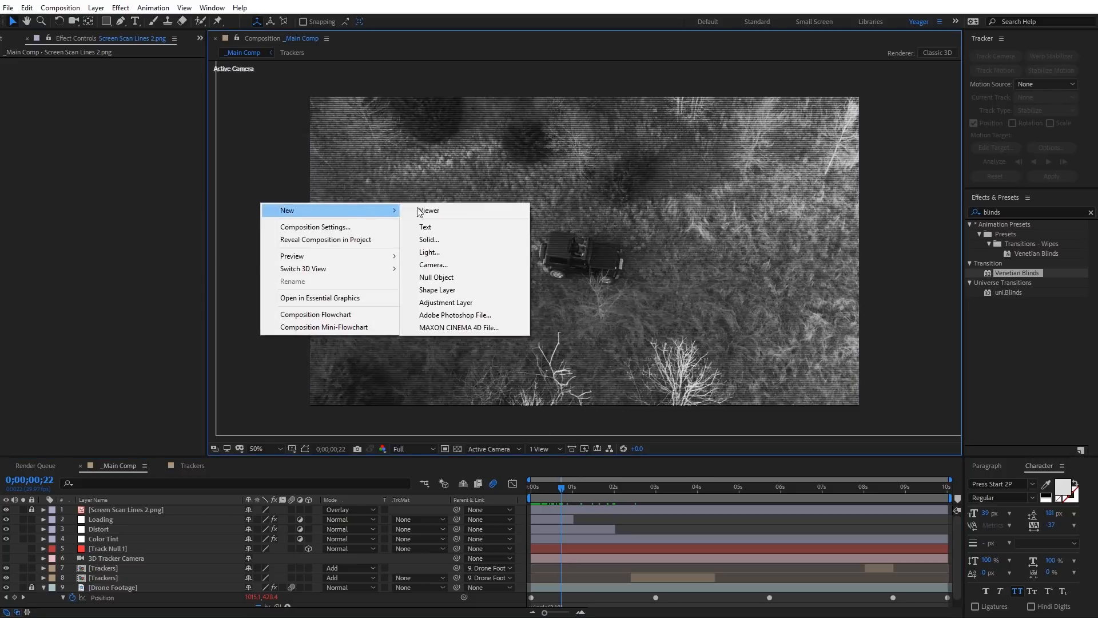
pyautogui.click(459, 299)
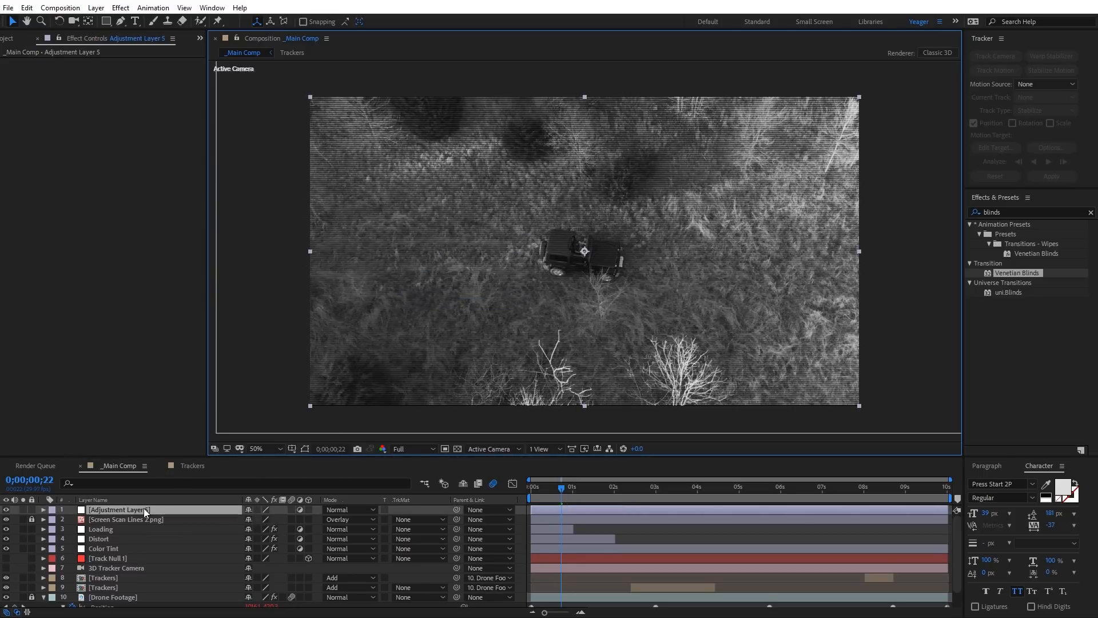
pyautogui.press('Return')
pyautogui.write('Brigh')
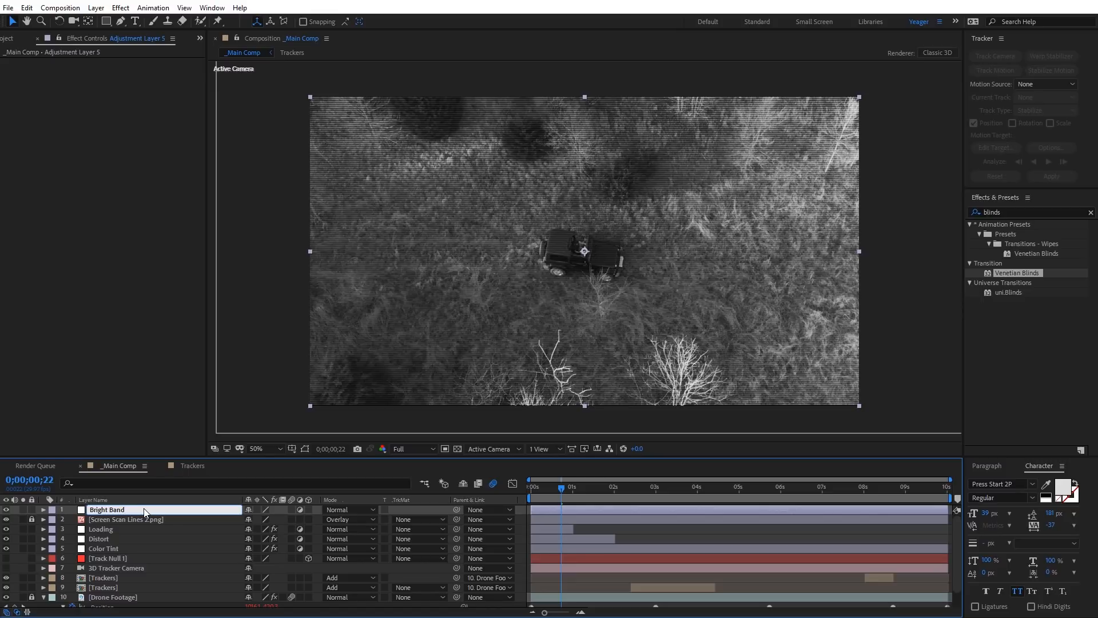
pyautogui.write('t Band')
pyautogui.press('Return')
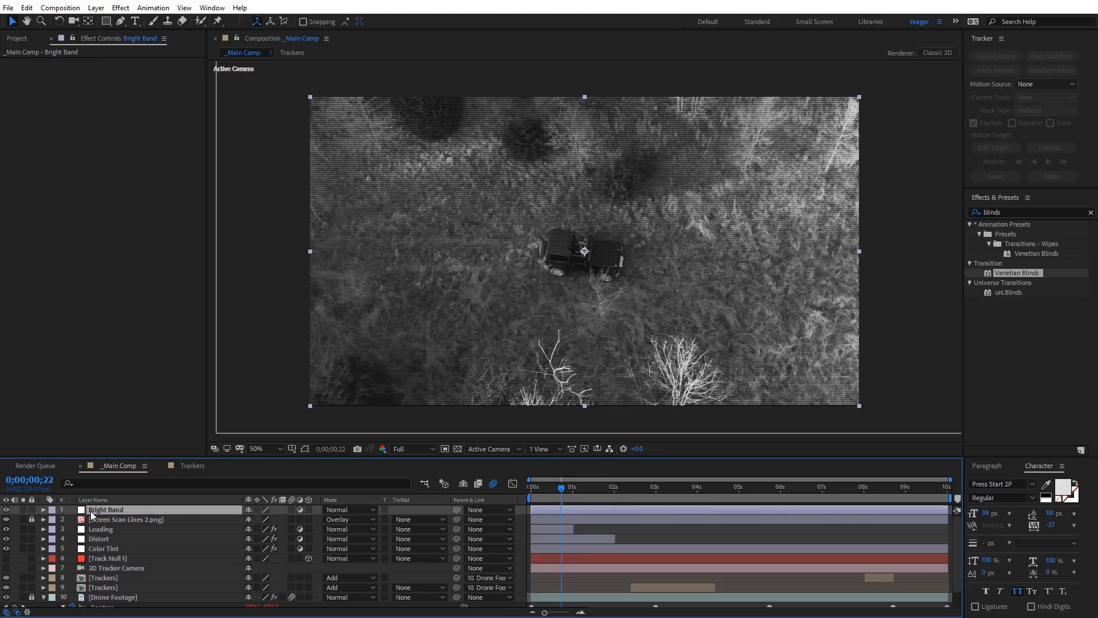
# Step: Apply a Curves effect to the Bright Band layer and raise the RGB curve's midtones to brighten the image
pyautogui.click(120, 7)
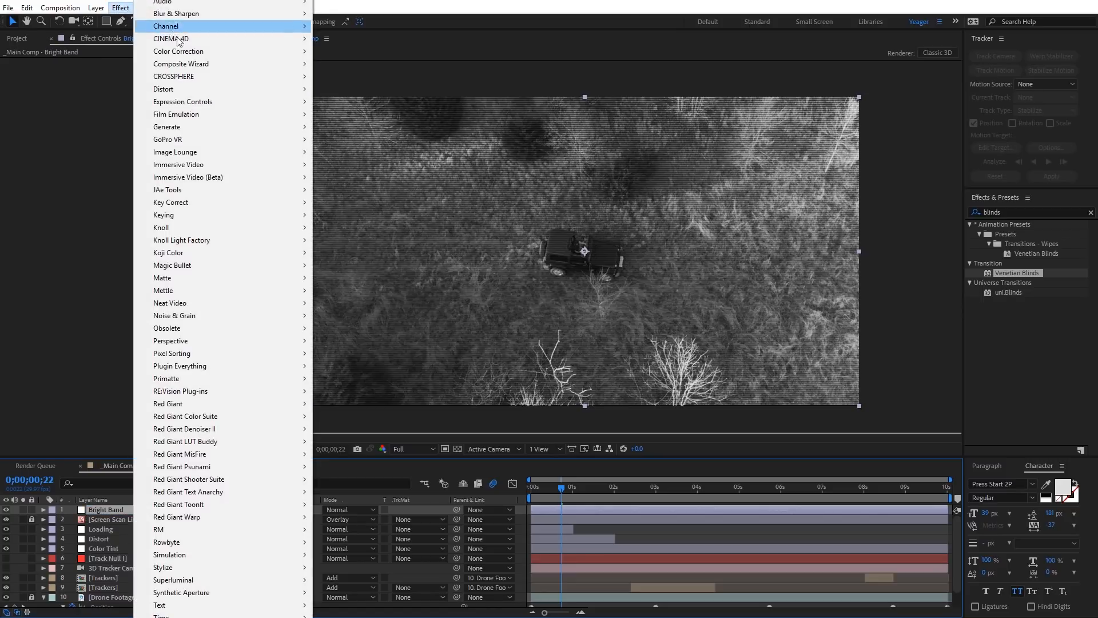
pyautogui.moveTo(190, 51)
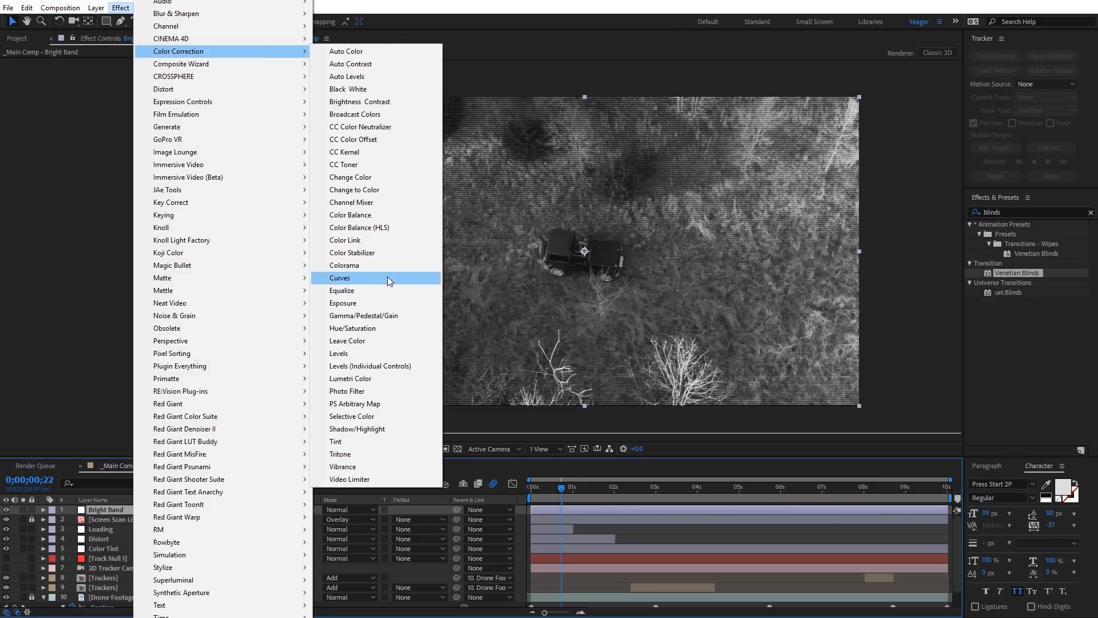
pyautogui.click(387, 278)
pyautogui.moveTo(114, 170); pyautogui.dragTo(97, 156)
# Step: Stretch the Bright Band layer taller, then at 0;00;02;01 move it straight up until it sits just above the frame
pyautogui.press(',')
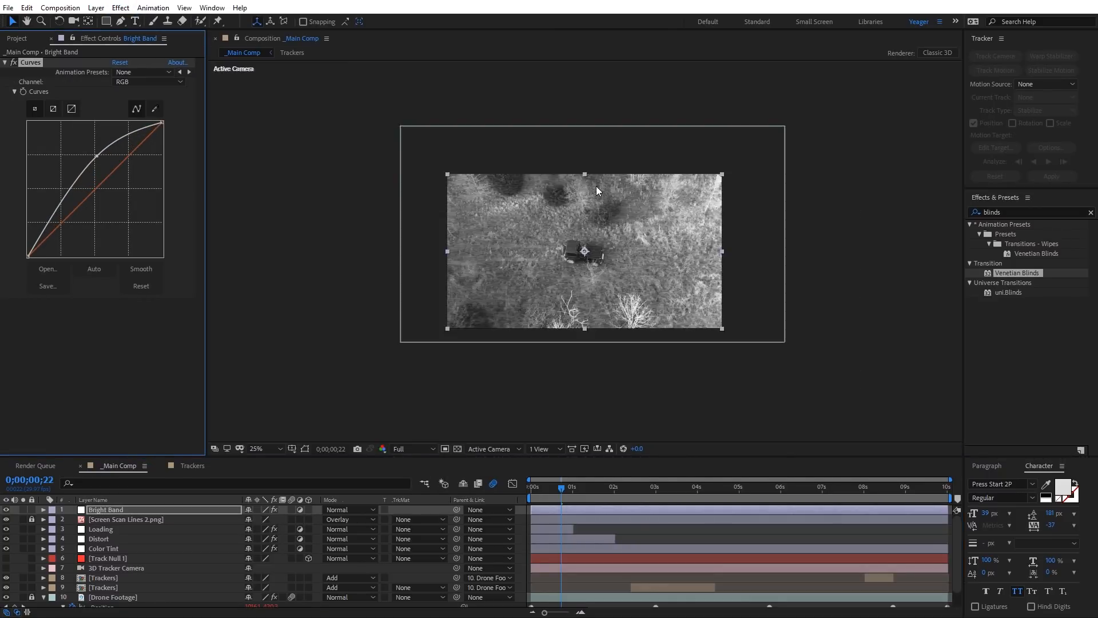
pyautogui.moveTo(585, 173); pyautogui.dragTo(587, 135)
pyautogui.moveTo(569, 491); pyautogui.dragTo(614, 497)
pyautogui.click(580, 352)
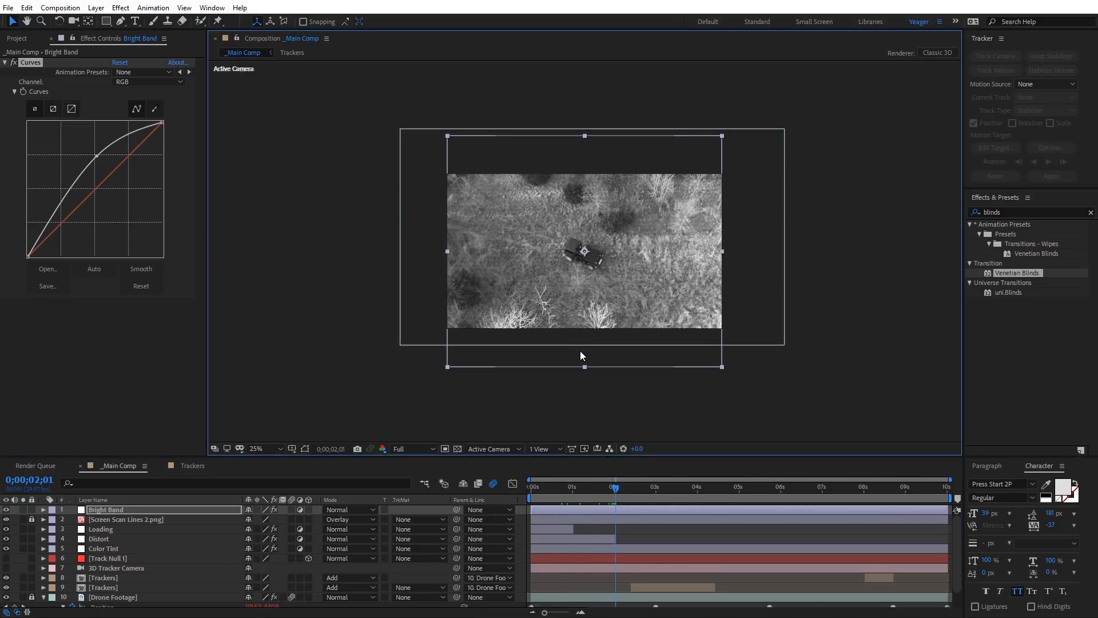
pyautogui.moveTo(579, 348); pyautogui.dragTo(591, 147)
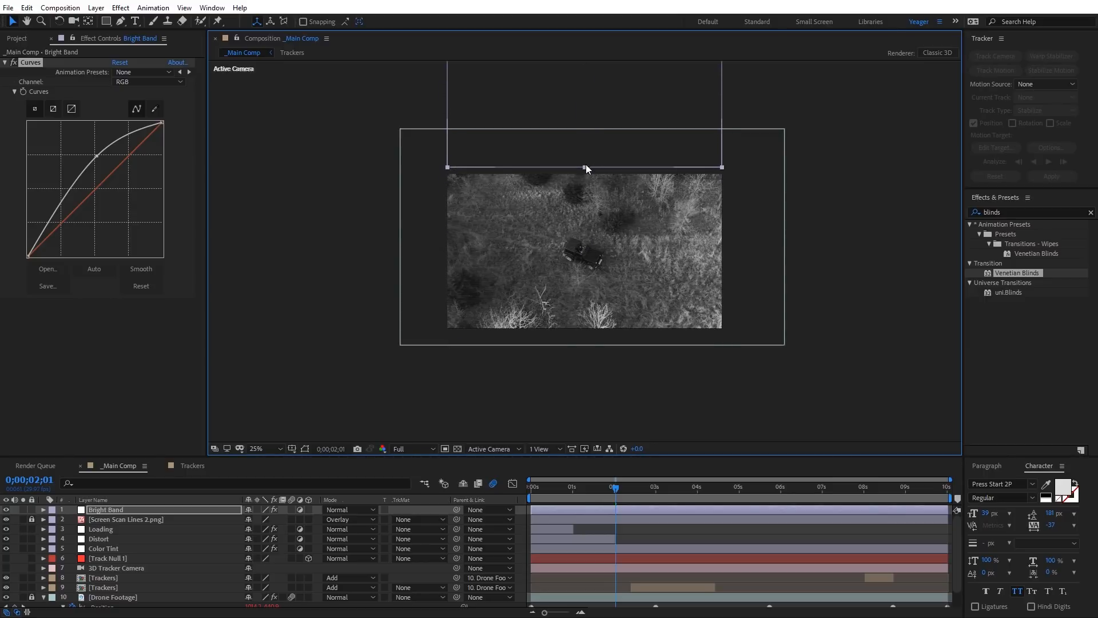
# Step: Keyframe Bright Band's Position above the frame at 0;00;02;01 and below it at 0;00;10;00, then preview the sweep
pyautogui.press('p')
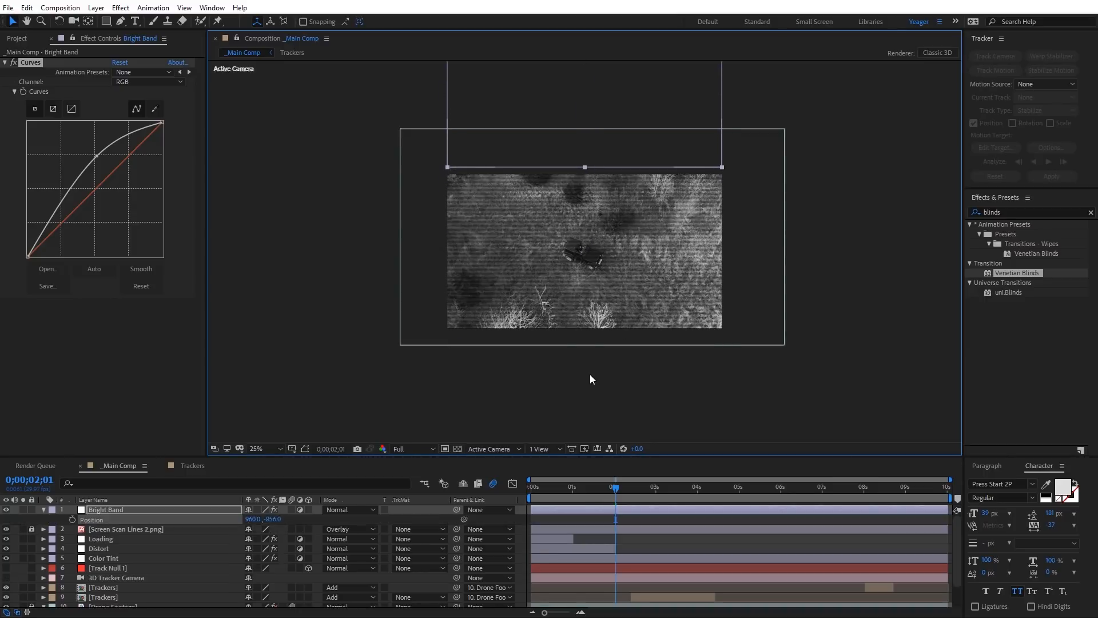
pyautogui.click(72, 520)
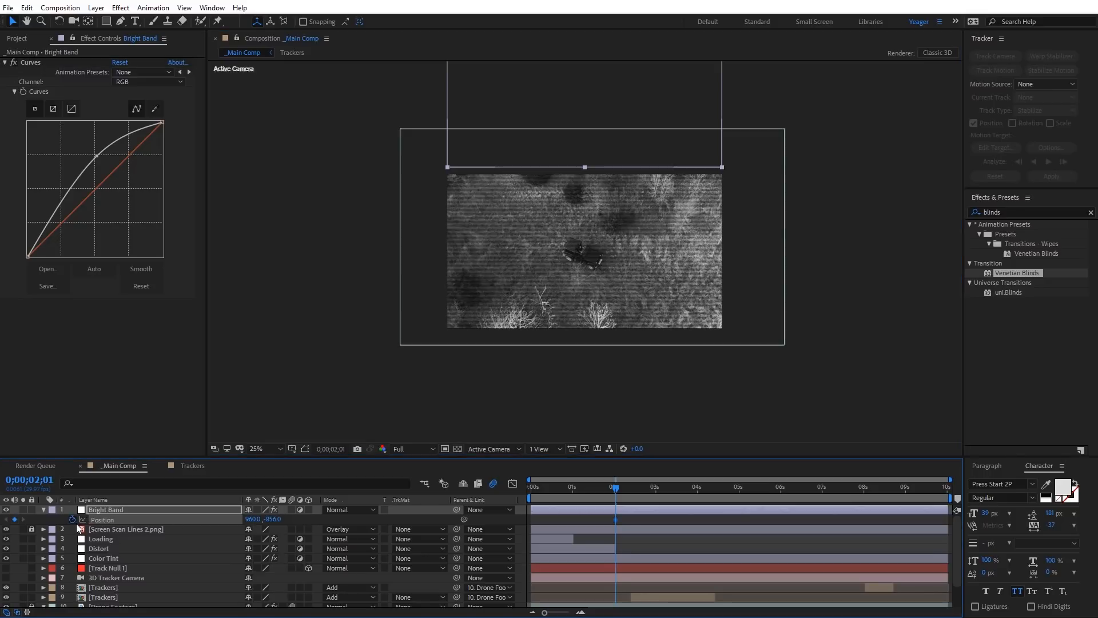
pyautogui.moveTo(616, 488); pyautogui.dragTo(950, 498)
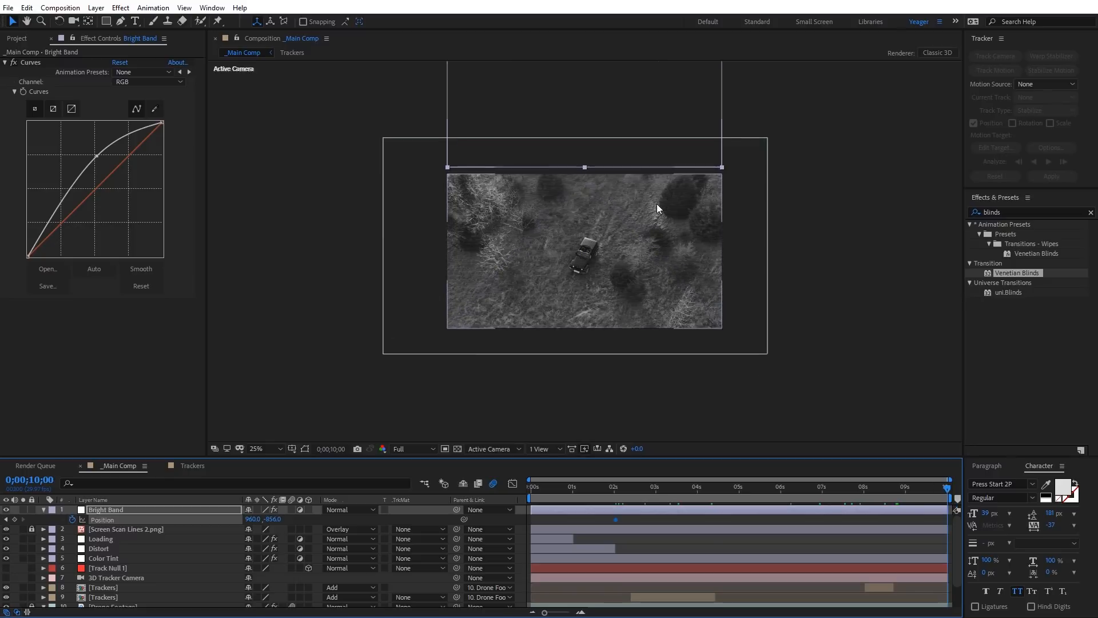
pyautogui.moveTo(601, 108); pyautogui.dragTo(615, 425)
pyautogui.moveTo(609, 479); pyautogui.dragTo(836, 508)
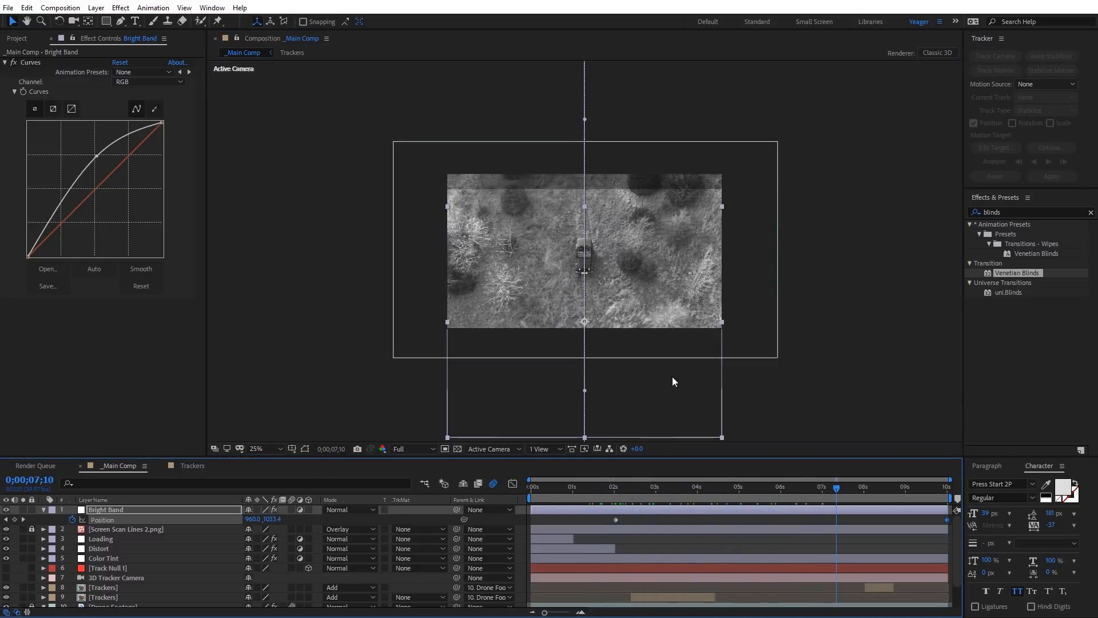
pyautogui.press('.')
pyautogui.click(782, 490)
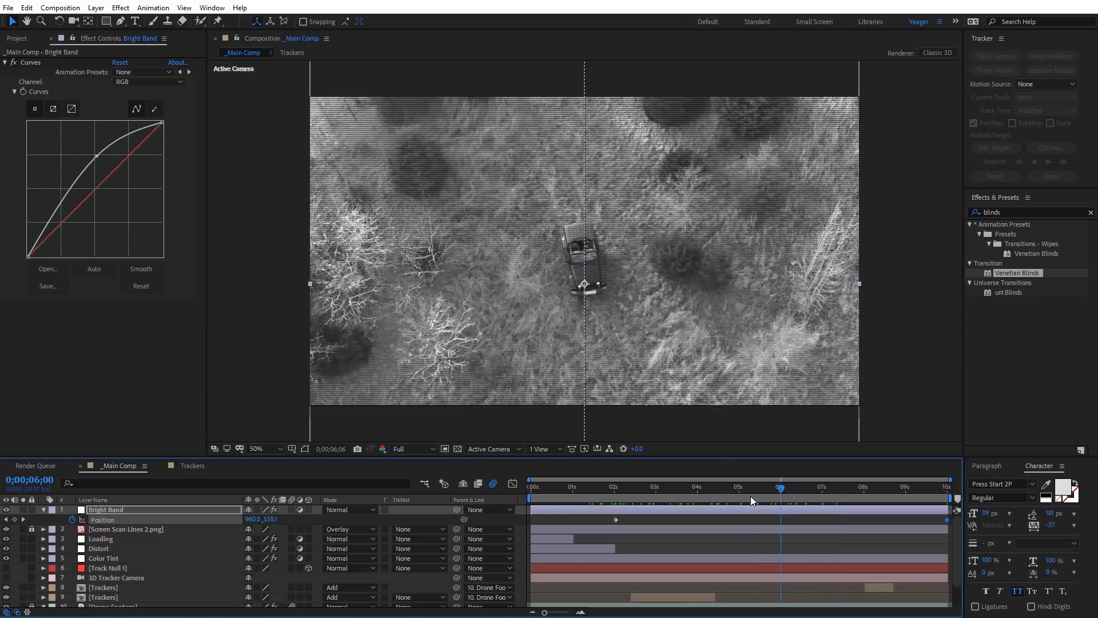
pyautogui.moveTo(751, 496); pyautogui.dragTo(599, 491)
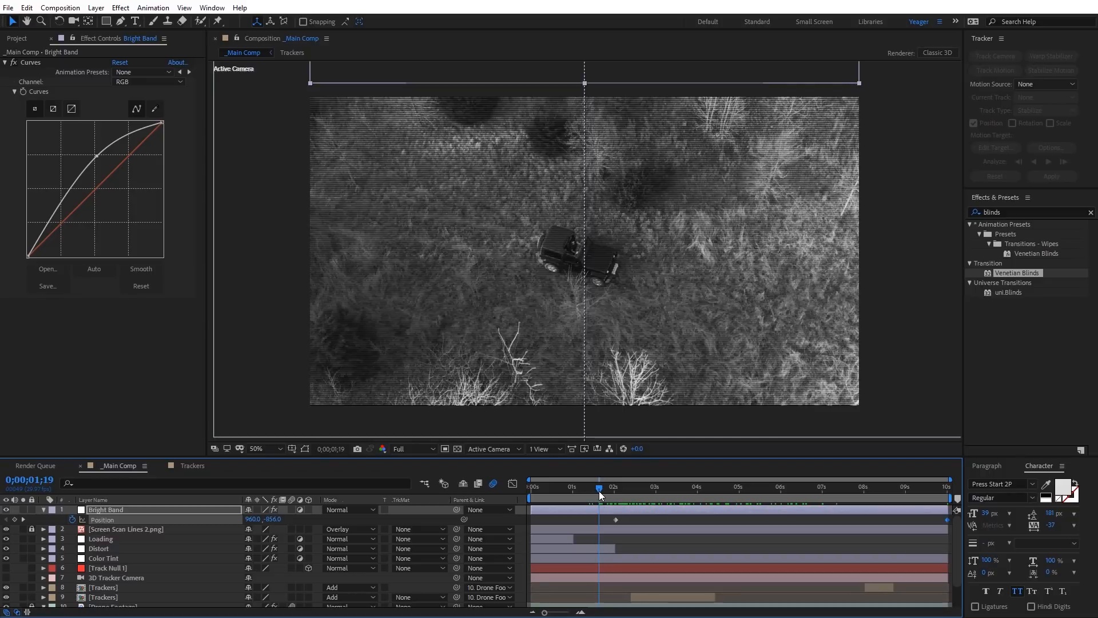
# Step: Create a new adjustment layer in the main composition and name it Vin
pyautogui.rightClick(268, 253)
pyautogui.moveTo(345, 258)
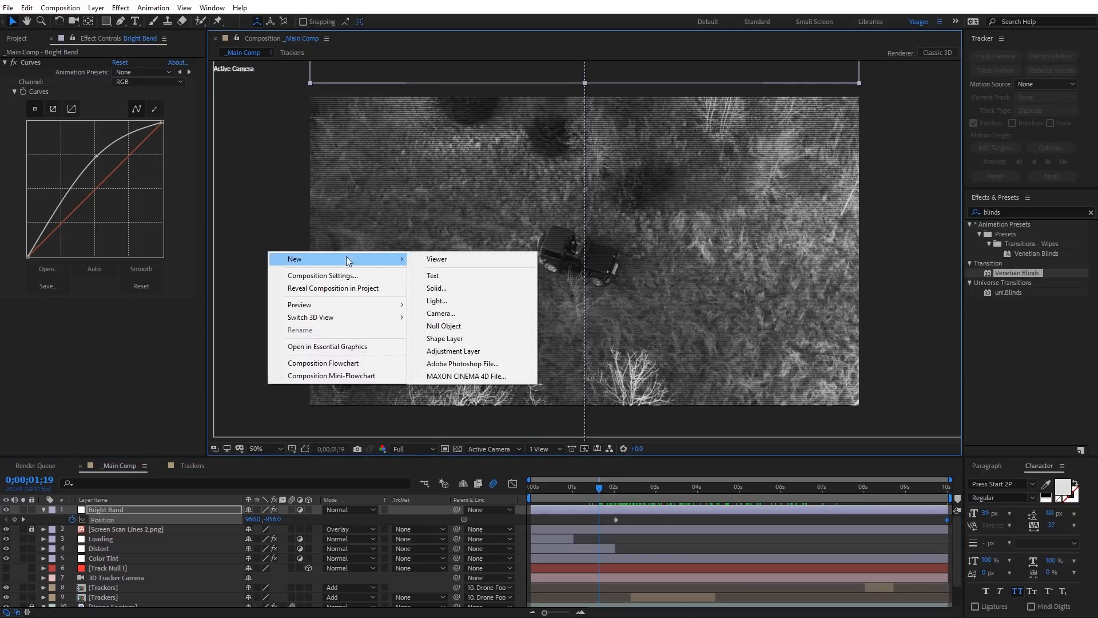
pyautogui.click(479, 351)
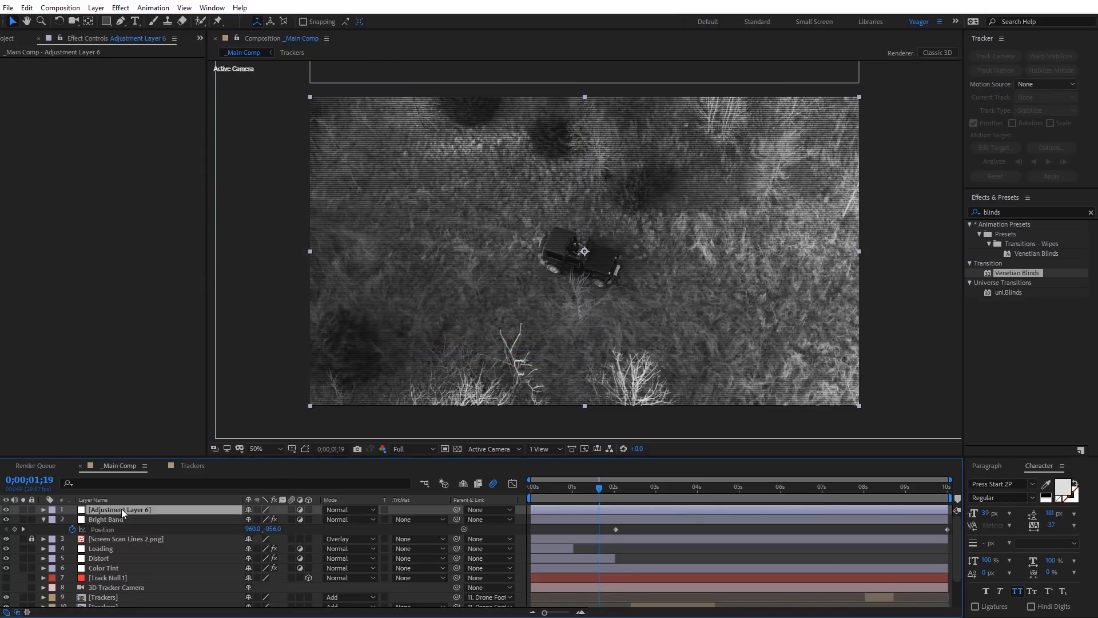
pyautogui.press('Return')
pyautogui.write('Vin')
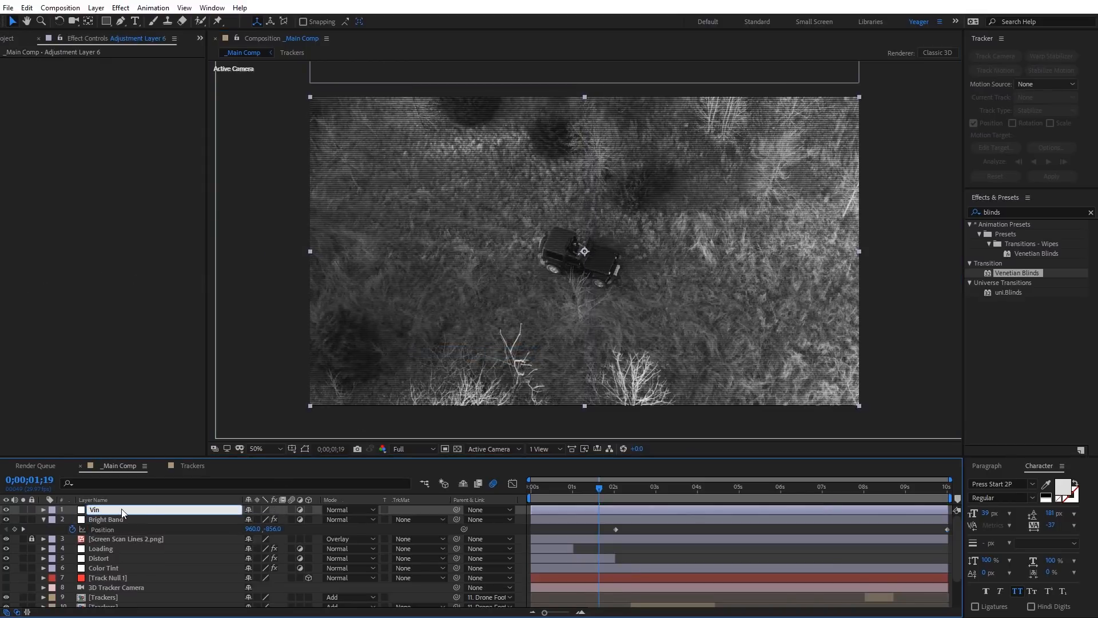
pyautogui.press('Return')
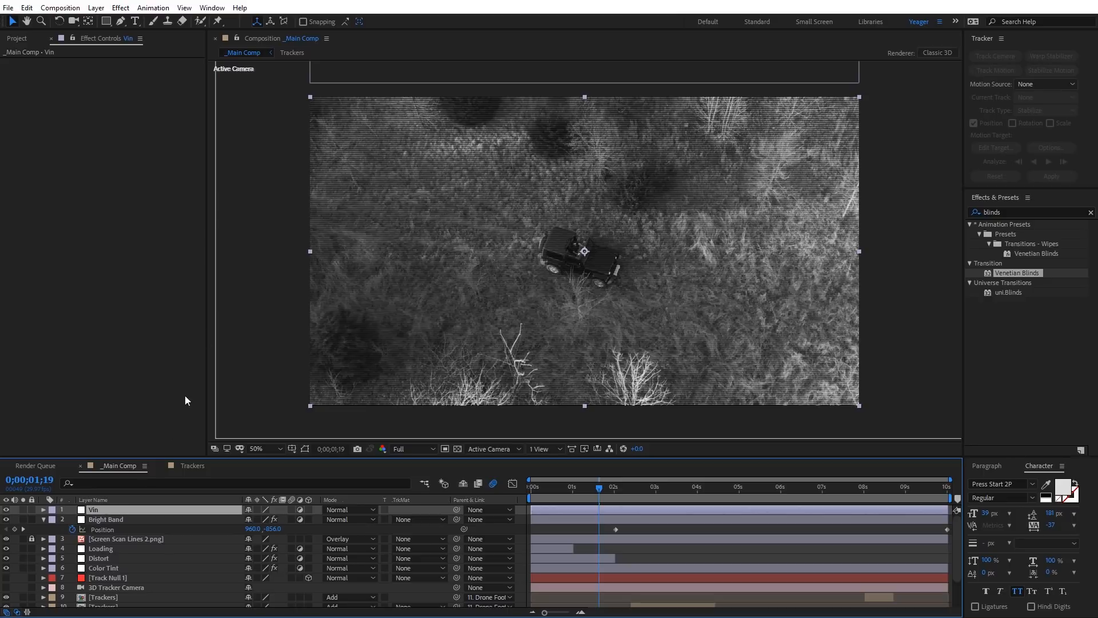
# Step: Apply a Curves effect to the Vin layer and lower the RGB curve's midtones to darken the image
pyautogui.click(121, 8)
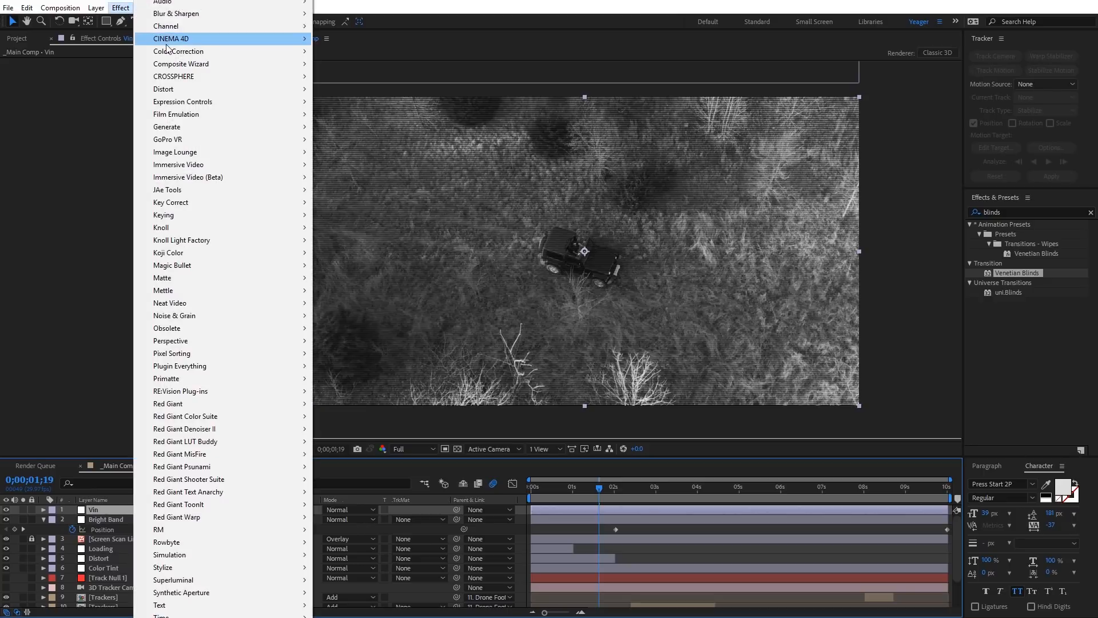
pyautogui.moveTo(168, 51)
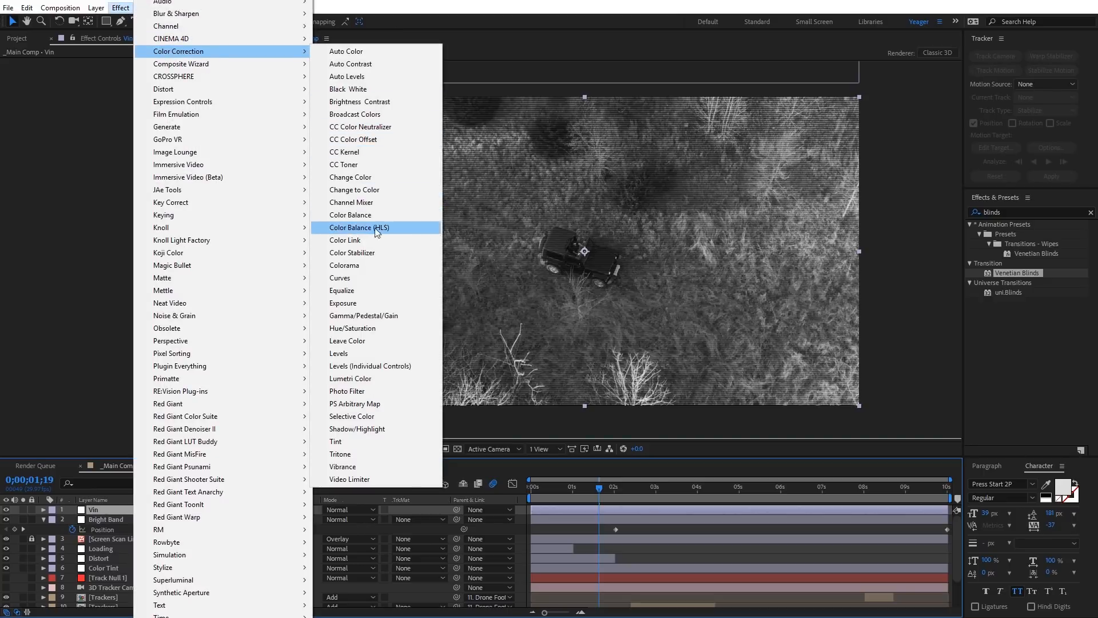
pyautogui.click(365, 278)
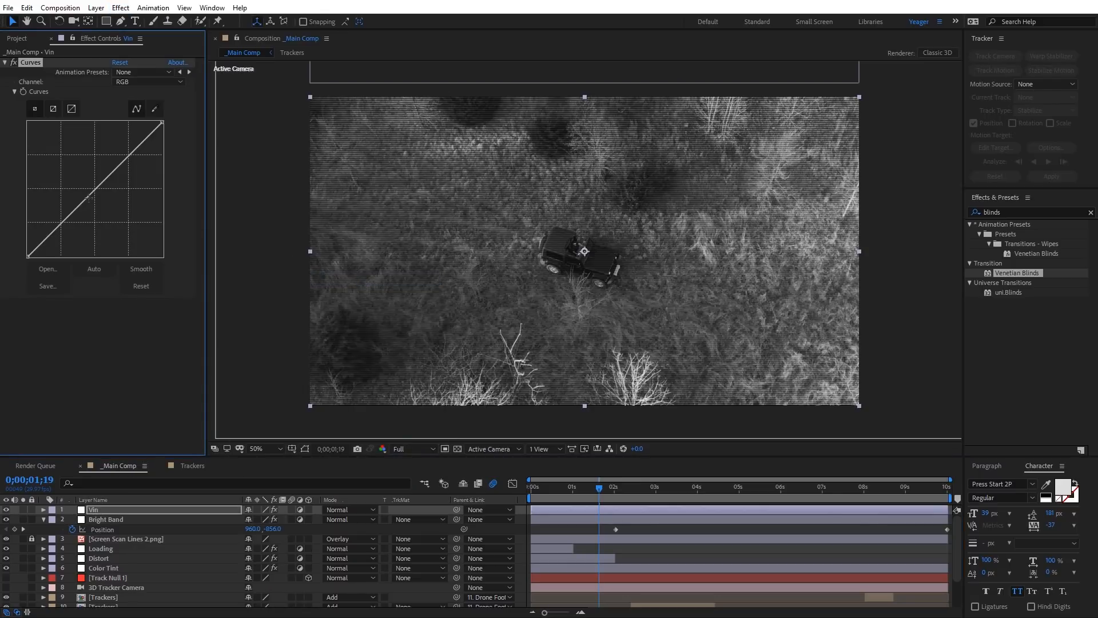
pyautogui.moveTo(88, 197); pyautogui.dragTo(103, 210)
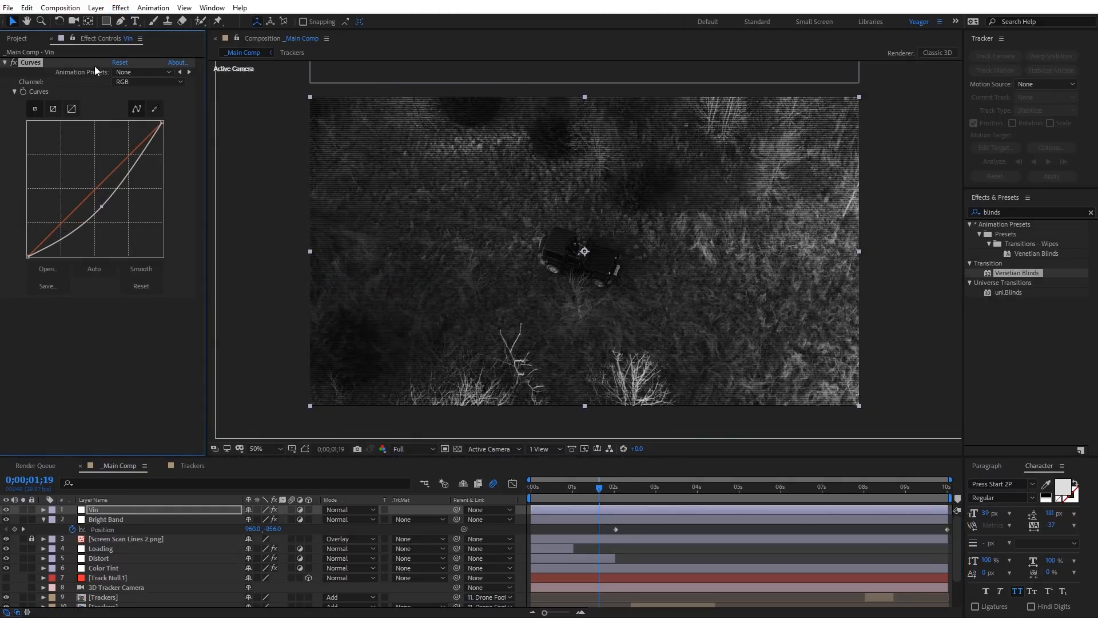
# Step: Add a full-frame elliptical mask to the Vin layer and set its mode to Subtract
pyautogui.moveTo(106, 22); pyautogui.dragTo(142, 43)
pyautogui.doubleClick(107, 22)
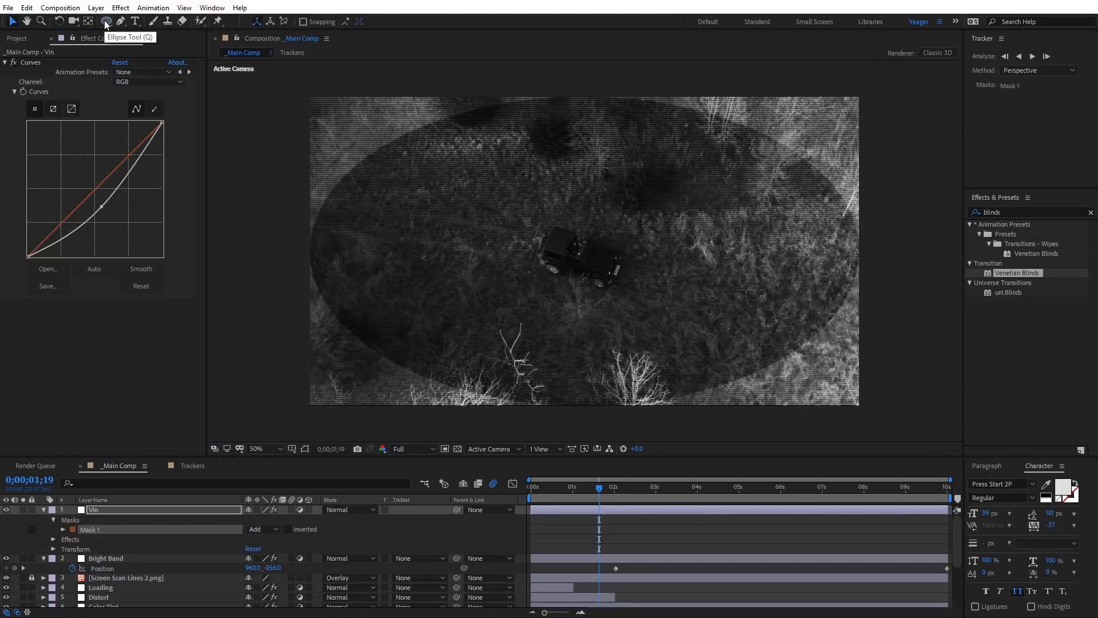
pyautogui.press('v')
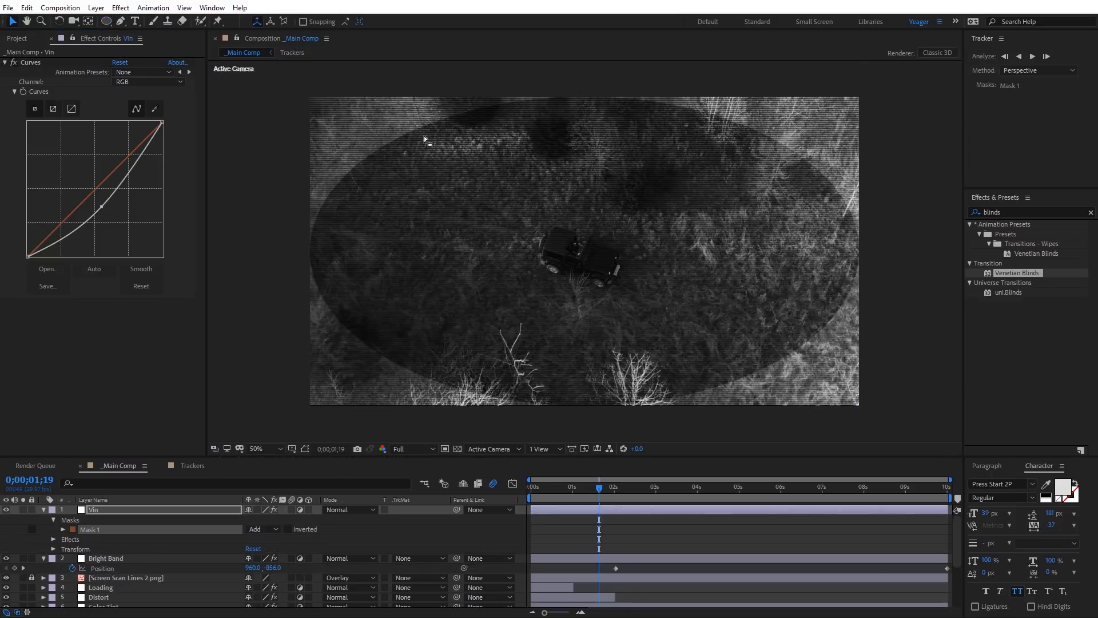
pyautogui.click(274, 530)
pyautogui.click(286, 564)
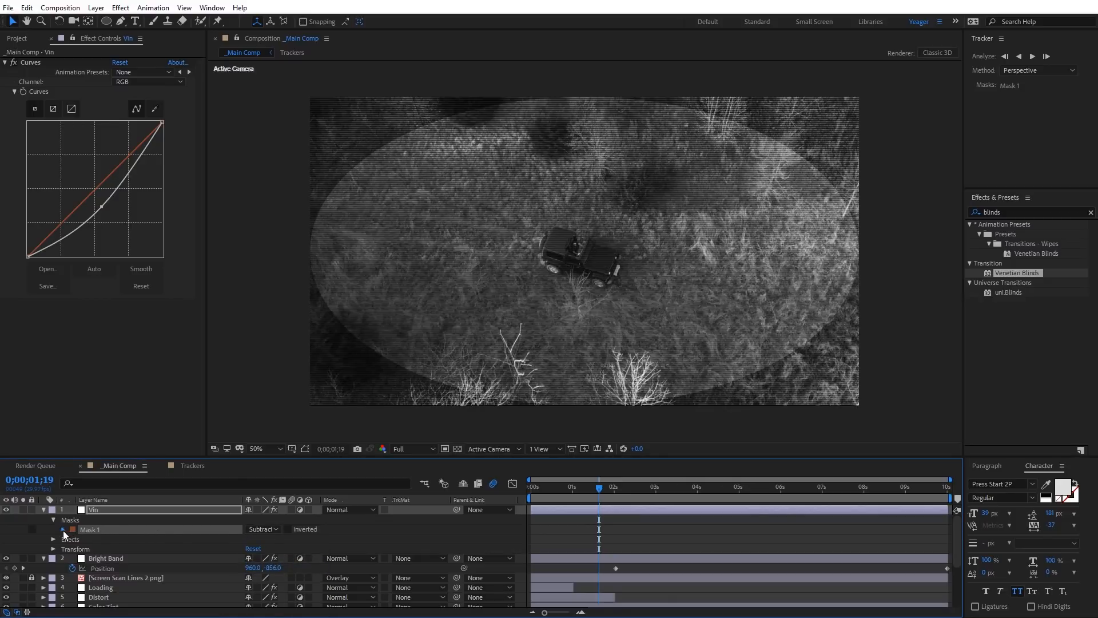
# Step: Feather the Vin layer's mask by 200 pixels and collapse the properties of the Vin and Bright Band layers
pyautogui.click(63, 530)
pyautogui.click(267, 549)
pyautogui.write('200')
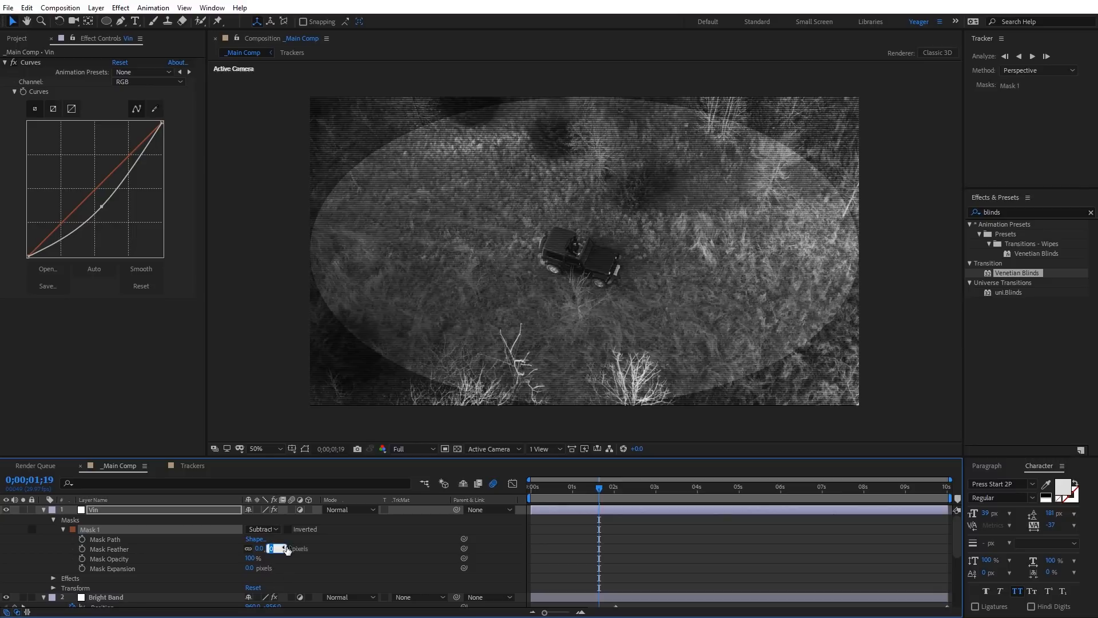
pyautogui.press('Return')
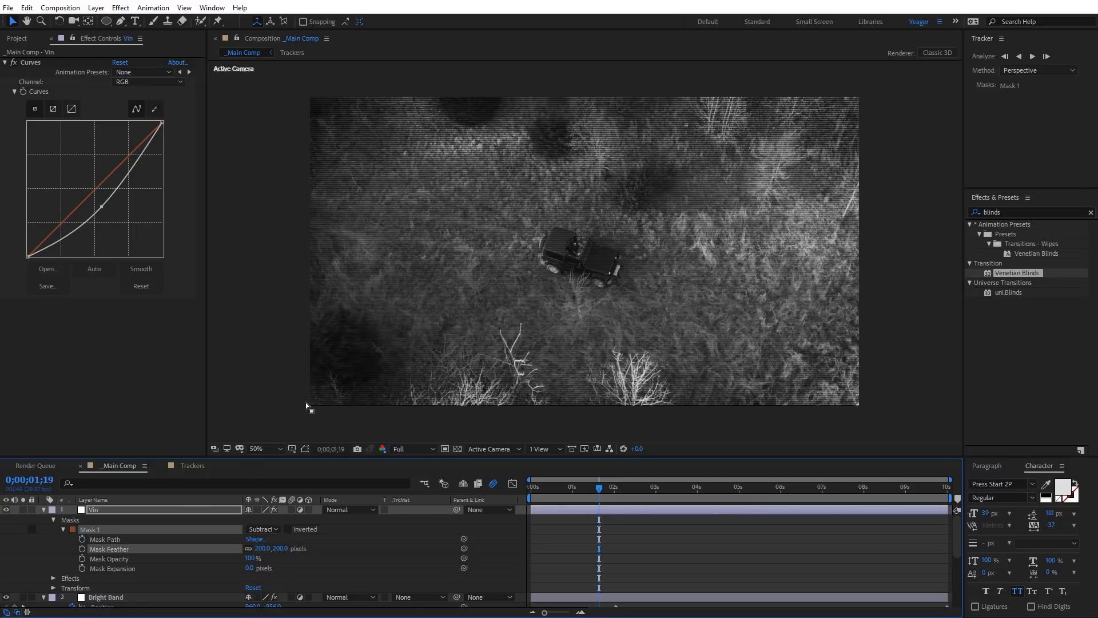
pyautogui.click(44, 510)
pyautogui.click(43, 518)
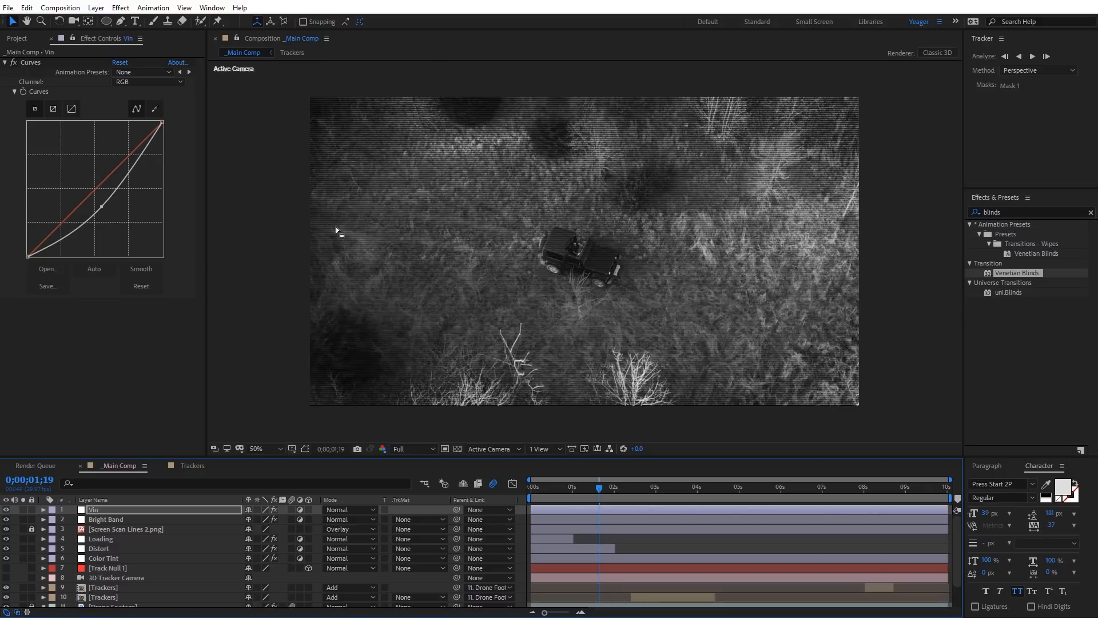
# Step: Set up a new white solid in the main composition with a width of 1820 px and a height of 980 px
pyautogui.rightClick(252, 218)
pyautogui.moveTo(320, 222)
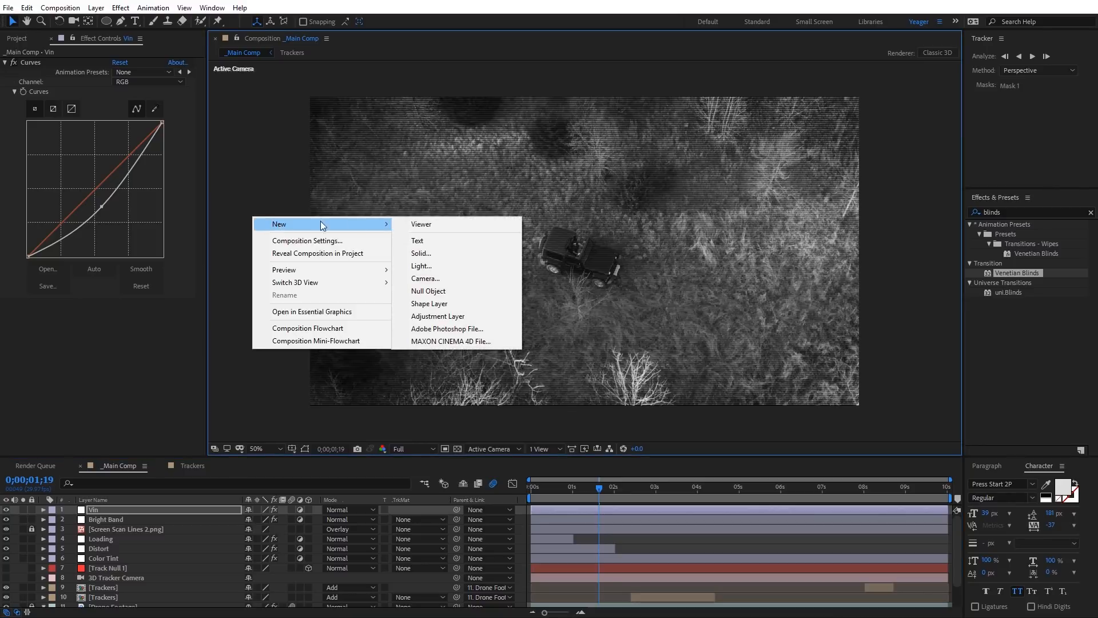
pyautogui.click(458, 252)
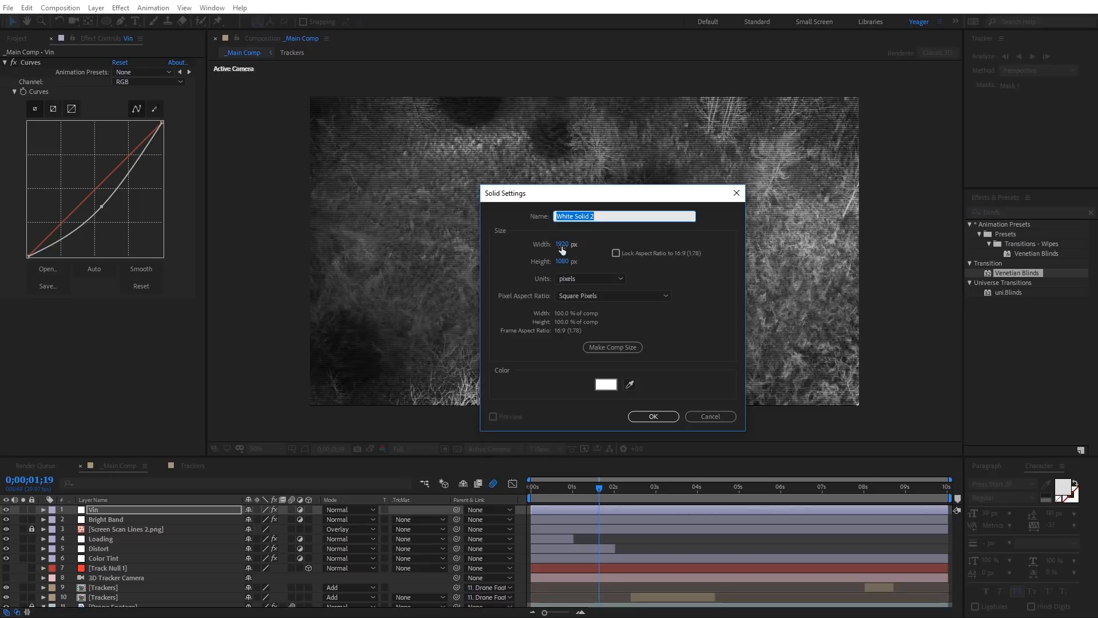
pyautogui.click(563, 245)
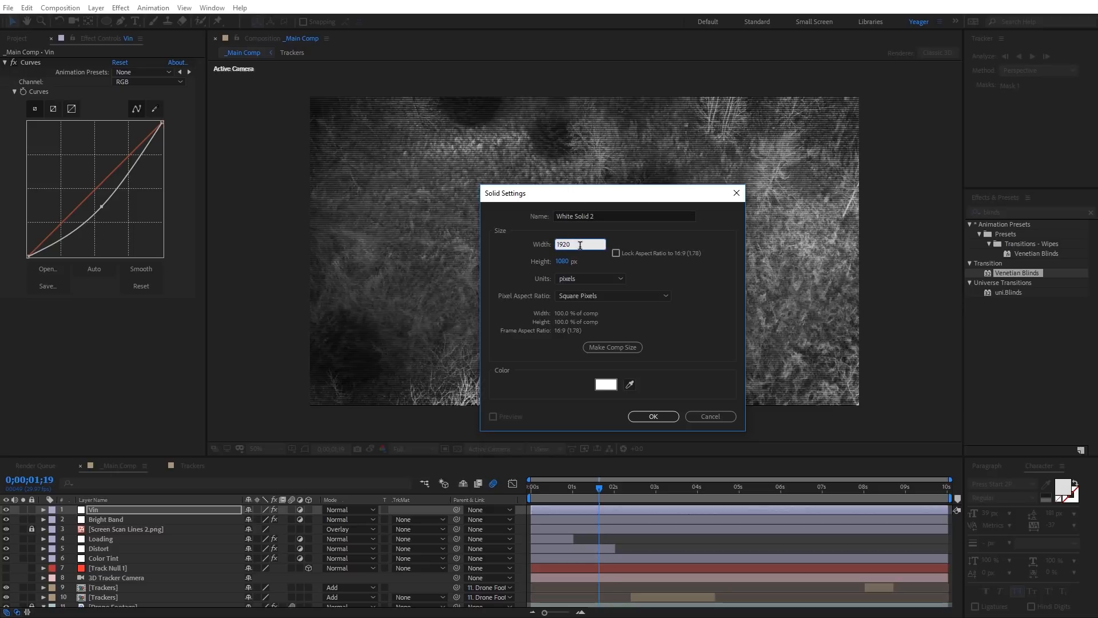
pyautogui.write('-100')
pyautogui.press('Return')
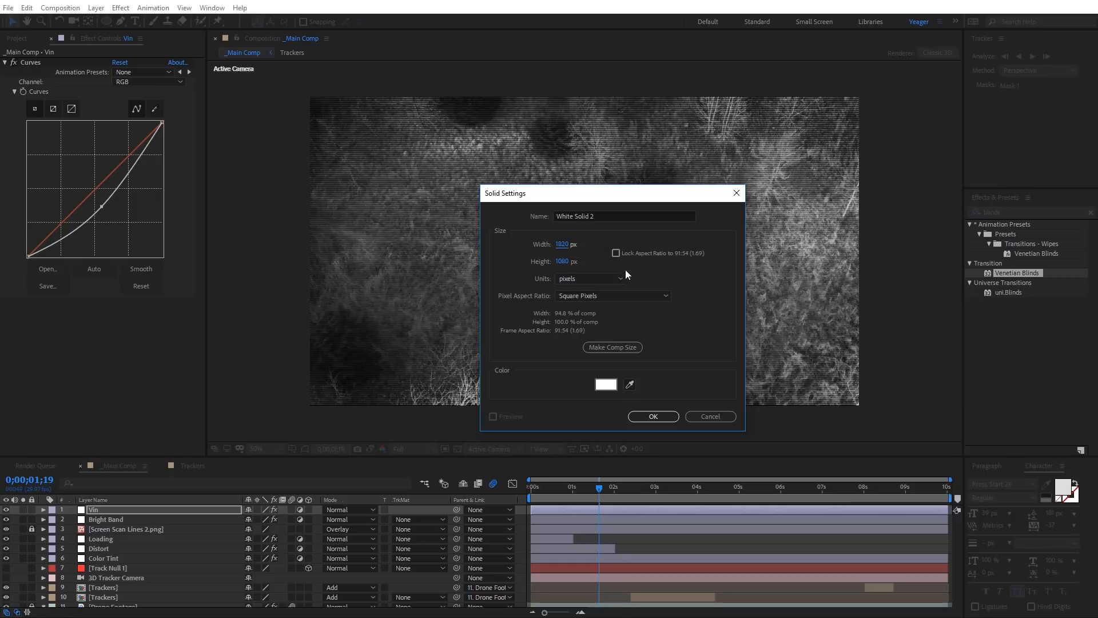
pyautogui.click(581, 262)
pyautogui.click(581, 263)
pyautogui.write('-100')
pyautogui.press('Return')
# Step: Name the new solid Box and create it
pyautogui.moveTo(596, 217); pyautogui.dragTo(522, 218)
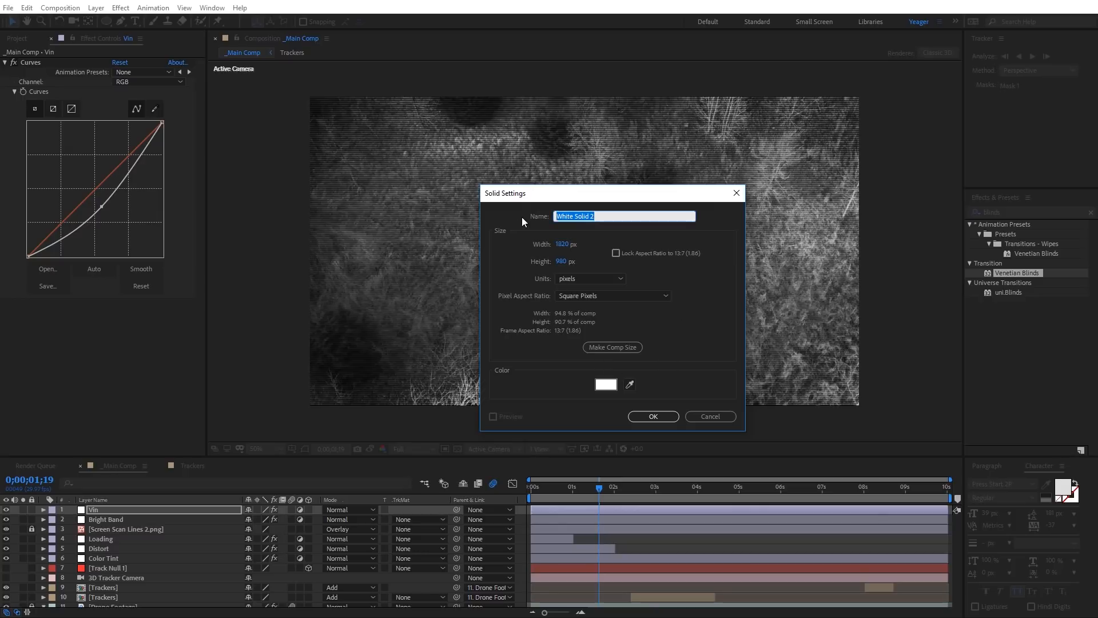
pyautogui.write('Box')
pyautogui.click(658, 416)
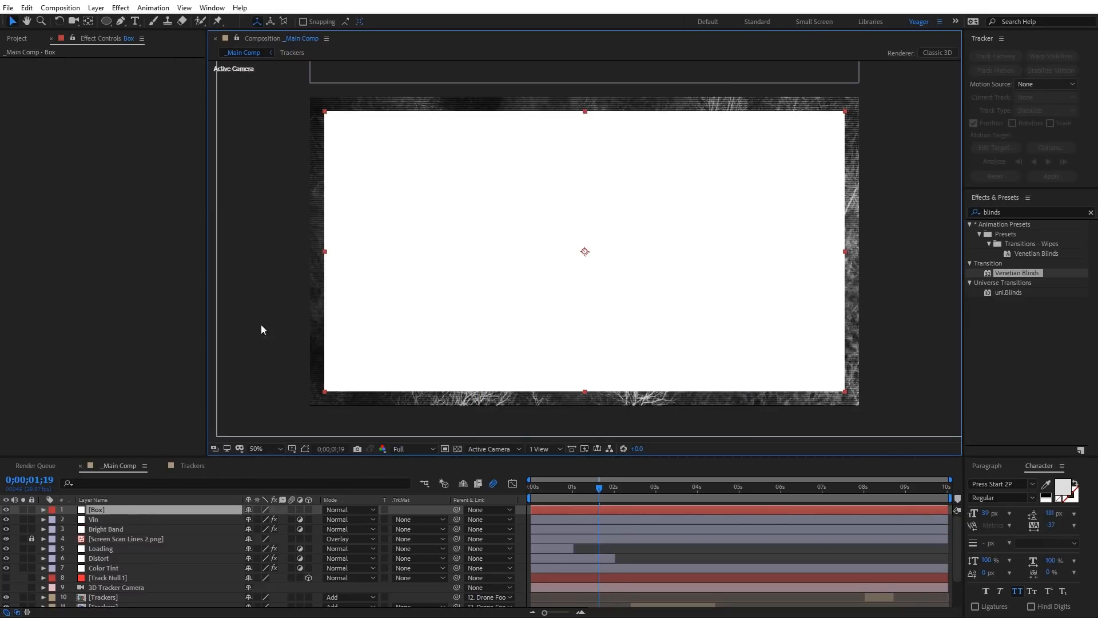
# Step: Add a rectangular mask covering the full extent of the Box solid and hide the mask outline in the viewer
pyautogui.click(106, 22)
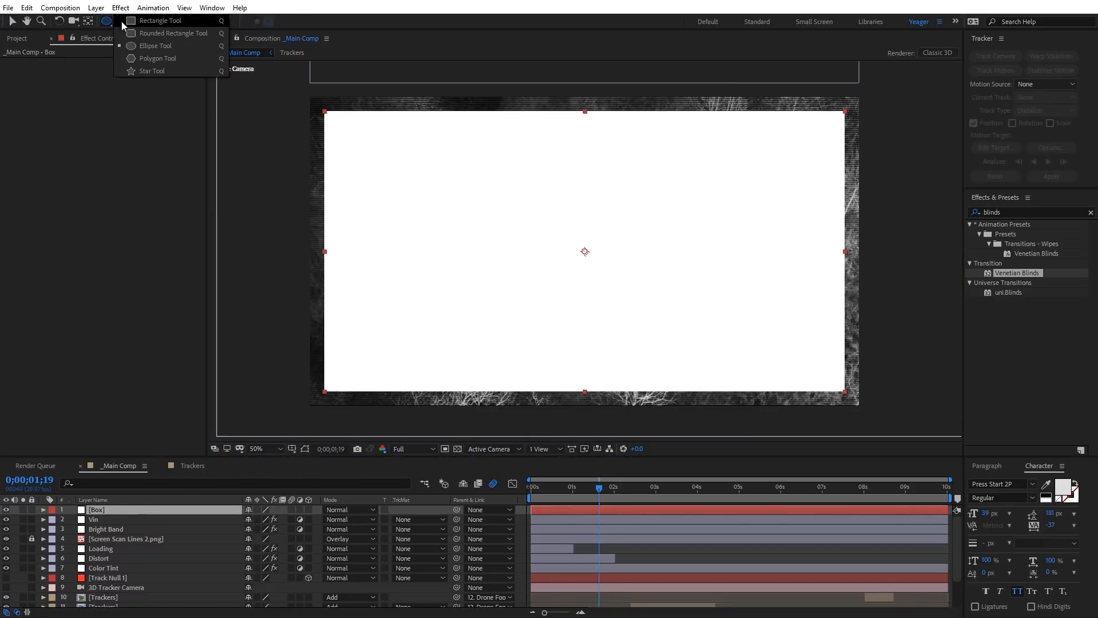
pyautogui.click(151, 22)
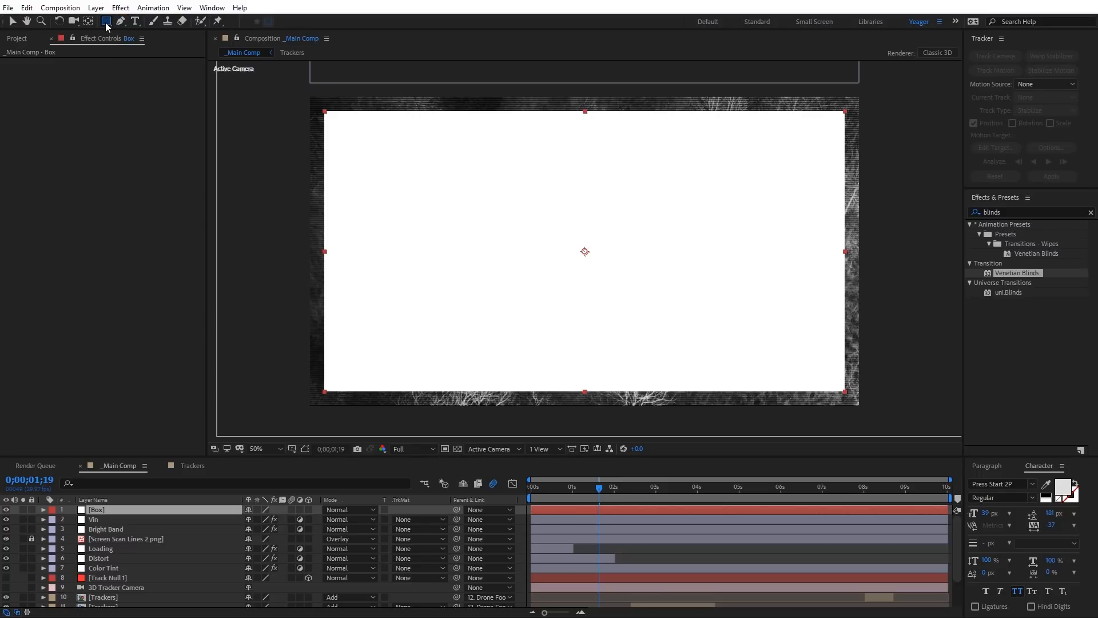
pyautogui.doubleClick(106, 22)
pyautogui.press('v')
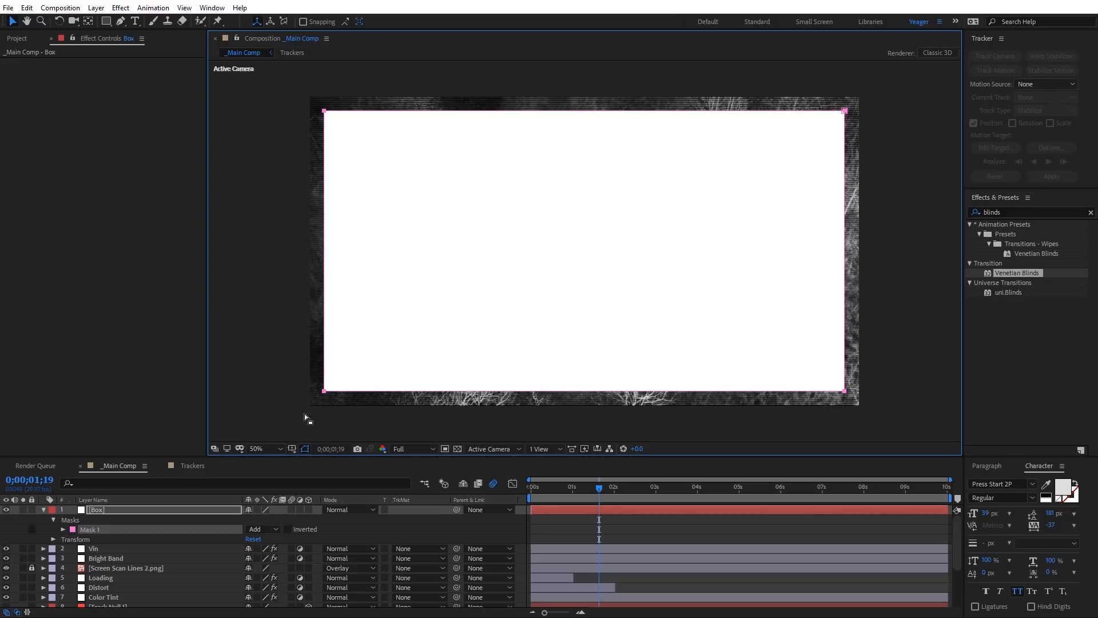
pyautogui.click(304, 450)
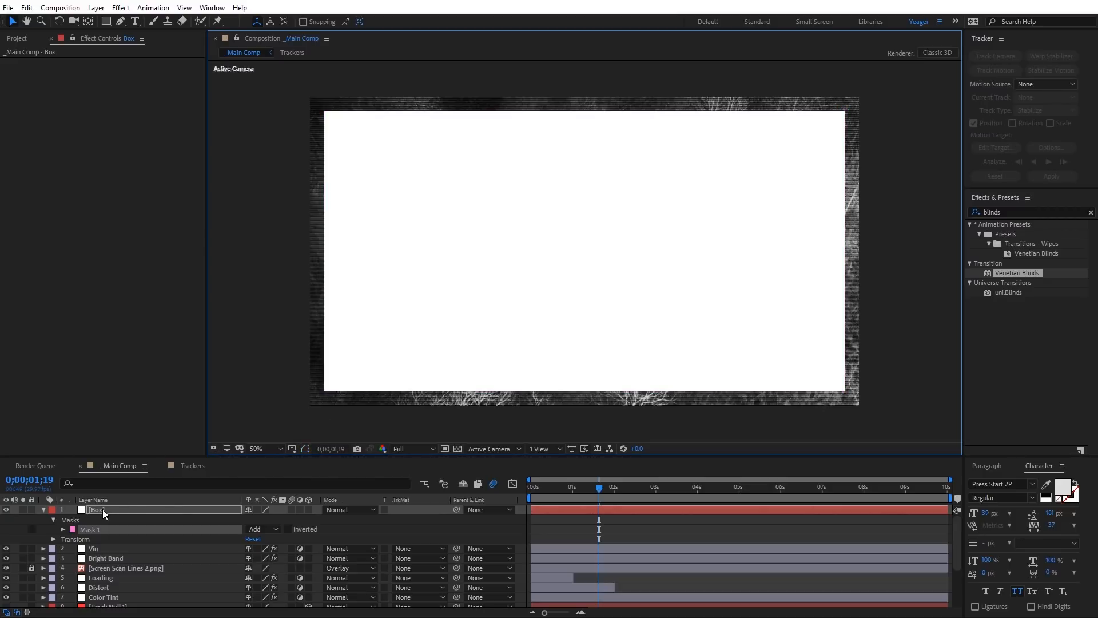
# Step: Apply the Stroke effect from the Generate category to the Box layer, following the rectangular Mask 1
pyautogui.click(121, 7)
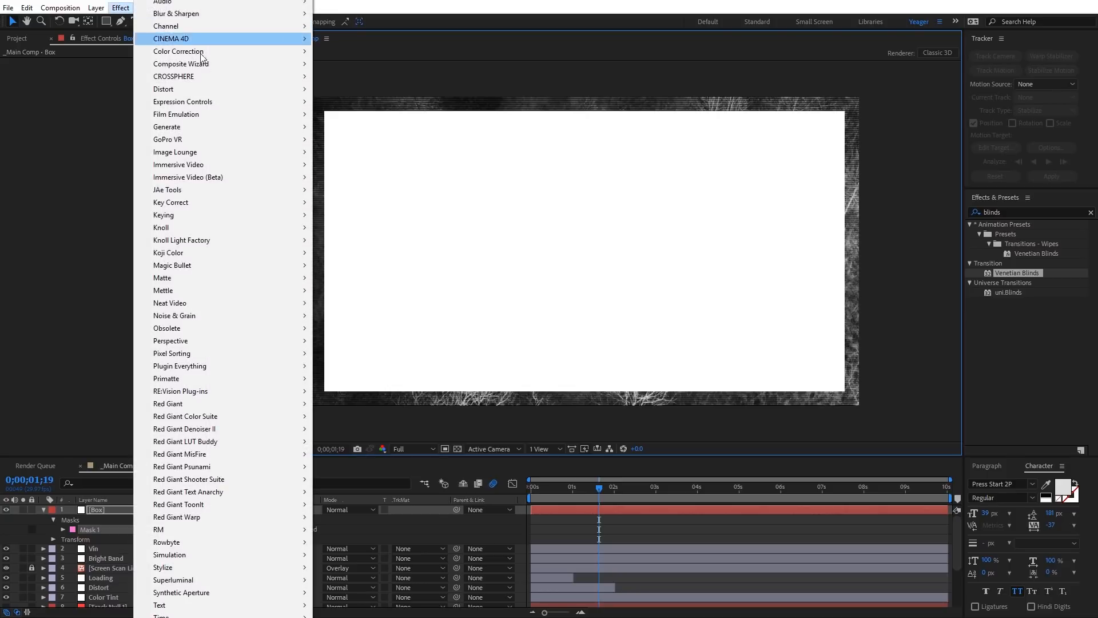
pyautogui.moveTo(301, 128)
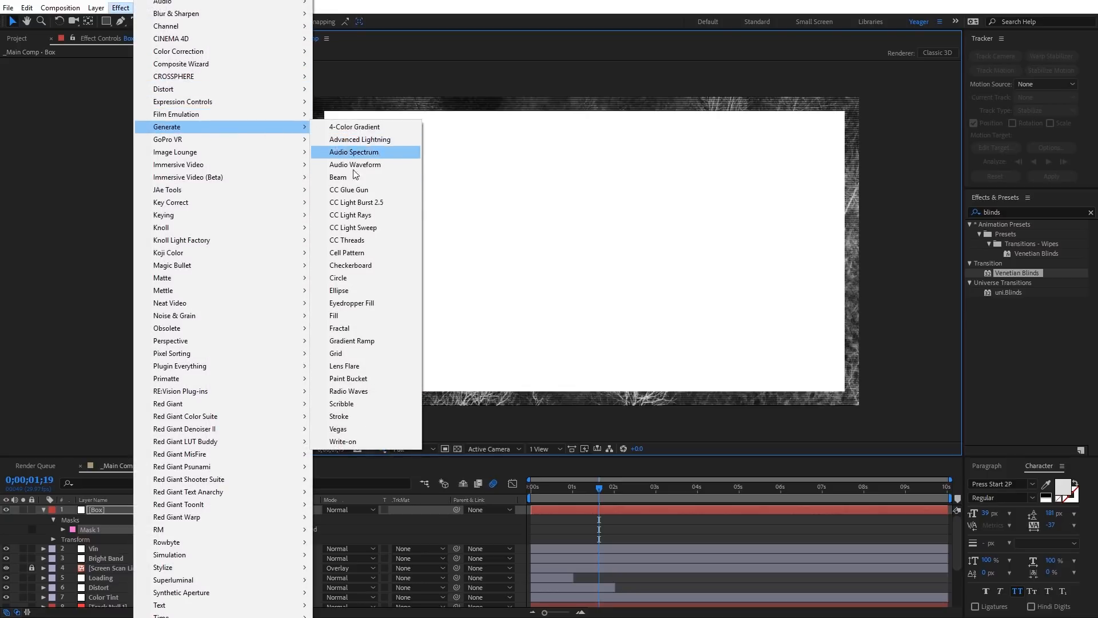
pyautogui.click(349, 414)
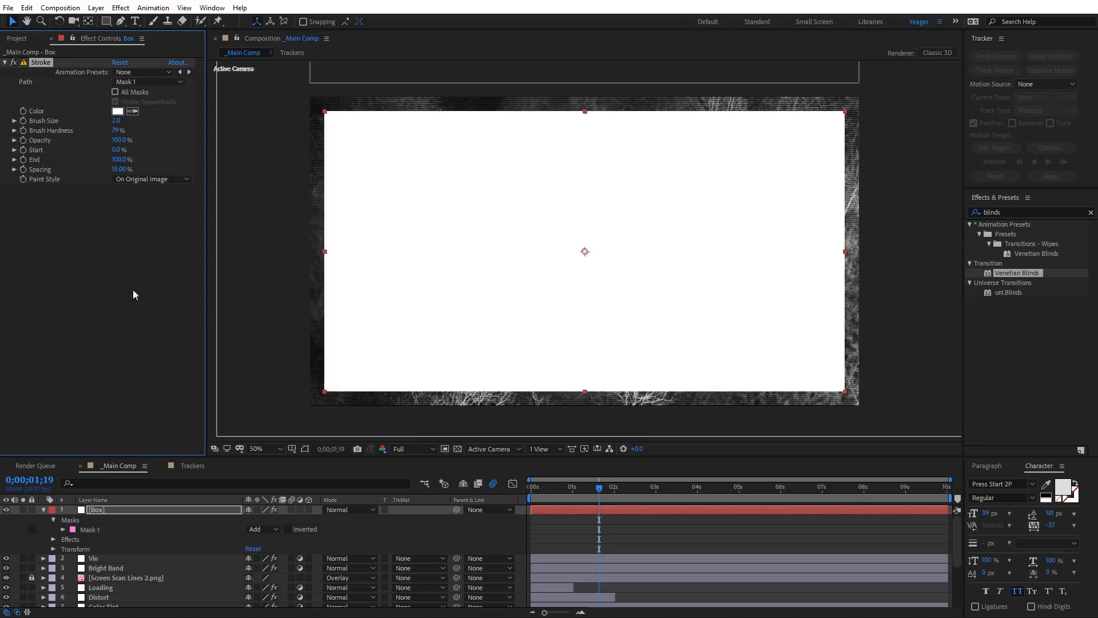
# Step: Set the Box layer's Stroke paint style to On Transparent and increase its brush size to about 6.3
pyautogui.click(165, 178)
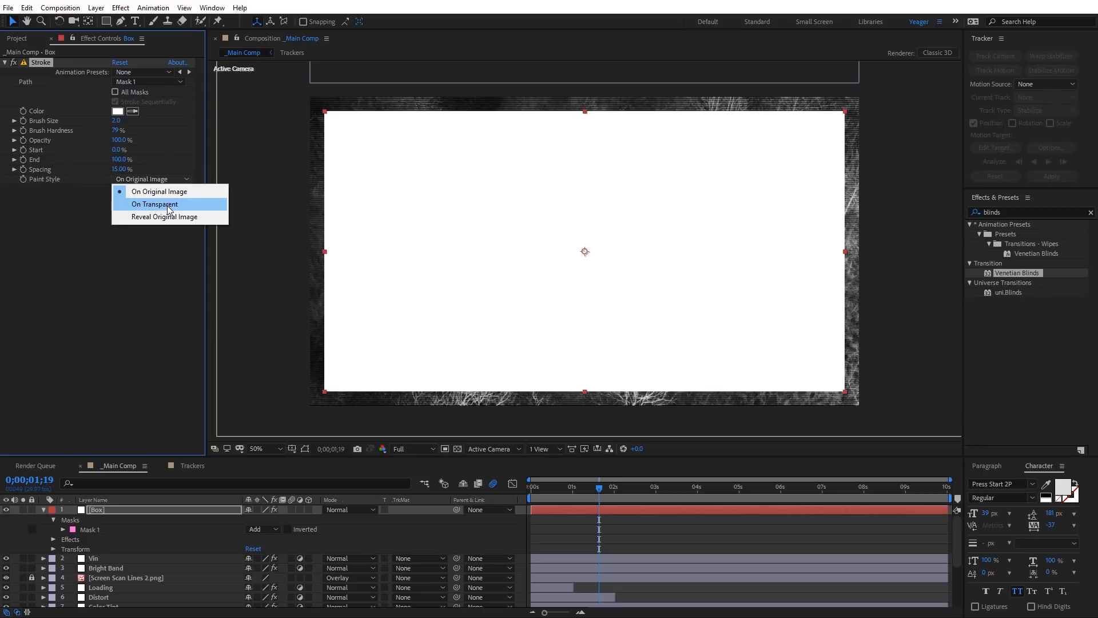
pyautogui.click(167, 205)
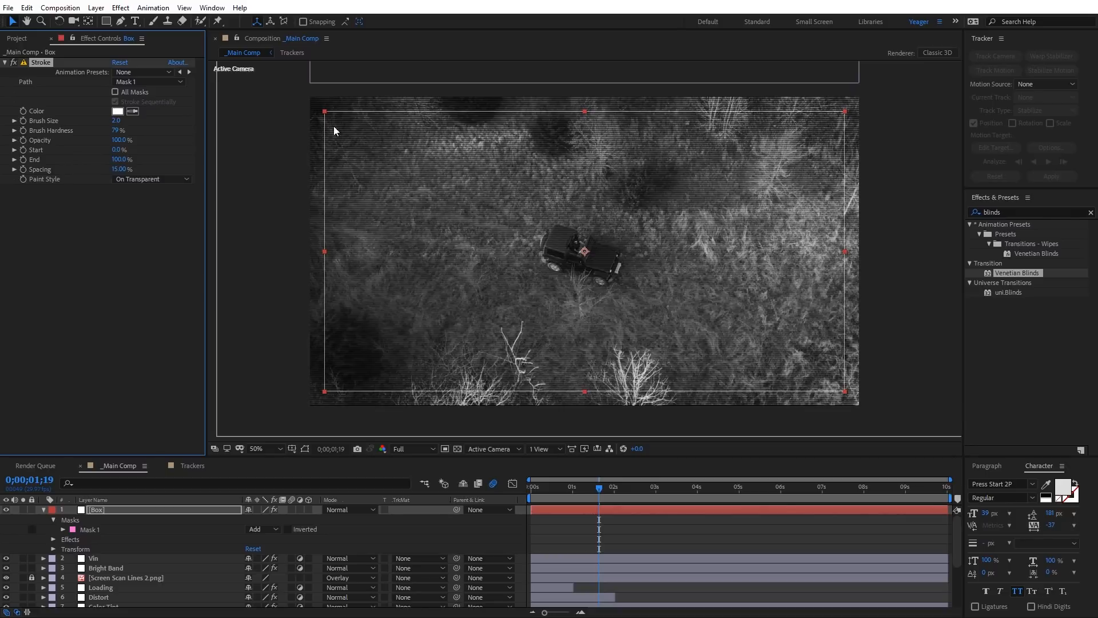
pyautogui.moveTo(116, 121); pyautogui.dragTo(139, 121)
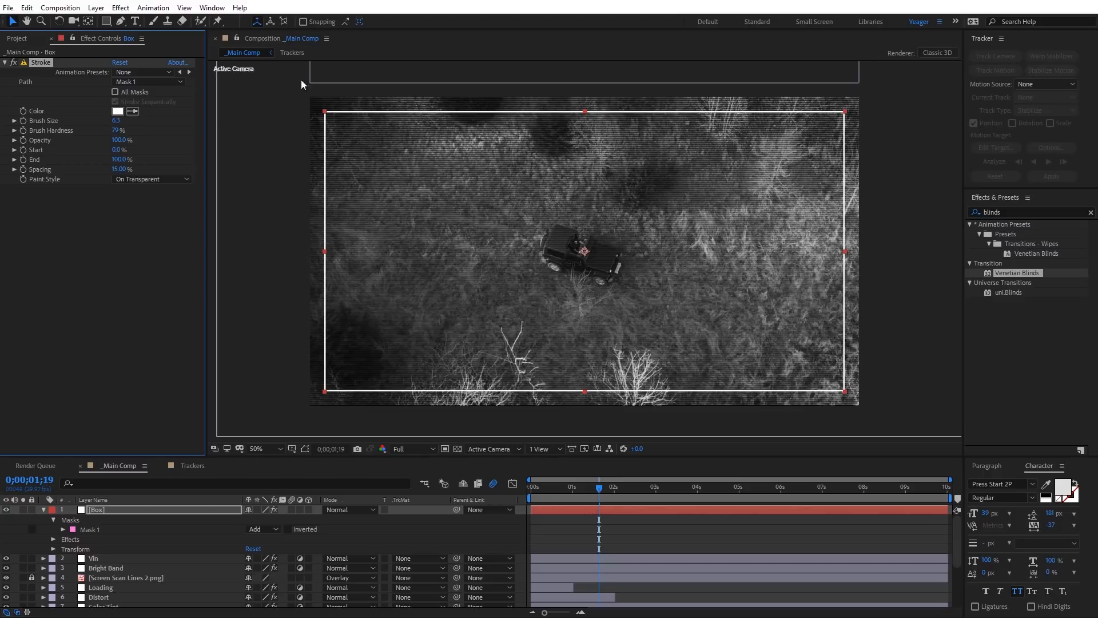
pyautogui.click(122, 7)
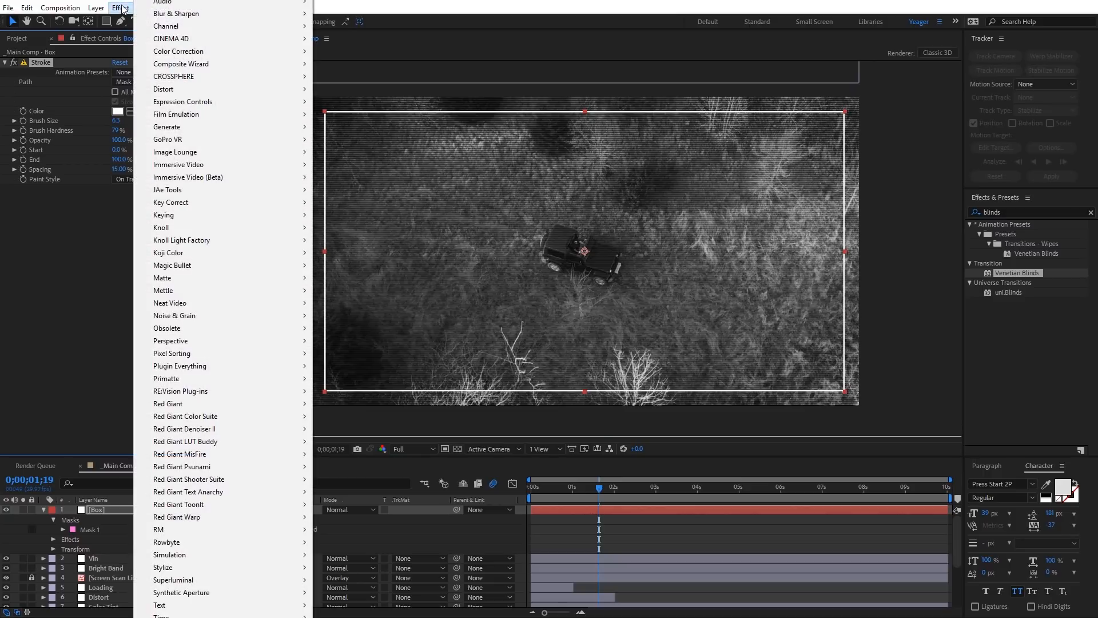
pyautogui.moveTo(240, 127)
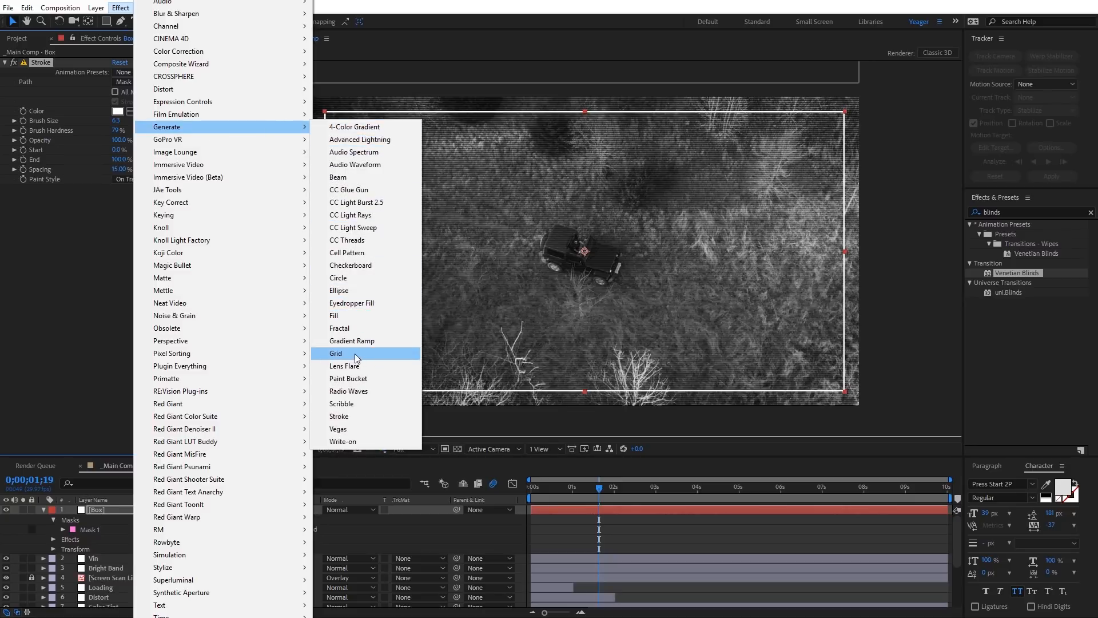
pyautogui.click(115, 231)
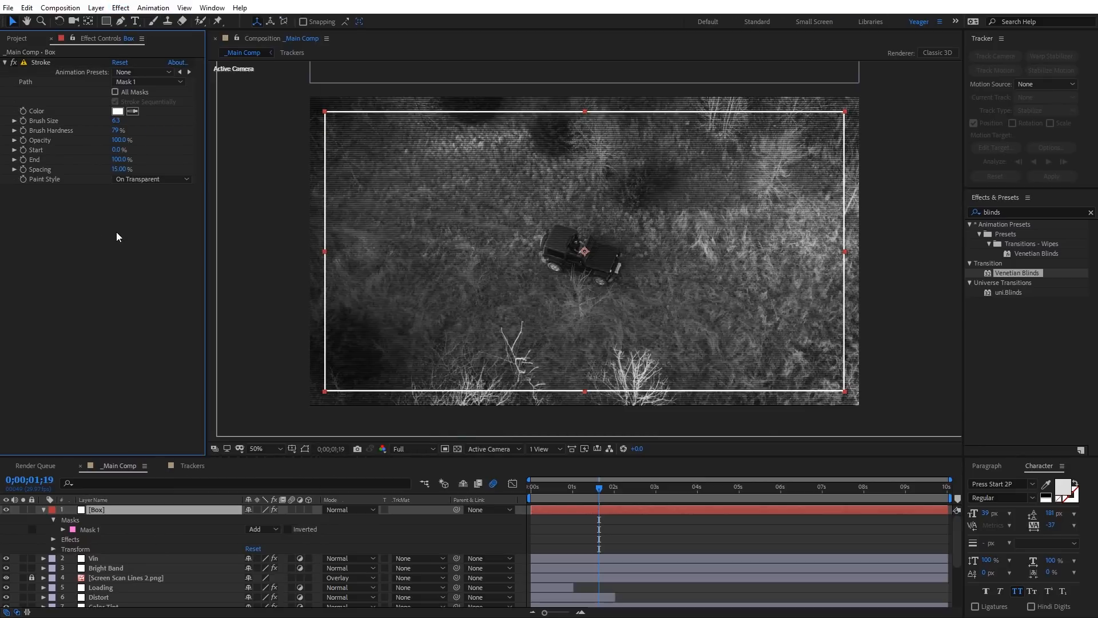
# Step: Reorder the layers so Screen Scan Lines 2.png is uppermost, followed by Bright Band, Vin and Box
pyautogui.scroll(1, 324, 222)
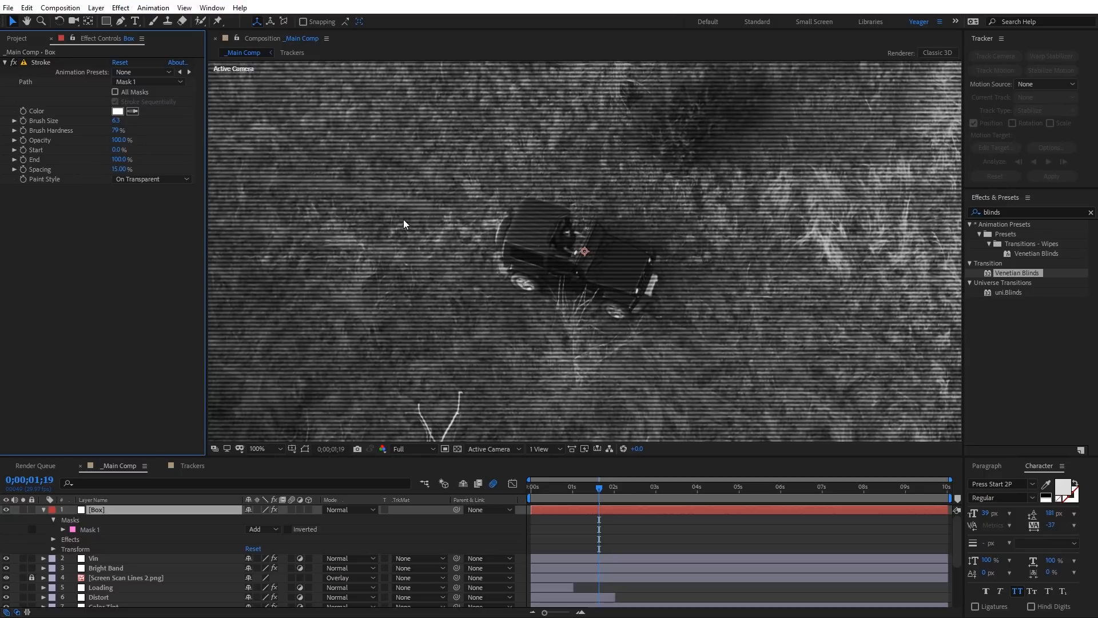
pyautogui.moveTo(395, 202); pyautogui.dragTo(736, 341)
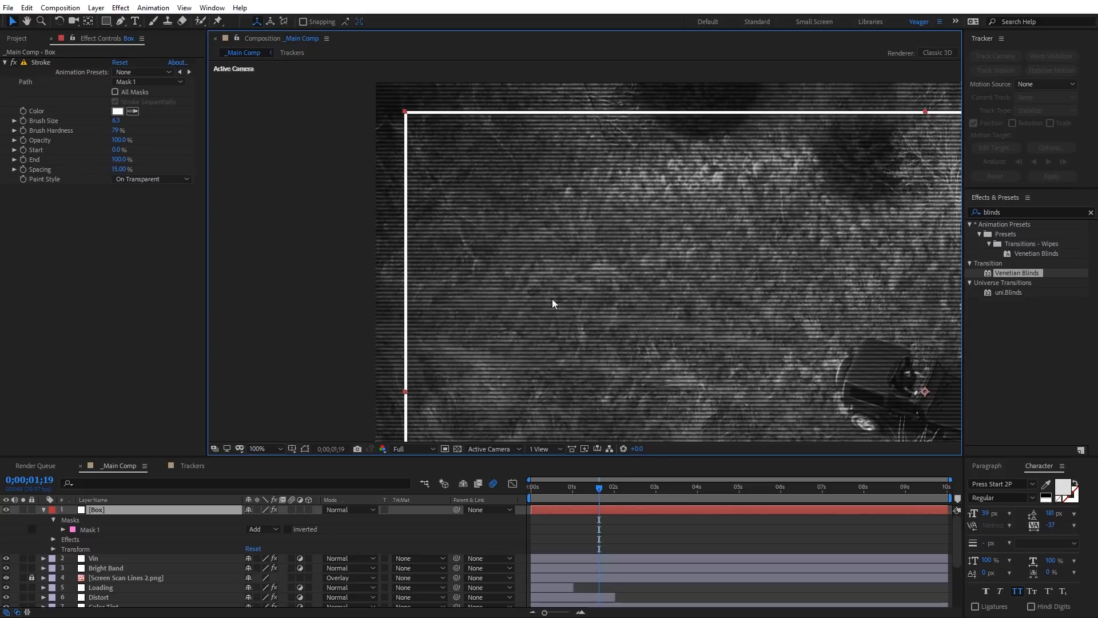
pyautogui.moveTo(736, 307); pyautogui.dragTo(539, 235)
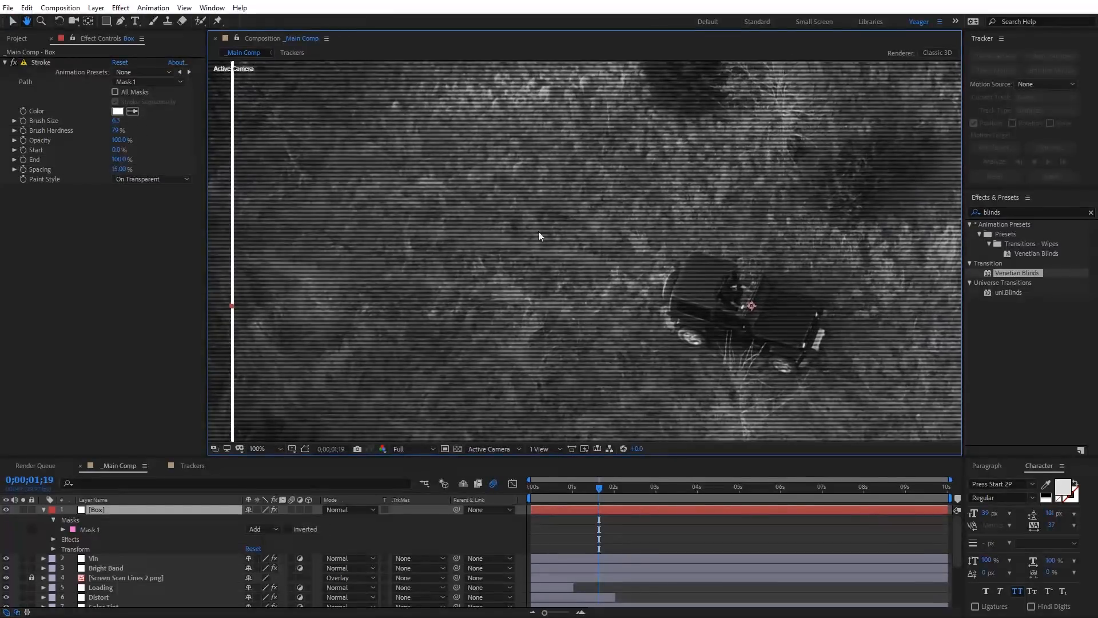
pyautogui.moveTo(286, 250); pyautogui.dragTo(428, 231)
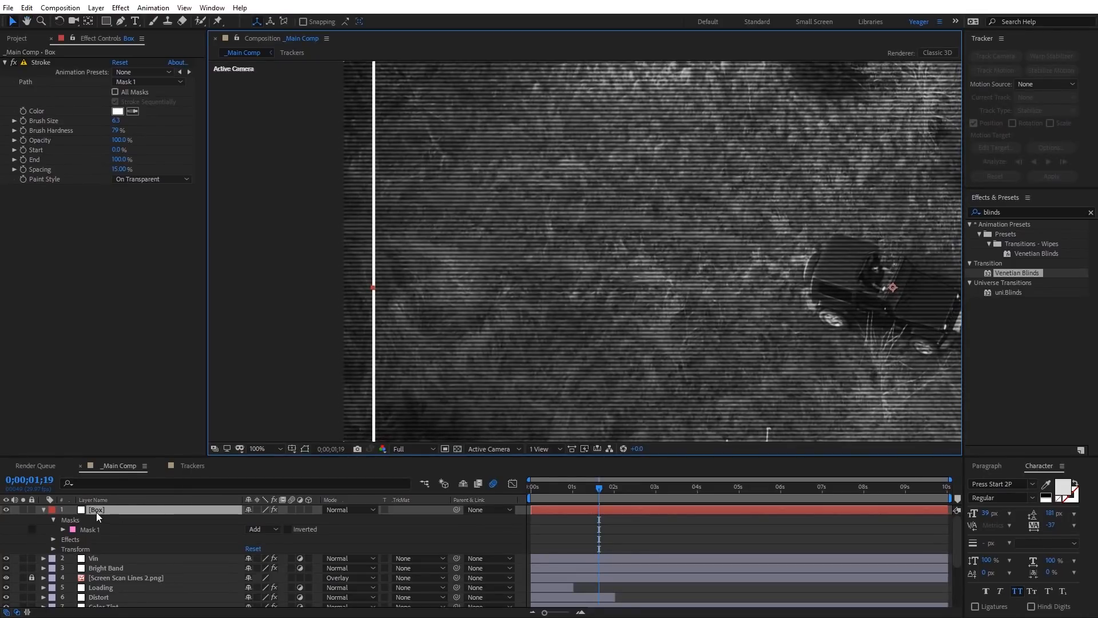
pyautogui.moveTo(102, 509); pyautogui.dragTo(103, 579)
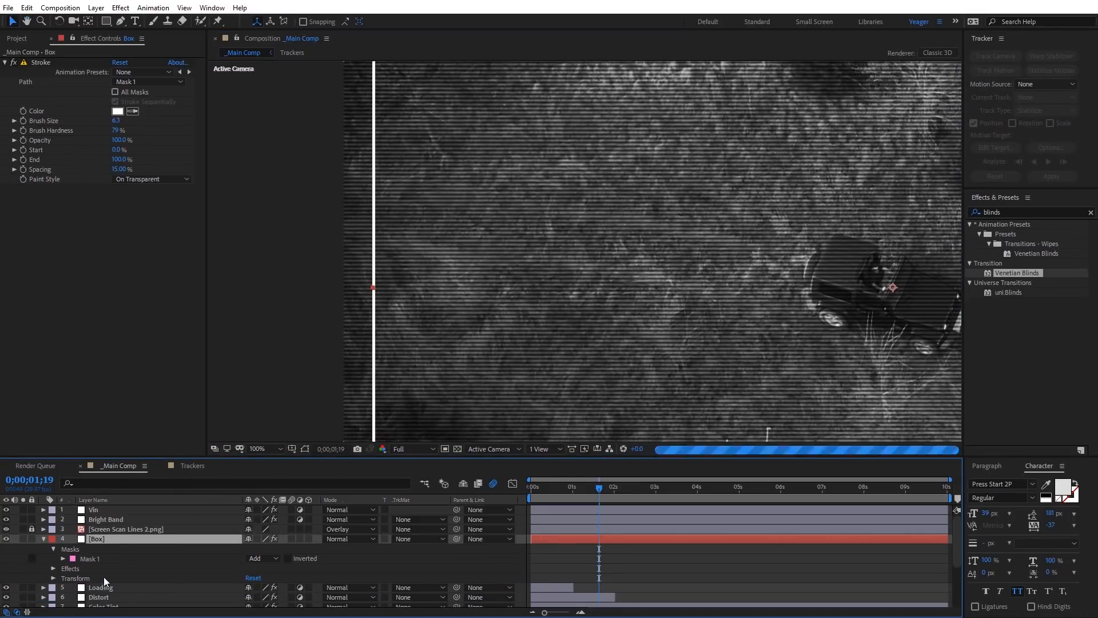
pyautogui.moveTo(98, 512); pyautogui.dragTo(100, 521)
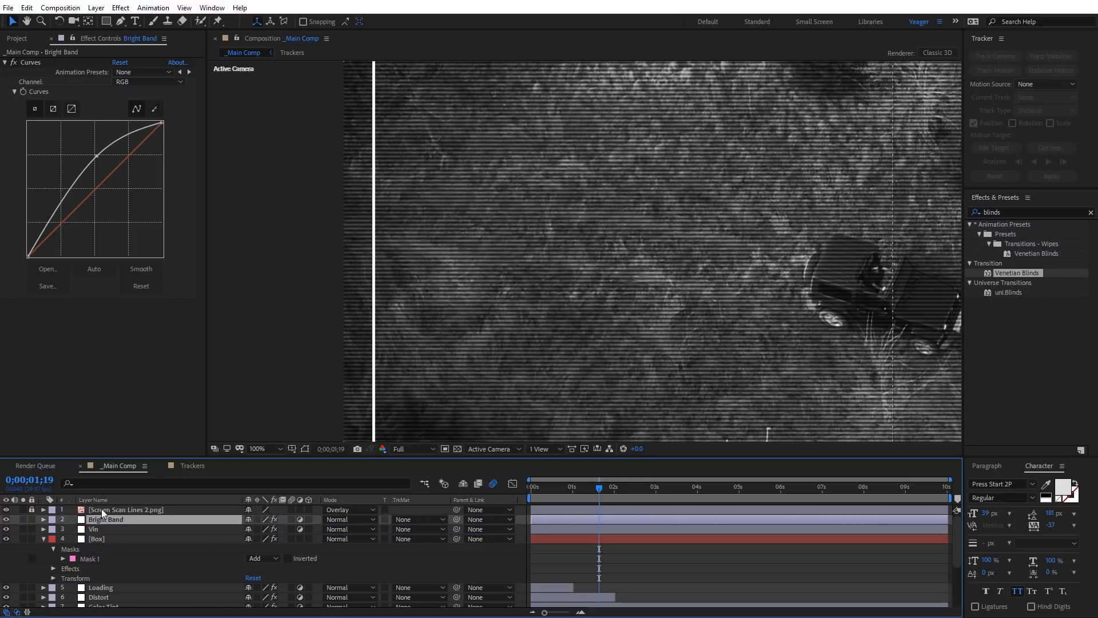
# Step: Apply Gaussian Blur to the Box layer and set its blurriness to 6.5
pyautogui.click(92, 538)
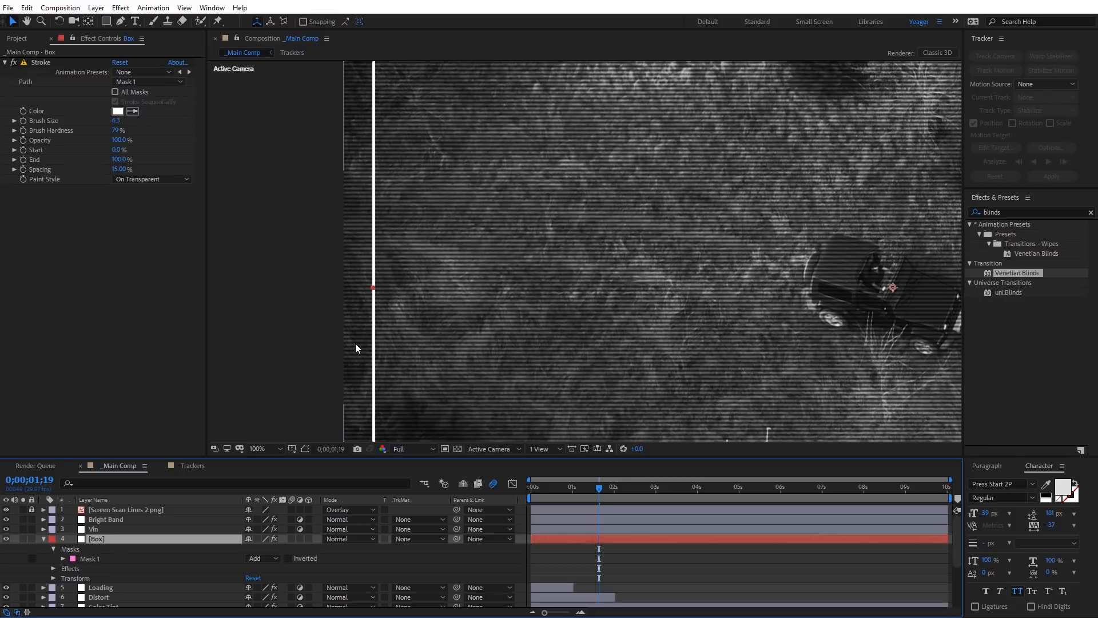
pyautogui.click(121, 10)
pyautogui.moveTo(297, 14)
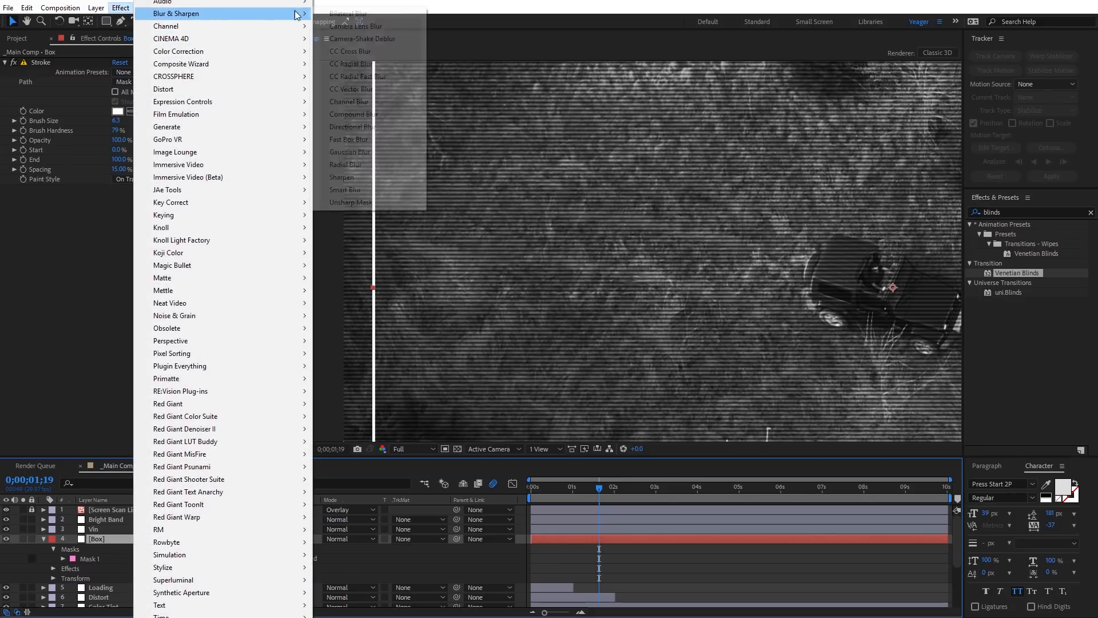
pyautogui.click(360, 152)
pyautogui.scroll(1, 366, 218)
pyautogui.moveTo(297, 225); pyautogui.dragTo(505, 238)
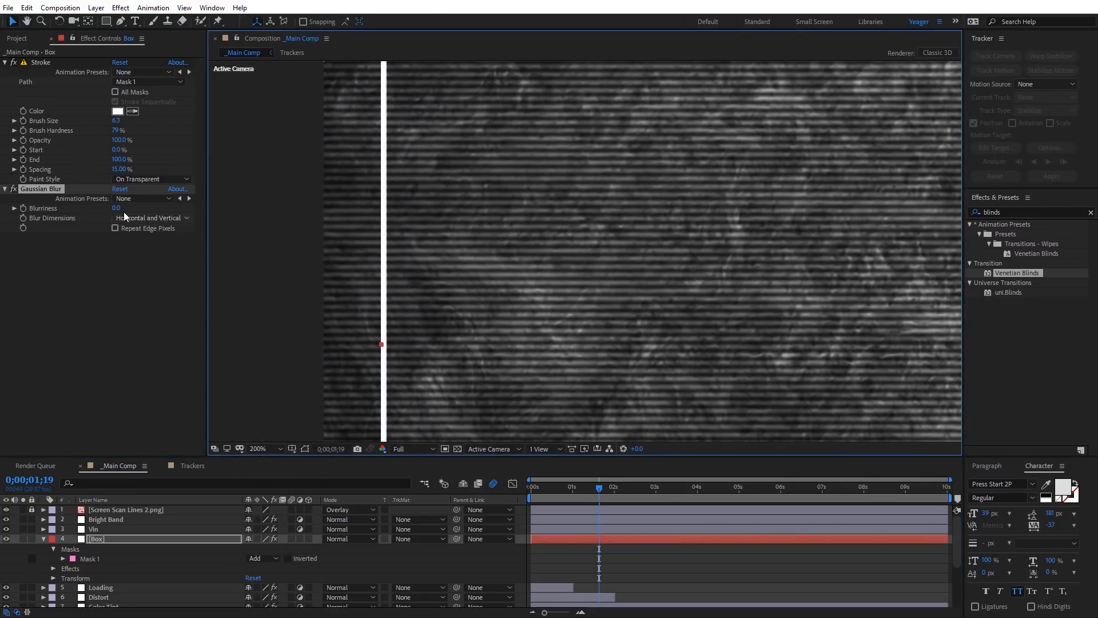
pyautogui.moveTo(116, 208); pyautogui.dragTo(150, 209)
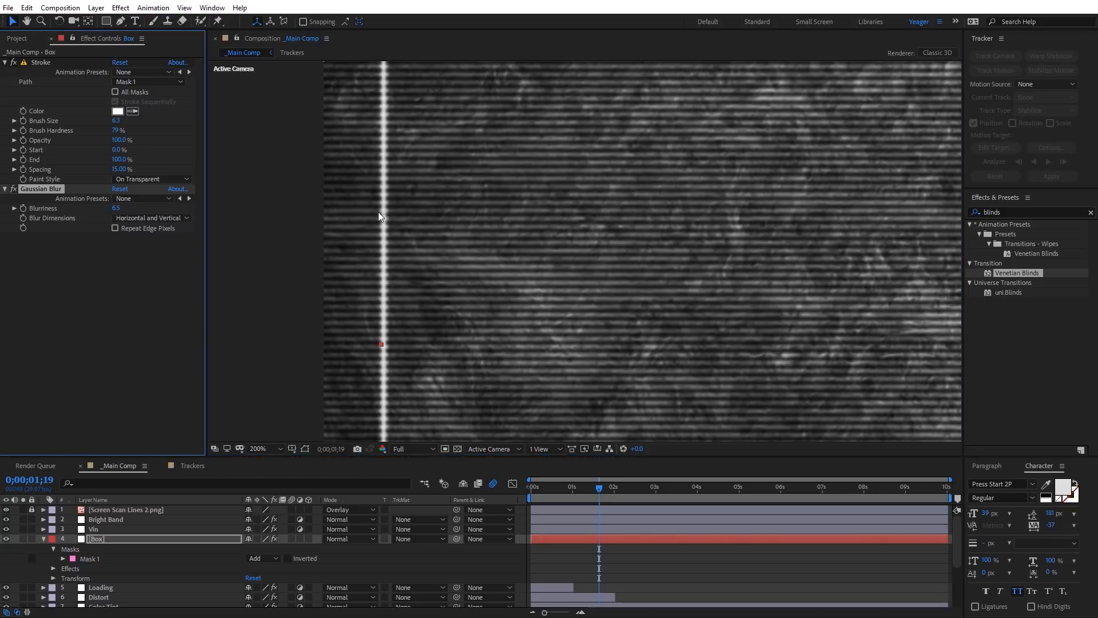
# Step: Set the Box layer's Stroke color to light grey C6C6C6
pyautogui.scroll(-1, 458, 209)
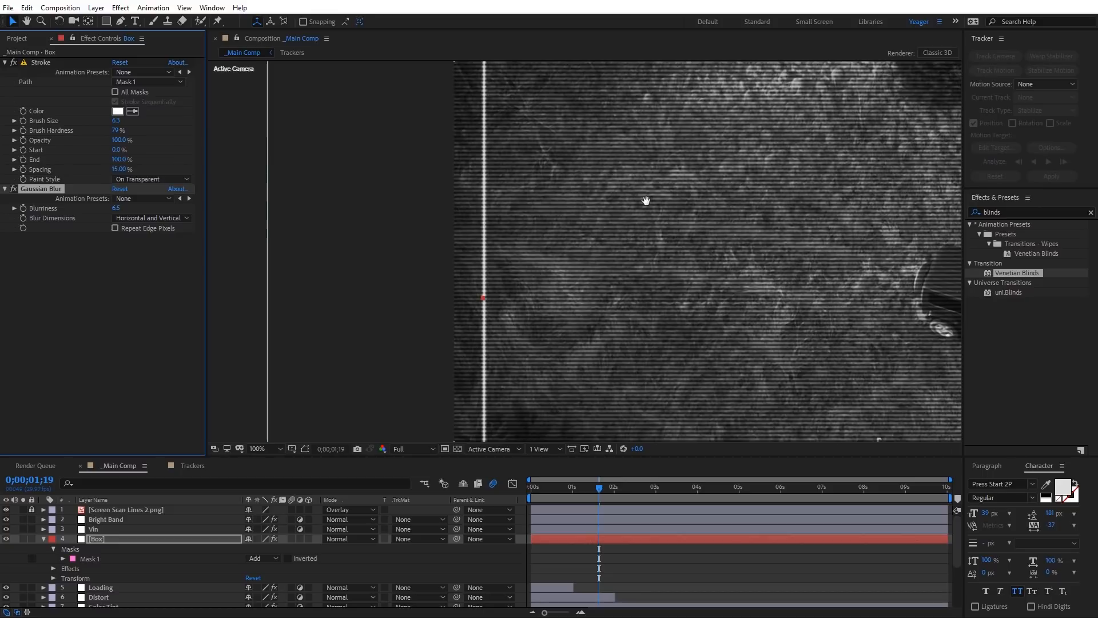
pyautogui.moveTo(646, 200); pyautogui.dragTo(574, 316)
pyautogui.moveTo(489, 273); pyautogui.dragTo(529, 241)
pyautogui.scroll(1, 425, 255)
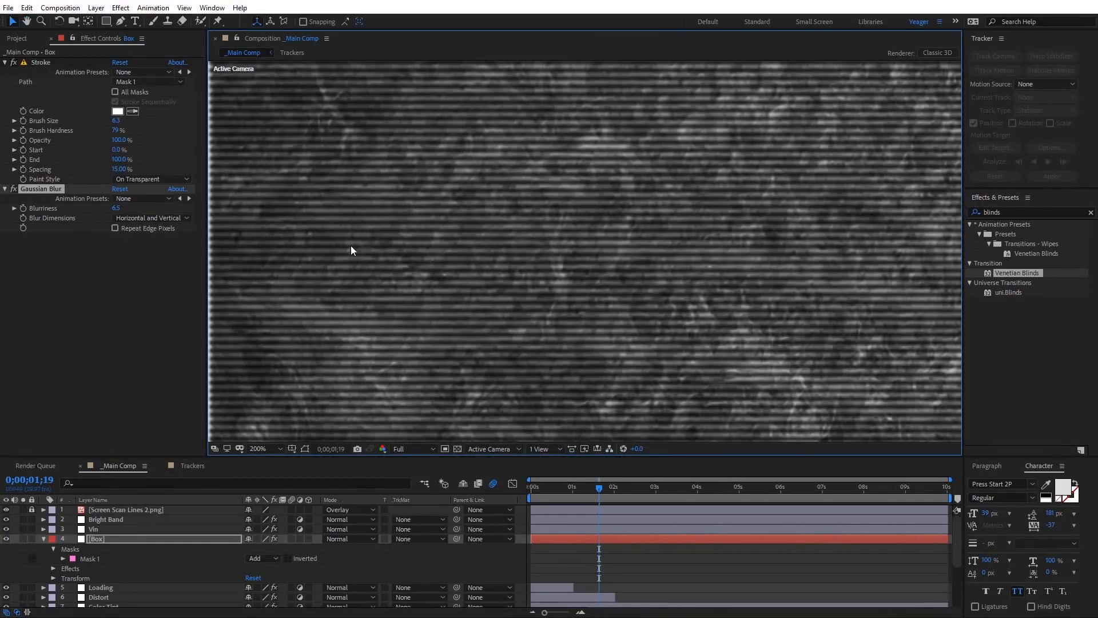
pyautogui.moveTo(299, 235); pyautogui.dragTo(487, 240)
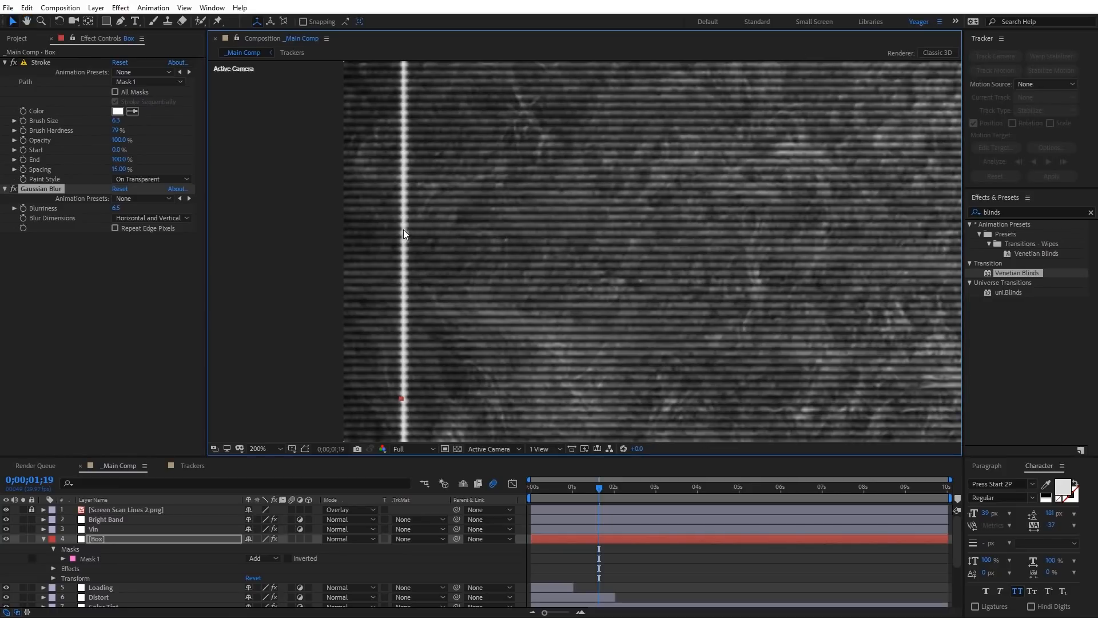
pyautogui.click(117, 111)
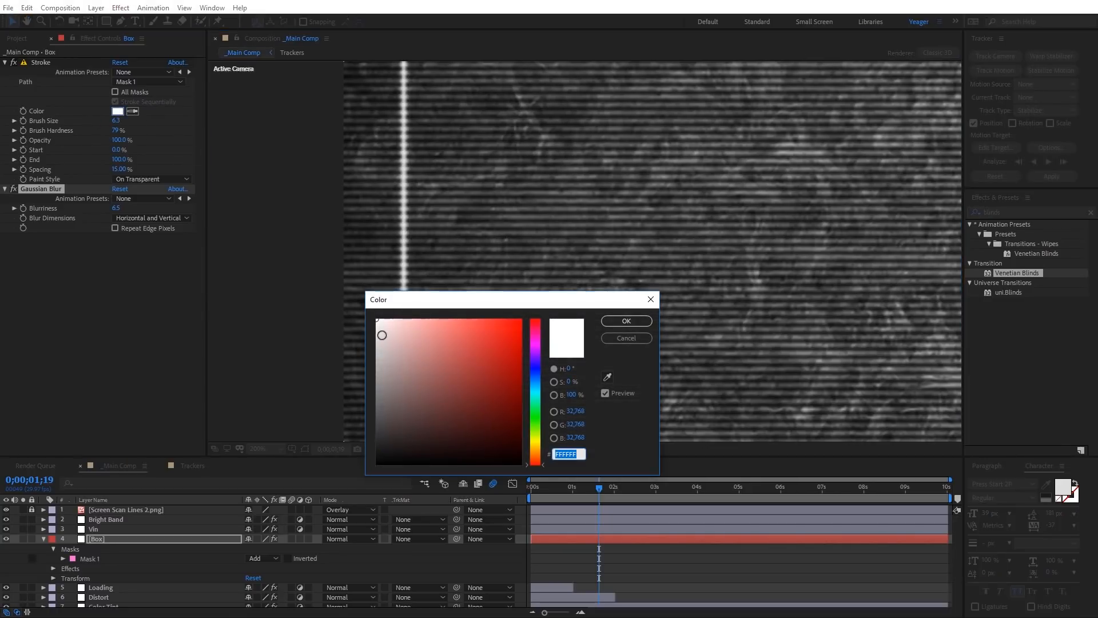
pyautogui.moveTo(379, 333); pyautogui.dragTo(373, 353)
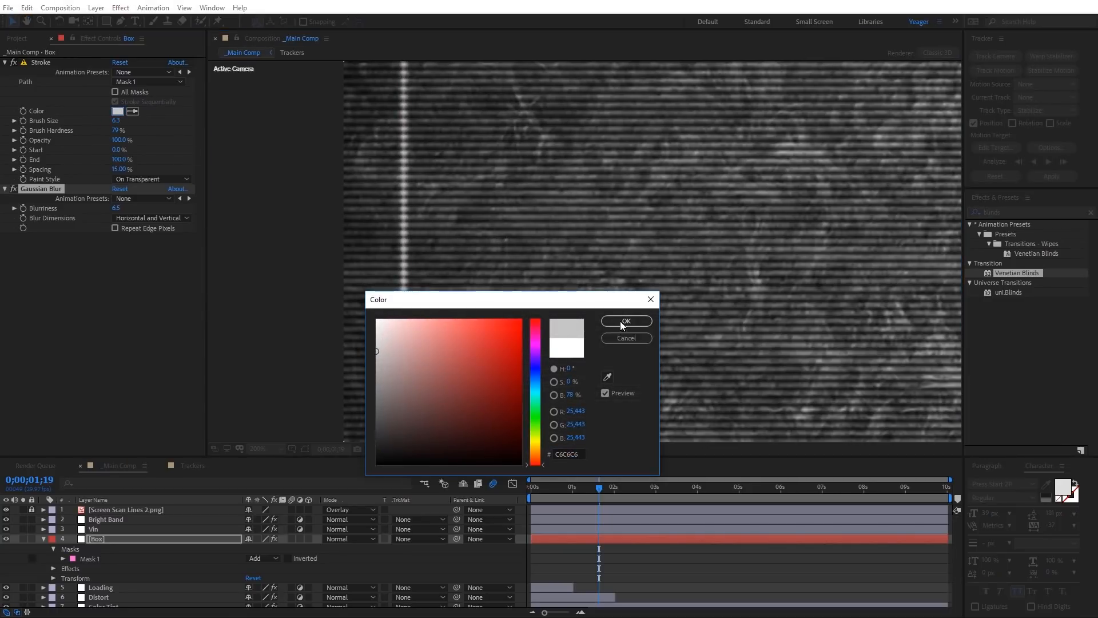
pyautogui.click(626, 321)
# Step: Lower the Box layer's opacity to 75%
pyautogui.scroll(-1, 624, 285)
pyautogui.moveTo(795, 267); pyautogui.dragTo(189, 338)
pyautogui.scroll(-2, 476, 287)
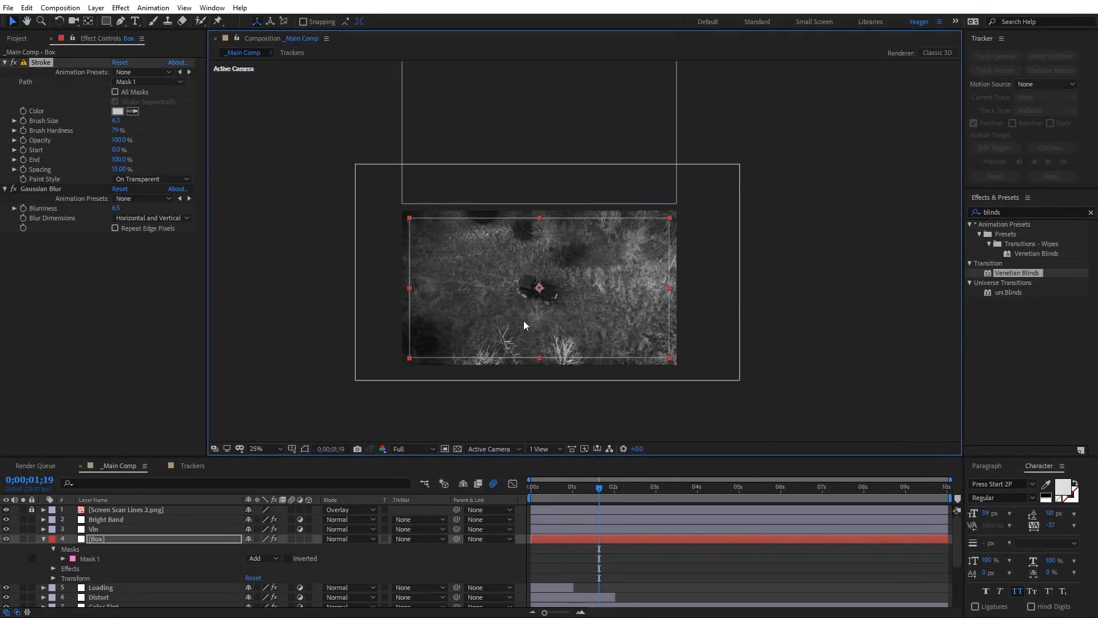
pyautogui.scroll(2, 532, 317)
pyautogui.moveTo(540, 313); pyautogui.dragTo(567, 243)
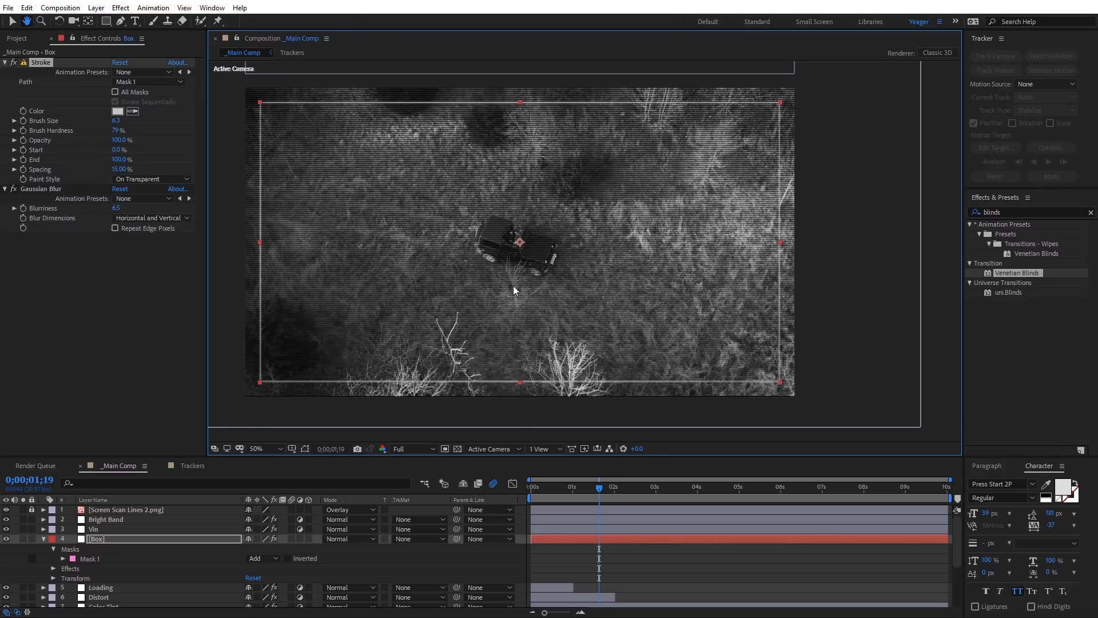
pyautogui.press('v')
pyautogui.press('t')
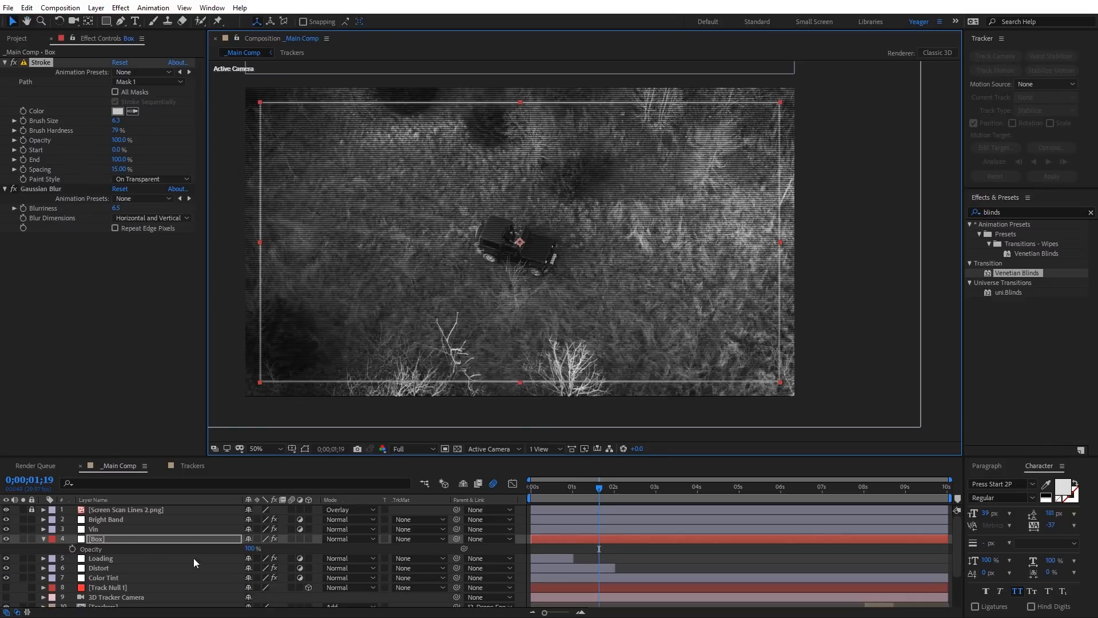
pyautogui.moveTo(250, 553); pyautogui.dragTo(234, 550)
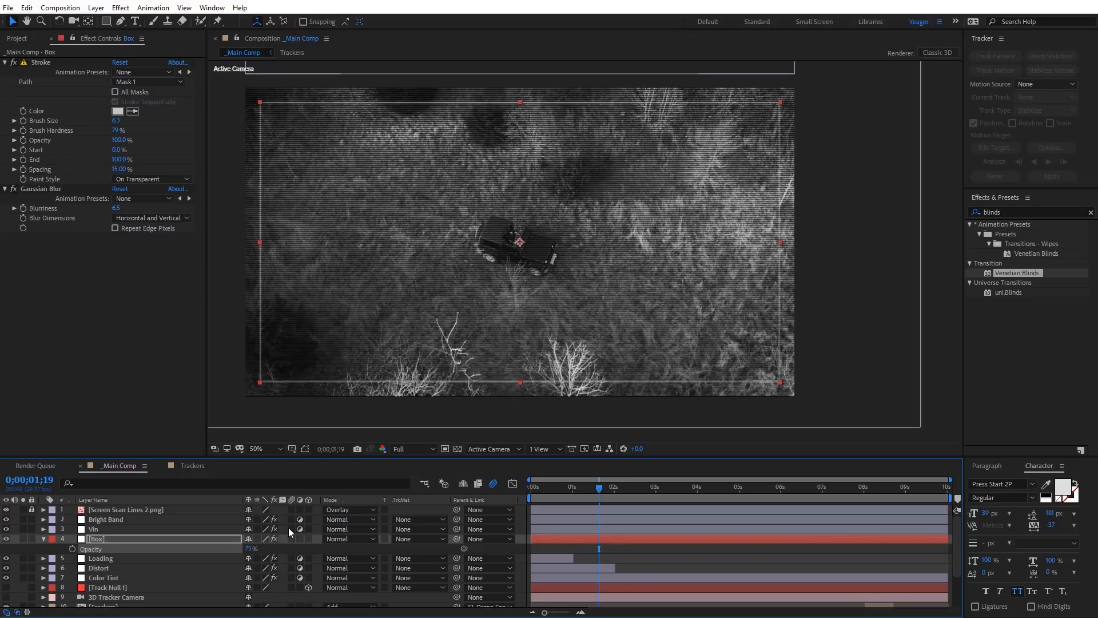
# Step: Add Screen Square Corners.png to the main composition directly above the Box layer and check its corner brackets around the vehicle
pyautogui.click(17, 39)
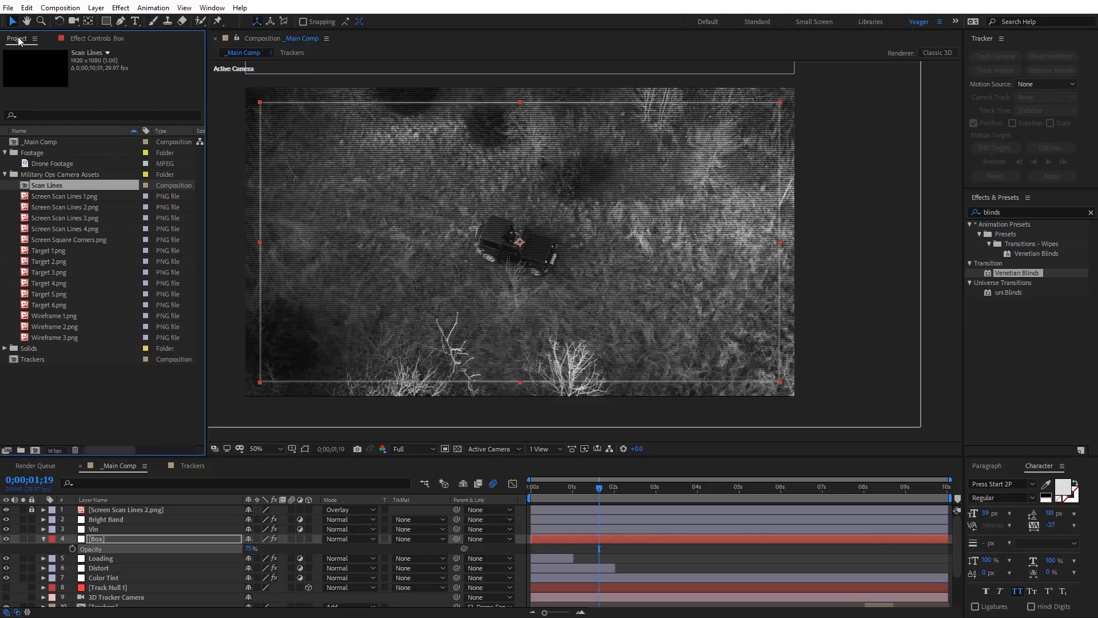
pyautogui.click(46, 240)
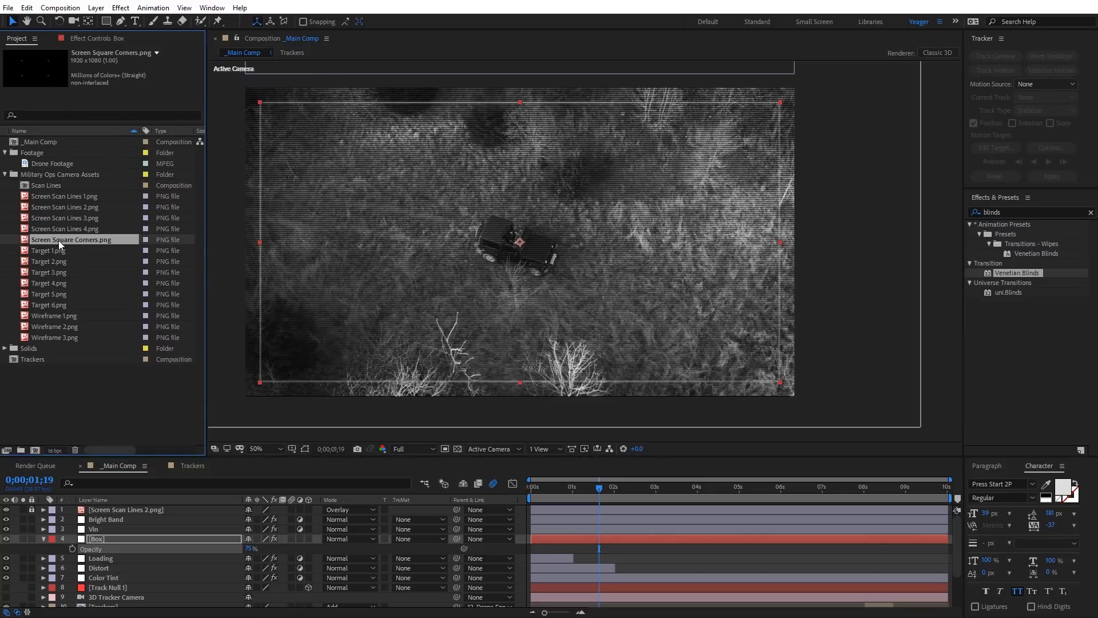
pyautogui.moveTo(43, 239); pyautogui.dragTo(129, 533)
pyautogui.scroll(2, 414, 227)
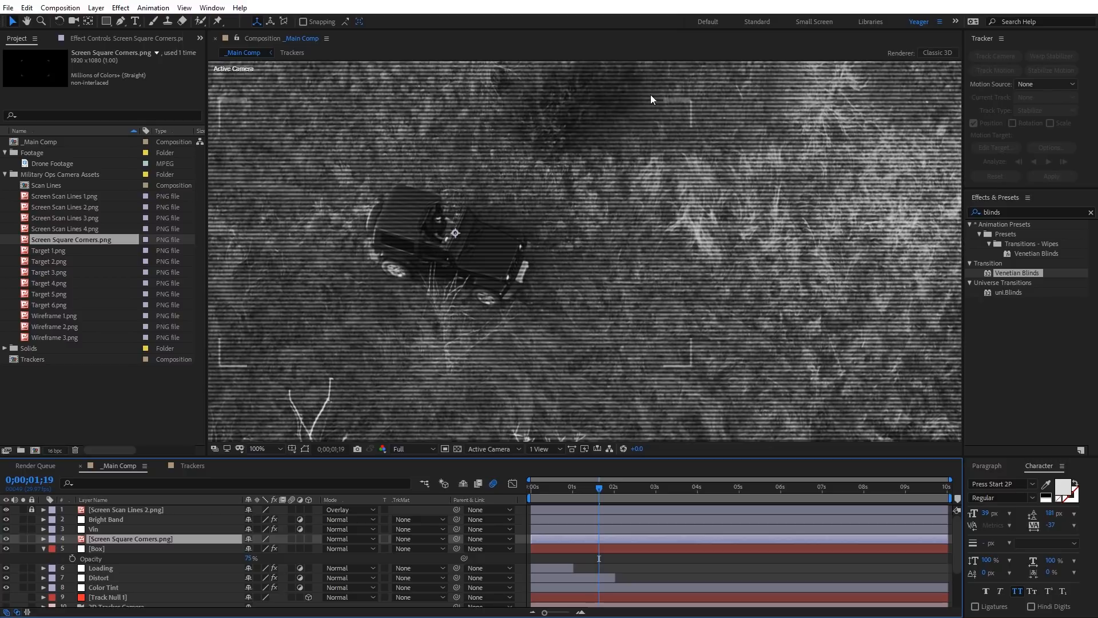
pyautogui.press('space')
pyautogui.moveTo(454, 212); pyautogui.dragTo(517, 234)
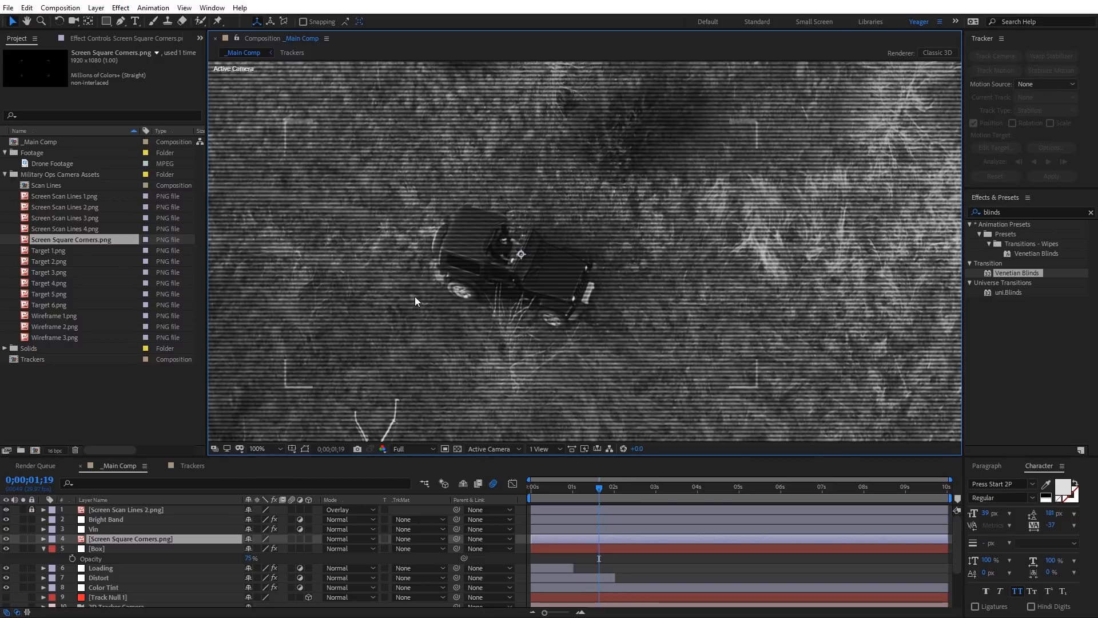
pyautogui.press(',')
pyautogui.press(',')
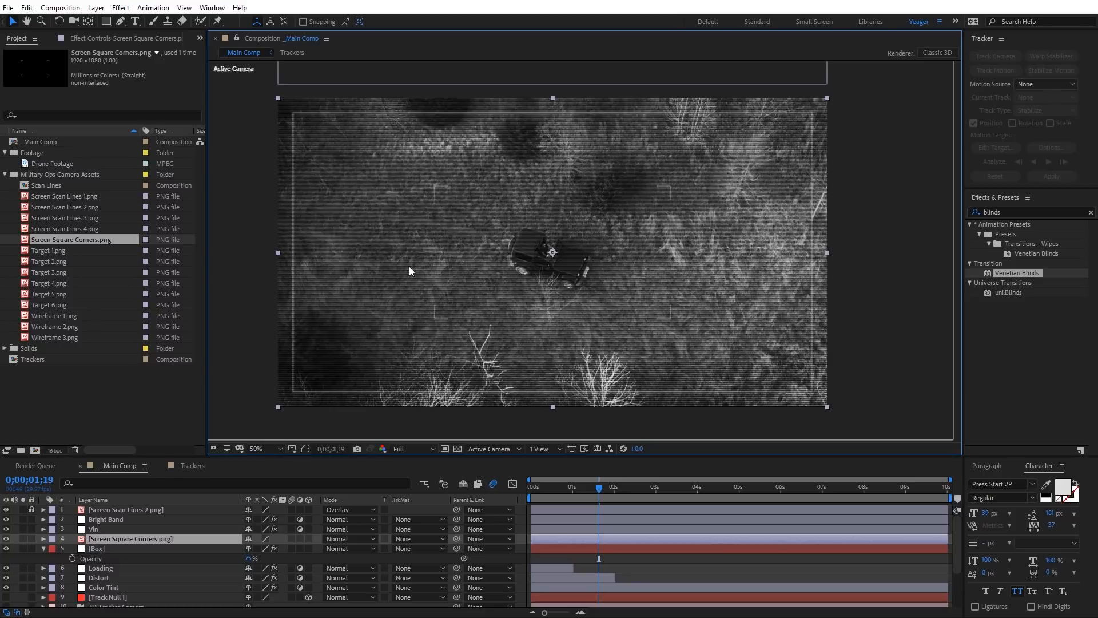
# Step: Create an adjustment layer above Screen Square Corners.png and name it Zoom
pyautogui.rightClick(230, 226)
pyautogui.moveTo(257, 232)
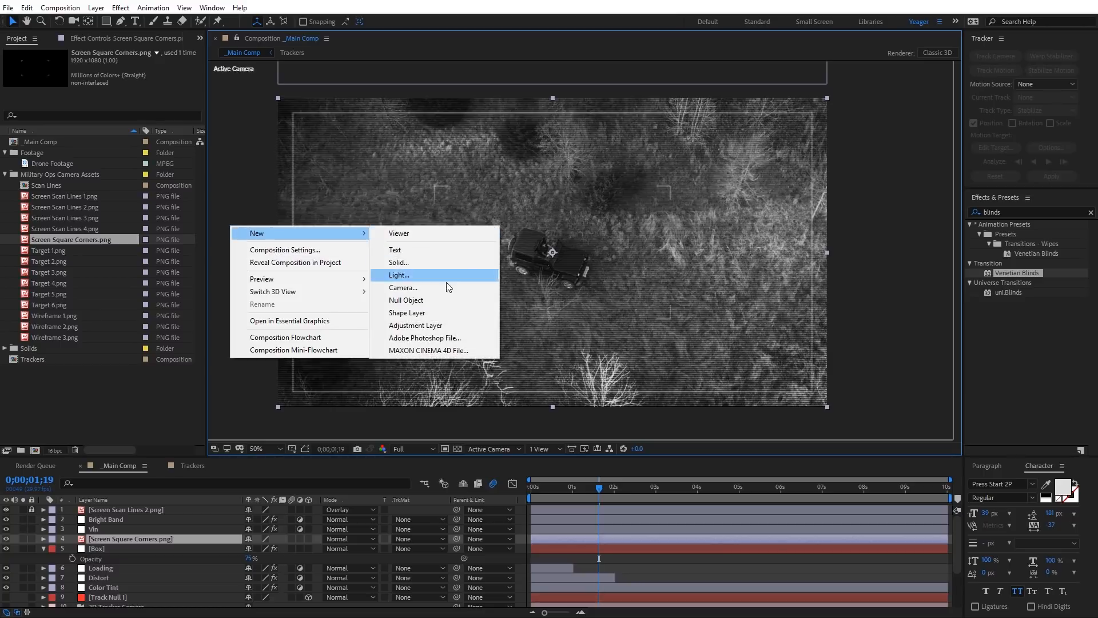
pyautogui.click(434, 325)
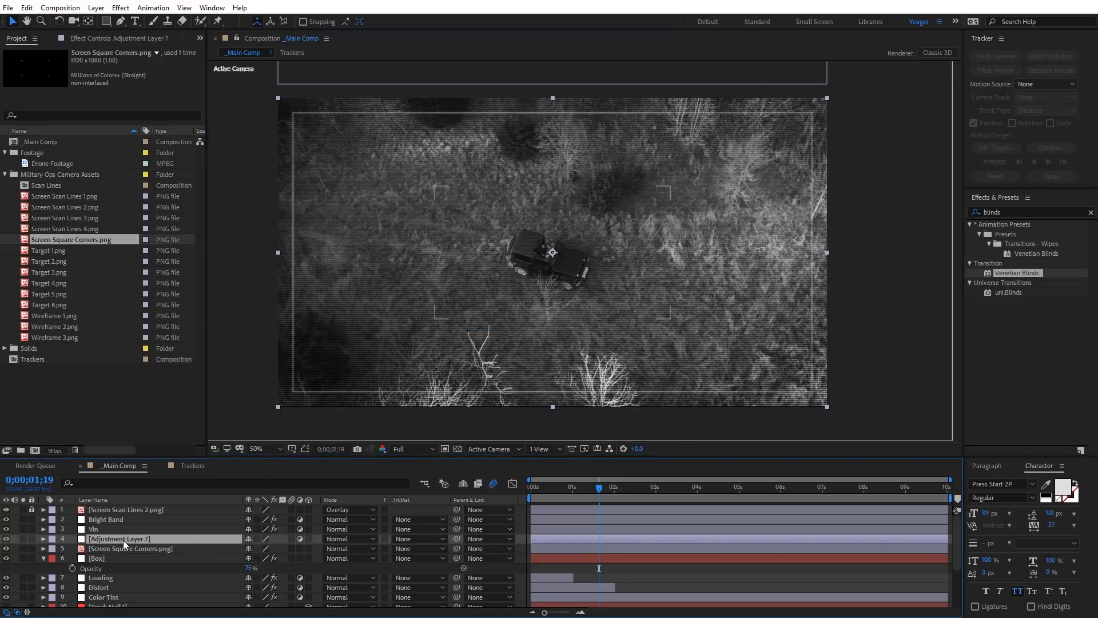
pyautogui.press('Return')
pyautogui.write('Zo')
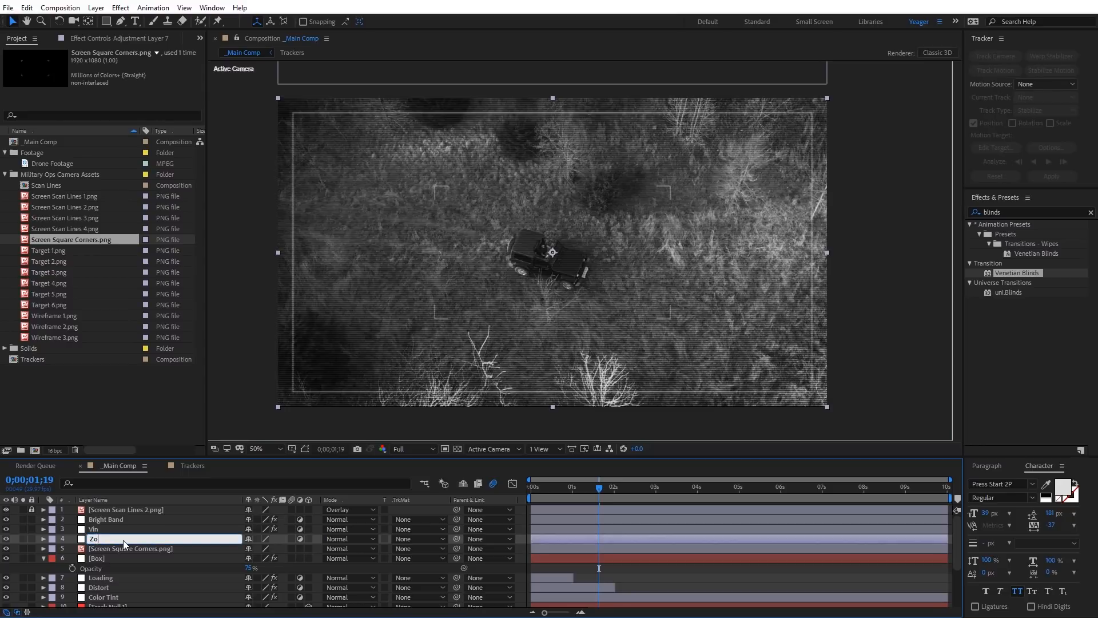
pyautogui.write('om')
pyautogui.press('Return')
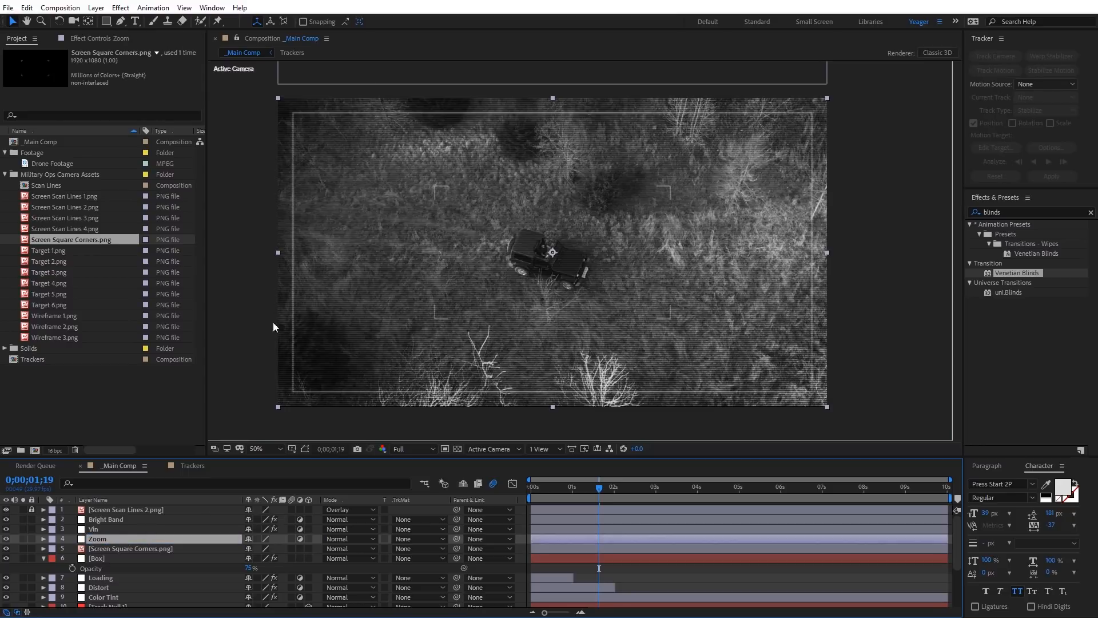
# Step: Apply the Transform effect from the Distort category to the Zoom layer and reveal the layer's own Scale property
pyautogui.click(121, 8)
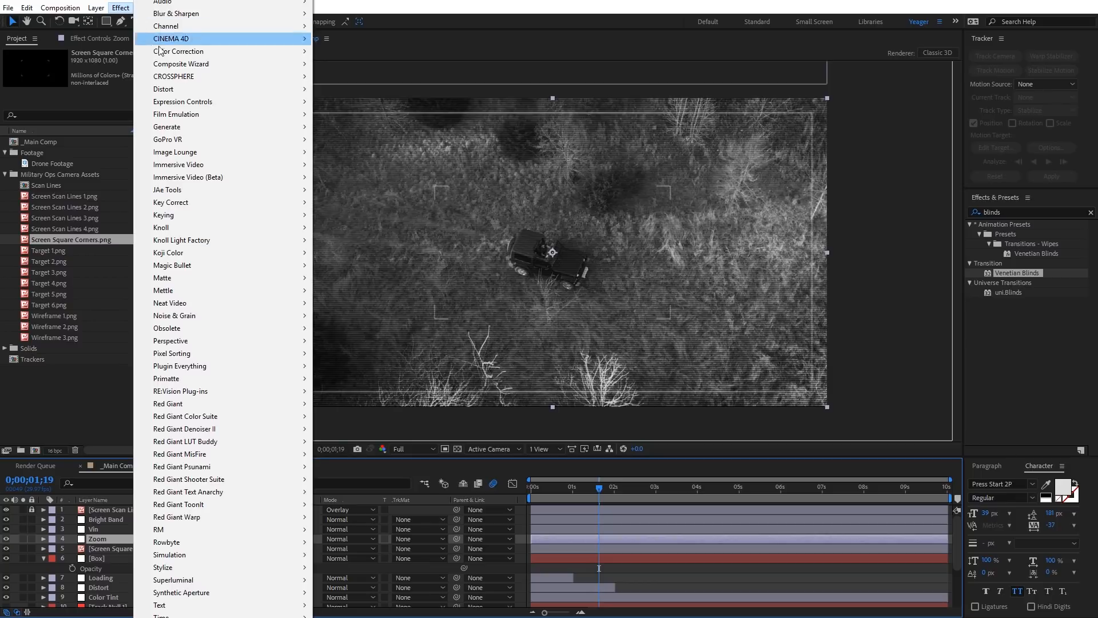
pyautogui.moveTo(180, 93)
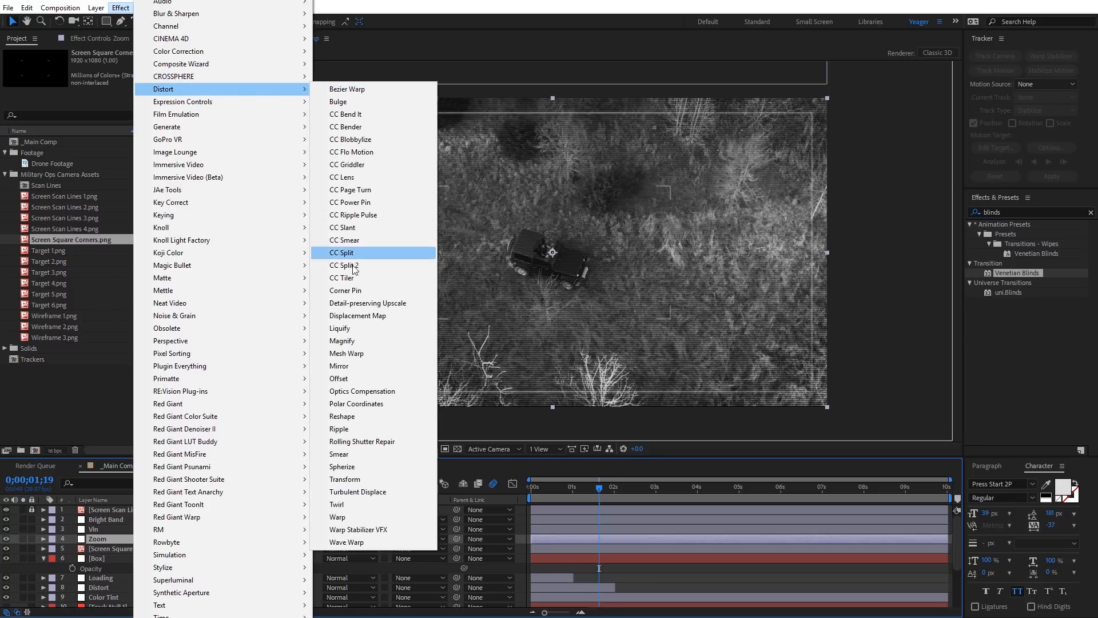
pyautogui.click(355, 478)
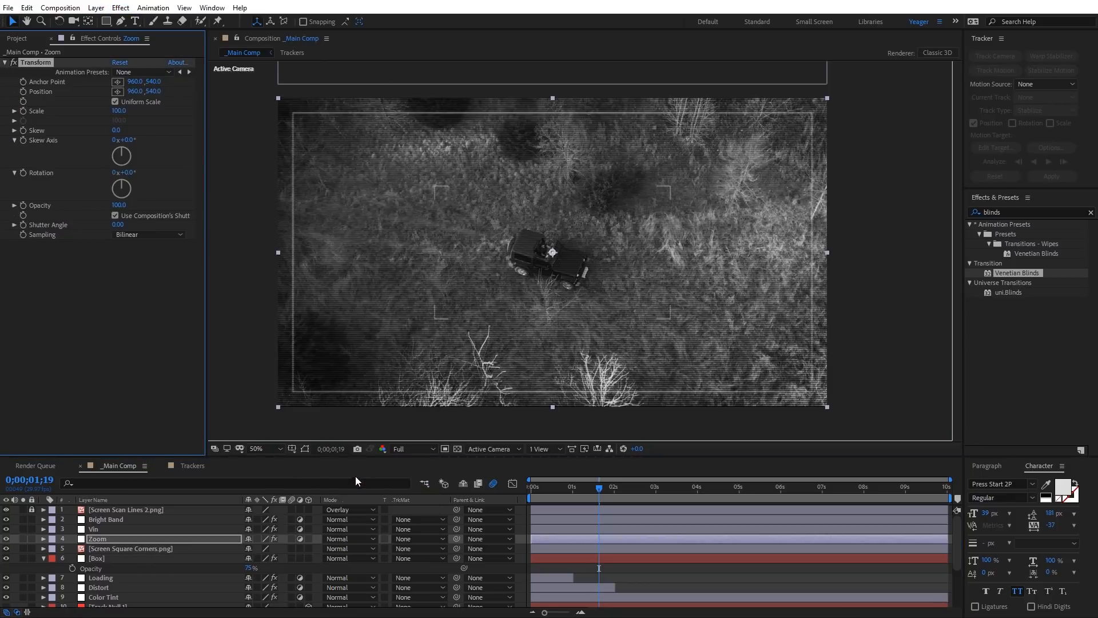
pyautogui.click(92, 539)
pyautogui.press('s')
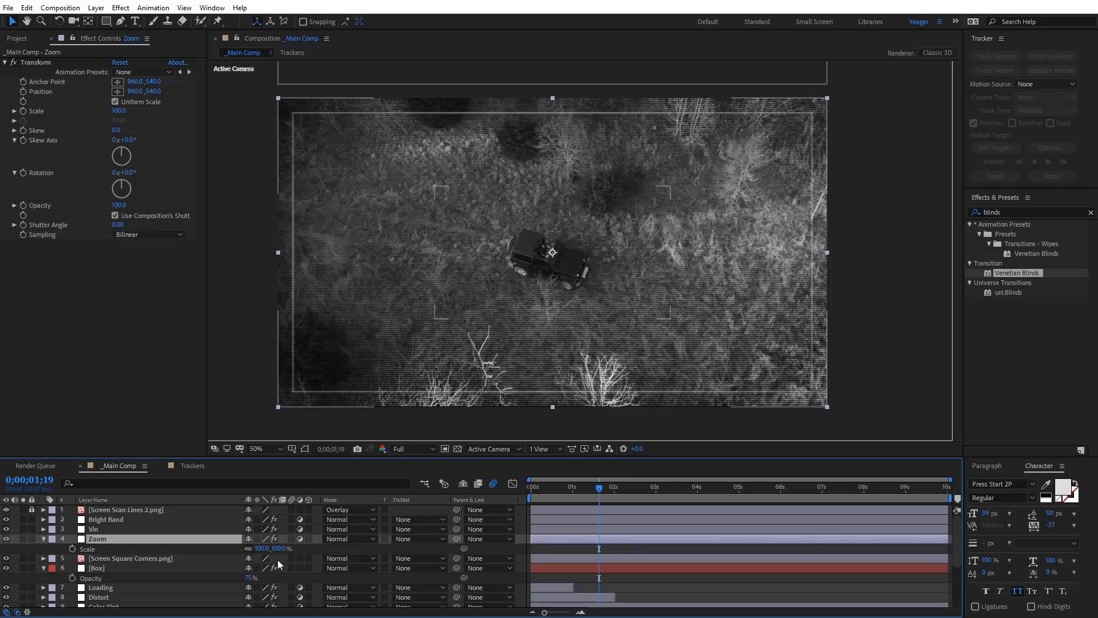
# Step: Scale the Zoom layer down to 42% so its edges line up with the square corner brackets around the vehicle
pyautogui.moveTo(278, 548); pyautogui.dragTo(252, 555)
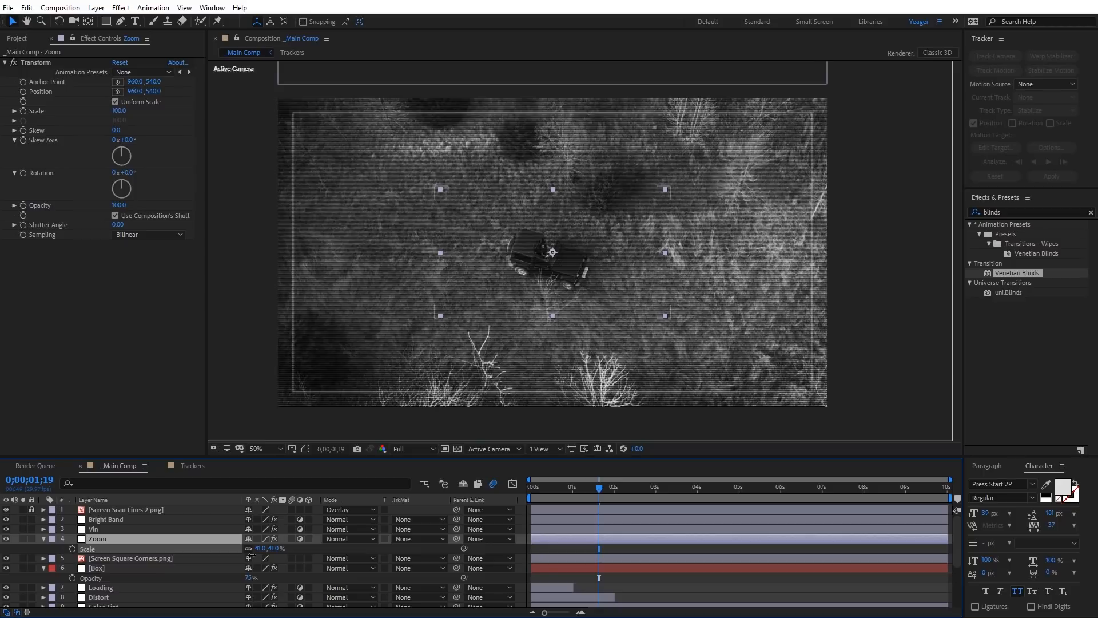
pyautogui.press('/')
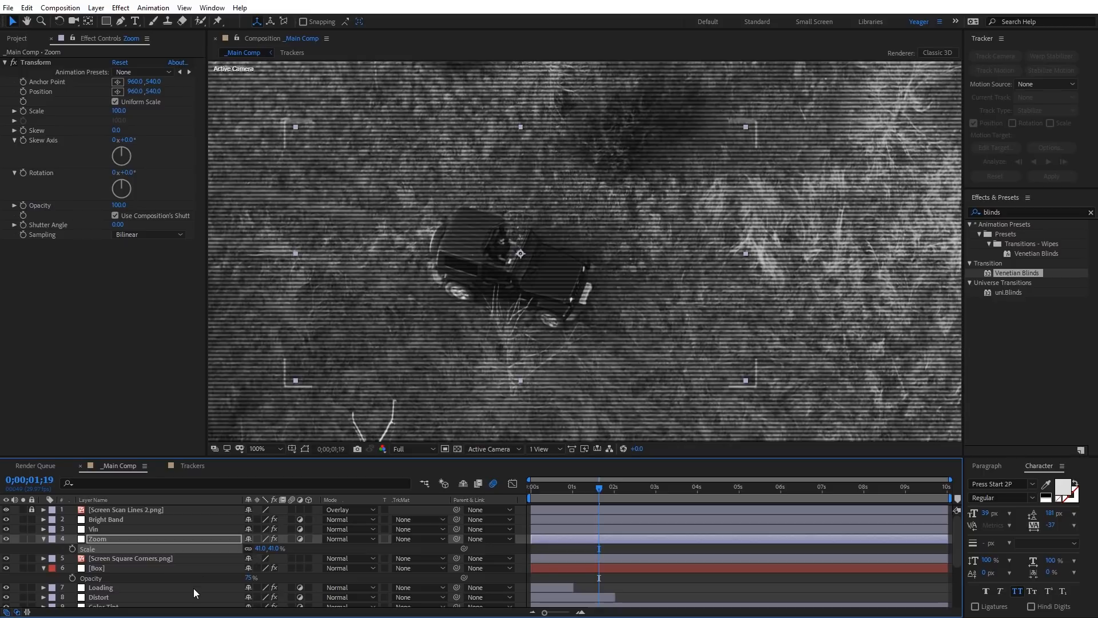
pyautogui.click(274, 549)
pyautogui.write('42')
pyautogui.press('Return')
# Step: Set the Scale of the Zoom layer's Transform effect to 140
pyautogui.moveTo(117, 112); pyautogui.dragTo(139, 111)
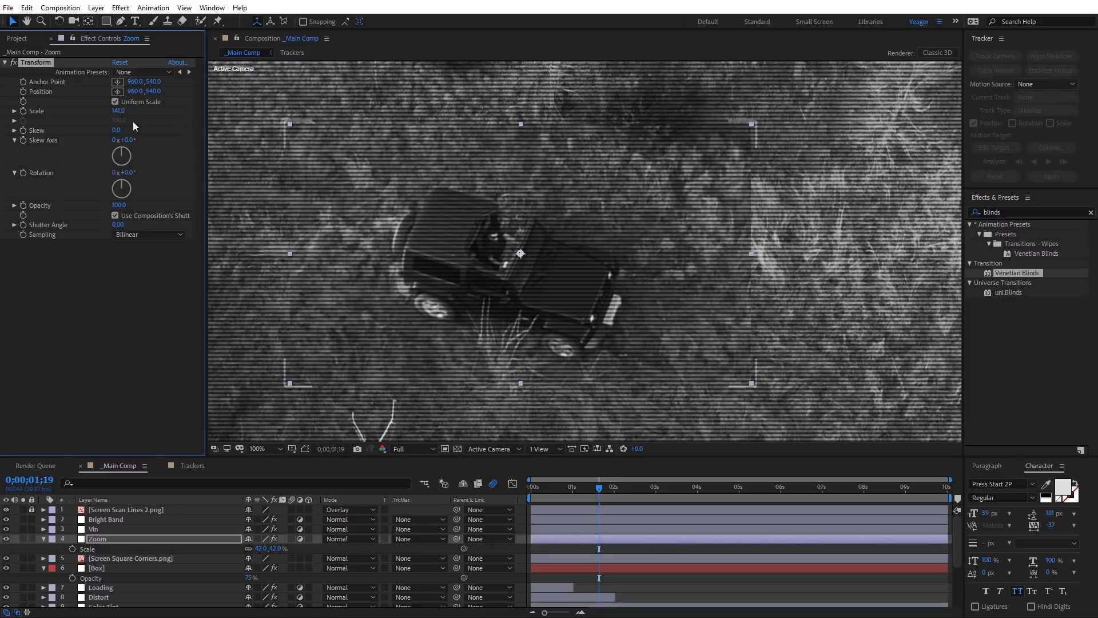
pyautogui.click(117, 112)
pyautogui.write('140')
pyautogui.press('Return')
pyautogui.press(',')
pyautogui.press(',')
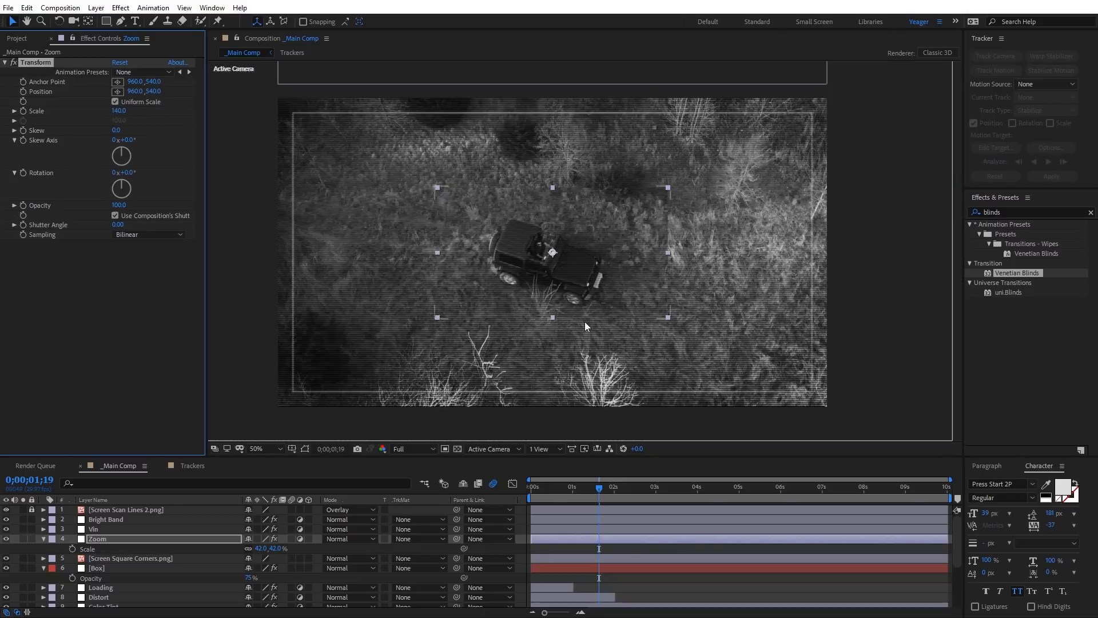
# Step: Preview the zoomed area and set the Scale of the Zoom layer's Transform effect to 150
pyautogui.press('space')
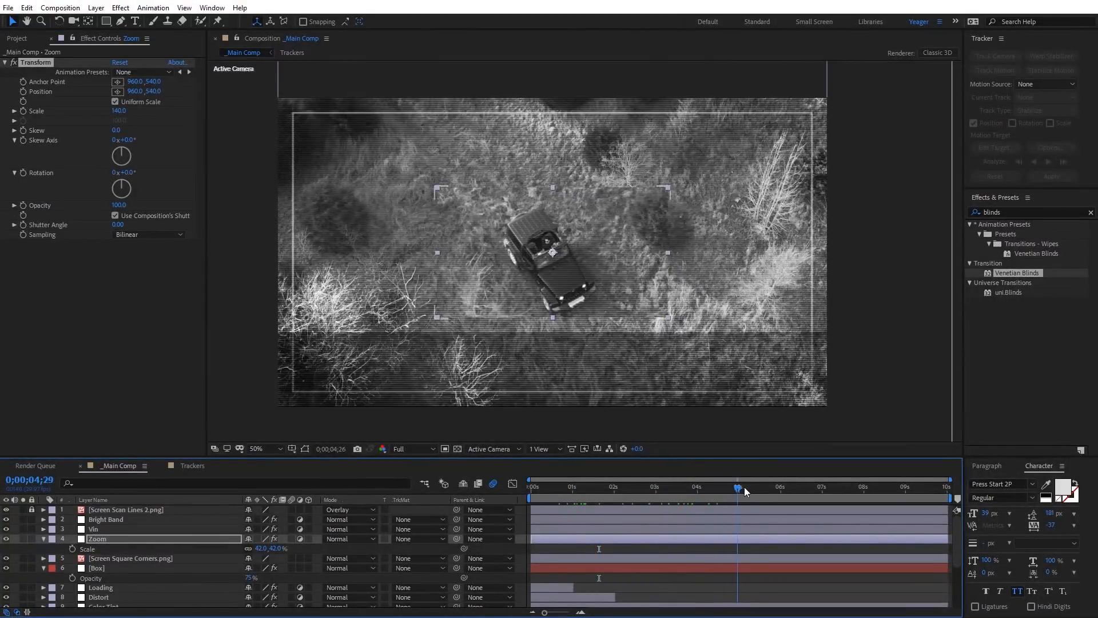
pyautogui.click(684, 489)
pyautogui.click(121, 111)
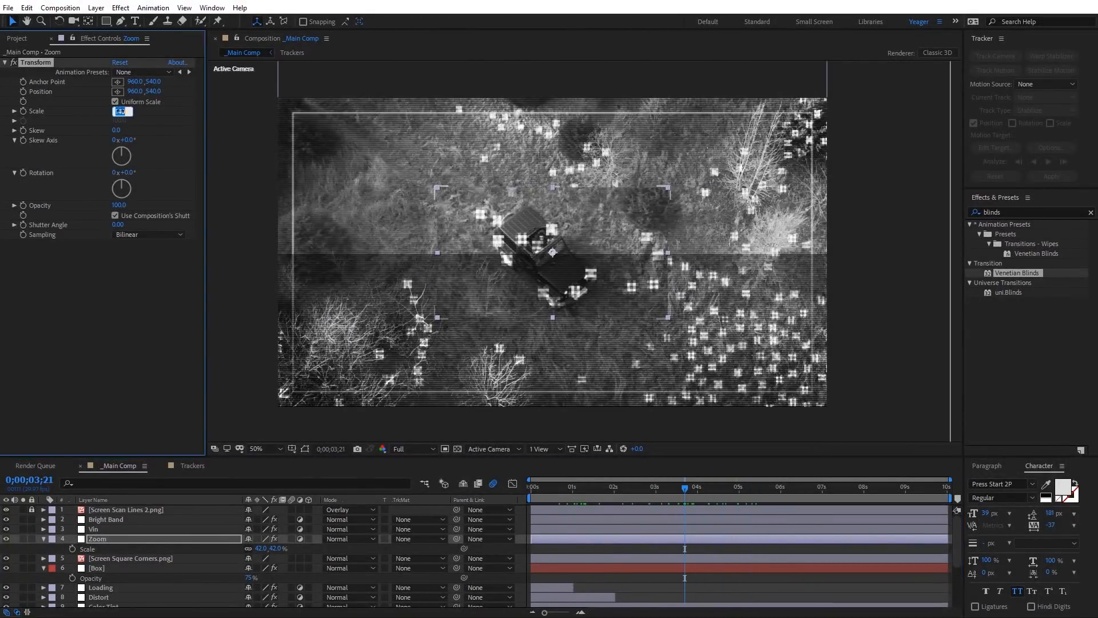
pyautogui.write('150')
pyautogui.press('Return')
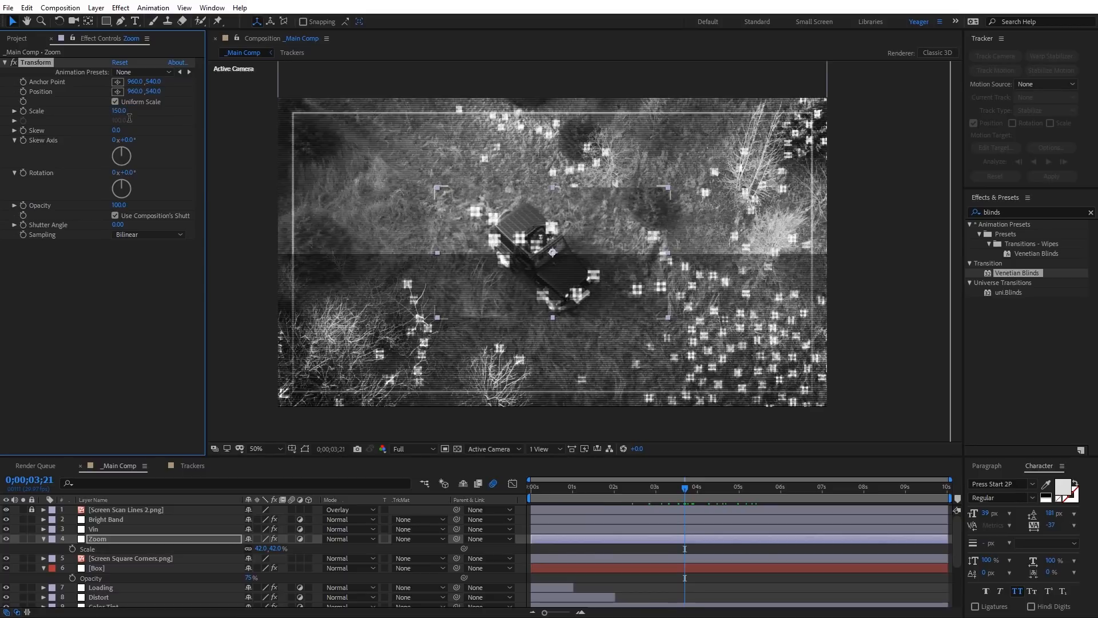
pyautogui.moveTo(684, 489); pyautogui.dragTo(637, 499)
pyautogui.click(610, 538)
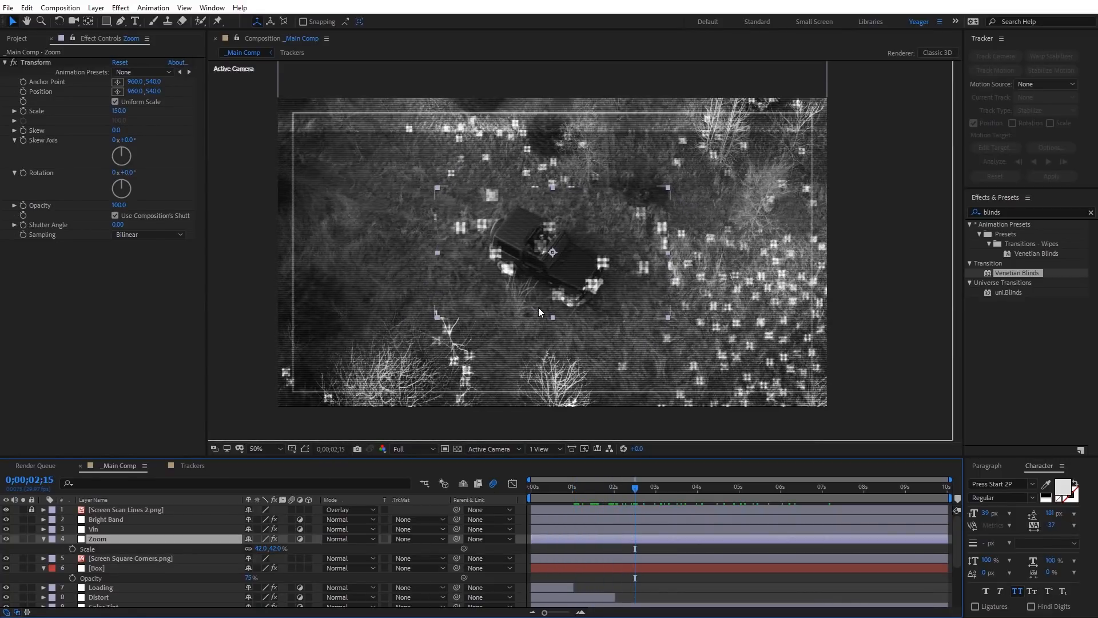
# Step: Add Target 1.png to the main composition between the Zoom and Screen Square Corners.png layers
pyautogui.click(247, 253)
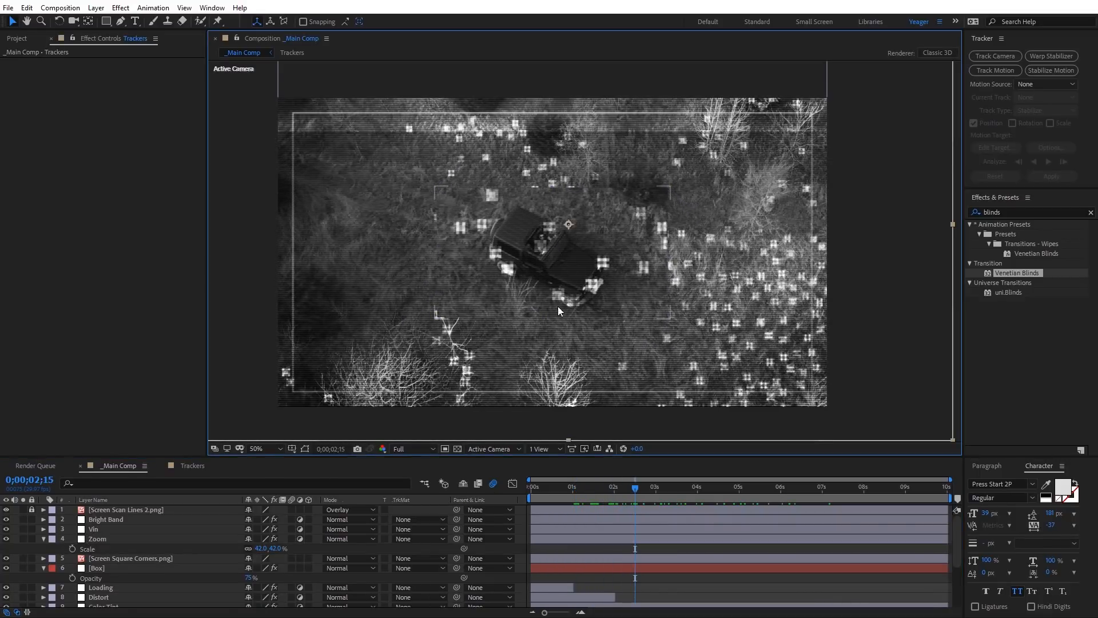
pyautogui.click(18, 39)
pyautogui.click(51, 251)
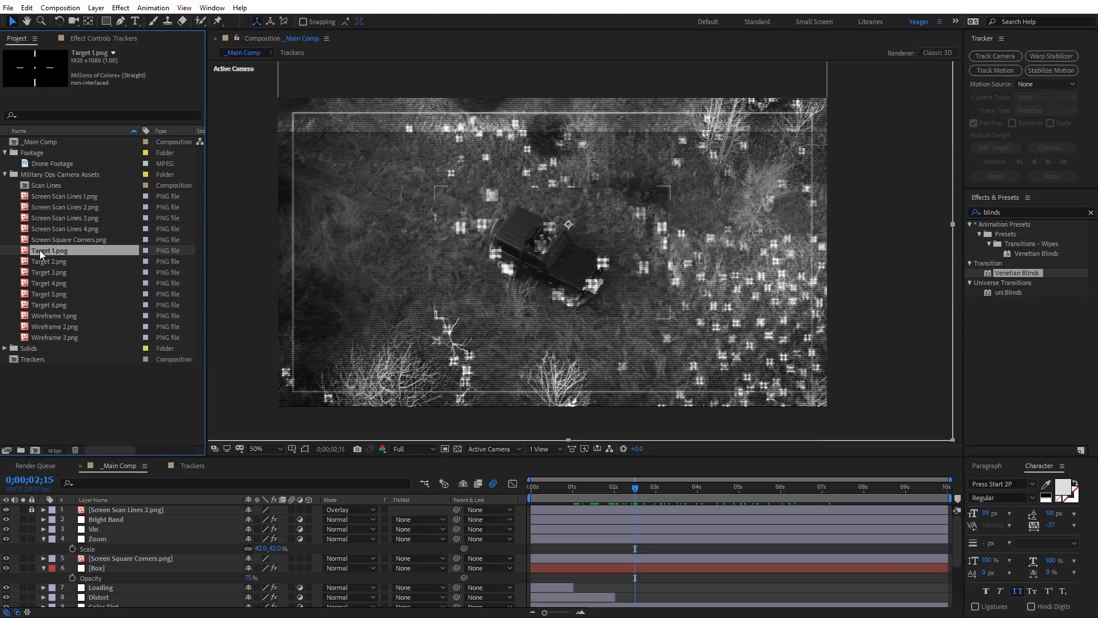
pyautogui.moveTo(40, 249); pyautogui.dragTo(141, 544)
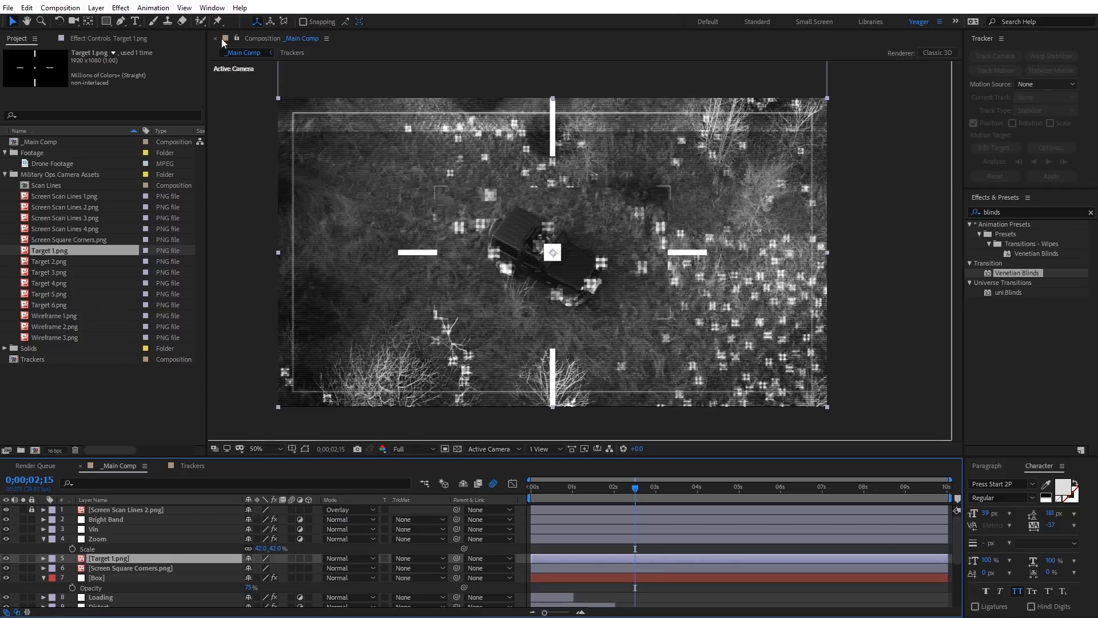
# Step: Pre-compose the Target 1.png layer as Target, moving all attributes into the new composition
pyautogui.click(96, 8)
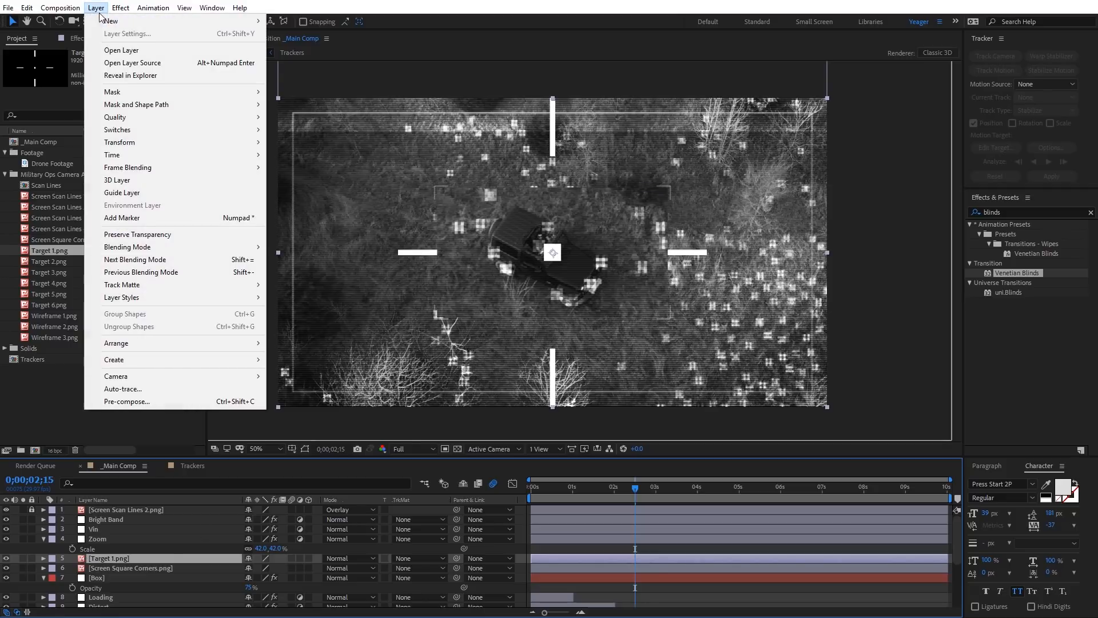
pyautogui.click(155, 401)
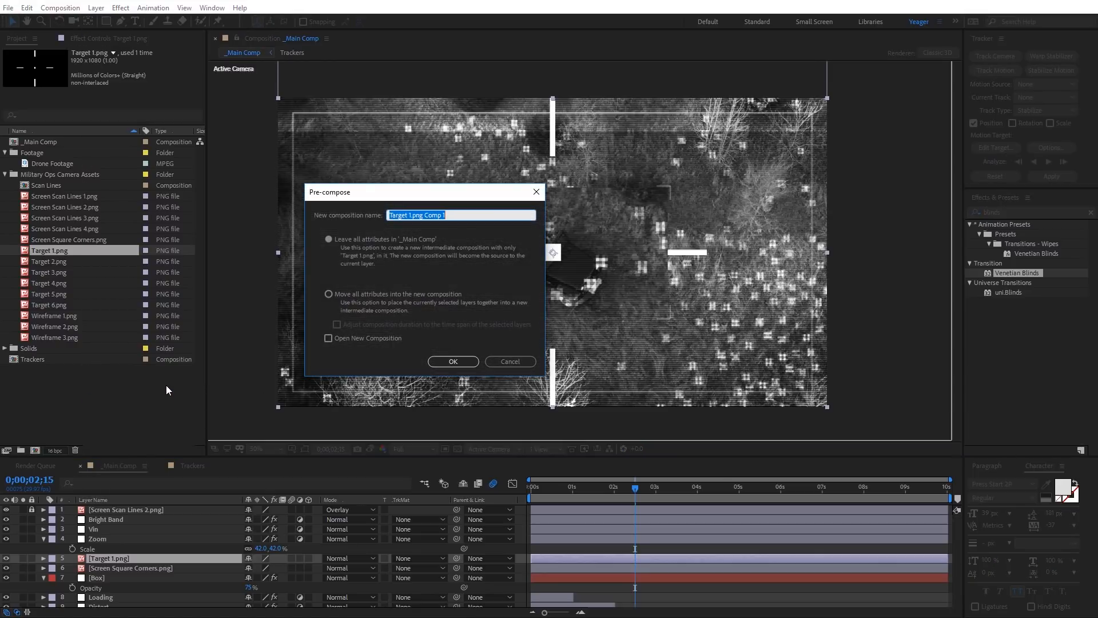
pyautogui.write('Target')
pyautogui.click(343, 293)
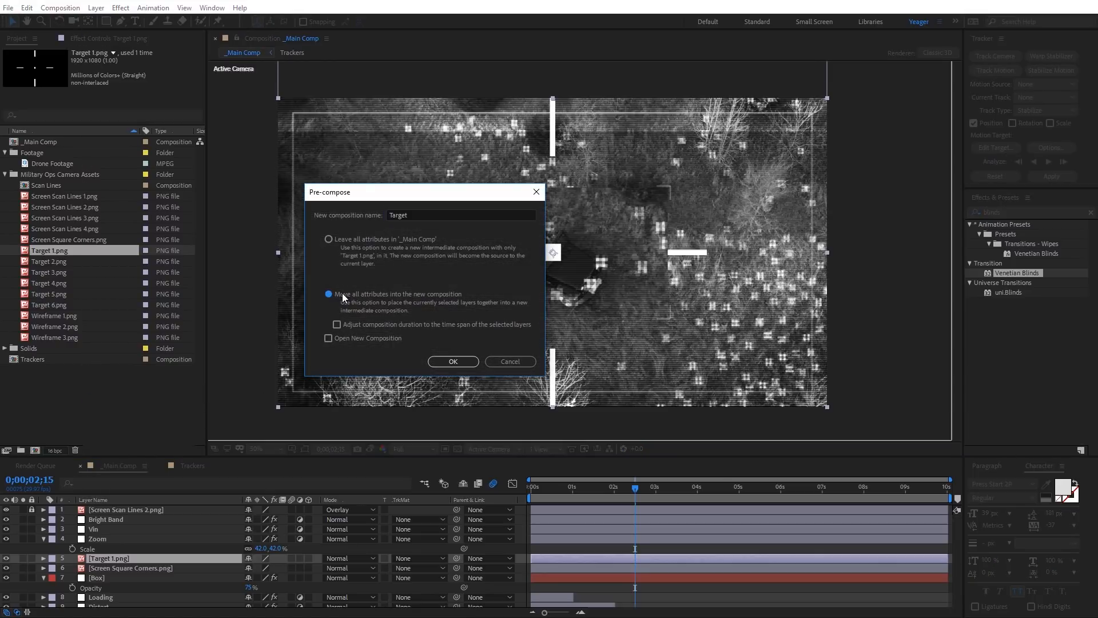
pyautogui.click(456, 361)
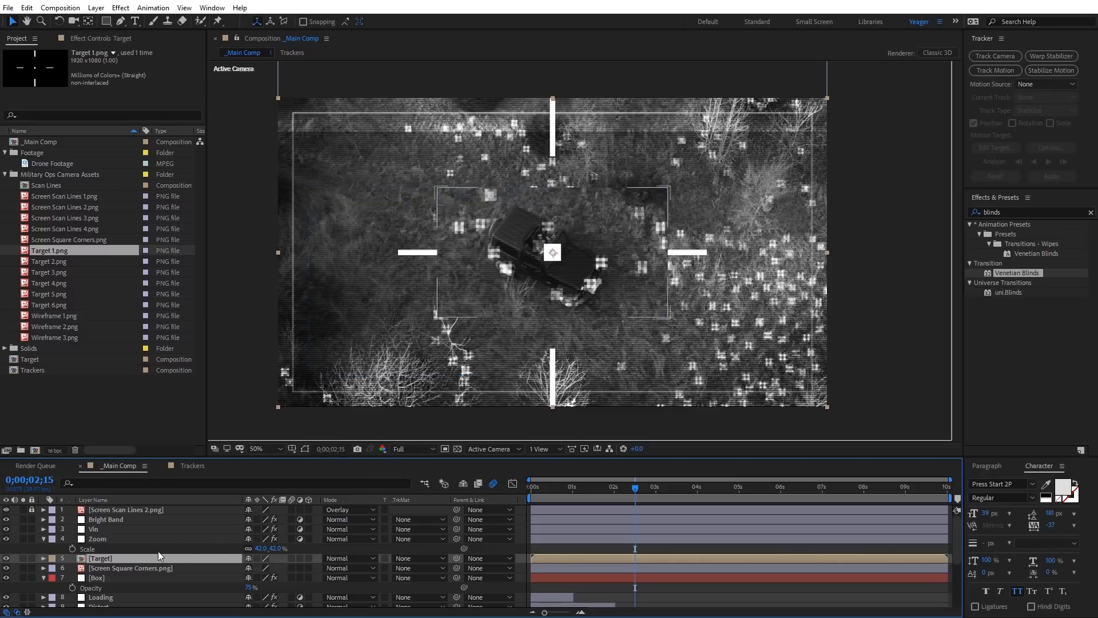
# Step: Open the Target composition and add Target 2.png through Target 6.png below Target 1.png
pyautogui.doubleClick(105, 558)
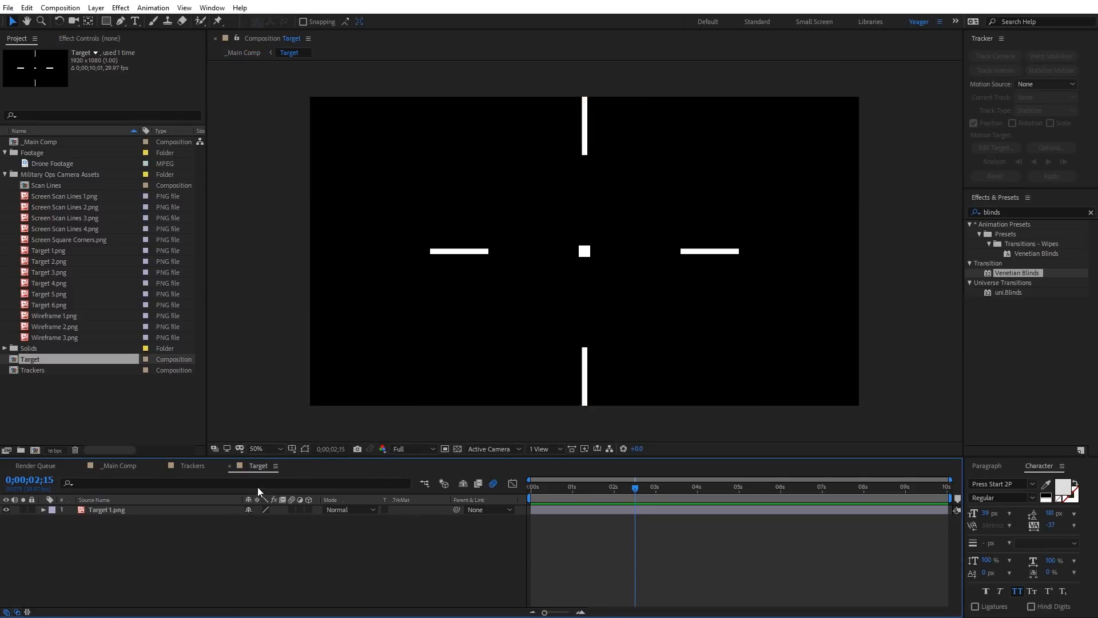
pyautogui.click(59, 262)
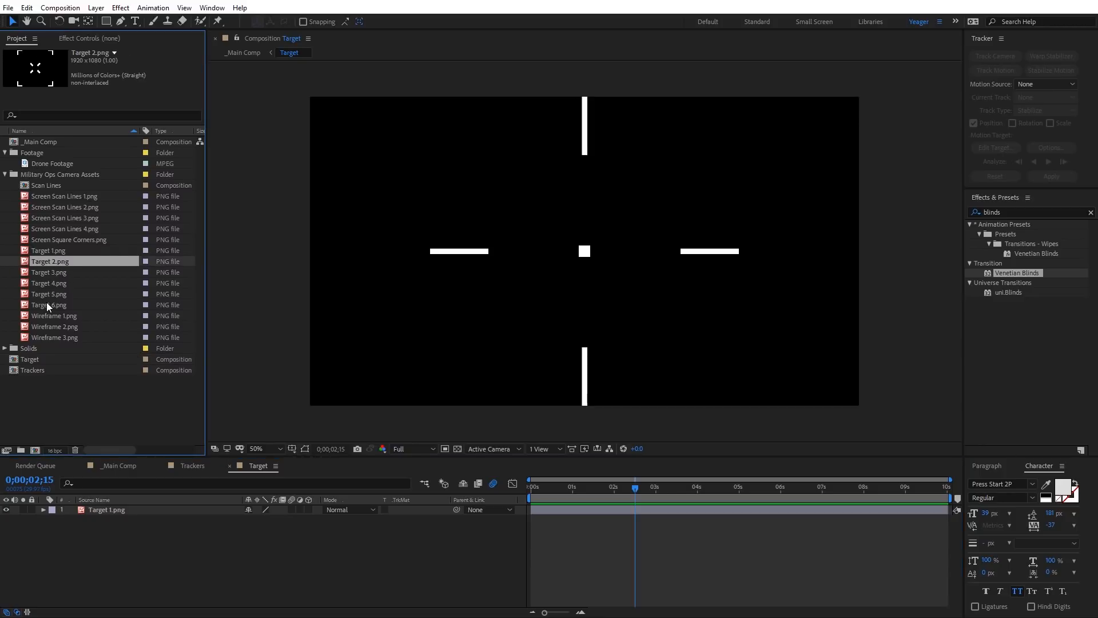
pyautogui.keyDown('shift'); pyautogui.click(47, 305); pyautogui.keyUp('shift')
pyautogui.moveTo(50, 283); pyautogui.dragTo(146, 548)
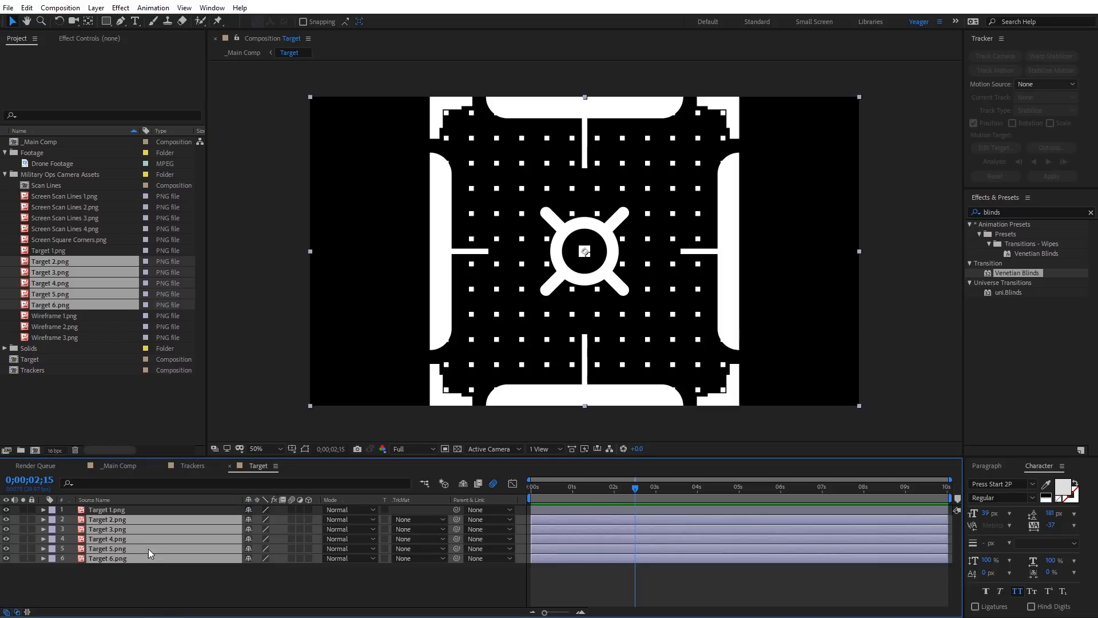
pyautogui.click(99, 571)
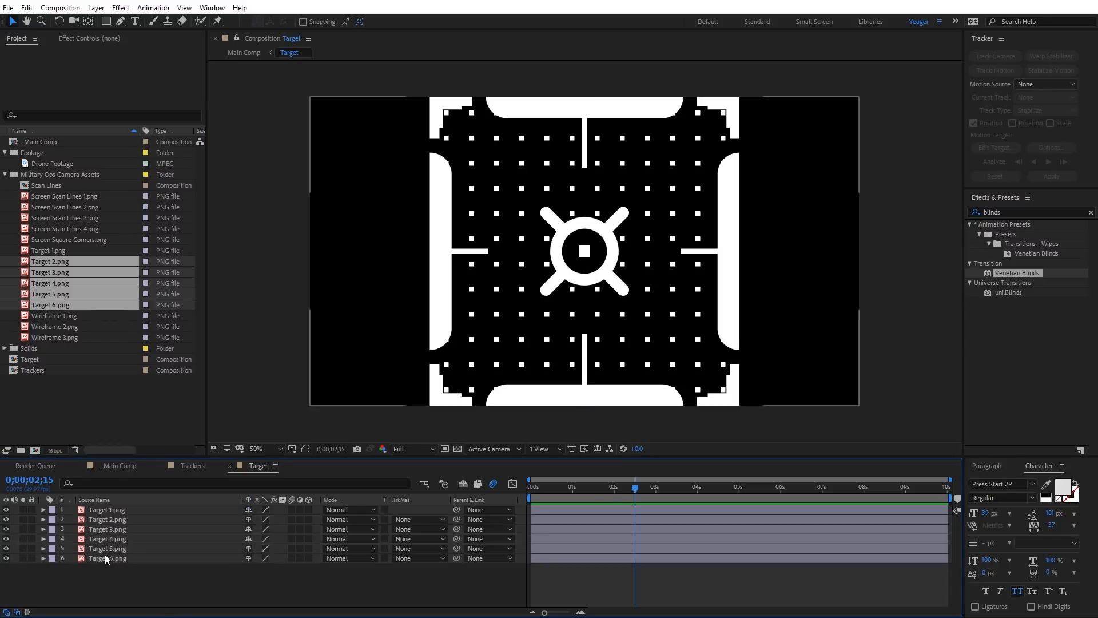
# Step: Hide all the target layers and look at several designs by toggling their visibility, leaving only Target 2.png shown
pyautogui.moveTo(6, 509); pyautogui.dragTo(6, 559)
pyautogui.click(5, 530)
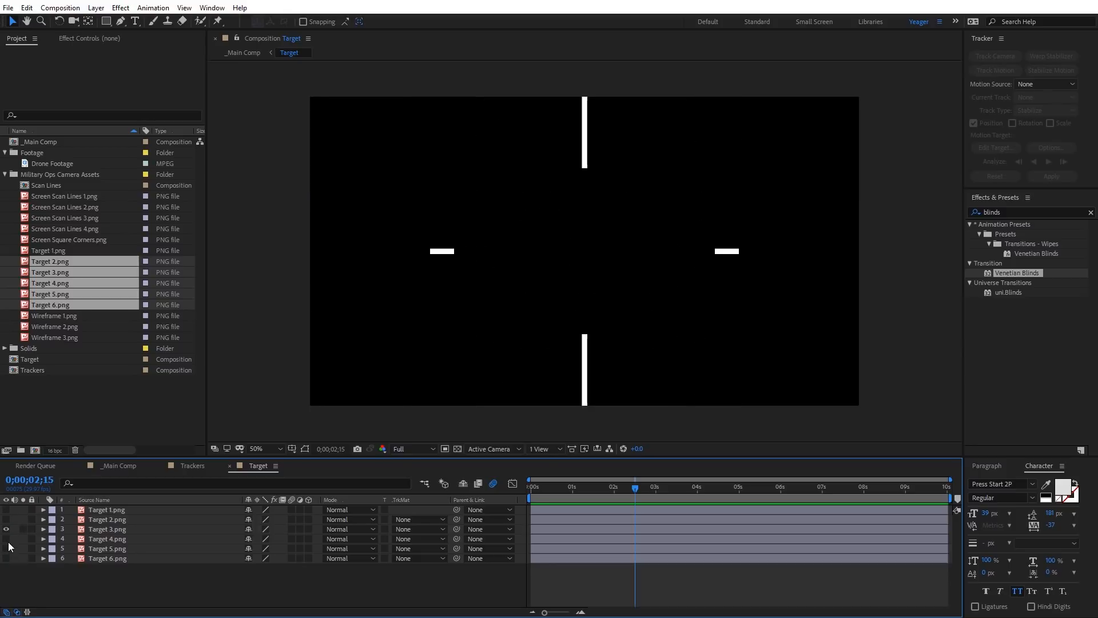
pyautogui.click(7, 548)
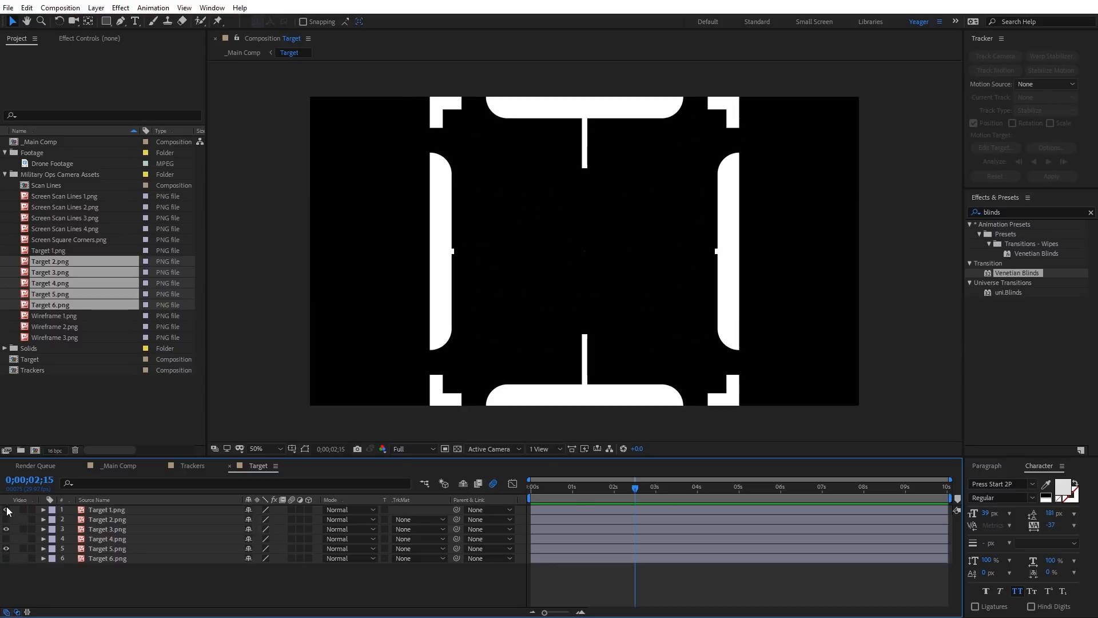
pyautogui.click(6, 510)
pyautogui.click(7, 510)
pyautogui.click(5, 529)
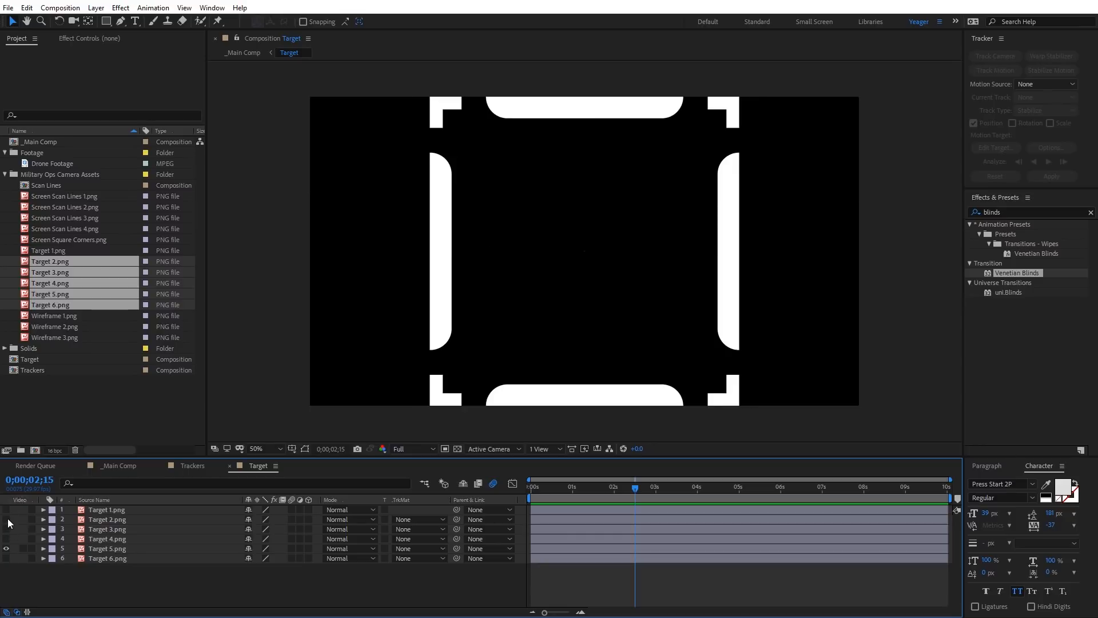
pyautogui.click(6, 519)
pyautogui.click(7, 548)
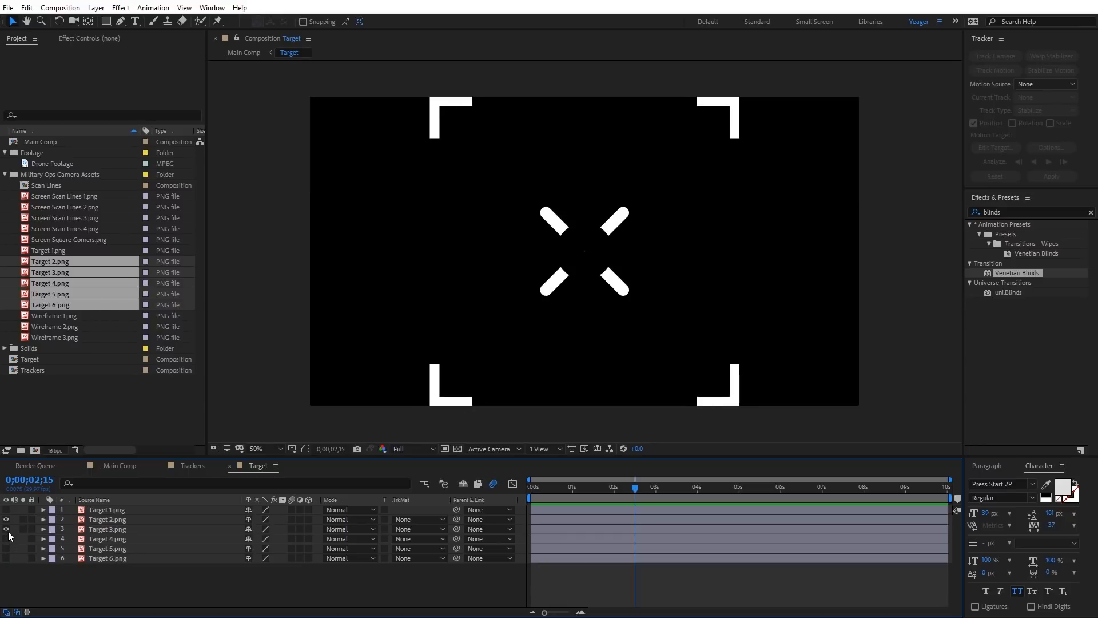
pyautogui.click(7, 529)
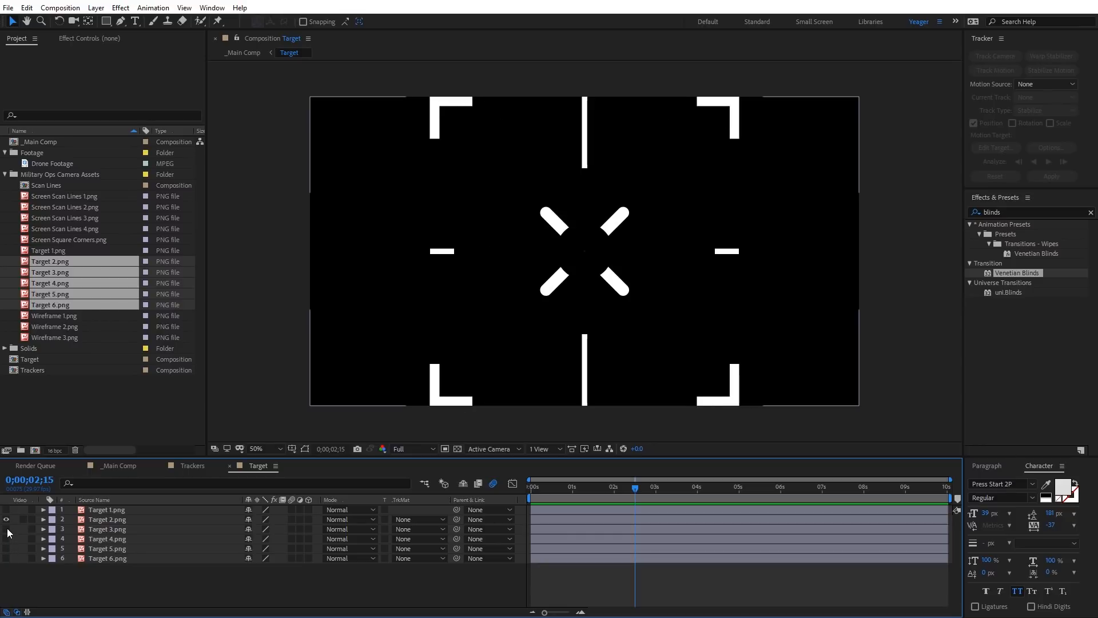
# Step: Apply the Fill effect from the Generate category to Target 2.png and set its color to blue 3C00FF
pyautogui.click(89, 519)
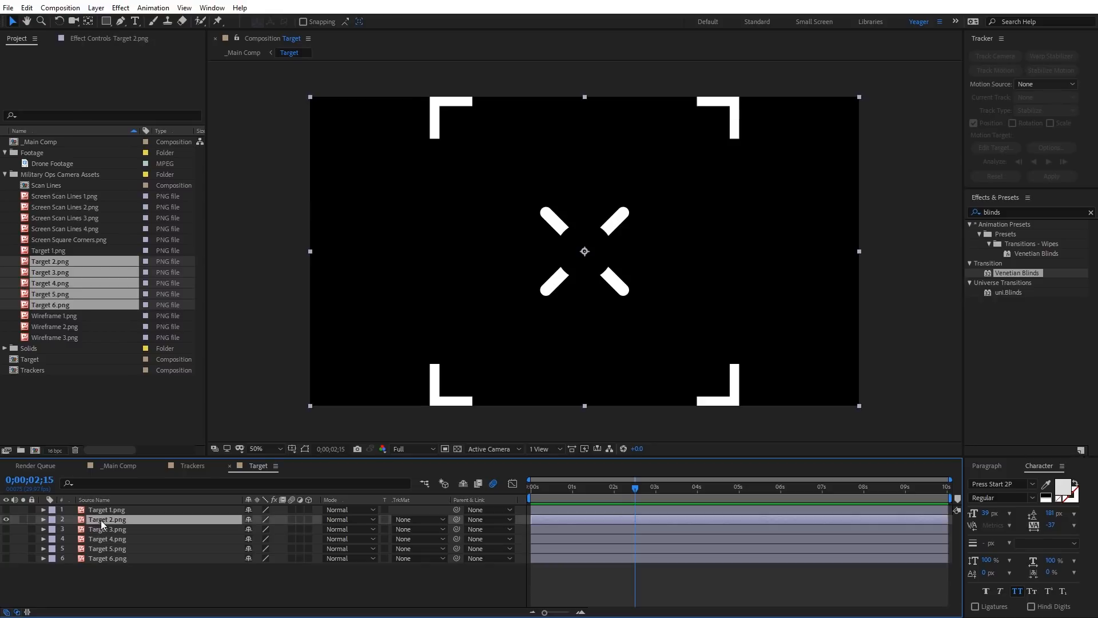
pyautogui.click(121, 8)
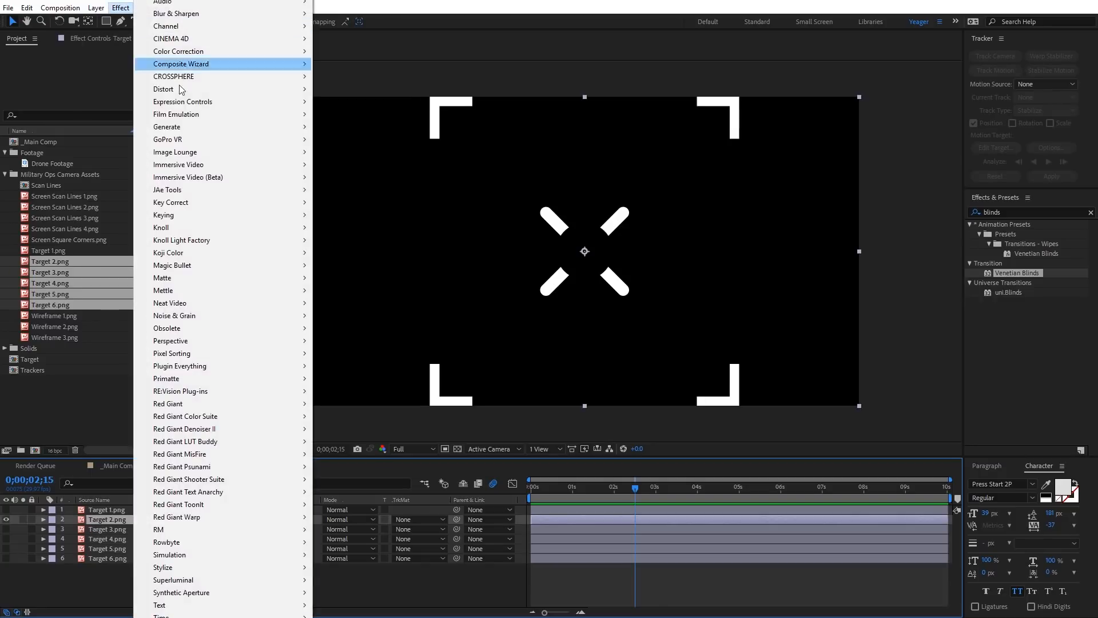
pyautogui.moveTo(226, 127)
pyautogui.click(340, 315)
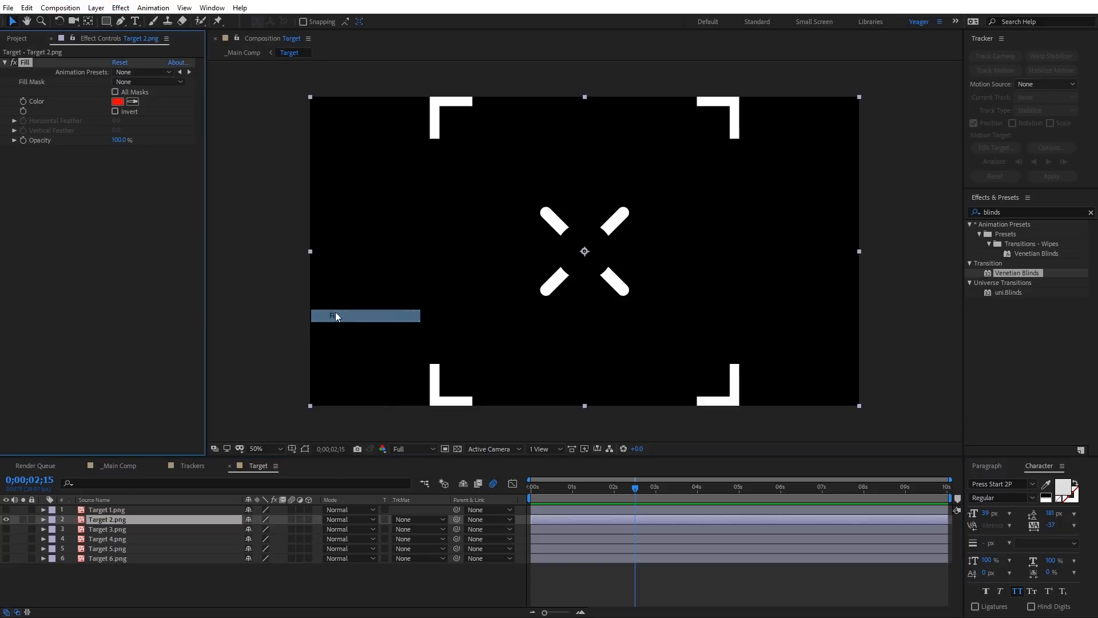
pyautogui.click(117, 102)
pyautogui.moveTo(532, 393); pyautogui.dragTo(532, 362)
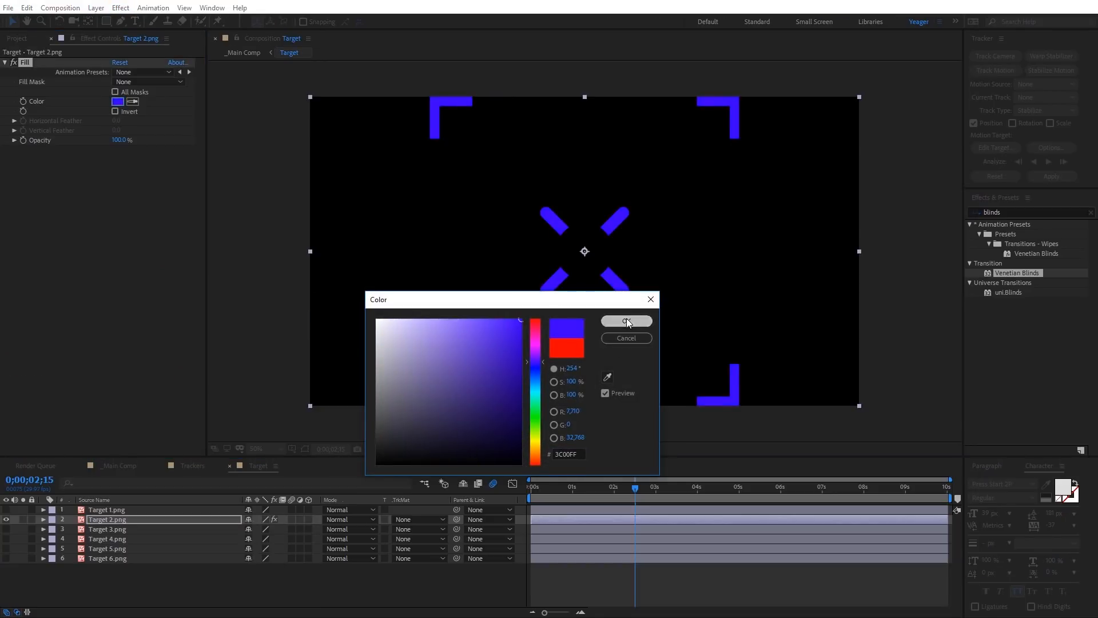
pyautogui.click(626, 321)
# Step: Hide Target 2.png, show Target 1.png instead, and return to the main composition
pyautogui.click(6, 519)
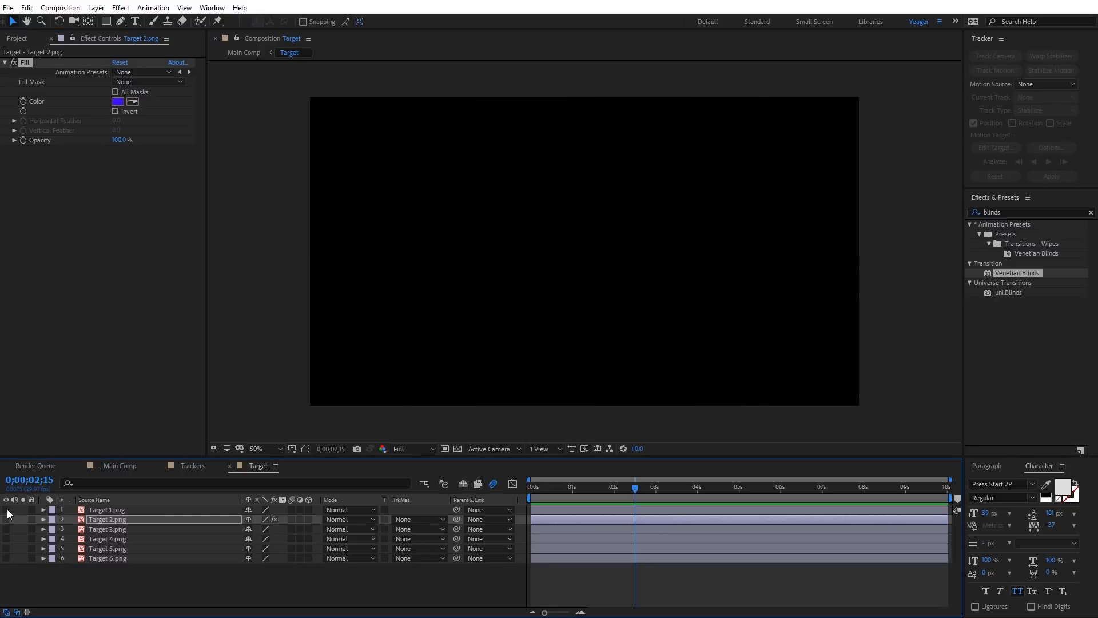
pyautogui.click(7, 509)
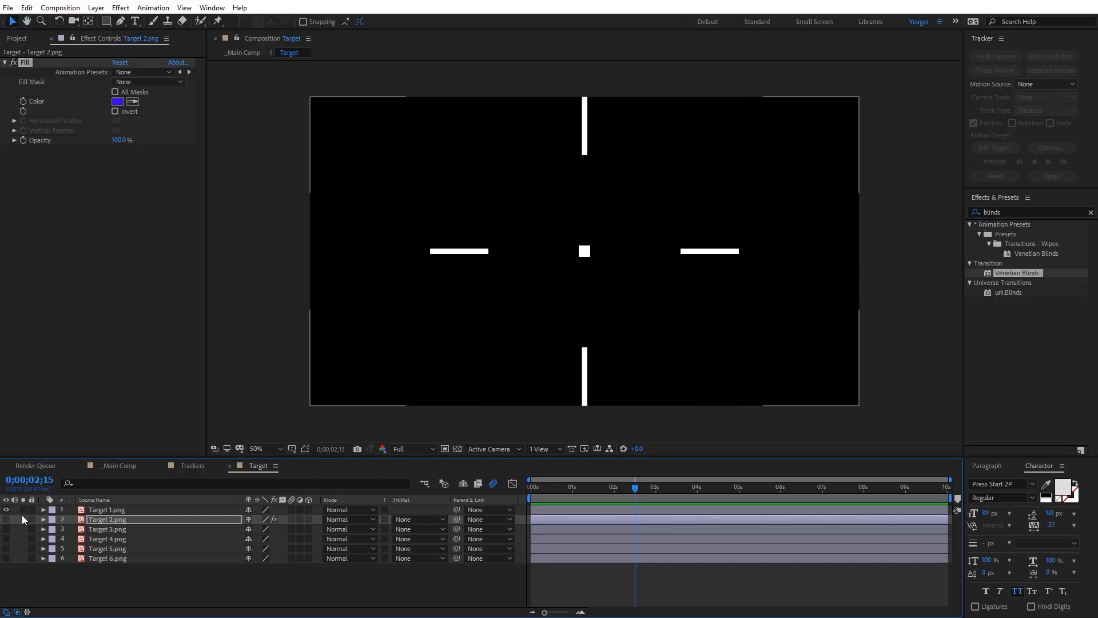
pyautogui.click(119, 466)
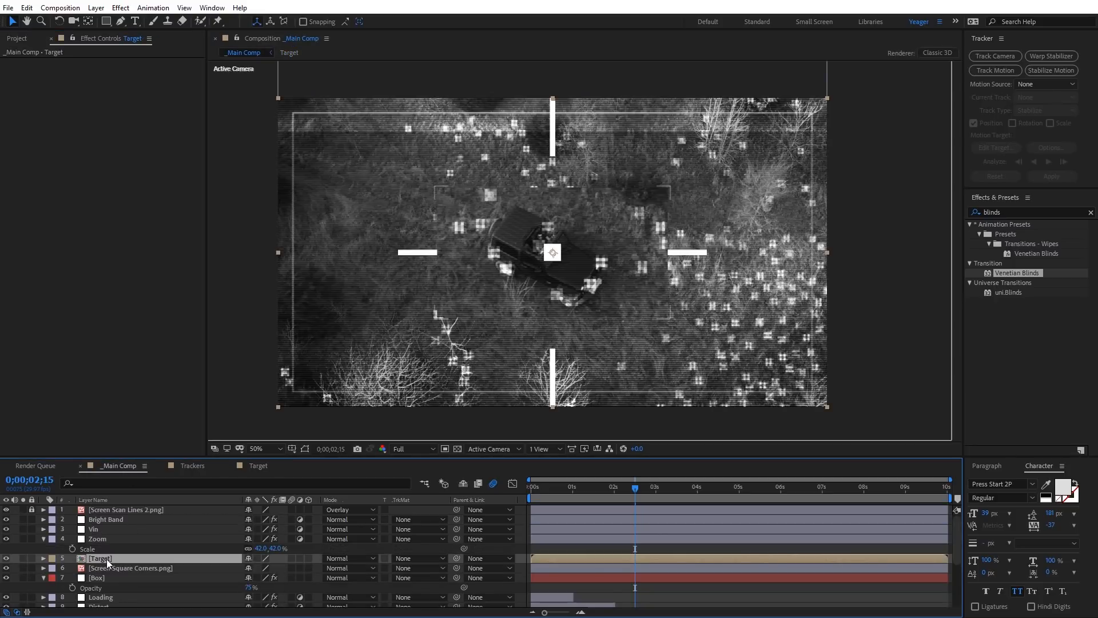
# Step: Scale the Target layer down to 16% and inspect the crosshair over the vehicle up close
pyautogui.press('s')
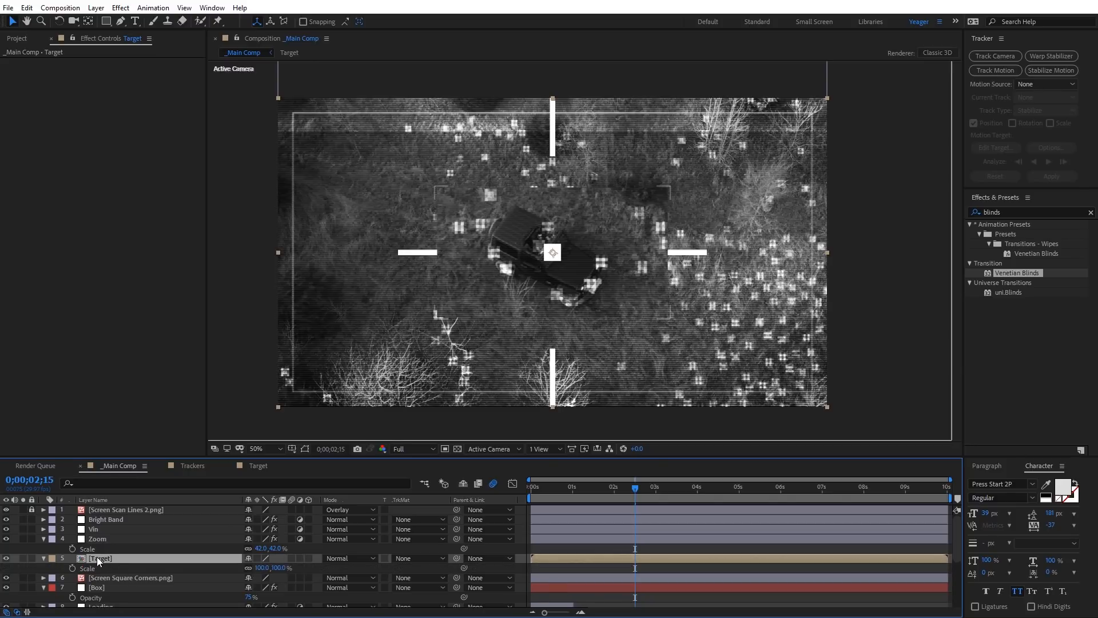
pyautogui.moveTo(265, 568); pyautogui.dragTo(239, 574)
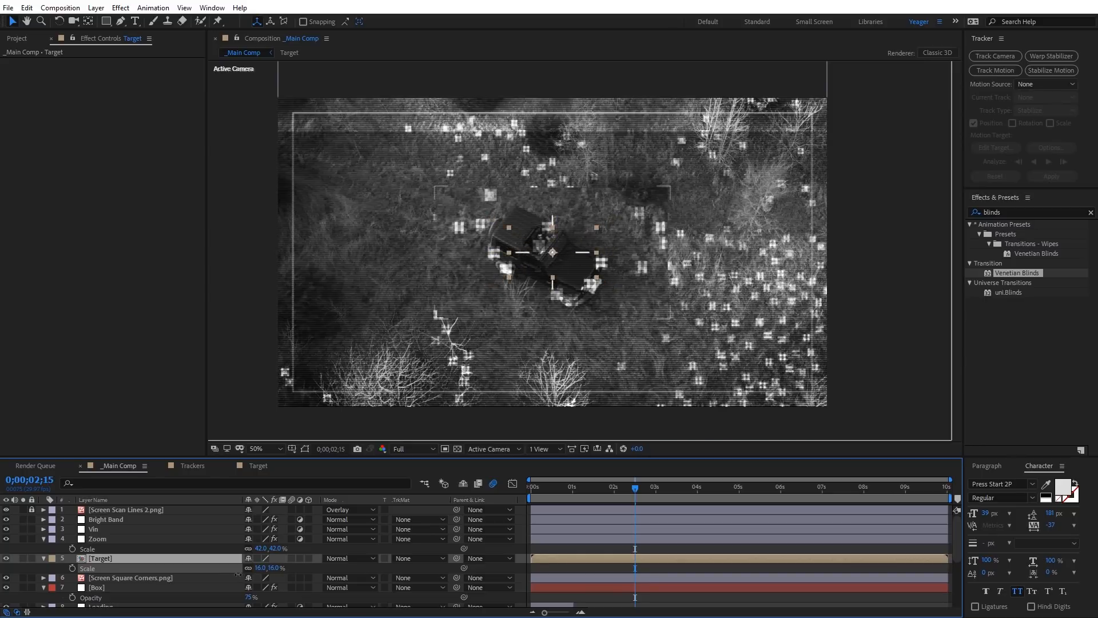
pyautogui.click(444, 414)
pyautogui.scroll(4, 578, 266)
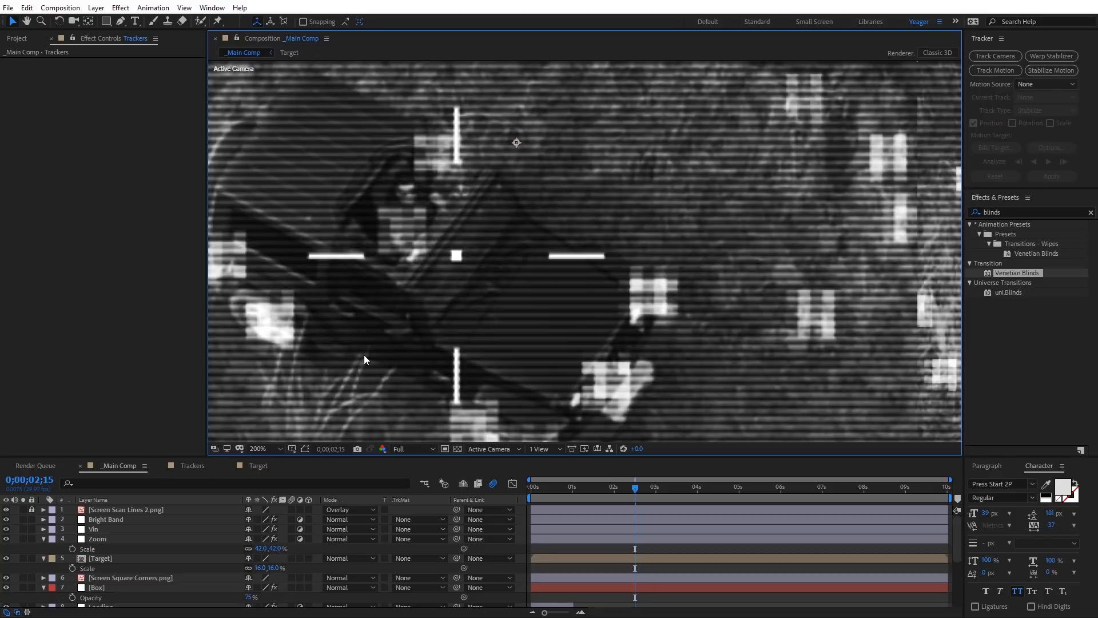
pyautogui.click(76, 561)
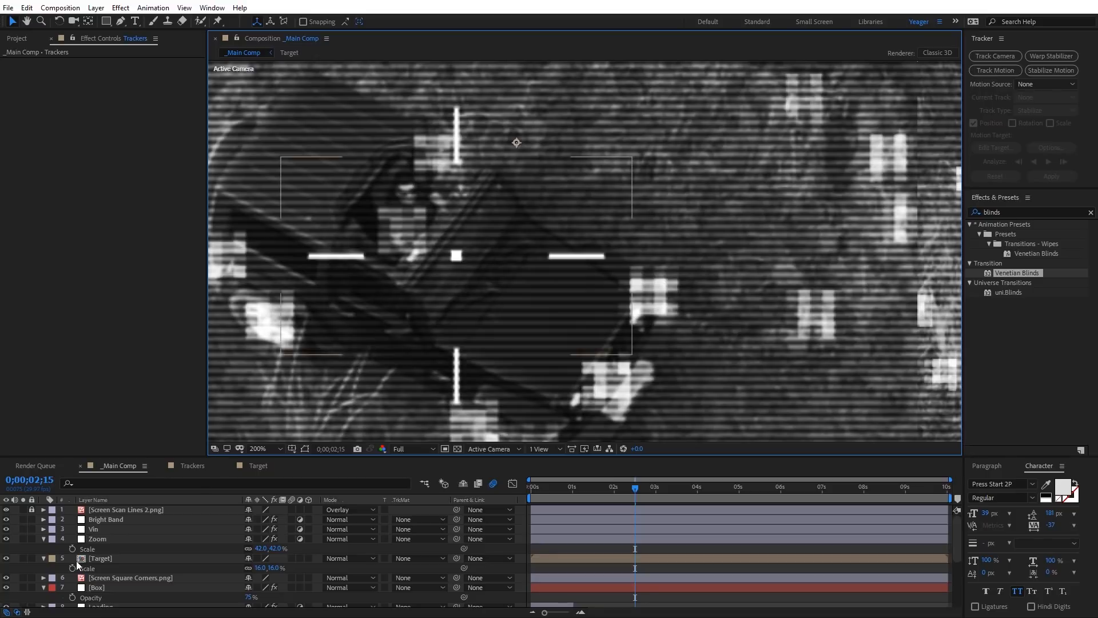
# Step: Apply a Gaussian Blur effect to the Target layer with Blurriness 25.2
pyautogui.click(101, 559)
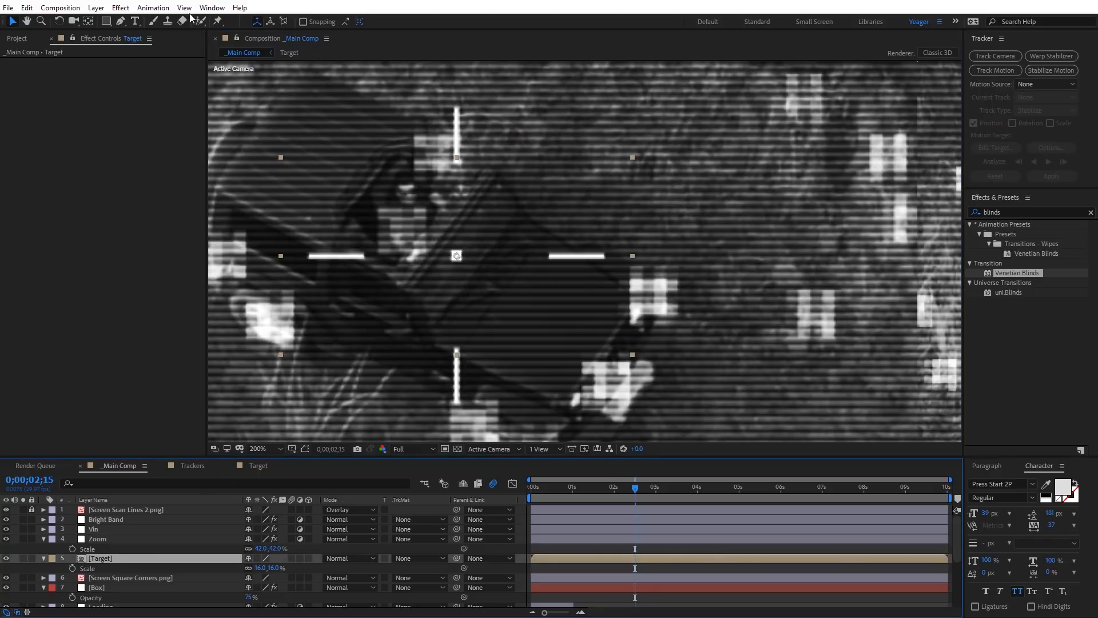
pyautogui.click(120, 8)
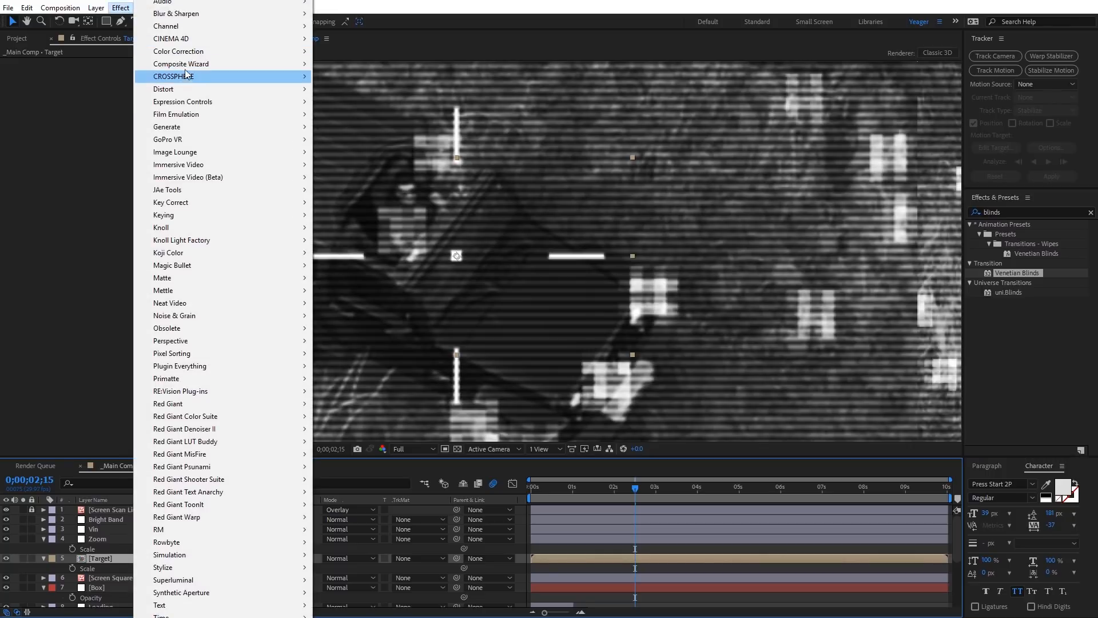
pyautogui.moveTo(207, 16)
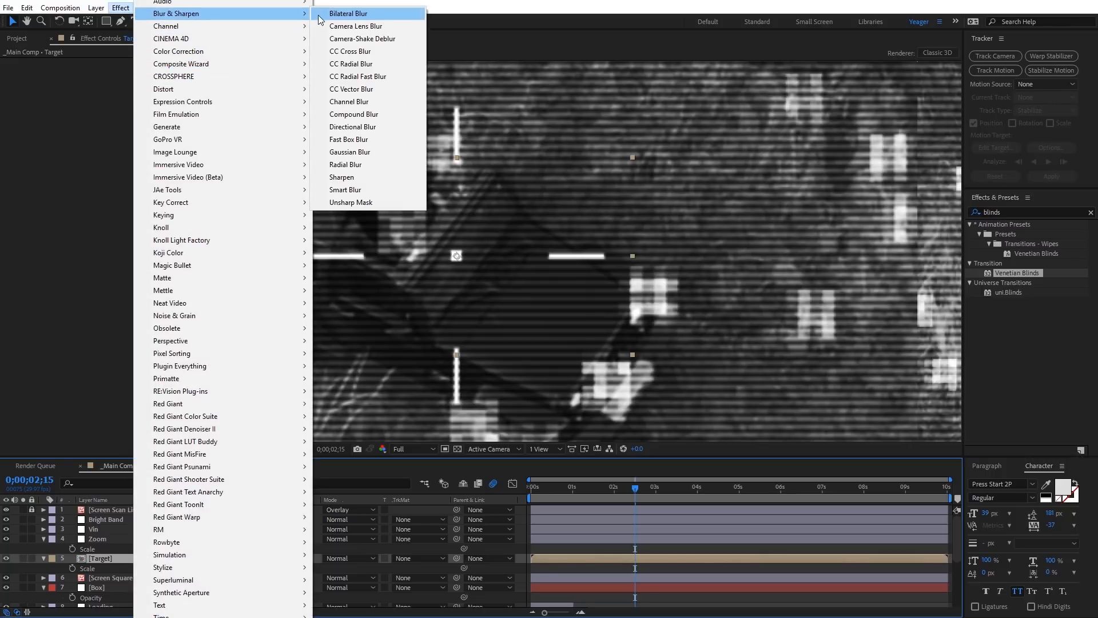
pyautogui.click(355, 151)
pyautogui.moveTo(117, 83); pyautogui.dragTo(265, 96)
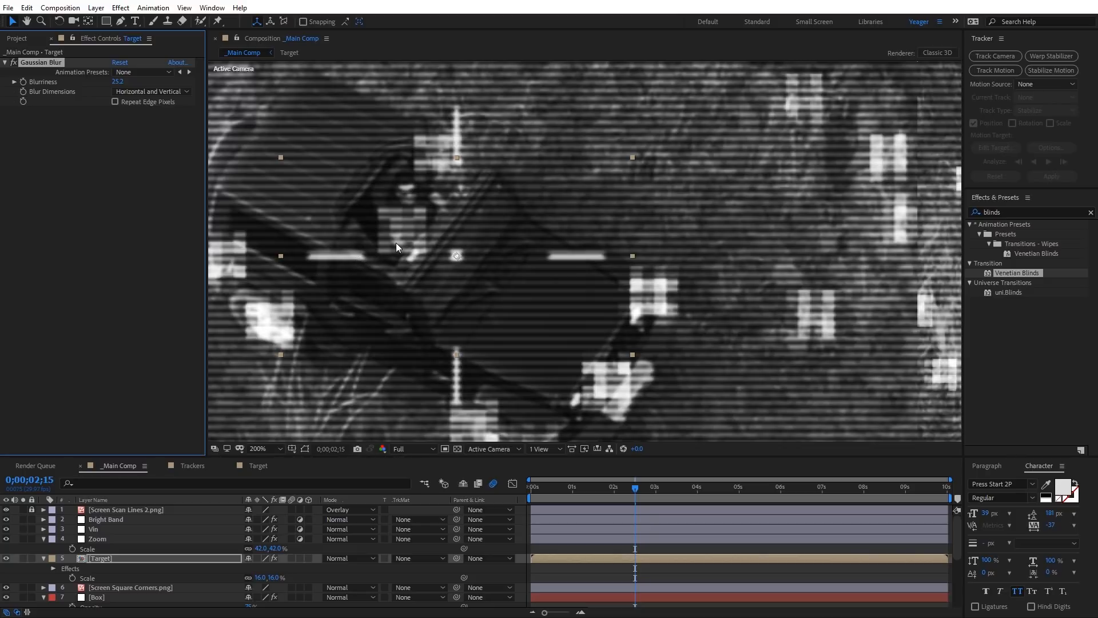
# Step: Add a Fill effect from the Generate category to the Target layer with light grey color CECECE, and deselect the layer
pyautogui.click(121, 7)
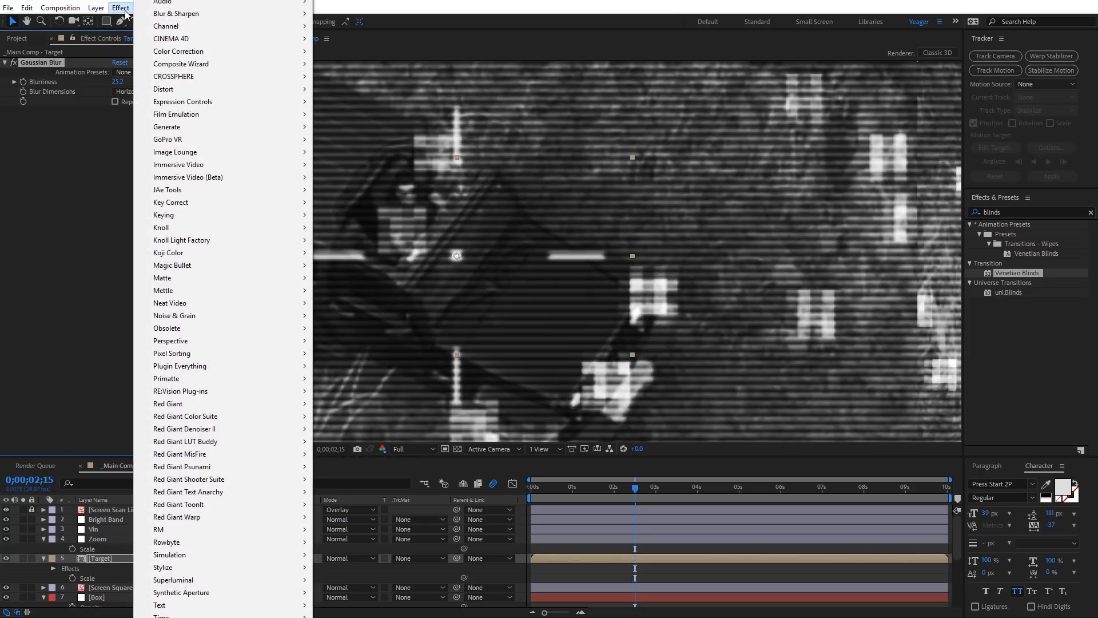
pyautogui.moveTo(269, 127)
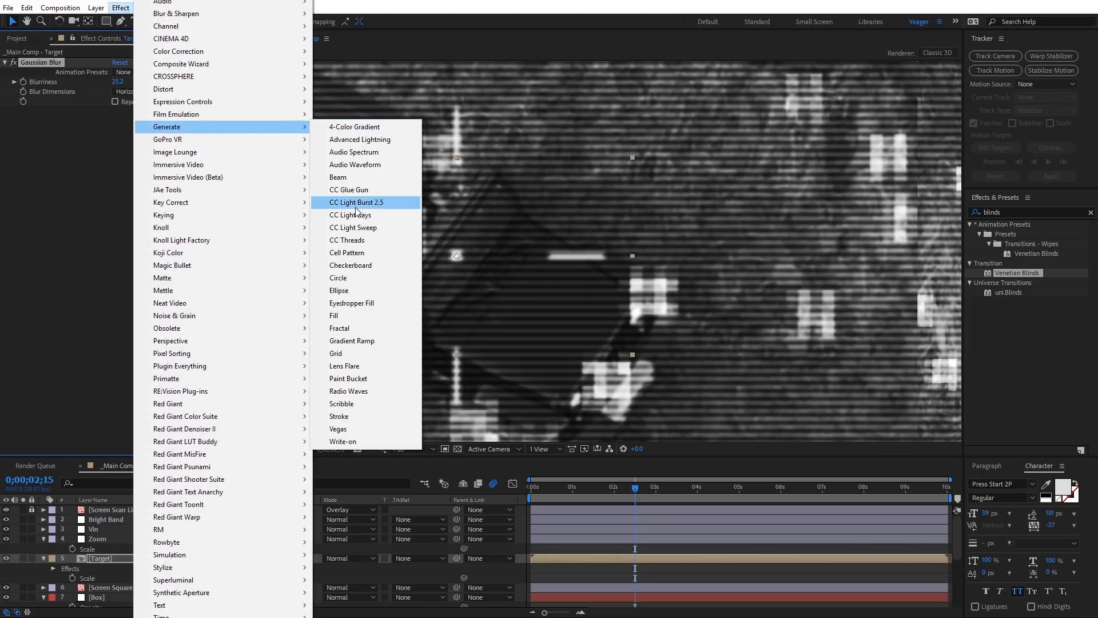
pyautogui.click(355, 314)
pyautogui.click(117, 150)
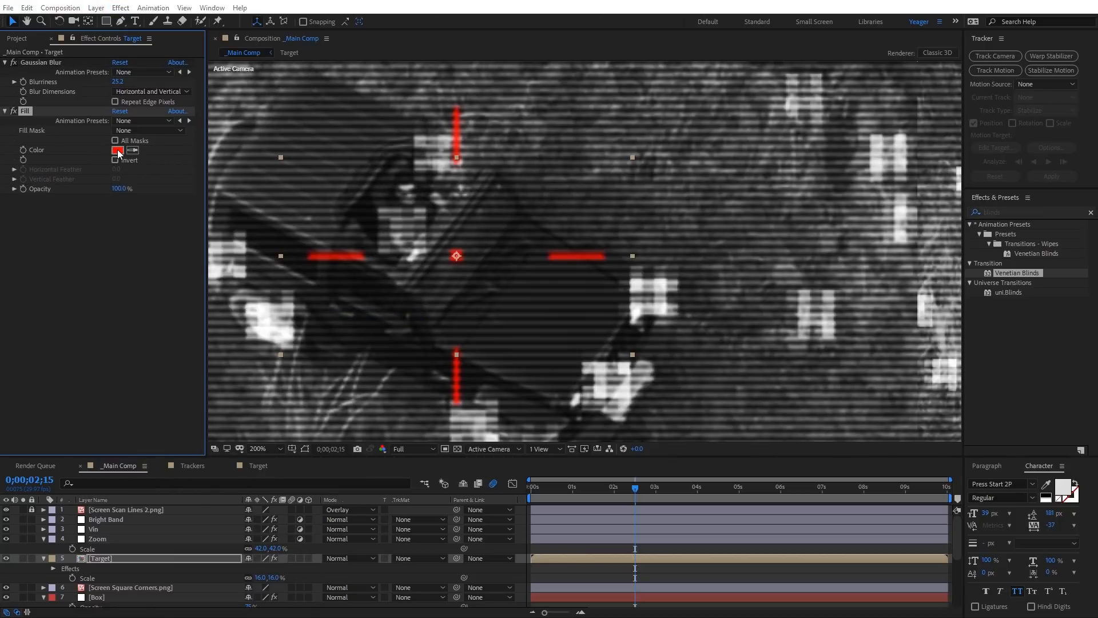
pyautogui.click(377, 348)
pyautogui.moveTo(377, 347); pyautogui.dragTo(366, 346)
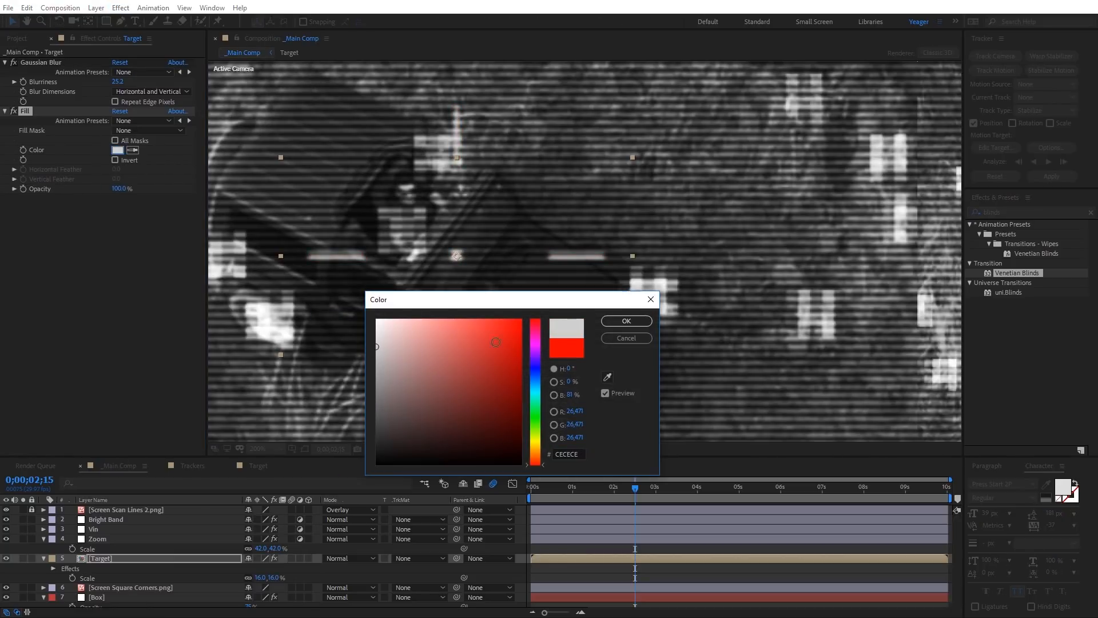
pyautogui.click(626, 321)
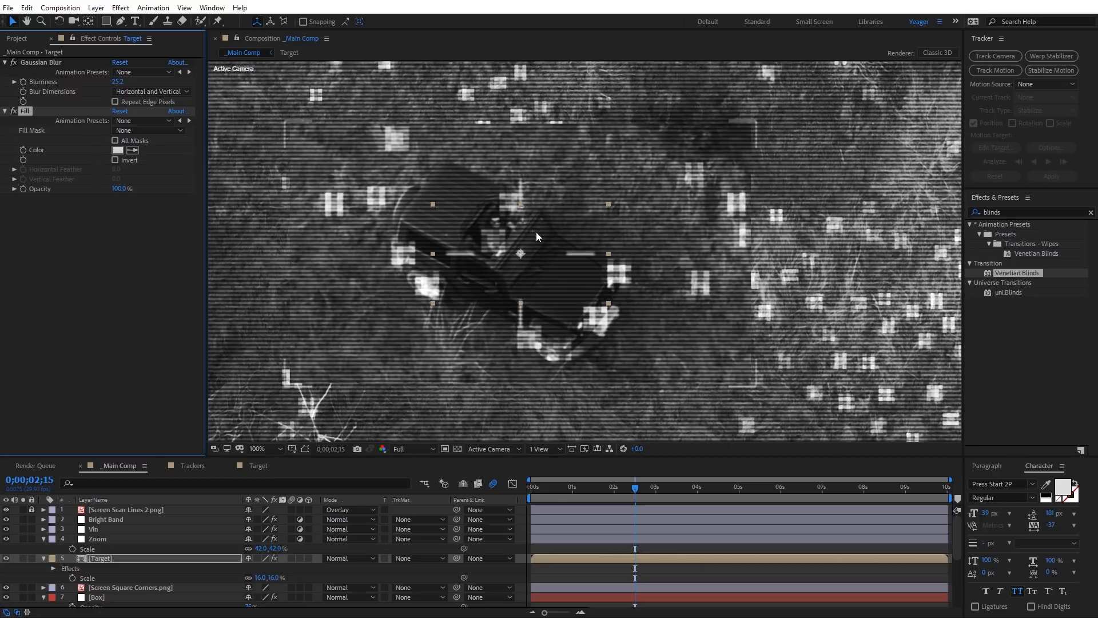
pyautogui.press(',')
pyautogui.press(',')
pyautogui.click(874, 375)
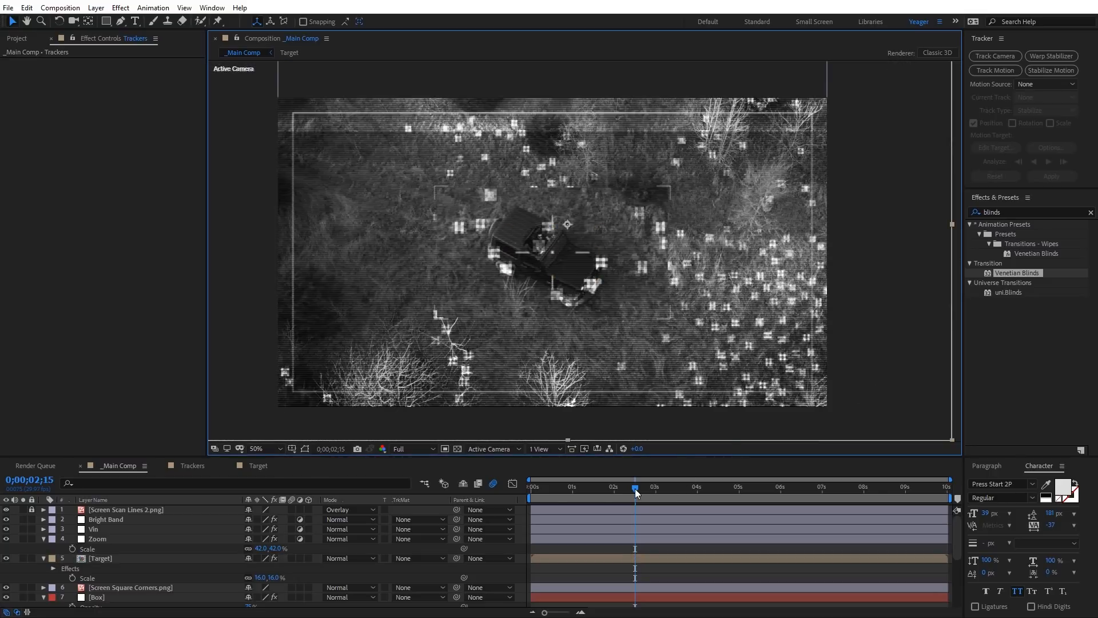
# Step: Preview the crosshair over time, collapse the Target and Zoom properties, and split the Zoom layer at 0;00;04;13, where the first Trackers clip ends
pyautogui.moveTo(635, 489)
pyautogui.mouseDown()
pyautogui.moveTo(573, 488)
pyautogui.moveTo(650, 493)
pyautogui.moveTo(640, 495)
pyautogui.mouseUp()
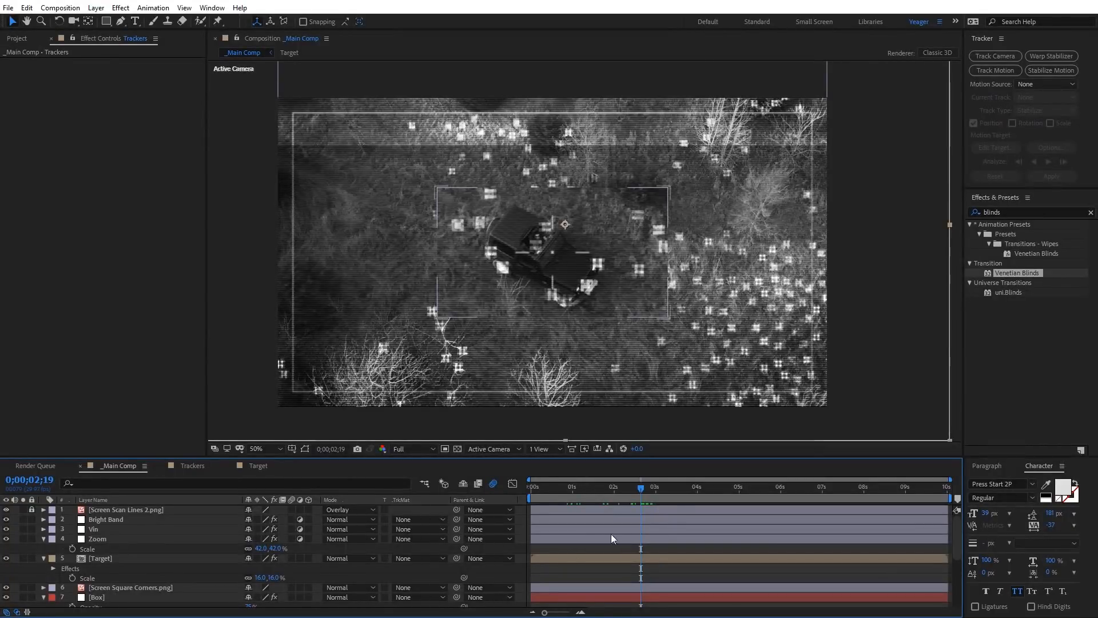
pyautogui.moveTo(618, 489); pyautogui.dragTo(654, 499)
pyautogui.click(44, 558)
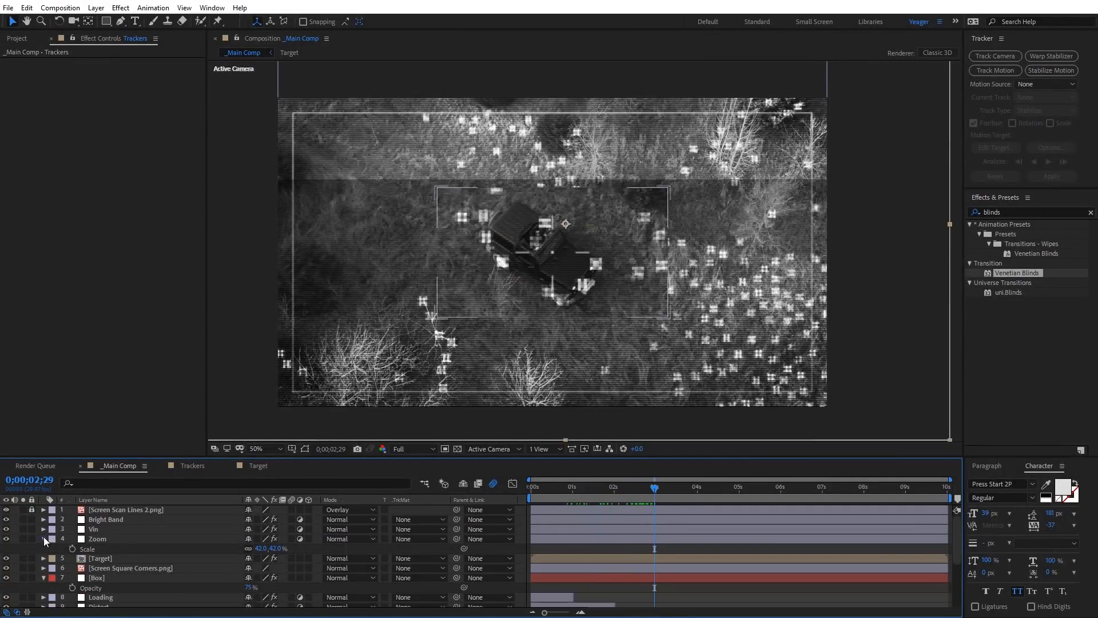
pyautogui.click(43, 539)
pyautogui.click(112, 539)
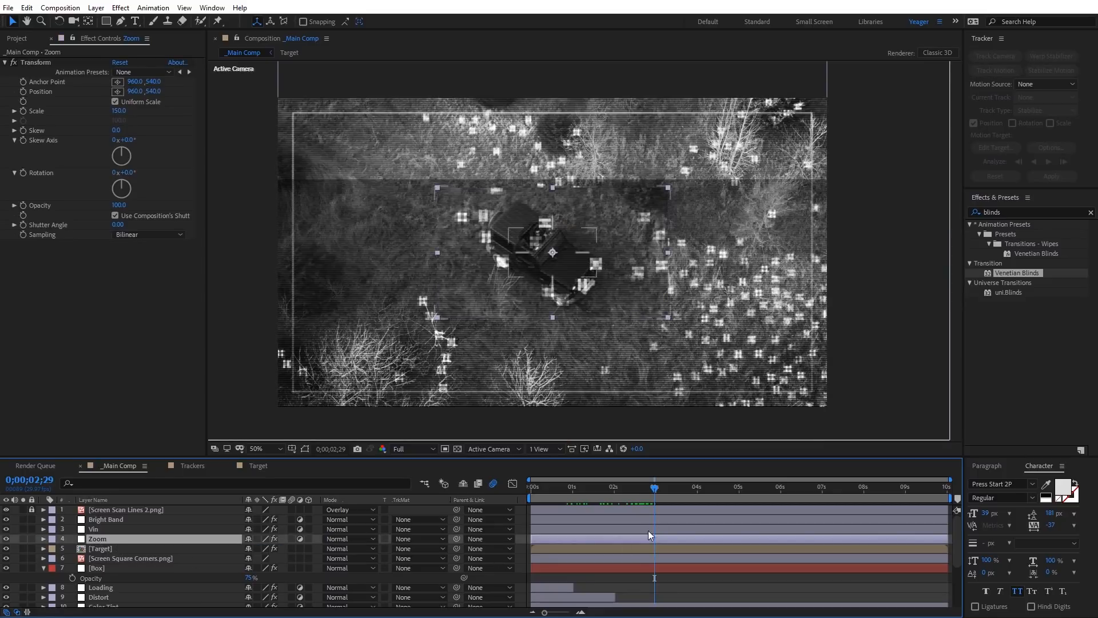
pyautogui.moveTo(629, 488); pyautogui.dragTo(716, 490)
pyautogui.scroll(-3, 651, 534)
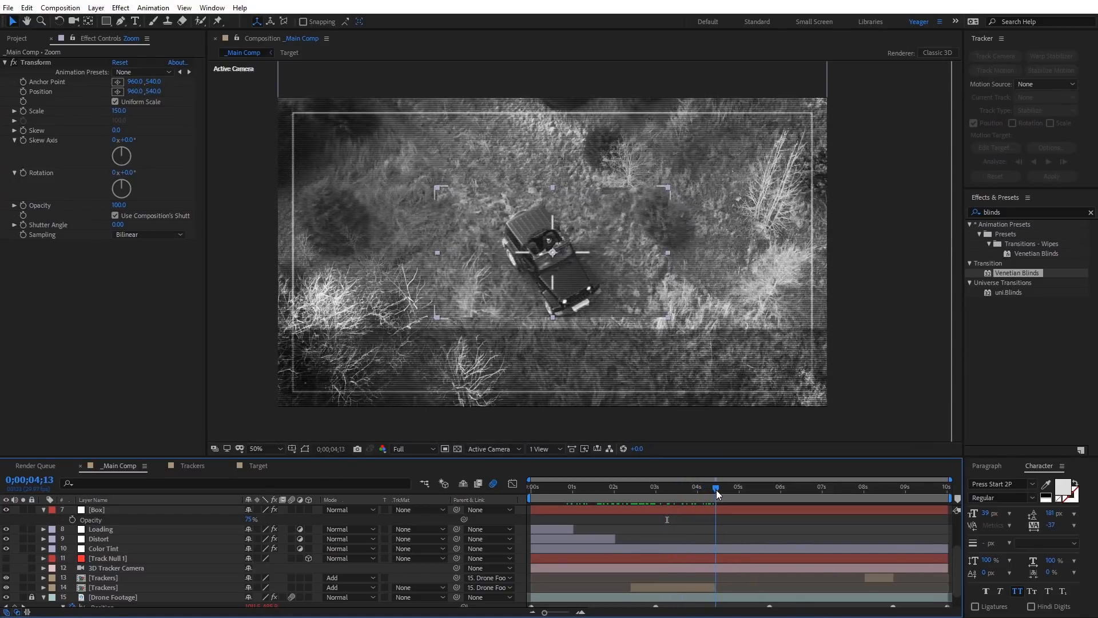
pyautogui.scroll(3, 716, 528)
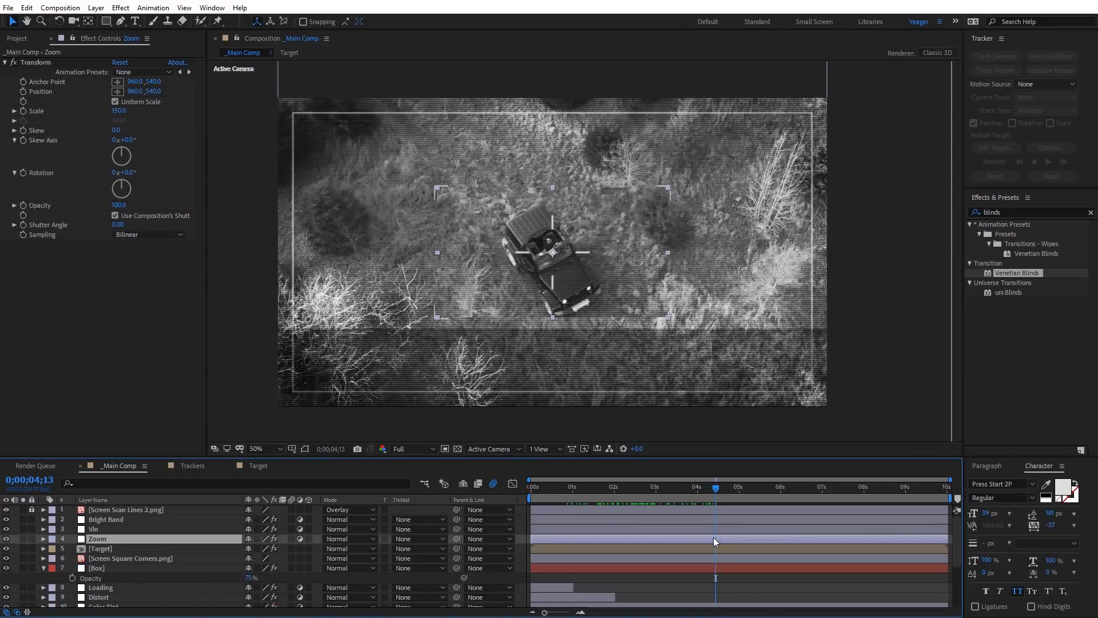
pyautogui.hotkey('ctrl', 'shift', 'd')
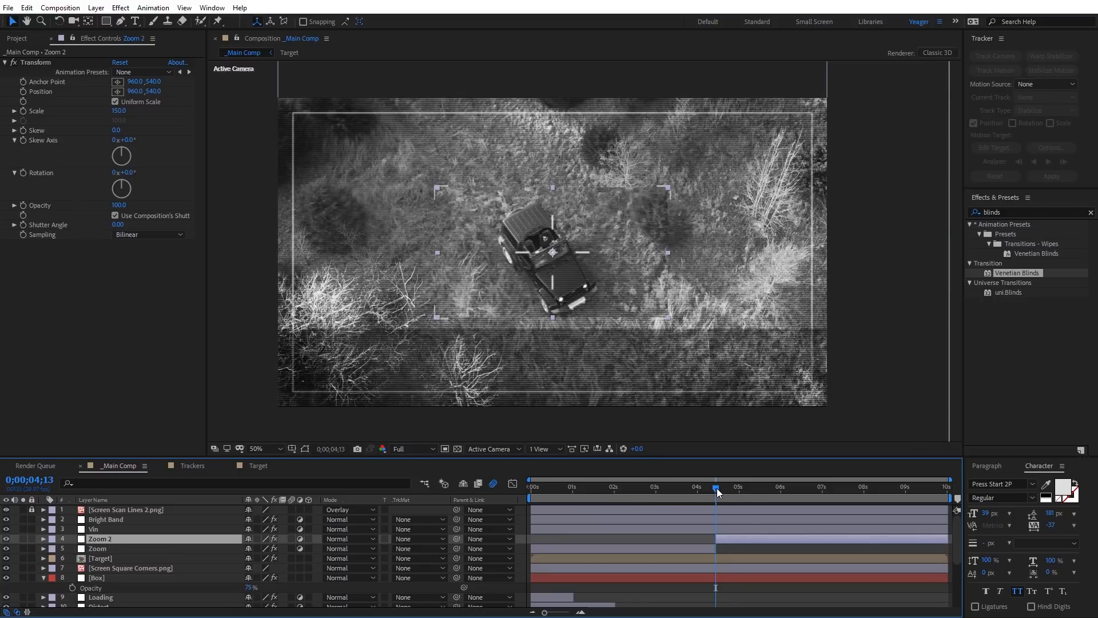
# Step: Split the Zoom 2 layer at 0;00;08;21, where the second Trackers clip ends
pyautogui.moveTo(716, 489); pyautogui.dragTo(893, 488)
pyautogui.scroll(-4, 868, 516)
pyautogui.scroll(4, 901, 534)
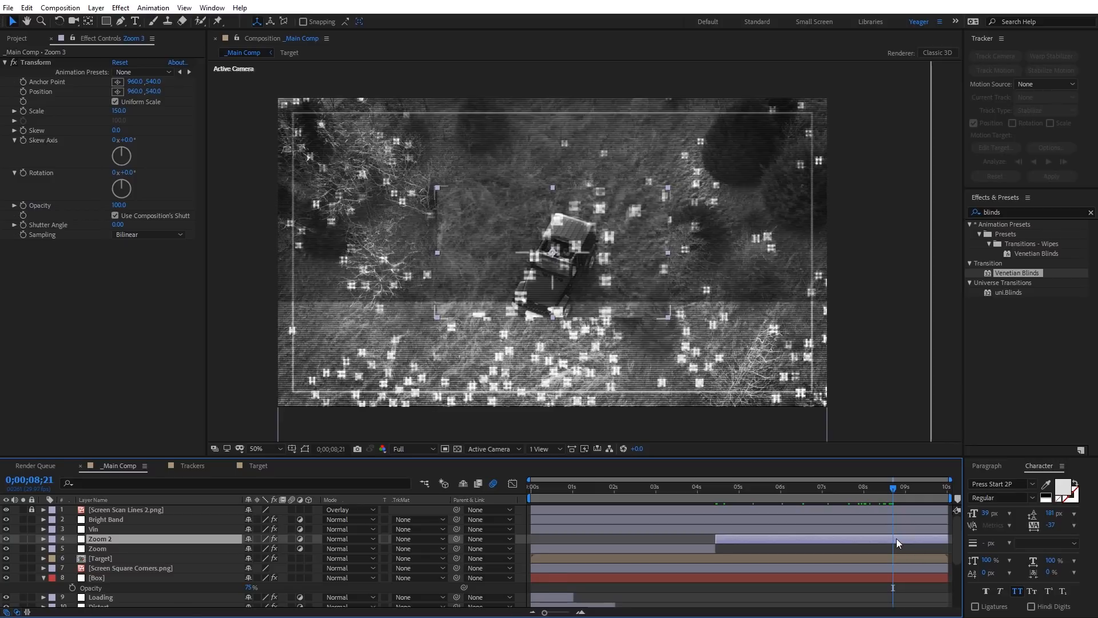
pyautogui.hotkey('ctrl', 'shift', 'd')
# Step: Move to 0;00;05;24 and apply the Invert effect from the Channel category to the Zoom 2 layer
pyautogui.moveTo(871, 487); pyautogui.dragTo(772, 515)
pyautogui.click(777, 550)
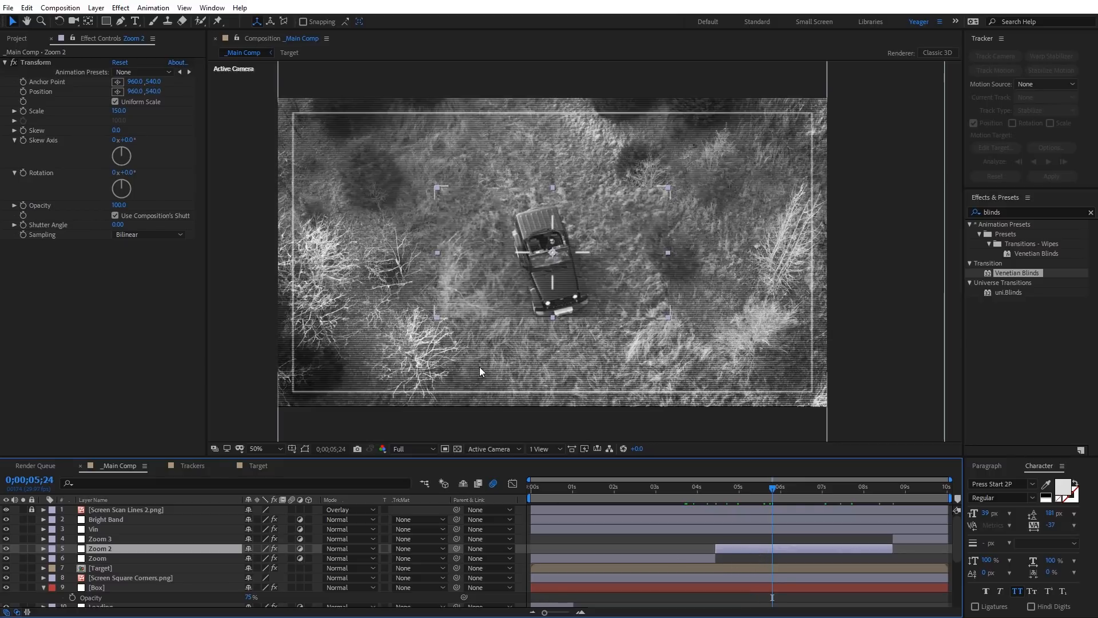
pyautogui.click(121, 8)
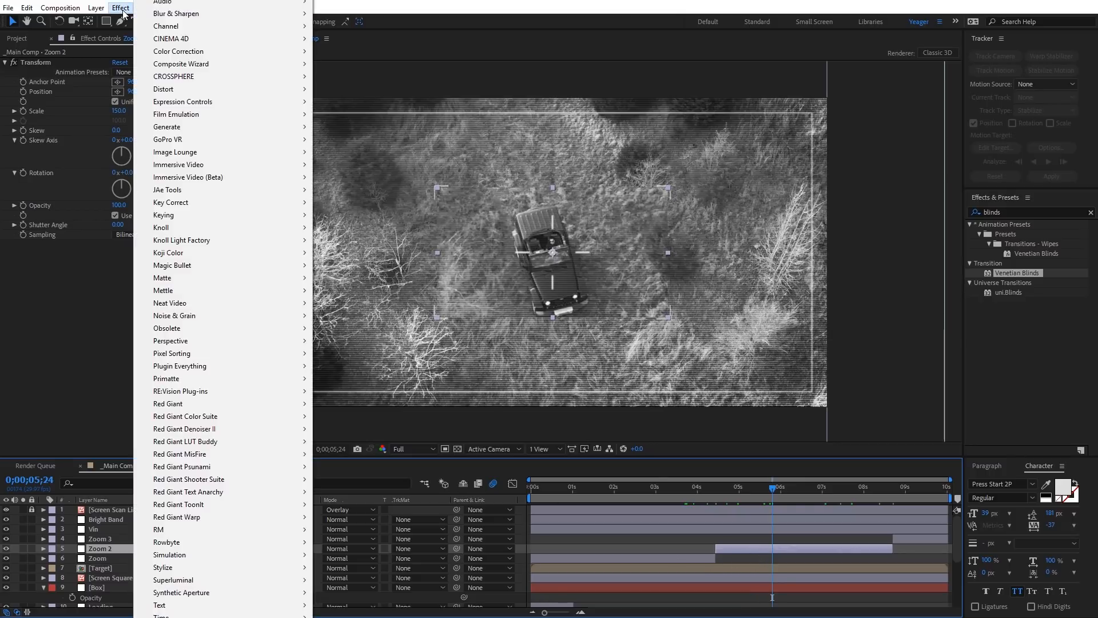
pyautogui.moveTo(183, 27)
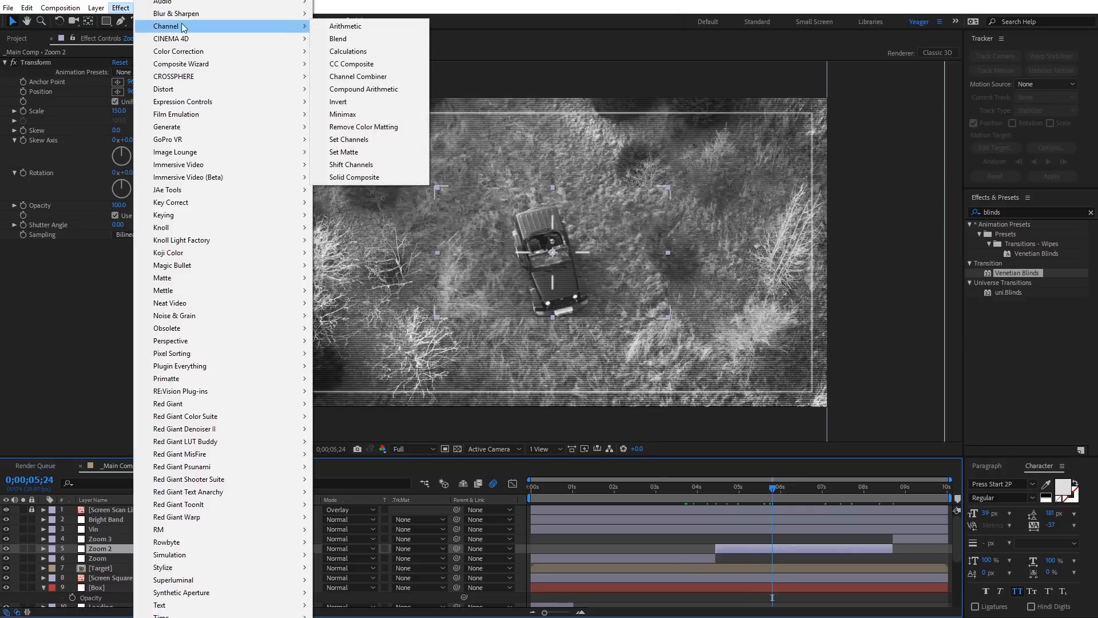
pyautogui.click(363, 101)
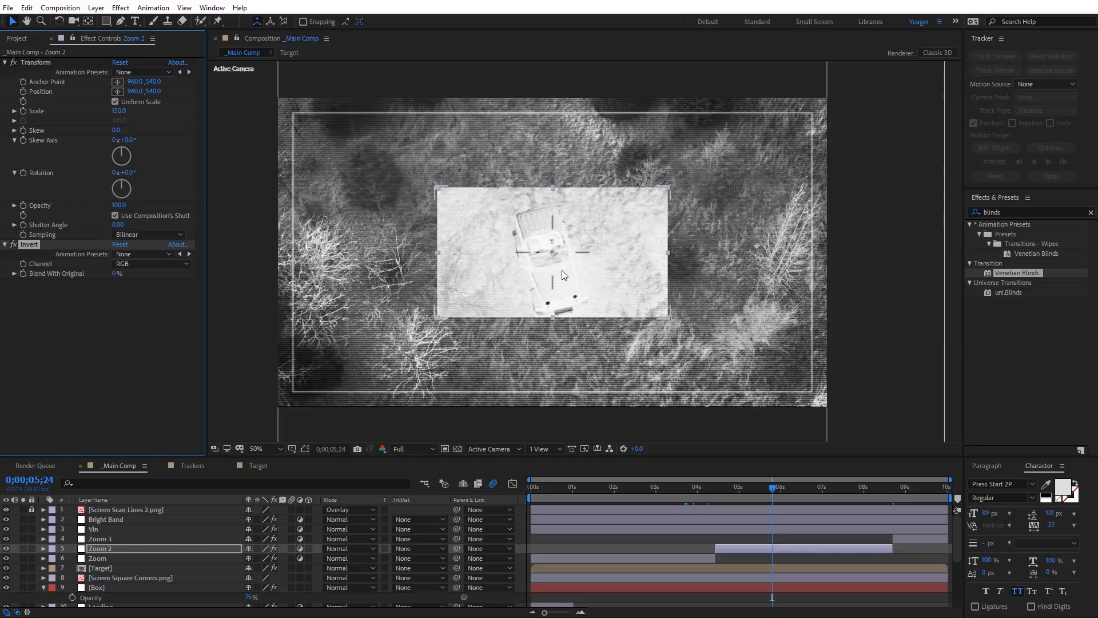
# Step: Add a Curves effect to Zoom 2 and bend the RGB curve downward at two points to darken the inverted area
pyautogui.click(120, 9)
pyautogui.moveTo(232, 52)
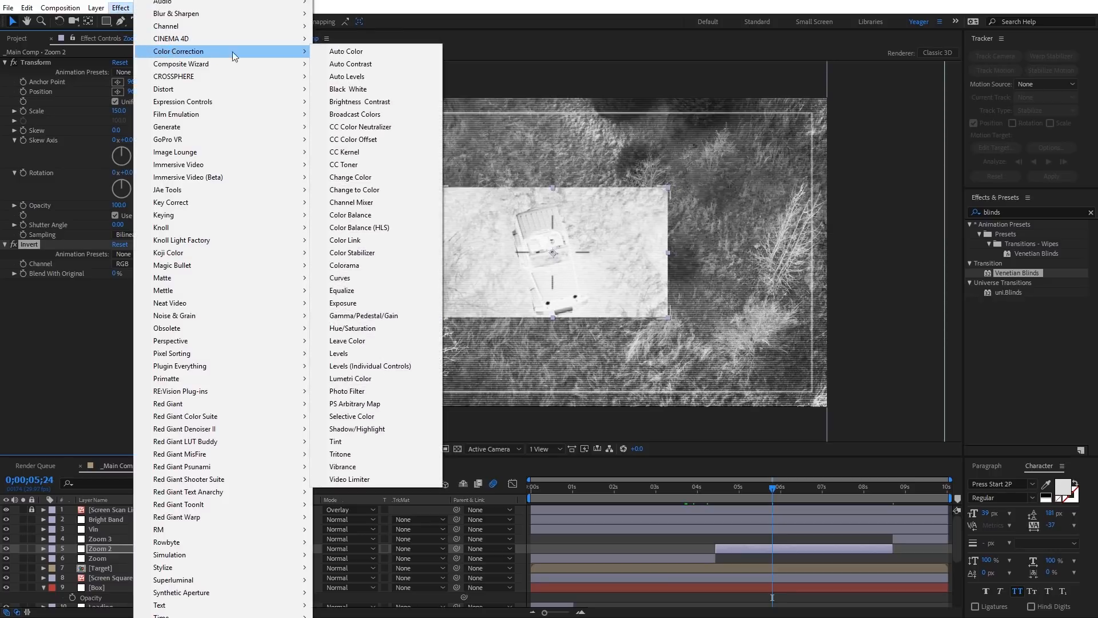
pyautogui.click(366, 278)
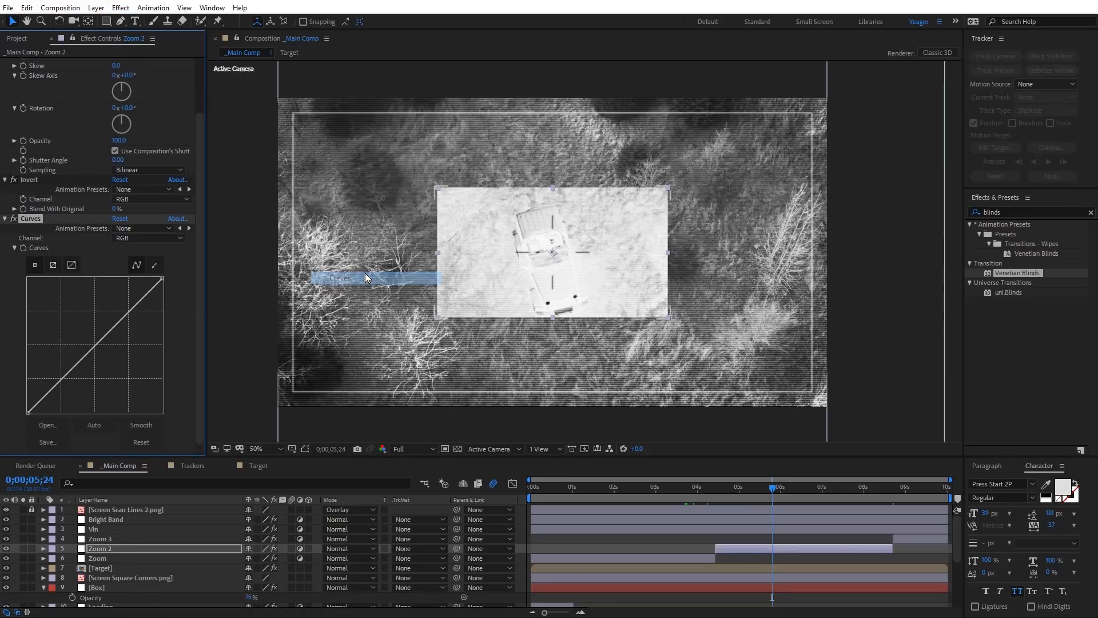
pyautogui.moveTo(65, 380); pyautogui.dragTo(87, 396)
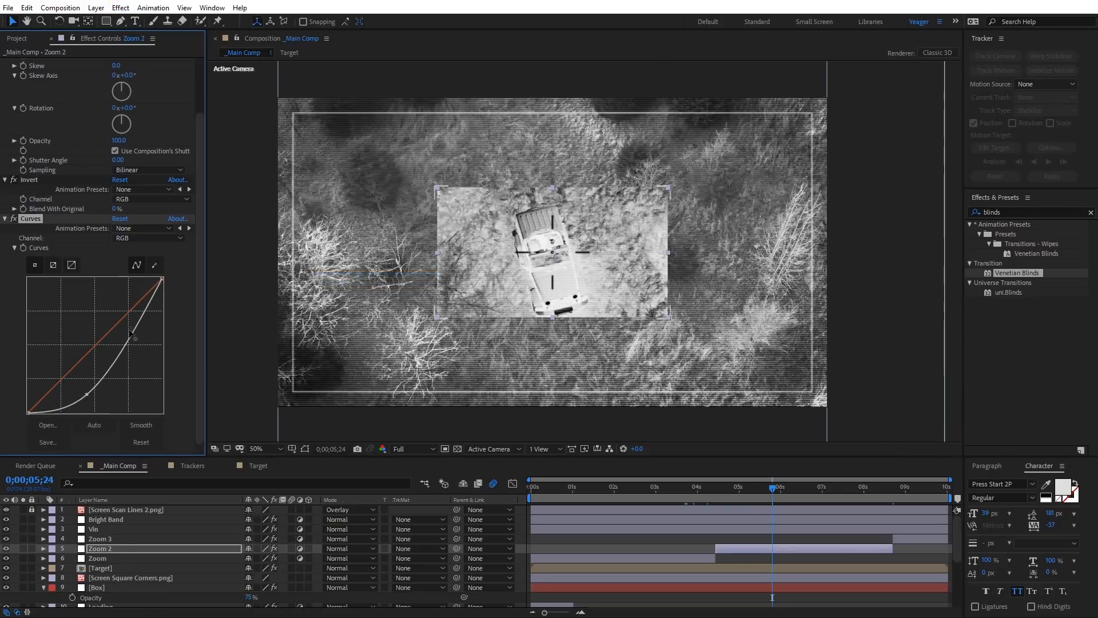
pyautogui.moveTo(131, 333); pyautogui.dragTo(134, 335)
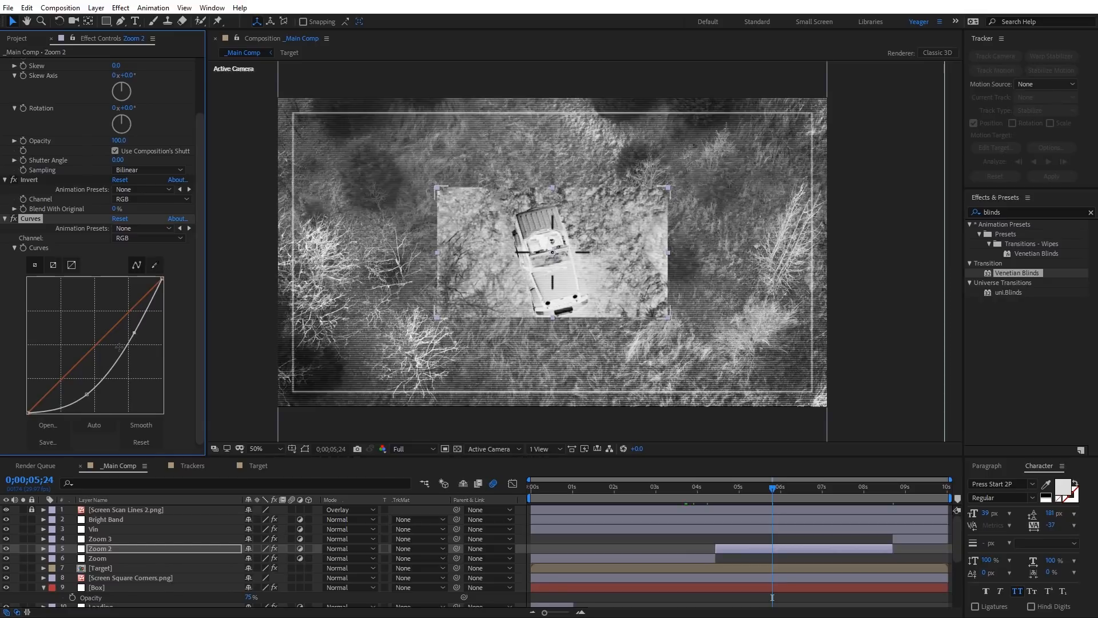
# Step: Add Optics Compensation to Zoom 2 with Reverse Lens Distortion enabled and Field Of View set to 140
pyautogui.click(121, 9)
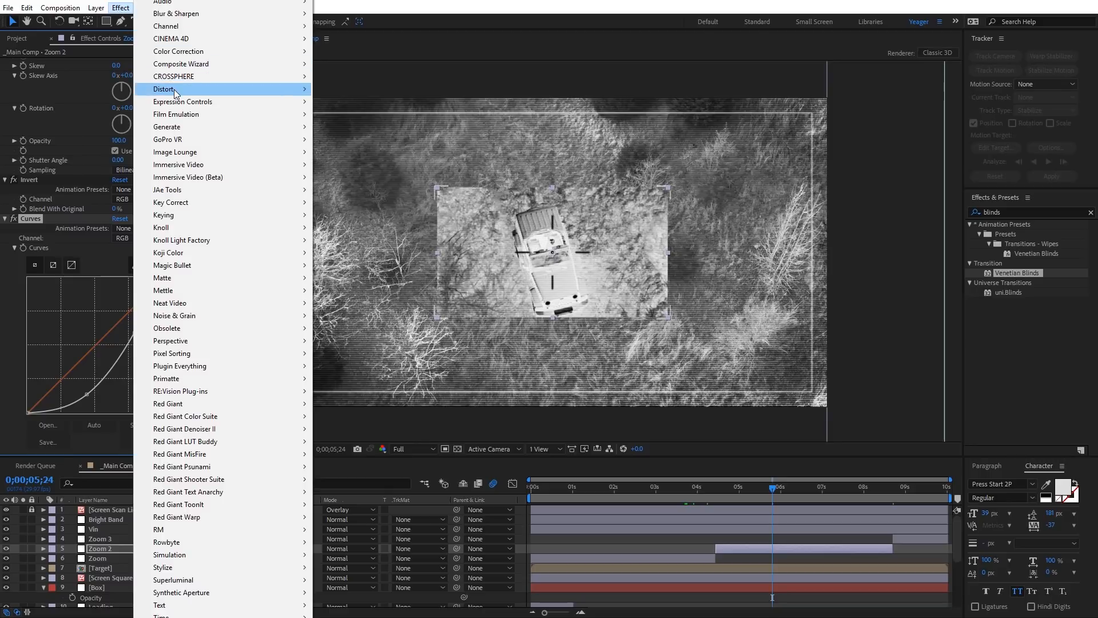
pyautogui.moveTo(221, 91)
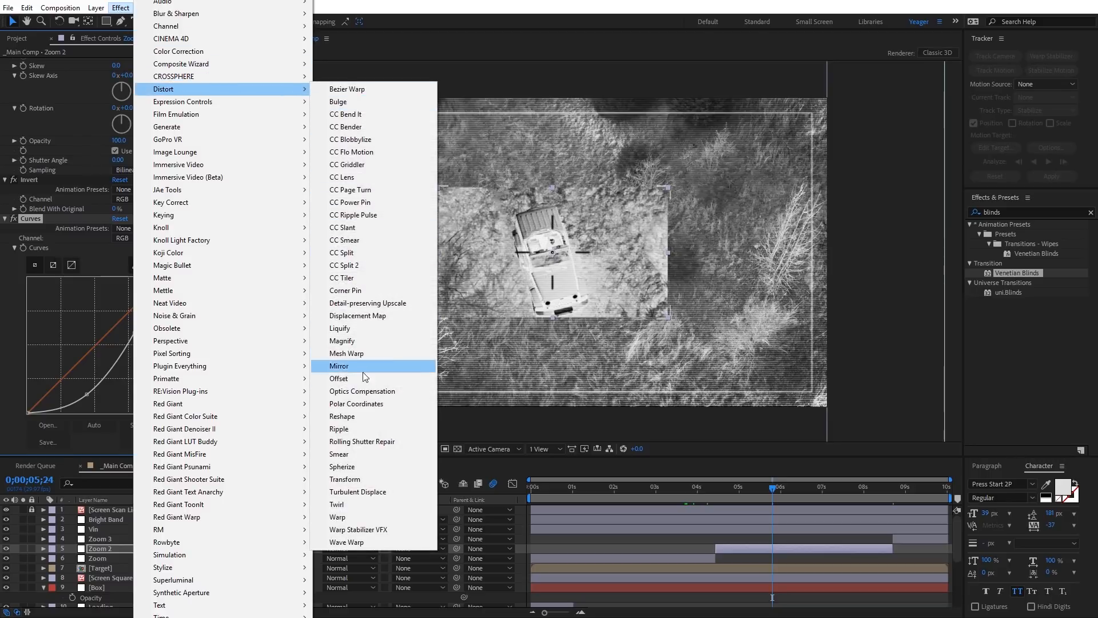
pyautogui.click(357, 391)
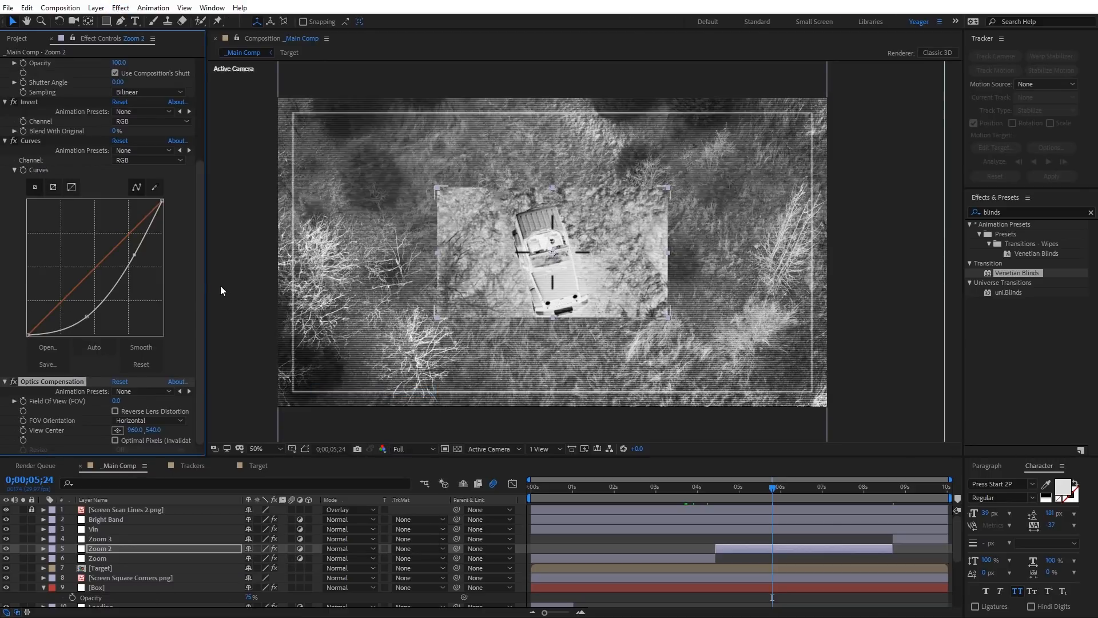
pyautogui.click(113, 411)
pyautogui.moveTo(325, 401); pyautogui.dragTo(867, 417)
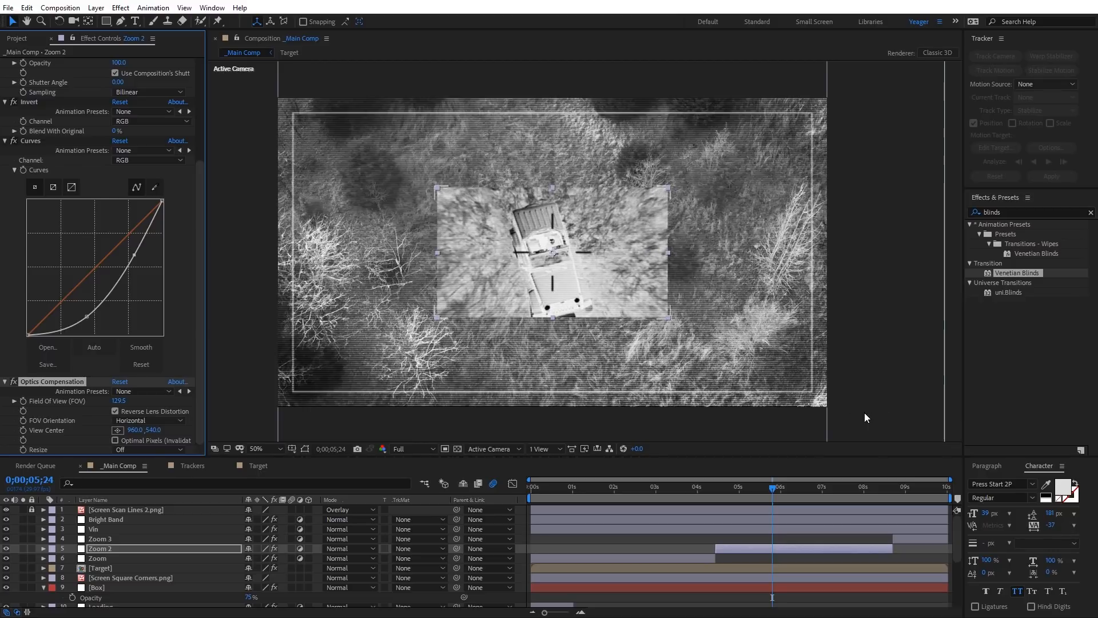
pyautogui.moveTo(772, 490)
pyautogui.mouseDown()
pyautogui.moveTo(723, 493)
pyautogui.moveTo(830, 495)
pyautogui.moveTo(765, 495)
pyautogui.moveTo(791, 495)
pyautogui.mouseUp()
pyautogui.click(120, 402)
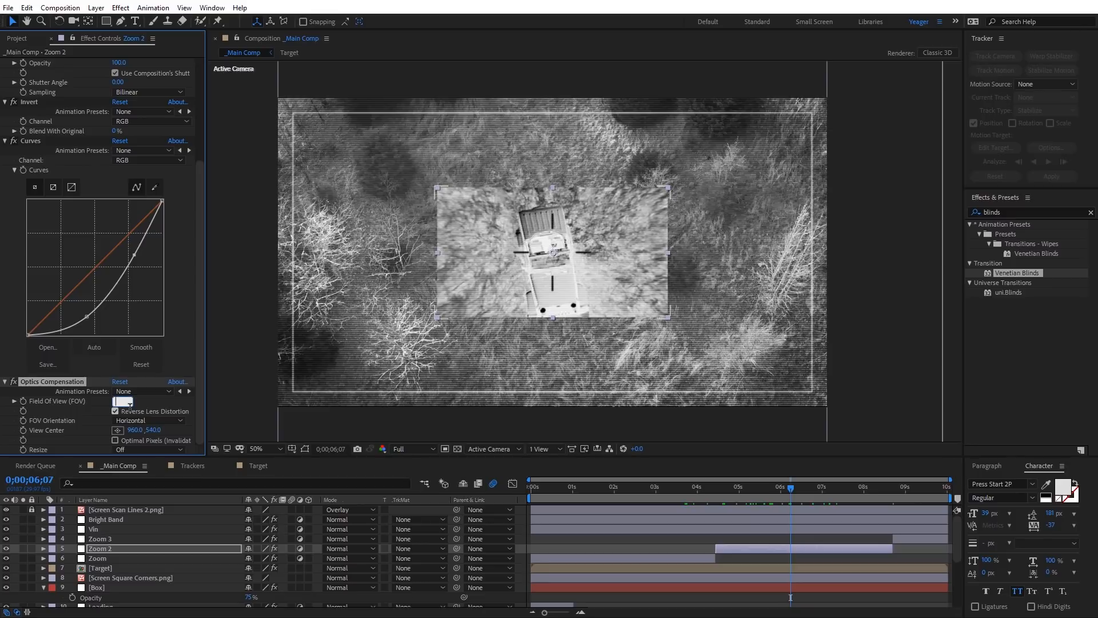
pyautogui.press('Return')
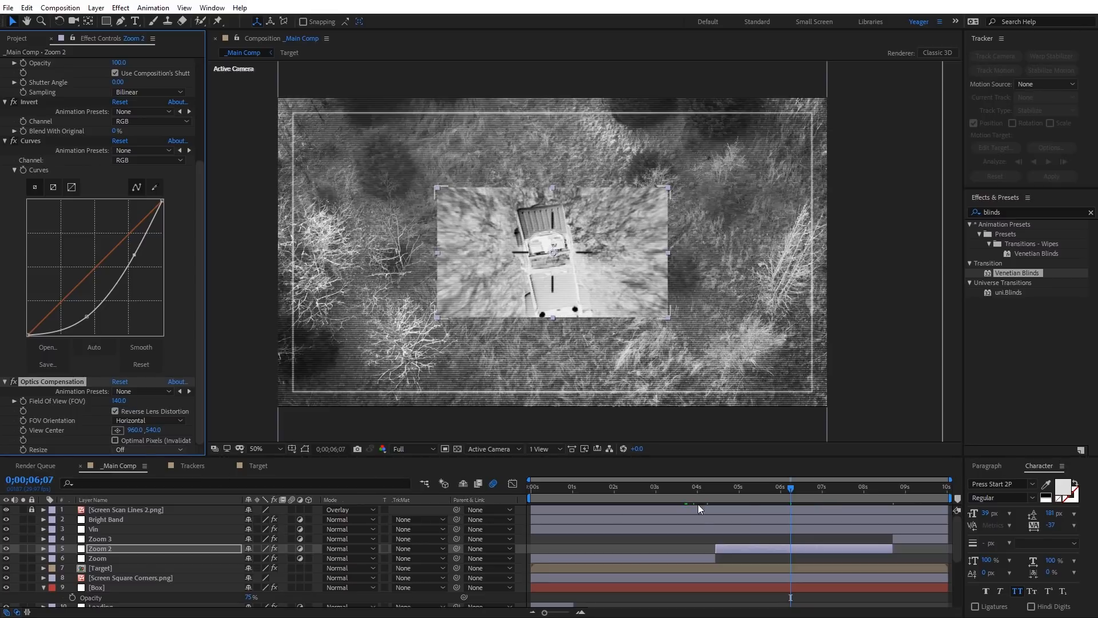
# Step: At 0;00;04;13, add the CC Block Load effect to Zoom 2 and collapse the layer's other effects
pyautogui.moveTo(726, 485); pyautogui.dragTo(716, 491)
pyautogui.click(723, 548)
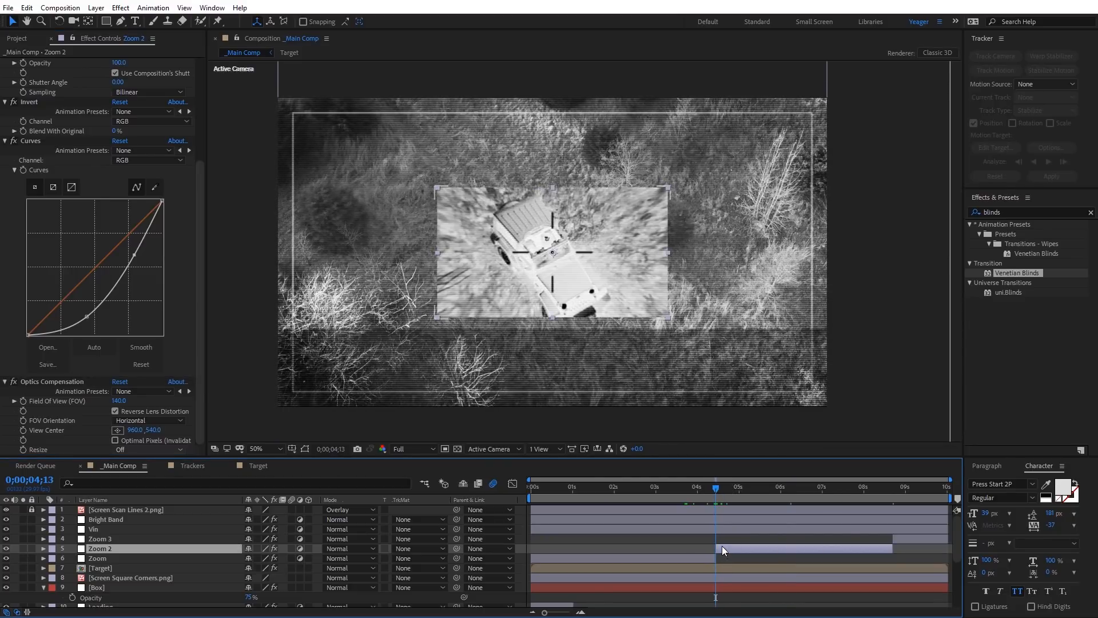
pyautogui.click(119, 8)
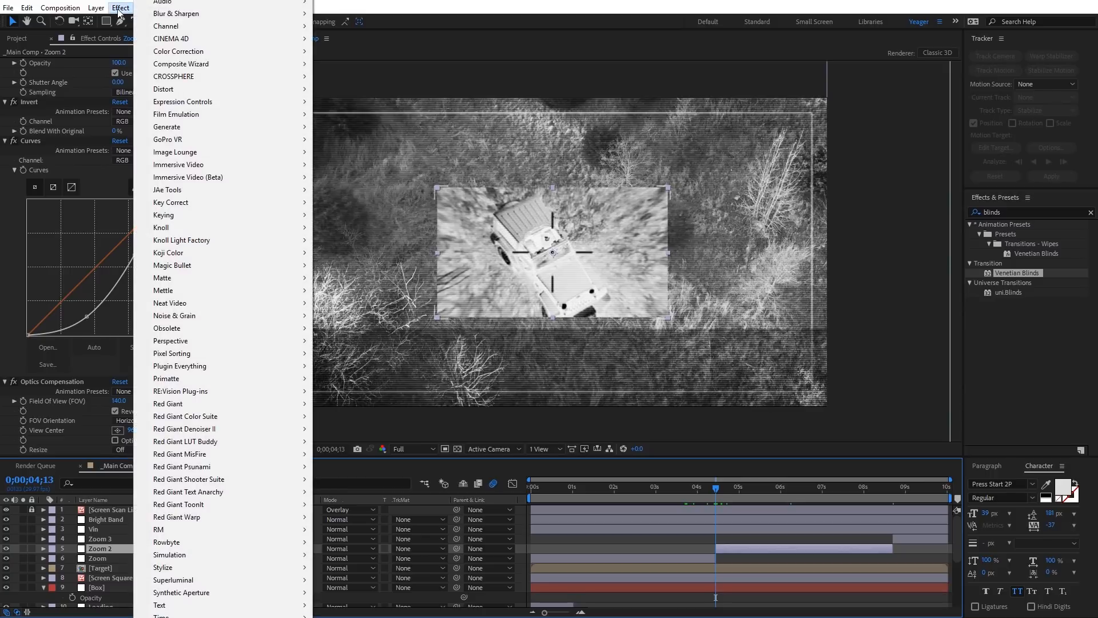
pyautogui.moveTo(229, 566)
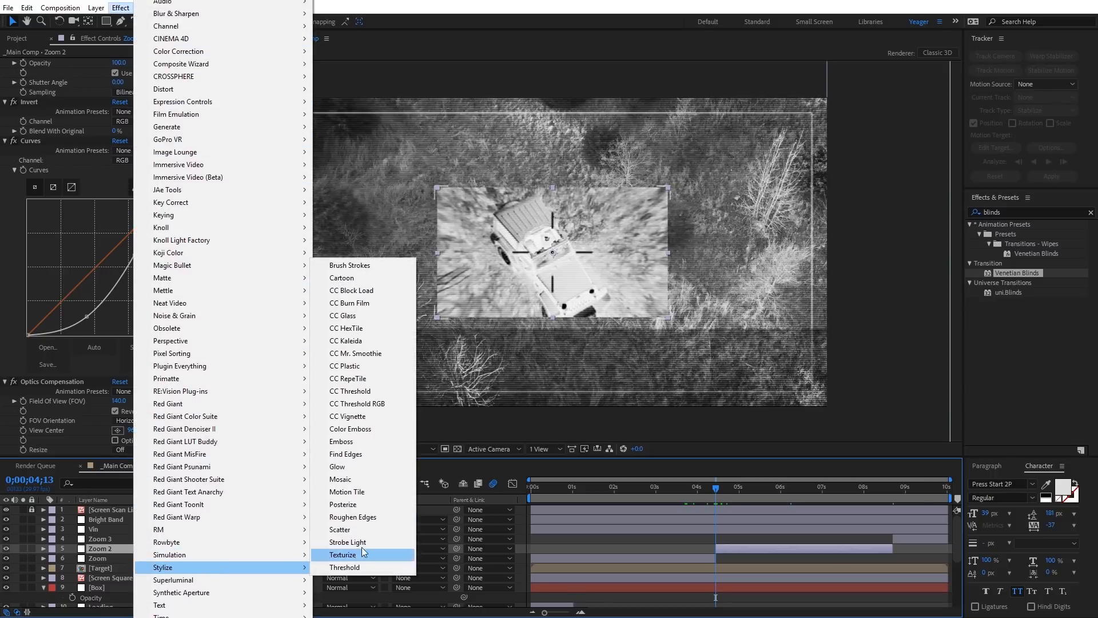
pyautogui.click(367, 292)
pyautogui.scroll(6, 36, 129)
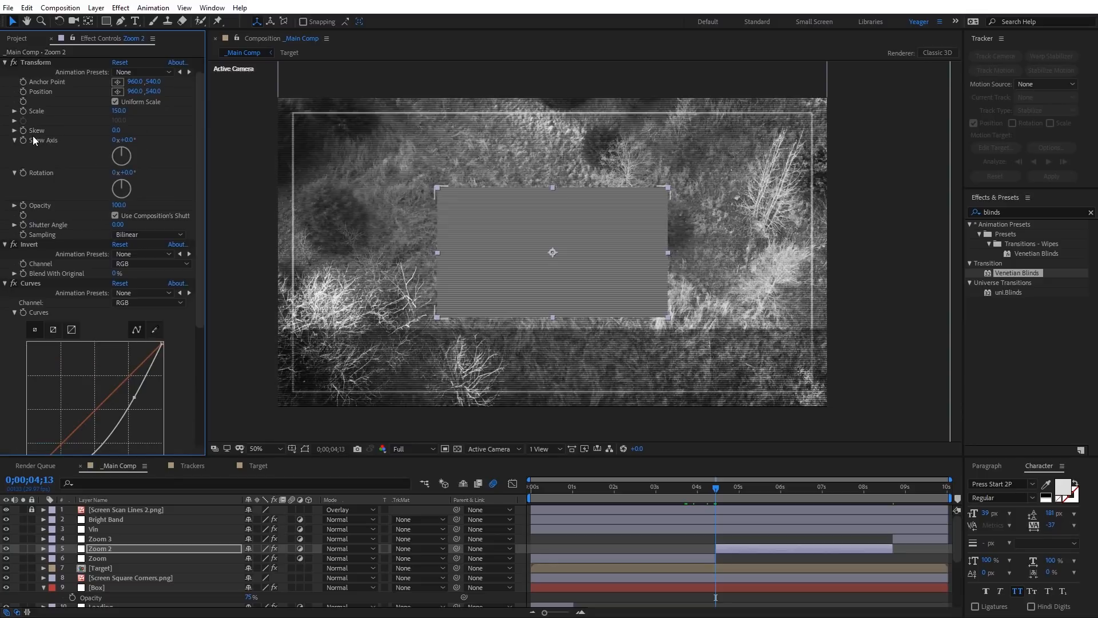
pyautogui.click(4, 62)
pyautogui.click(5, 72)
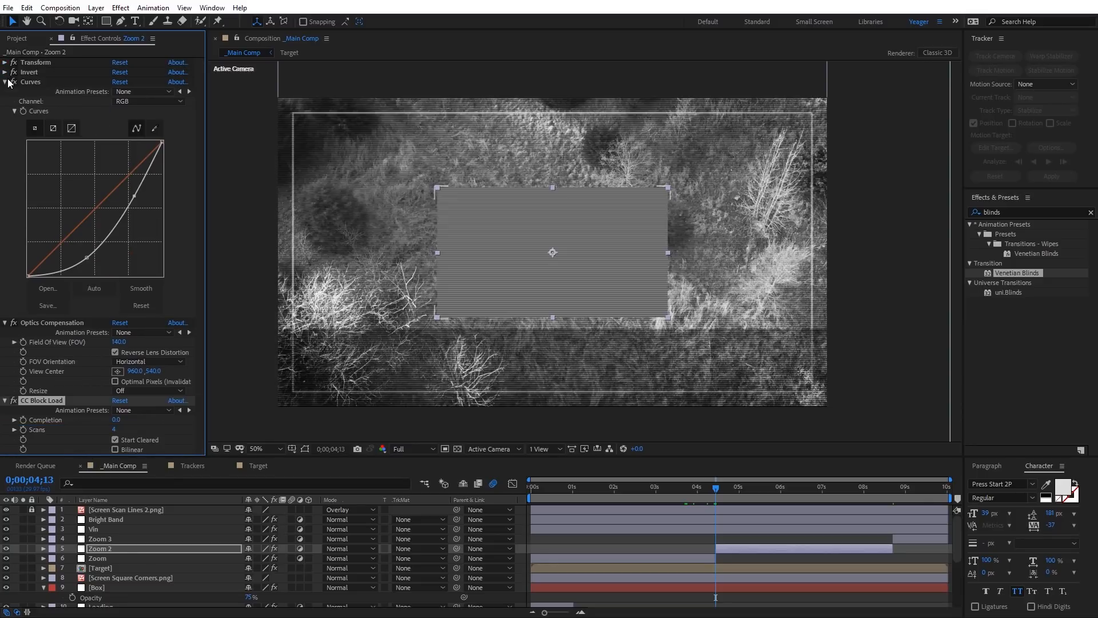
pyautogui.click(5, 82)
pyautogui.click(5, 92)
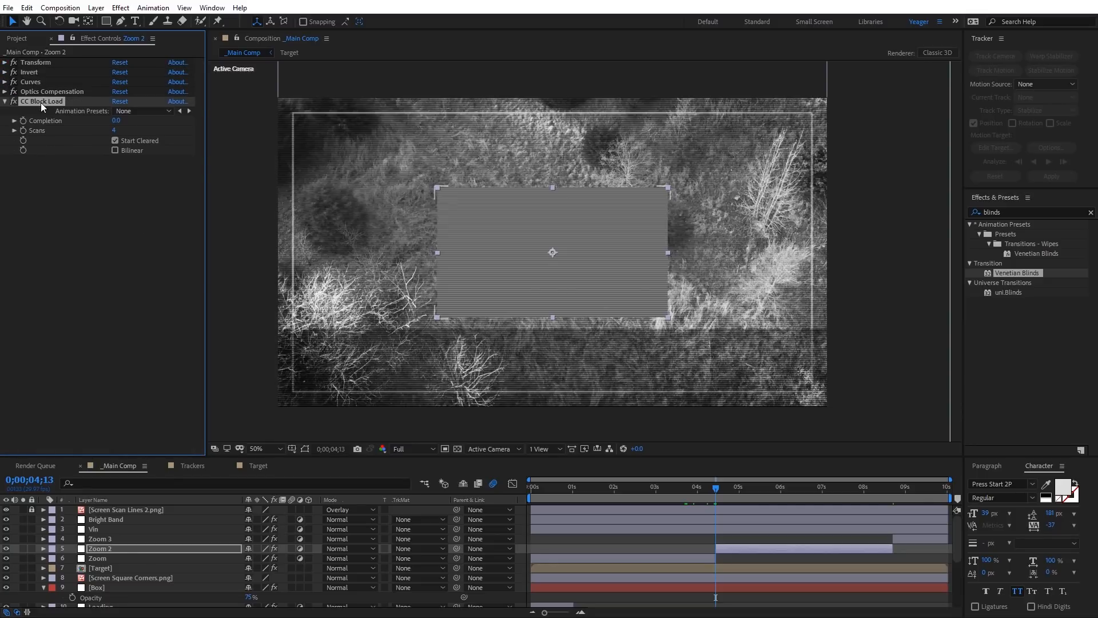
# Step: Turn off Start Cleared, set Scans to 6, and keyframe Completion from 0 at 0;00;04;13 to 100 at 0;00;05;01
pyautogui.click(115, 139)
pyautogui.click(114, 131)
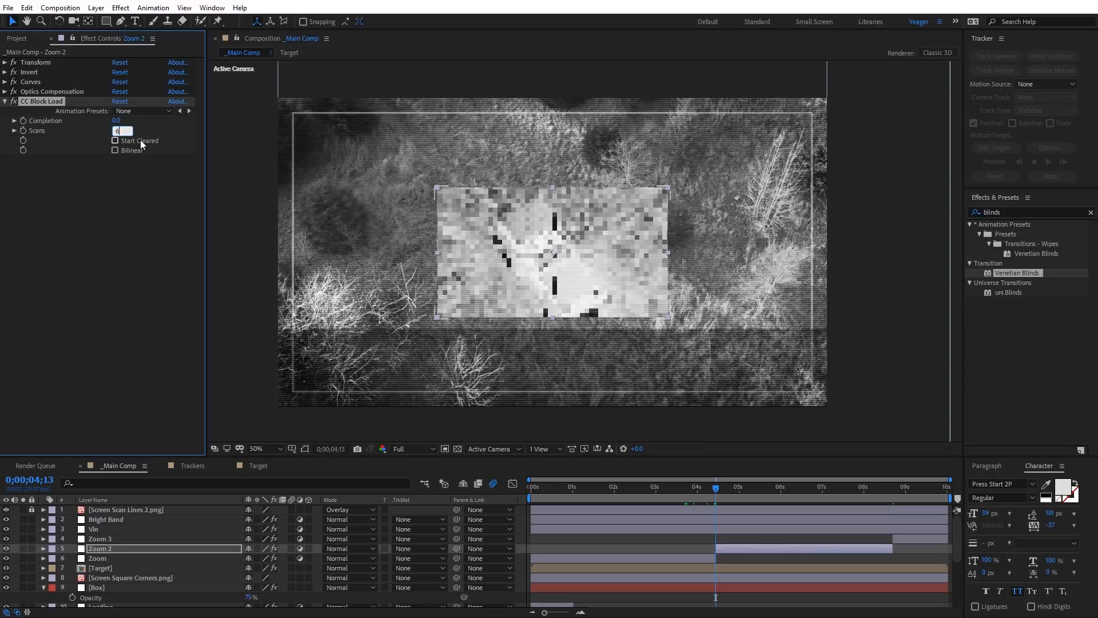
pyautogui.press('Return')
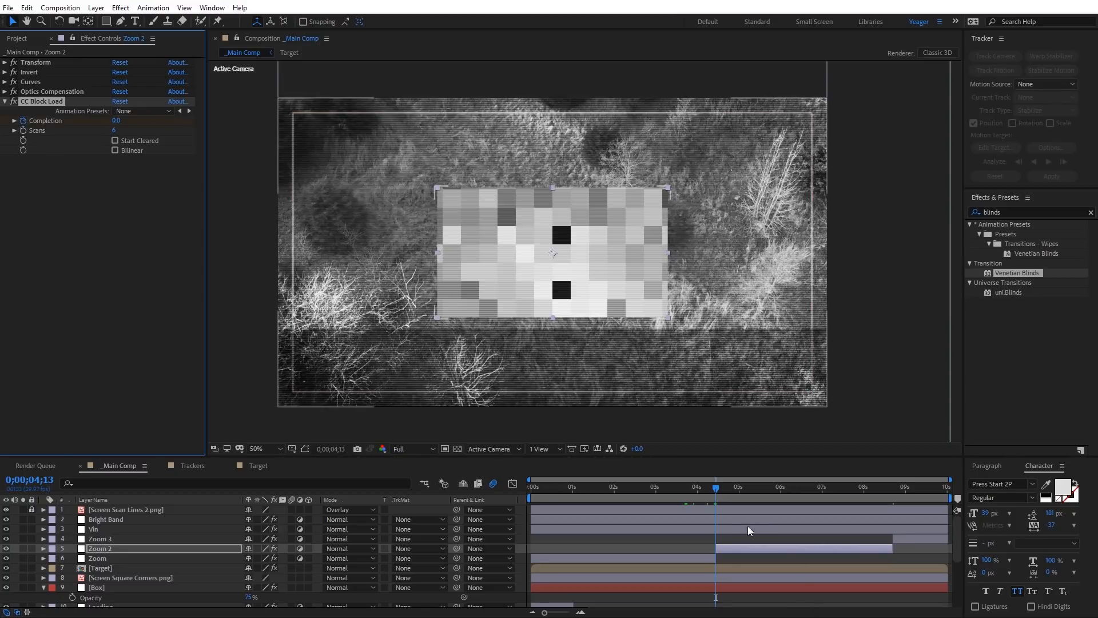
pyautogui.moveTo(718, 492); pyautogui.dragTo(740, 497)
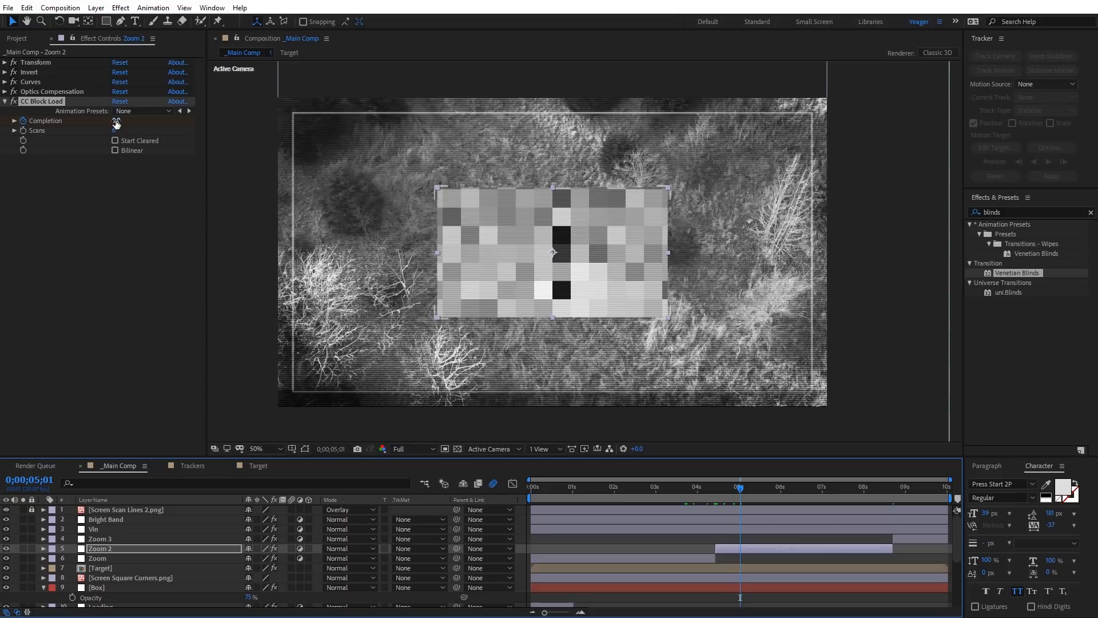
pyautogui.moveTo(116, 123); pyautogui.dragTo(357, 131)
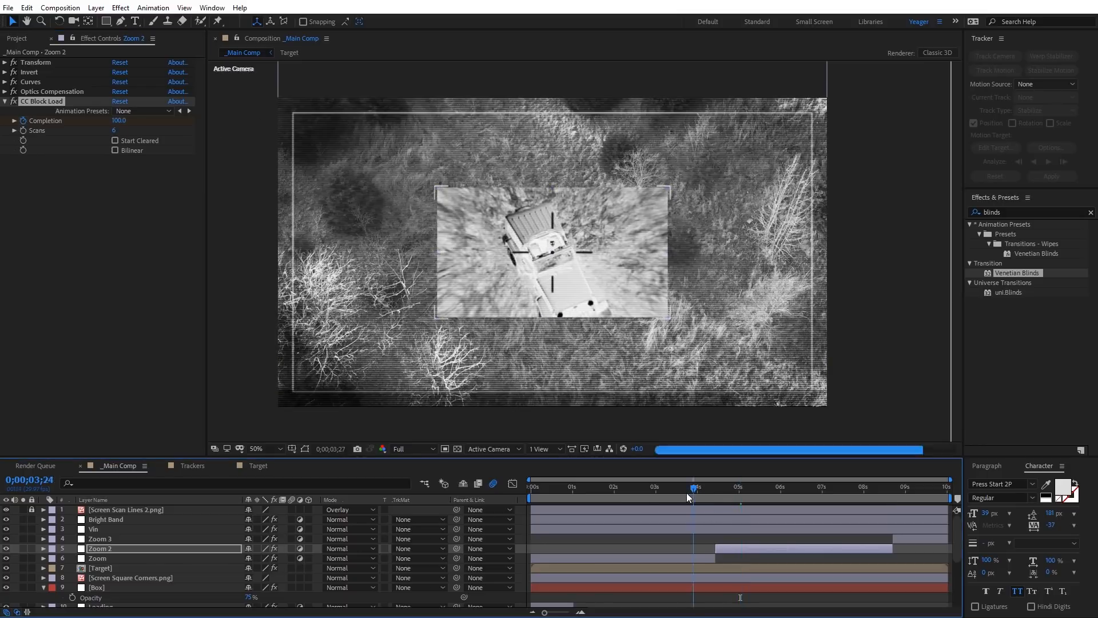
# Step: Start the work area at about 0;00;03;15 and preview the block-load transition into Zoom 2
pyautogui.moveTo(682, 493); pyautogui.dragTo(675, 494)
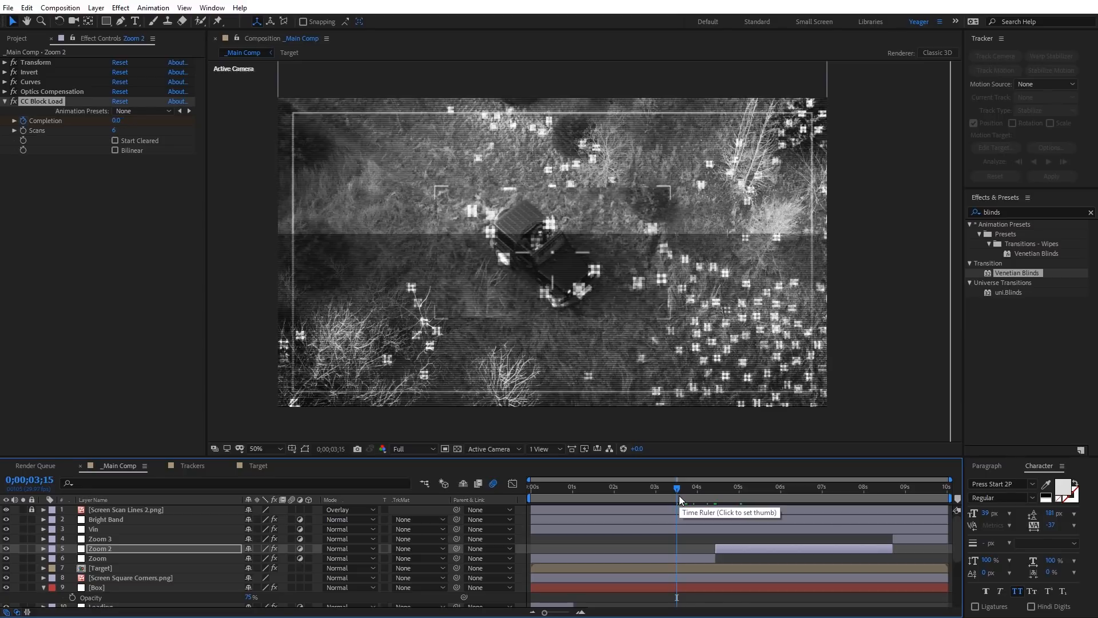
pyautogui.press('b')
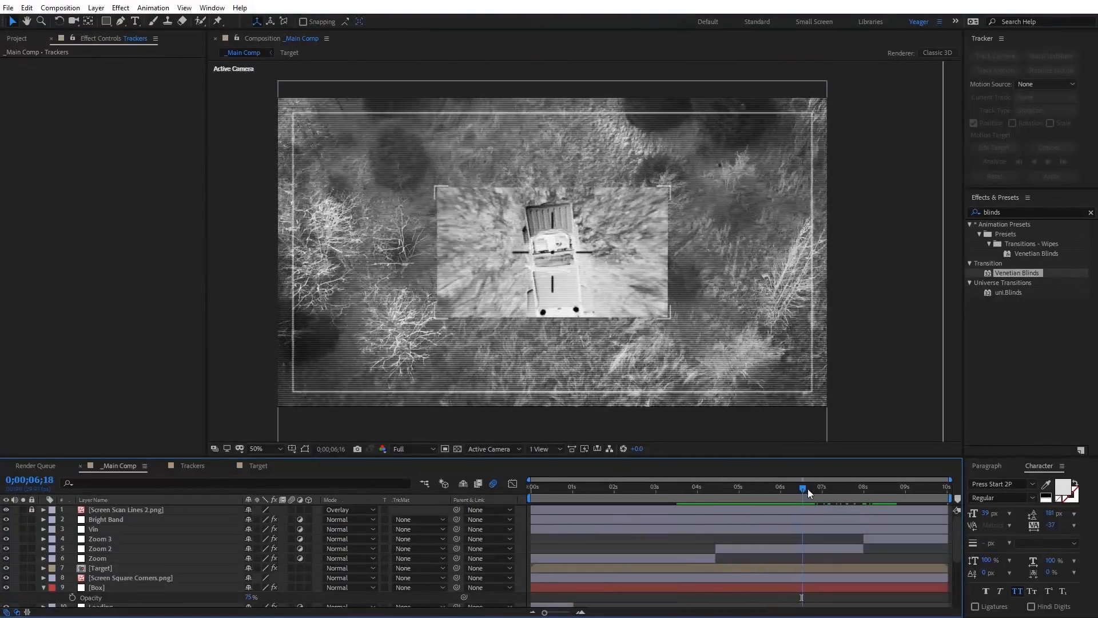
# Step: Go to 0;00;08;23, where the last Trackers clip ends, and duplicate the Distort adjustment layer
pyautogui.moveTo(808, 489); pyautogui.dragTo(895, 505)
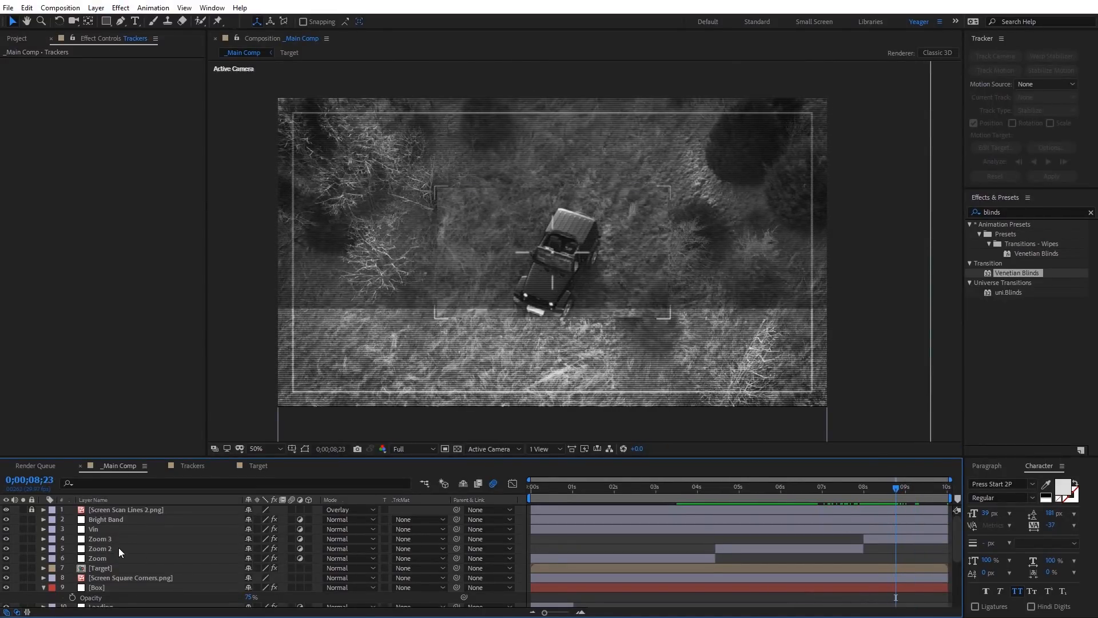
pyautogui.scroll(-2, 119, 548)
pyautogui.click(108, 558)
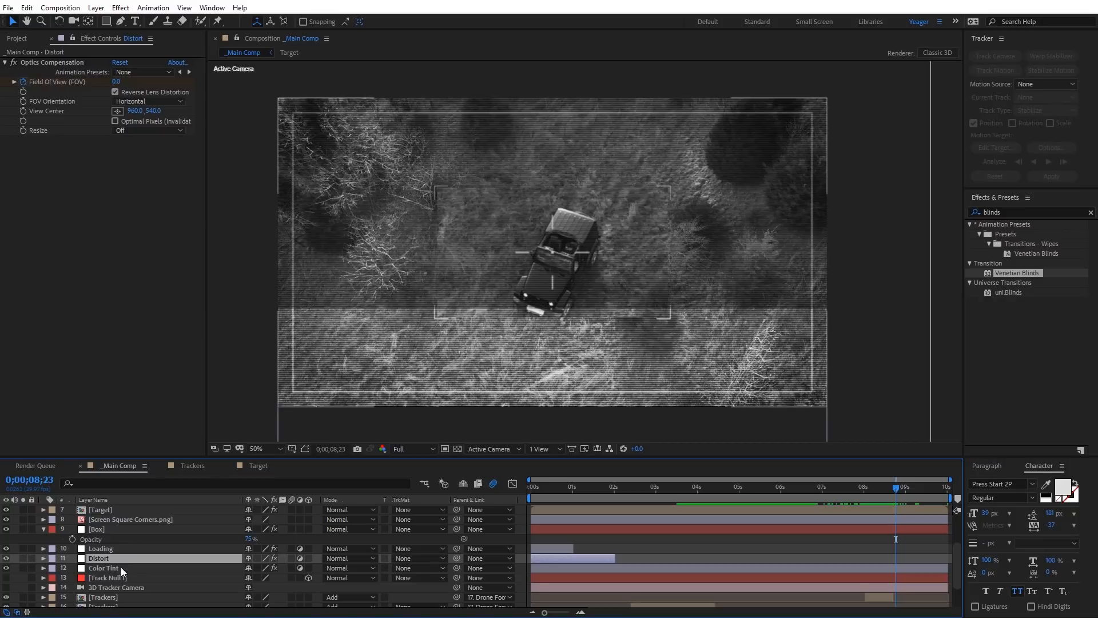
pyautogui.hotkey('ctrl', 'd')
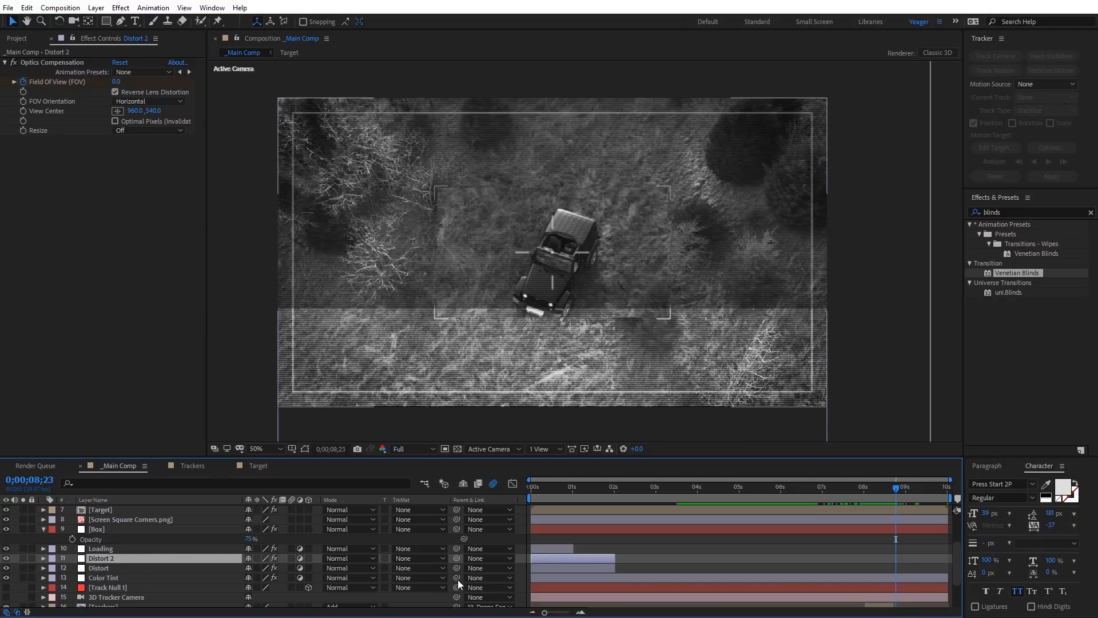
# Step: Move Distort 2's last Field Of View keyframe to about half a second and trim the layer's end just past it
pyautogui.press('u')
pyautogui.click(614, 579)
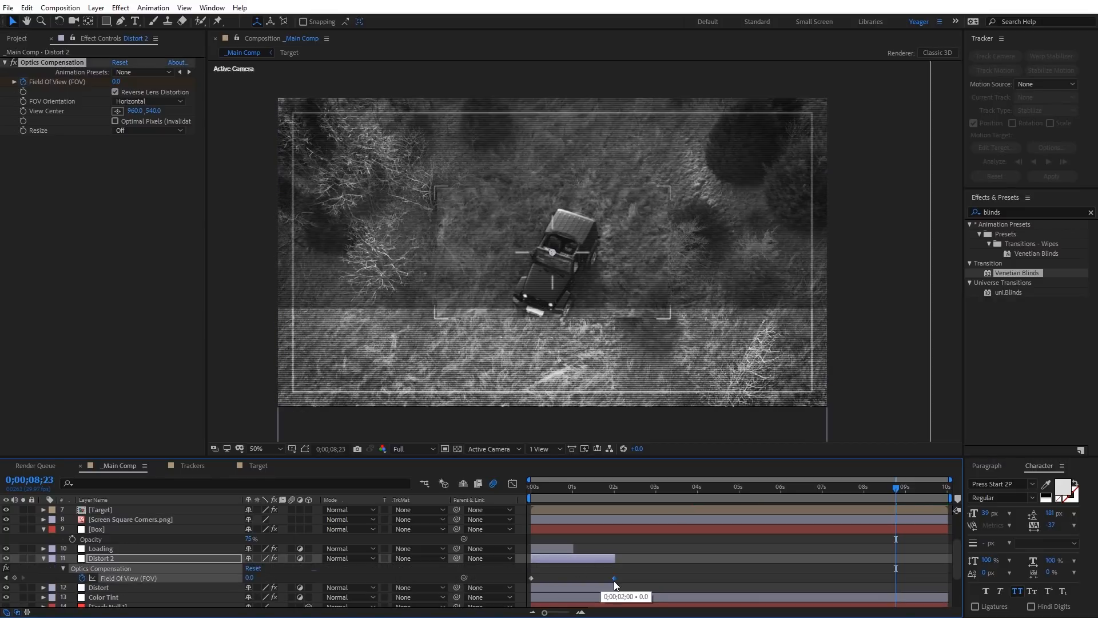
pyautogui.moveTo(554, 580); pyautogui.dragTo(552, 579)
pyautogui.moveTo(615, 559); pyautogui.dragTo(560, 568)
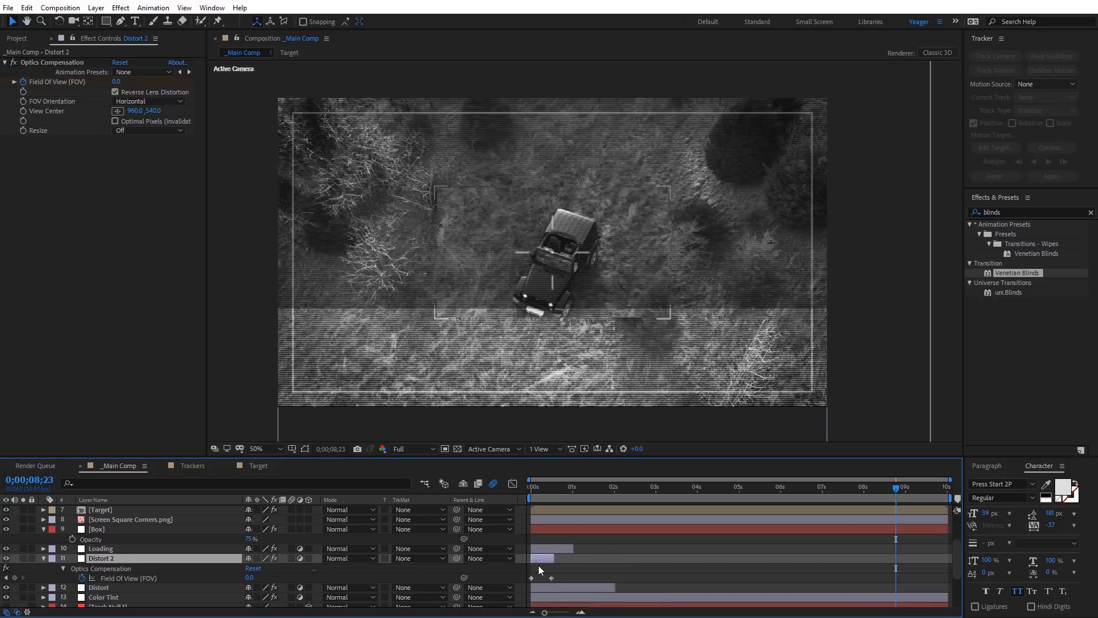
# Step: Move the shortened Distort 2 layer so its start and first keyframe align with 0;00;08;22
pyautogui.moveTo(541, 559); pyautogui.dragTo(902, 566)
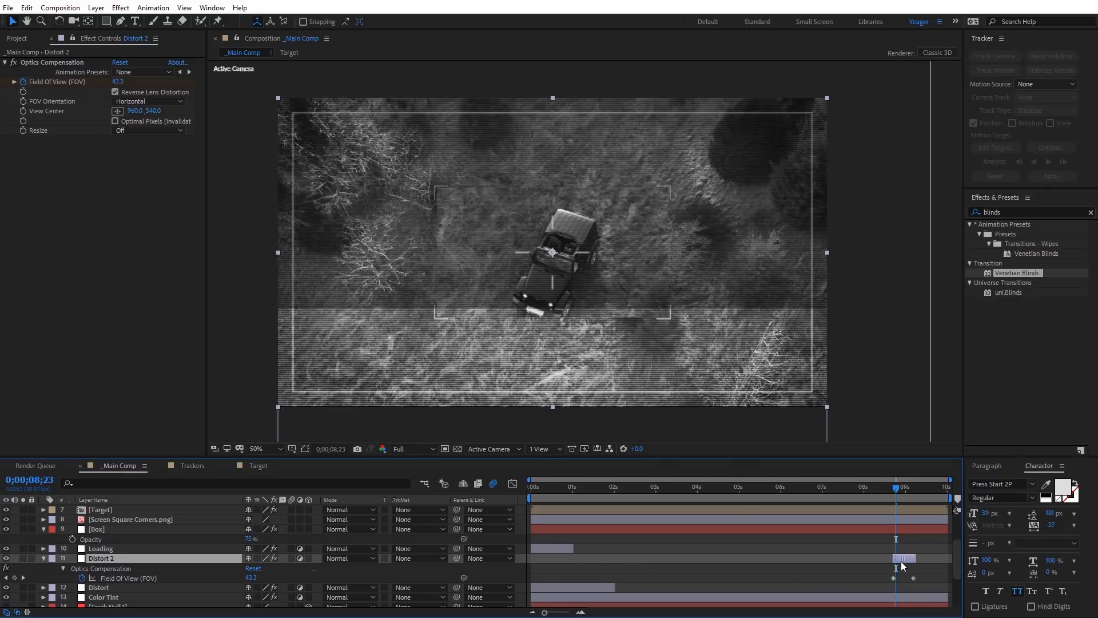
pyautogui.moveTo(897, 487); pyautogui.dragTo(895, 490)
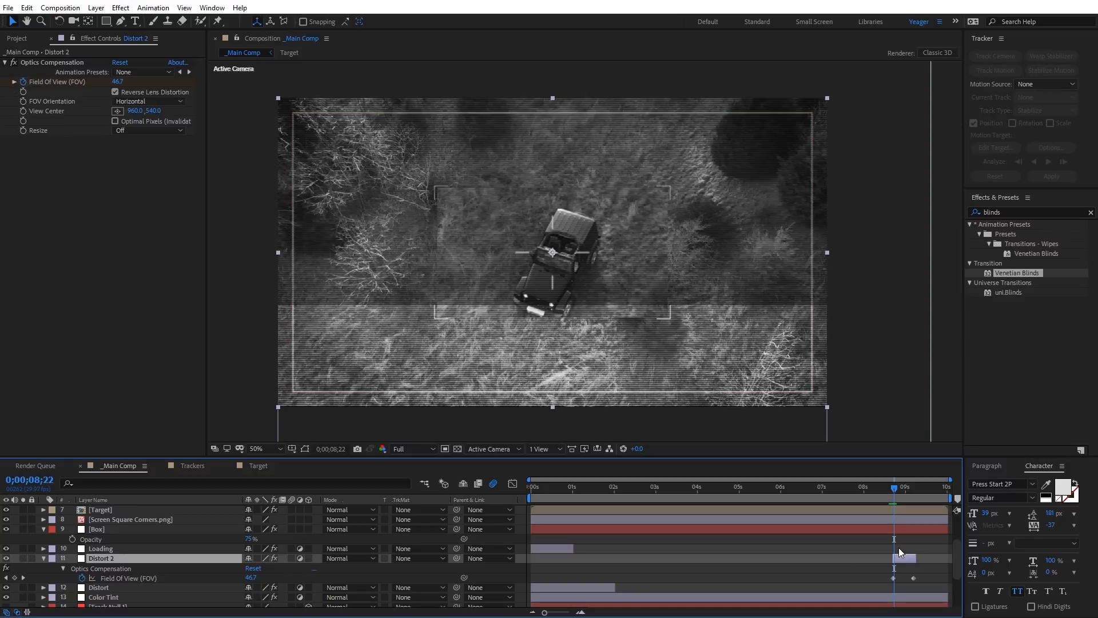
pyautogui.moveTo(901, 557); pyautogui.dragTo(904, 557)
pyautogui.click(895, 578)
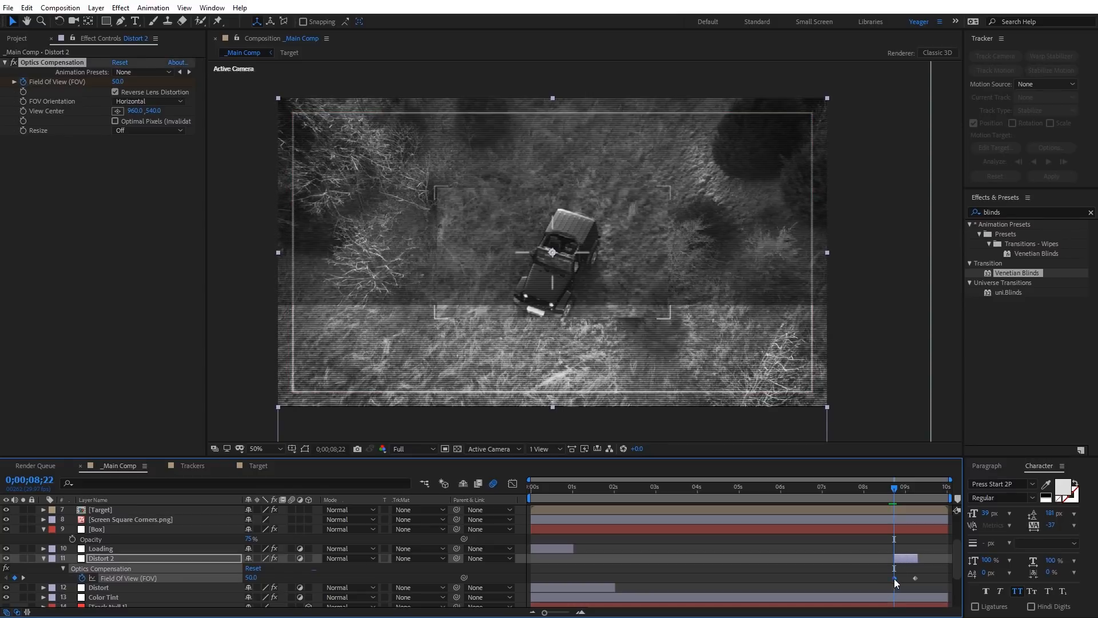
# Step: Set Distort 2's first Field Of View keyframe at 0;00;08;22 to 73.9 and check the distortion around it
pyautogui.click(900, 558)
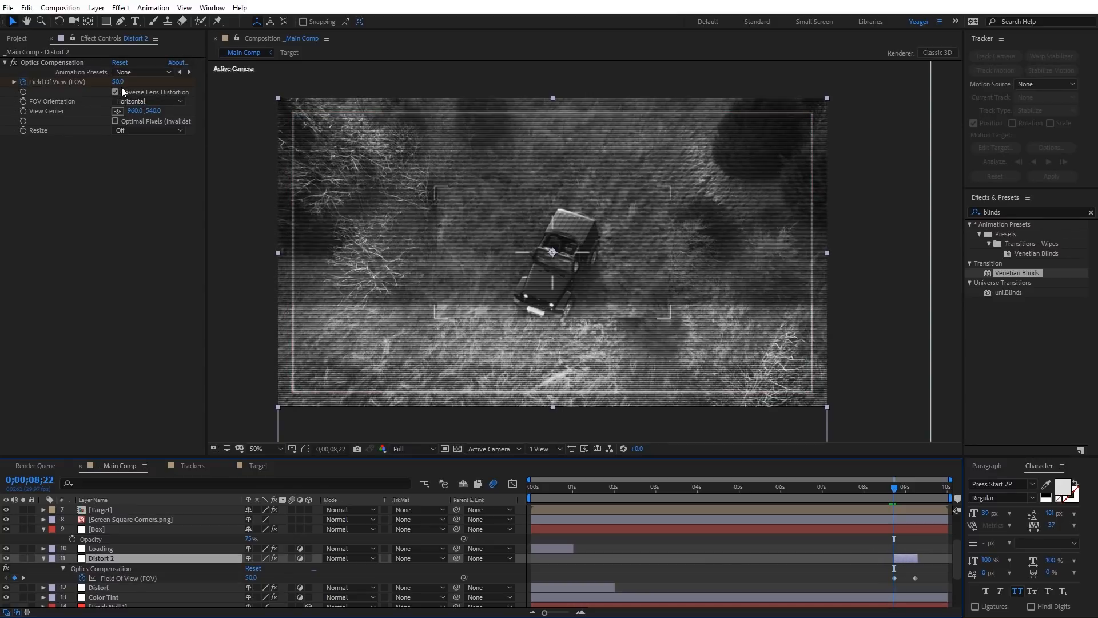
pyautogui.moveTo(118, 84); pyautogui.dragTo(265, 95)
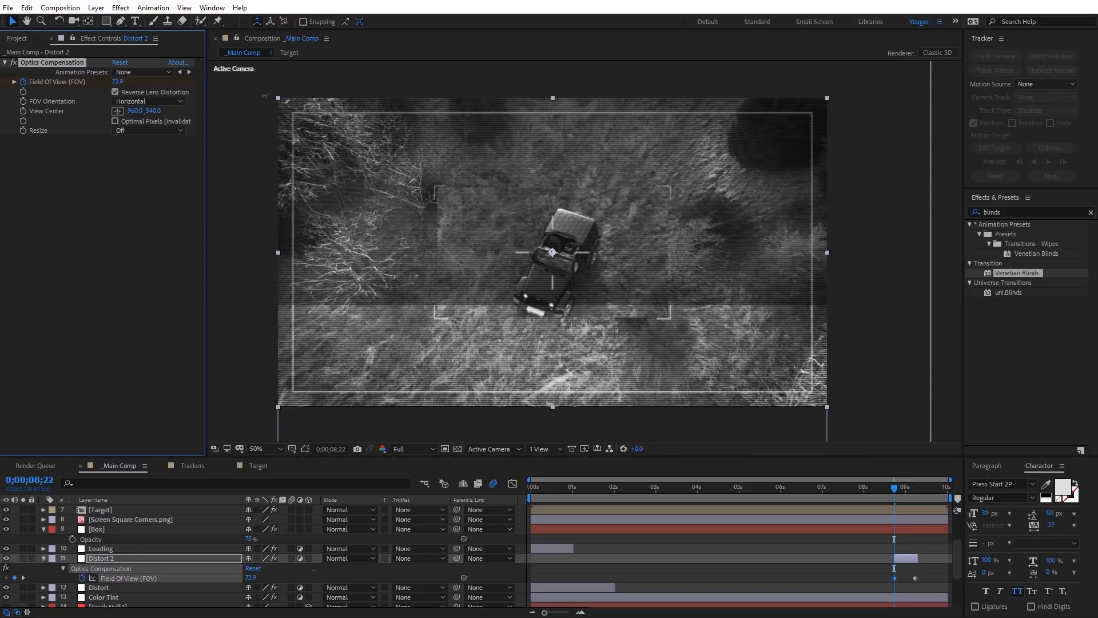
pyautogui.moveTo(897, 495)
pyautogui.mouseDown()
pyautogui.moveTo(857, 491)
pyautogui.moveTo(925, 479)
pyautogui.moveTo(880, 493)
pyautogui.moveTo(898, 489)
pyautogui.mouseUp()
pyautogui.click(894, 489)
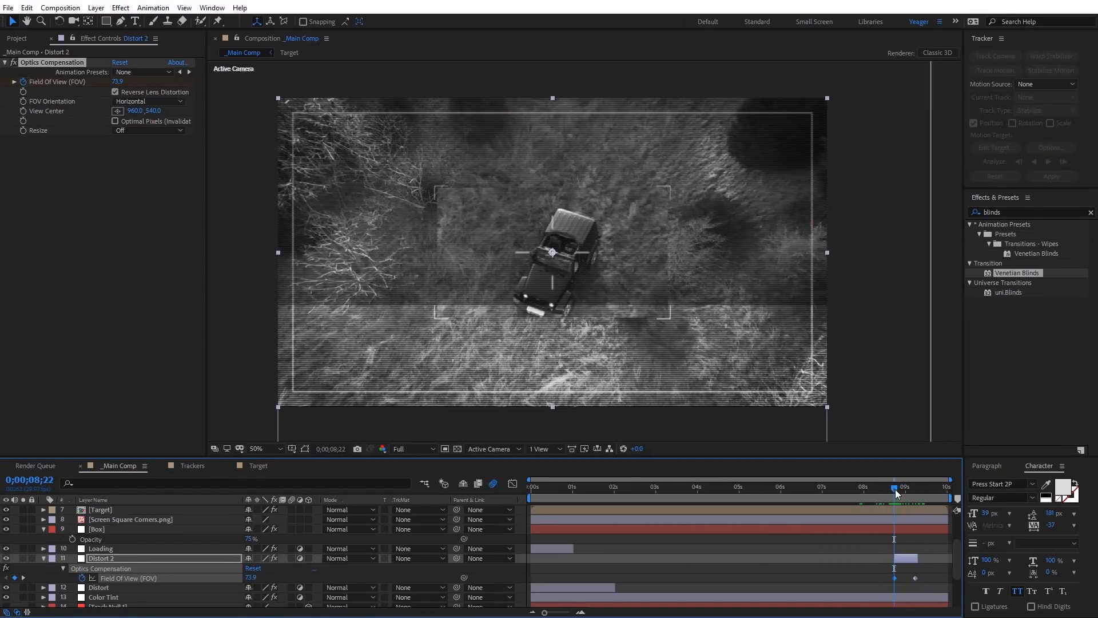
# Step: Add an adjustment layer named Darken directly above Distort 2 and trim it to a very brief clip at 0;00;08;22
pyautogui.click(904, 556)
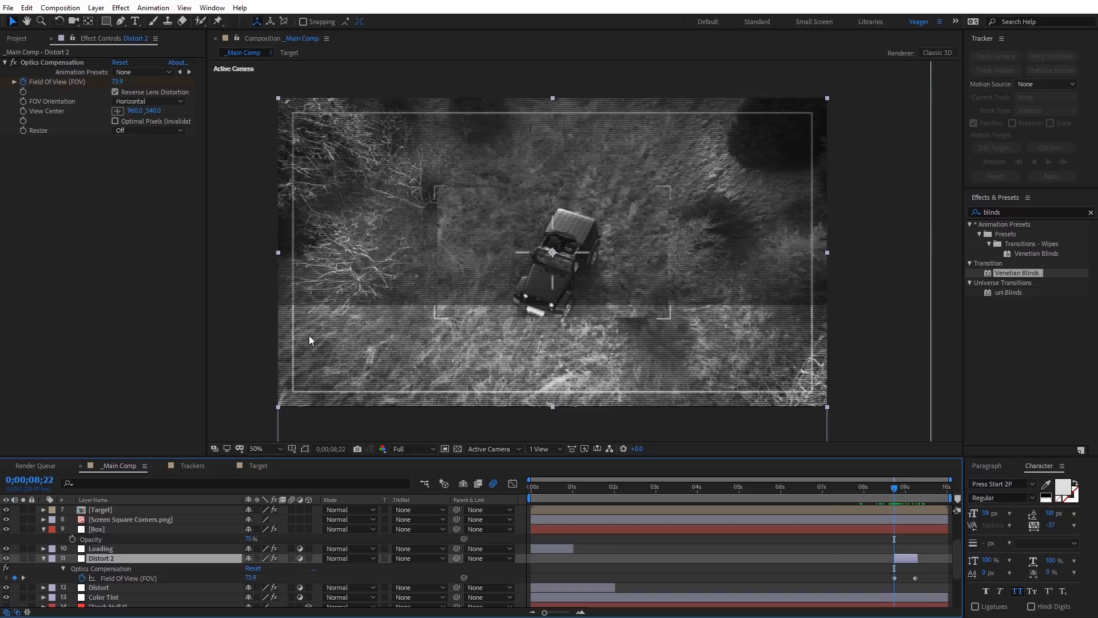
pyautogui.rightClick(230, 336)
pyautogui.moveTo(243, 342)
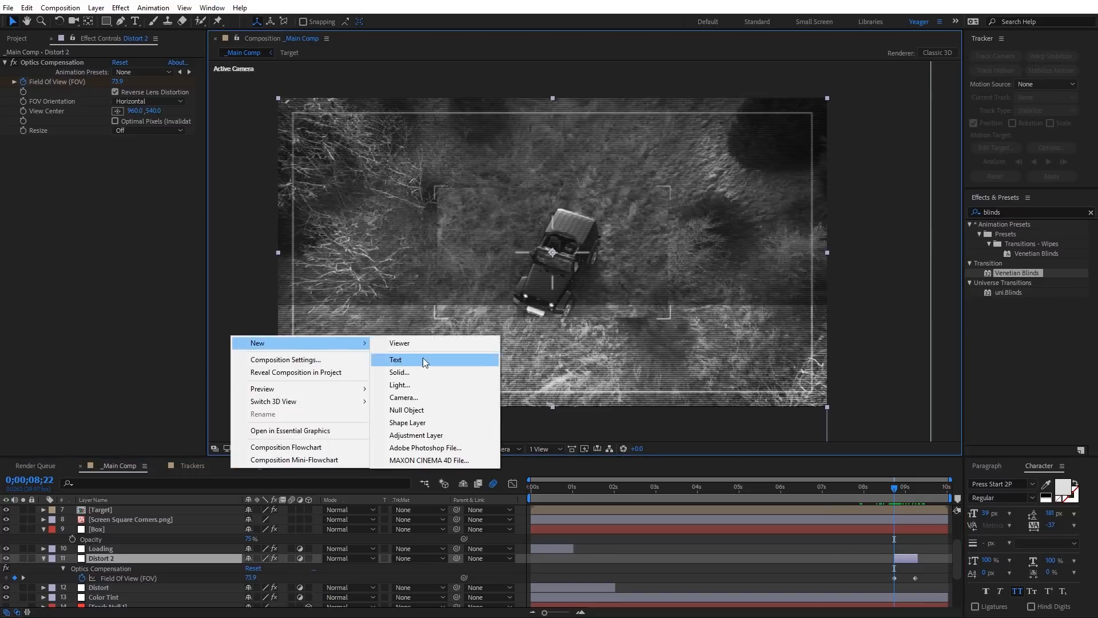
pyautogui.click(437, 436)
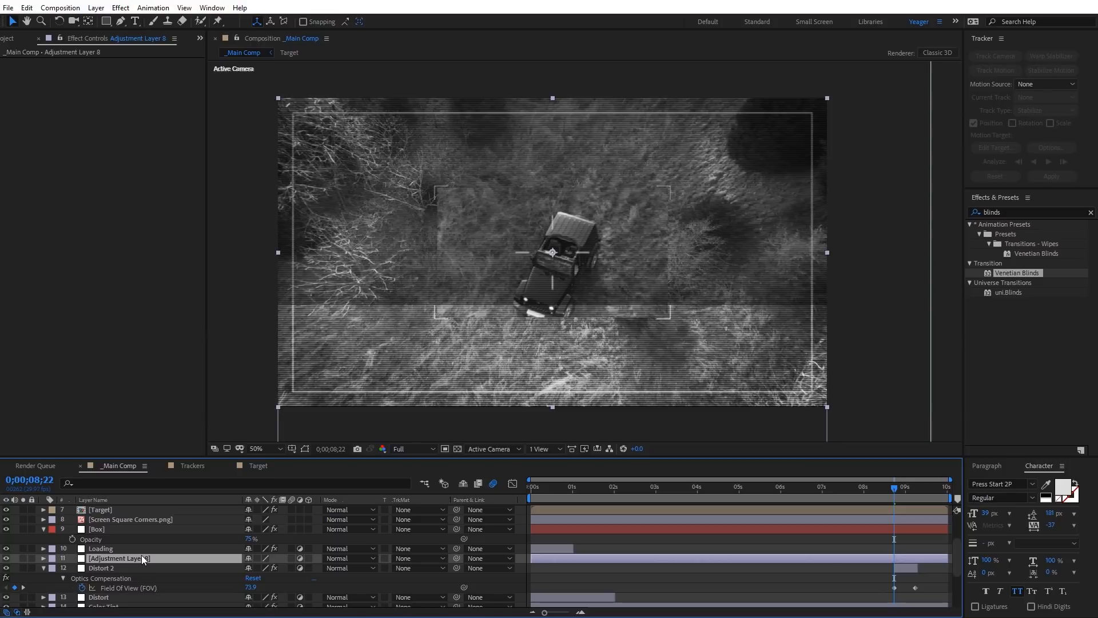
pyautogui.press('Return')
pyautogui.write('Darken')
pyautogui.press('Return')
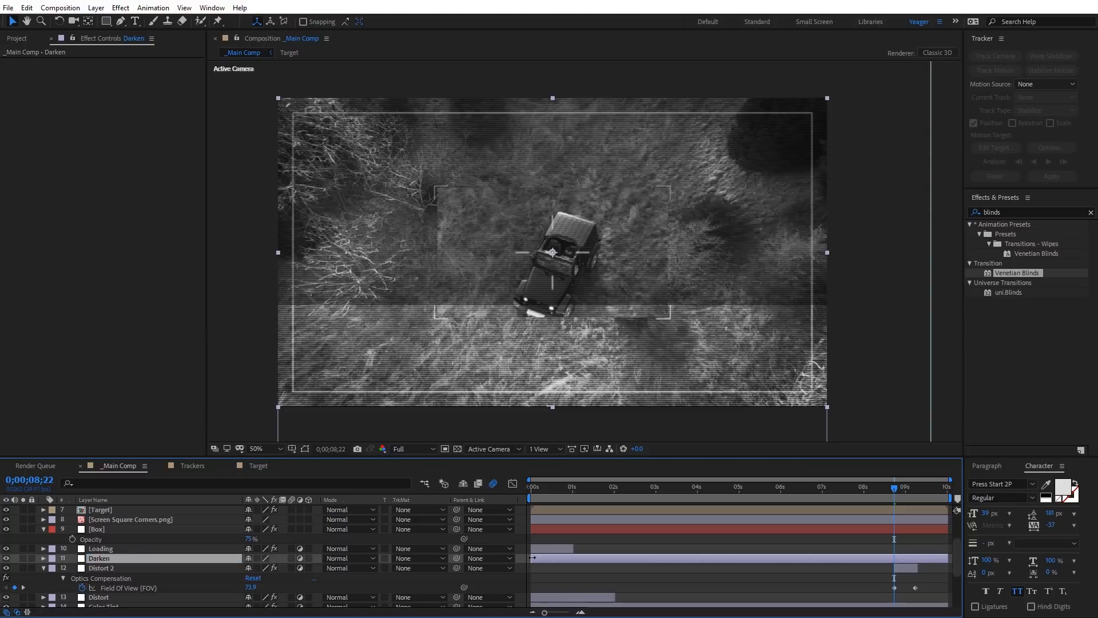
pyautogui.moveTo(532, 560); pyautogui.dragTo(897, 566)
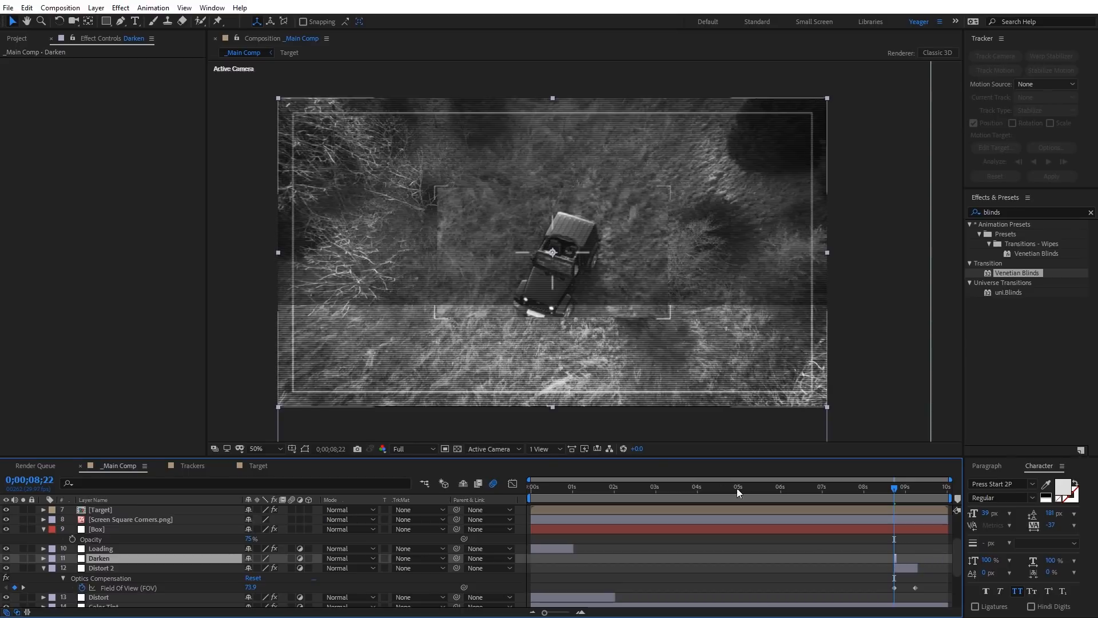
# Step: Add a Curves effect to the Darken layer and bend the RGB curve's midpoint downward to darken the image
pyautogui.click(120, 7)
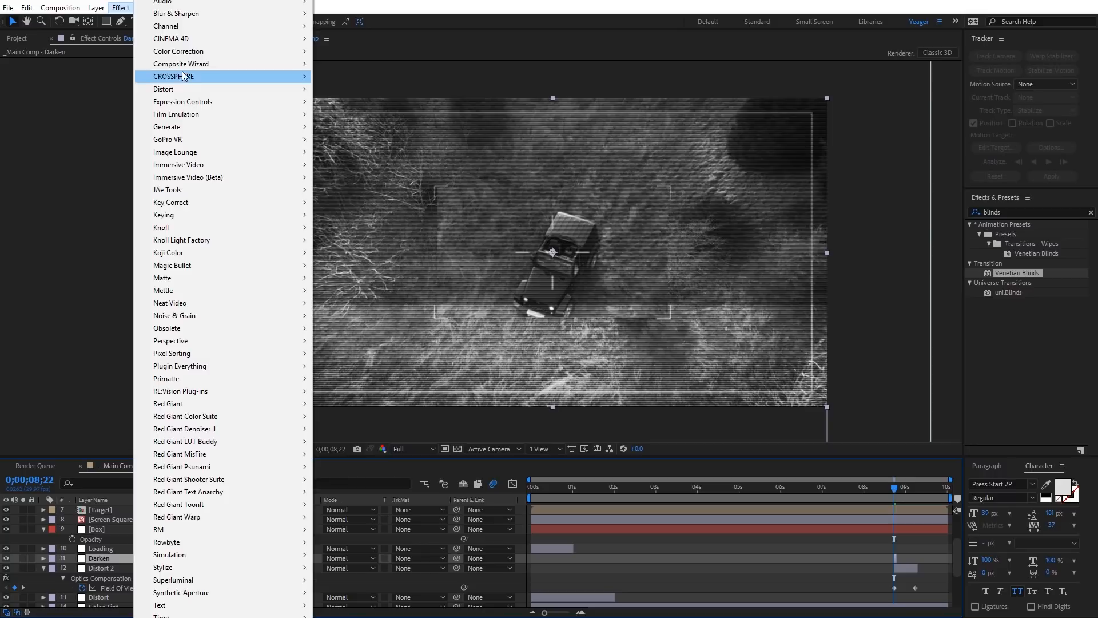
pyautogui.moveTo(192, 53)
pyautogui.click(340, 278)
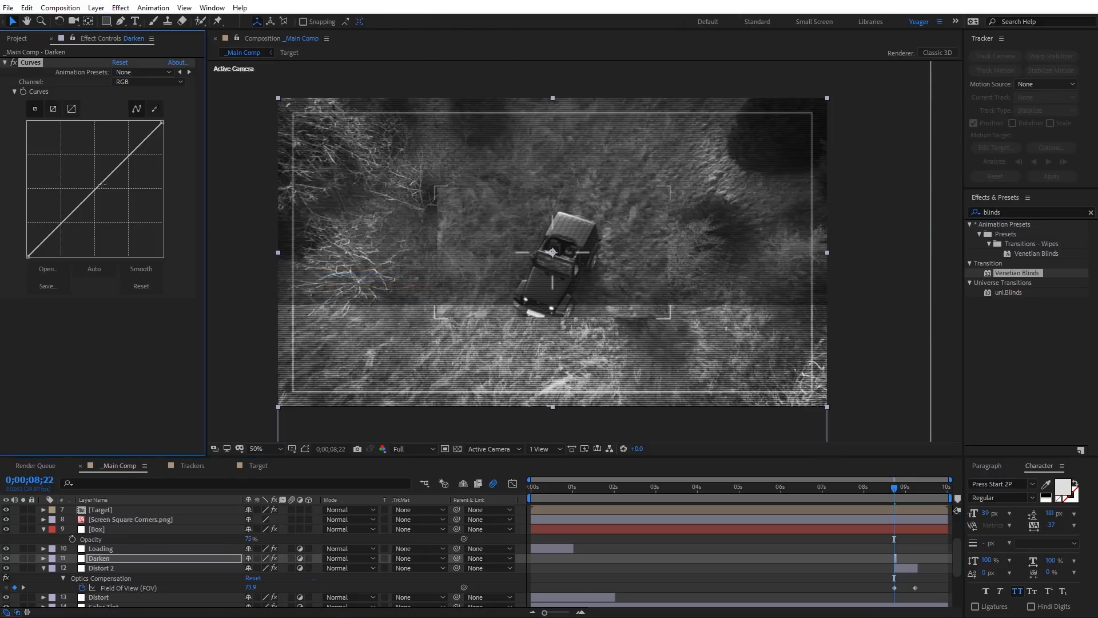
pyautogui.moveTo(95, 189); pyautogui.dragTo(111, 199)
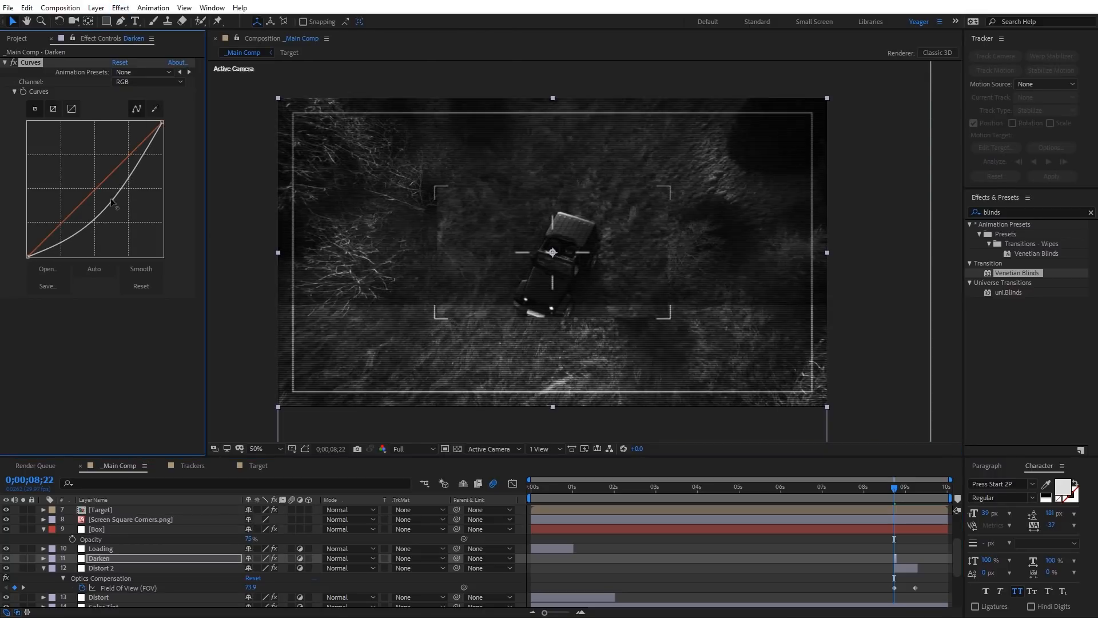
# Step: Limit the work area to a short range around the Darken and Distort 2 clips and preview the glitch
pyautogui.moveTo(894, 490)
pyautogui.mouseDown()
pyautogui.moveTo(875, 489)
pyautogui.moveTo(921, 491)
pyautogui.moveTo(879, 489)
pyautogui.mouseUp()
pyautogui.press('b')
pyautogui.press('n')
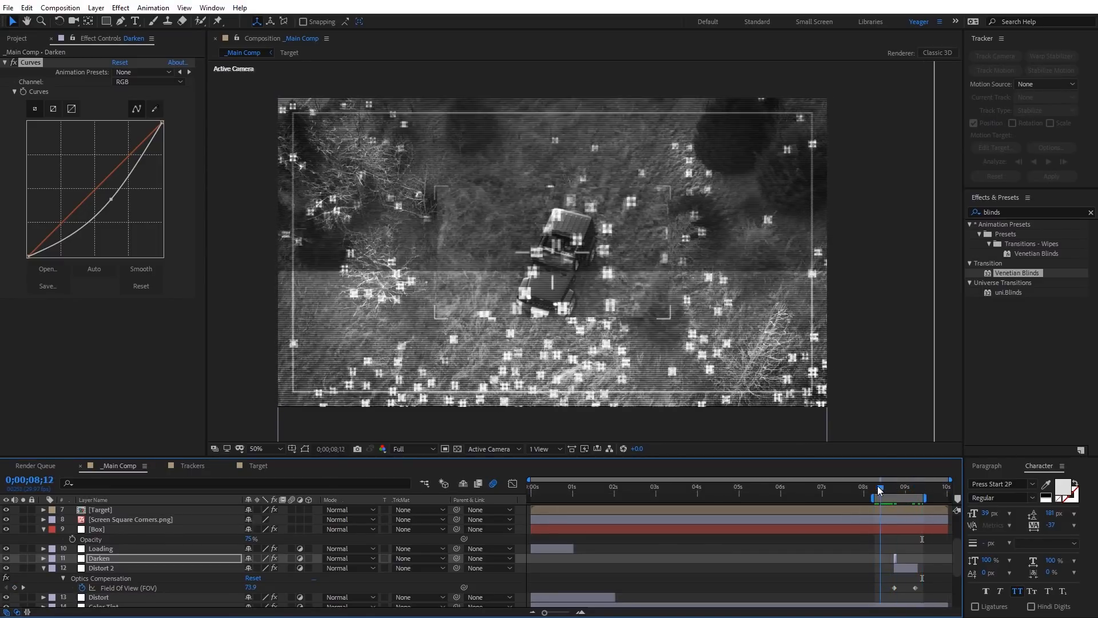
pyautogui.press('space')
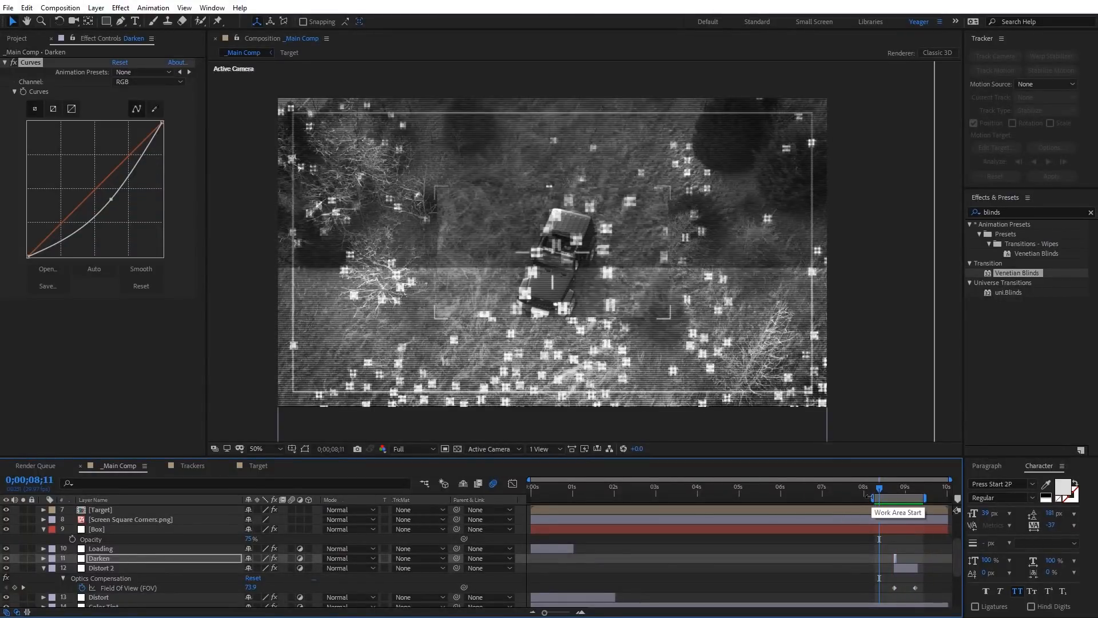
# Step: Extend the work area back to the full composition length and return to the topmost layers
pyautogui.moveTo(871, 495); pyautogui.dragTo(529, 497)
pyautogui.moveTo(929, 501); pyautogui.dragTo(951, 499)
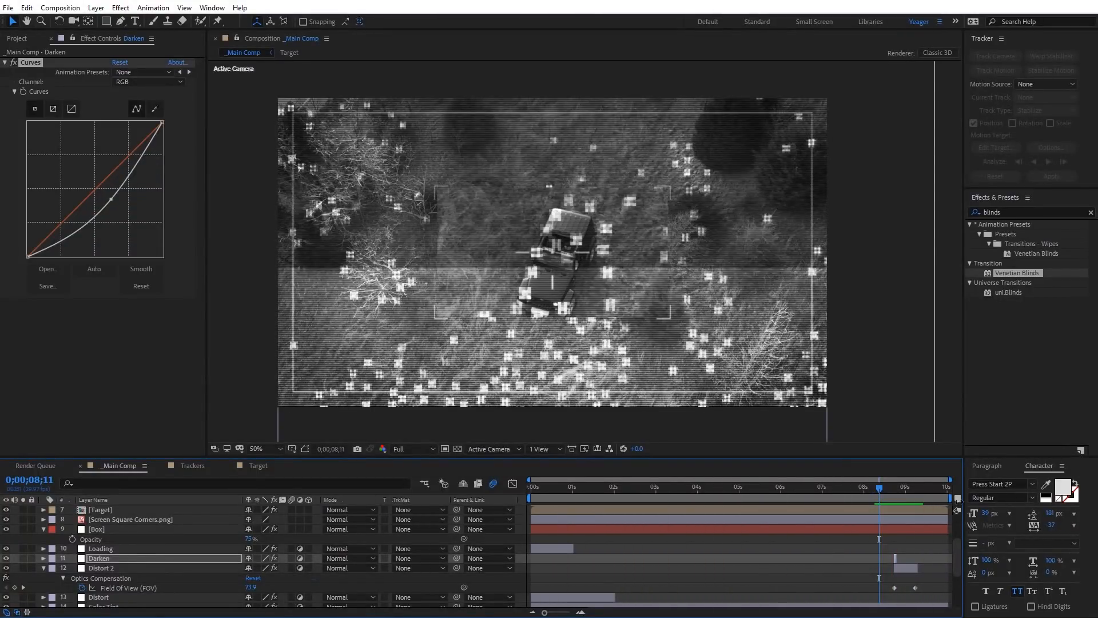
pyautogui.moveTo(961, 548); pyautogui.dragTo(963, 509)
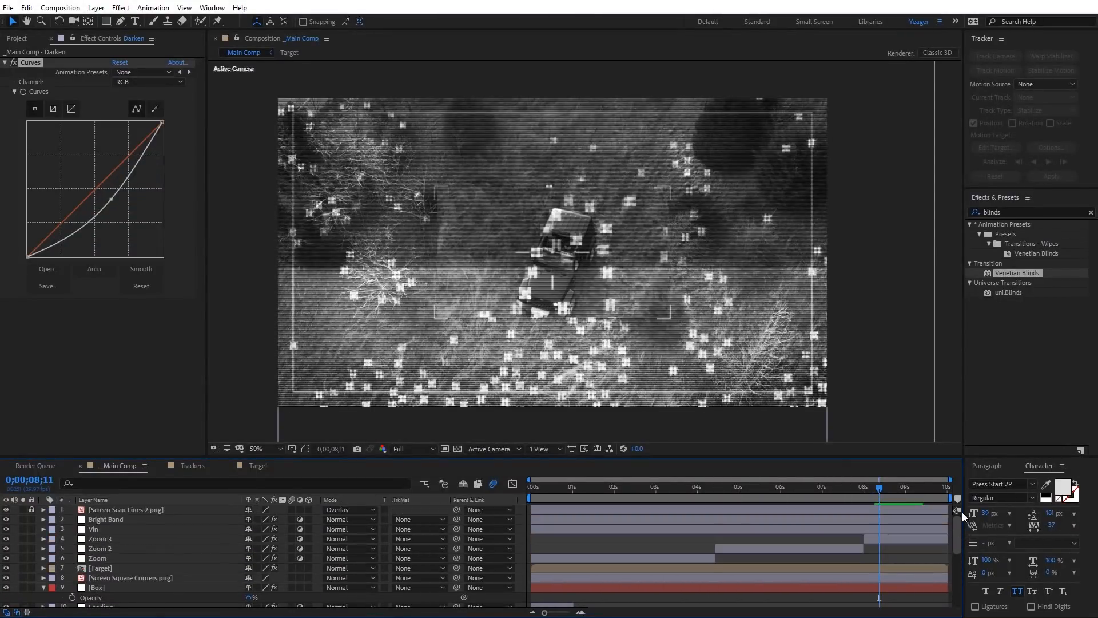
# Step: Add an adjustment layer named Grain directly below the Screen Scan Lines 2 layer
pyautogui.click(594, 490)
pyautogui.moveTo(600, 491); pyautogui.dragTo(617, 492)
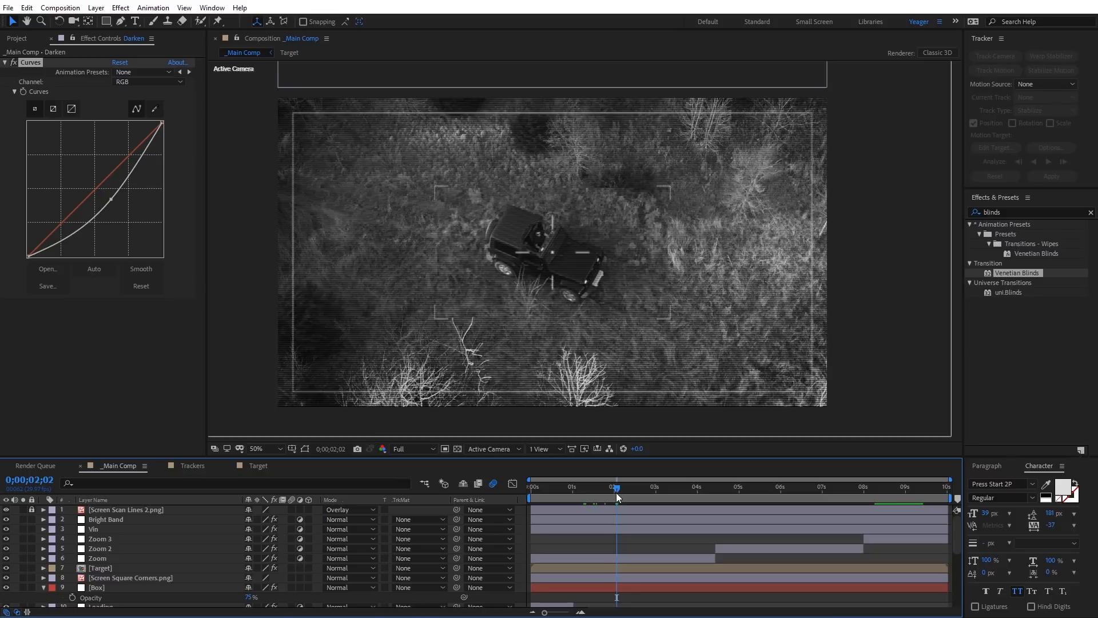
pyautogui.rightClick(235, 304)
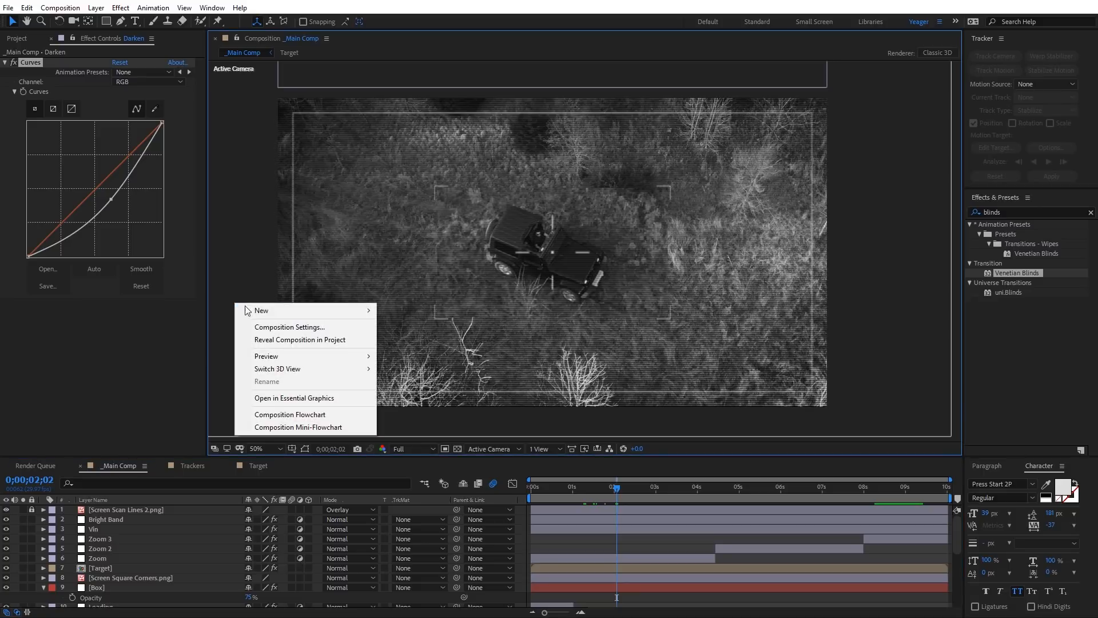
pyautogui.moveTo(273, 313)
pyautogui.click(439, 401)
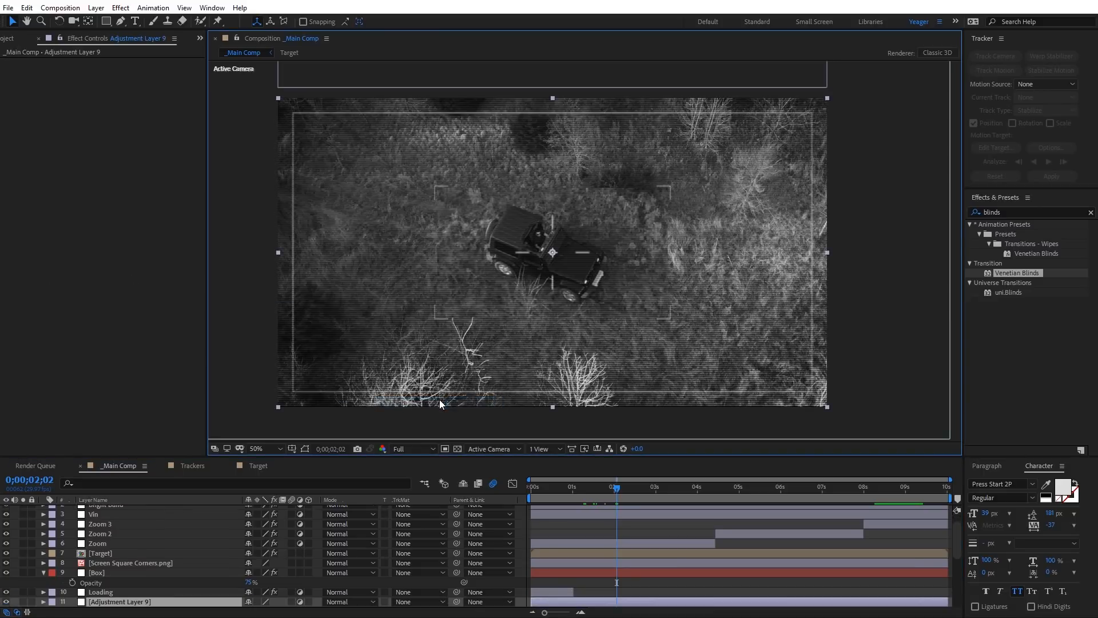
pyautogui.moveTo(144, 602); pyautogui.dragTo(142, 514)
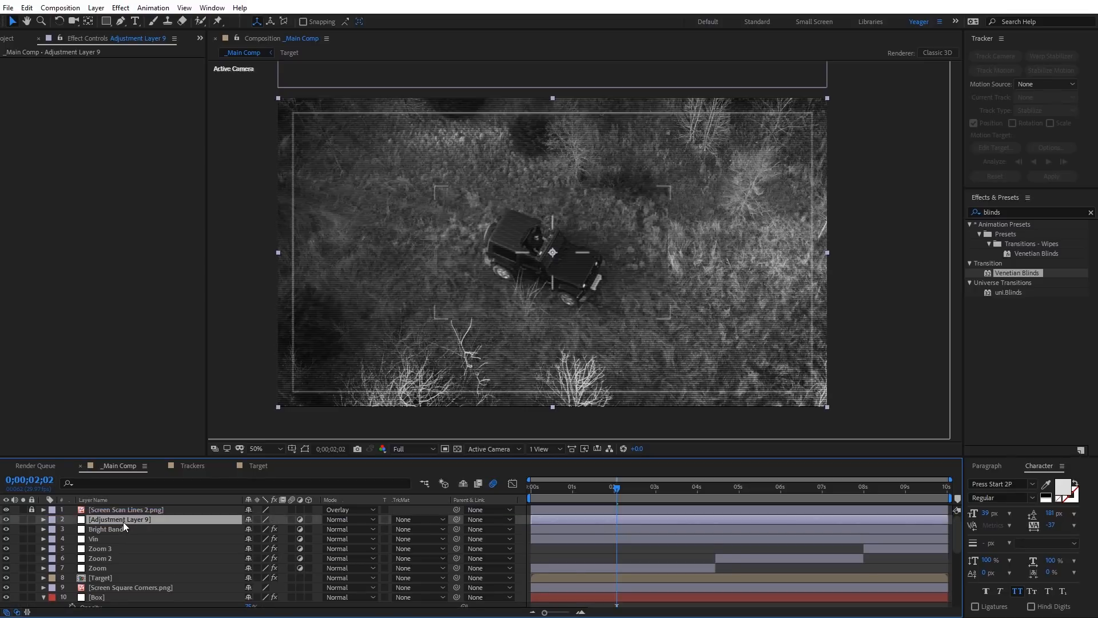
pyautogui.press('Return')
pyautogui.write('Grain')
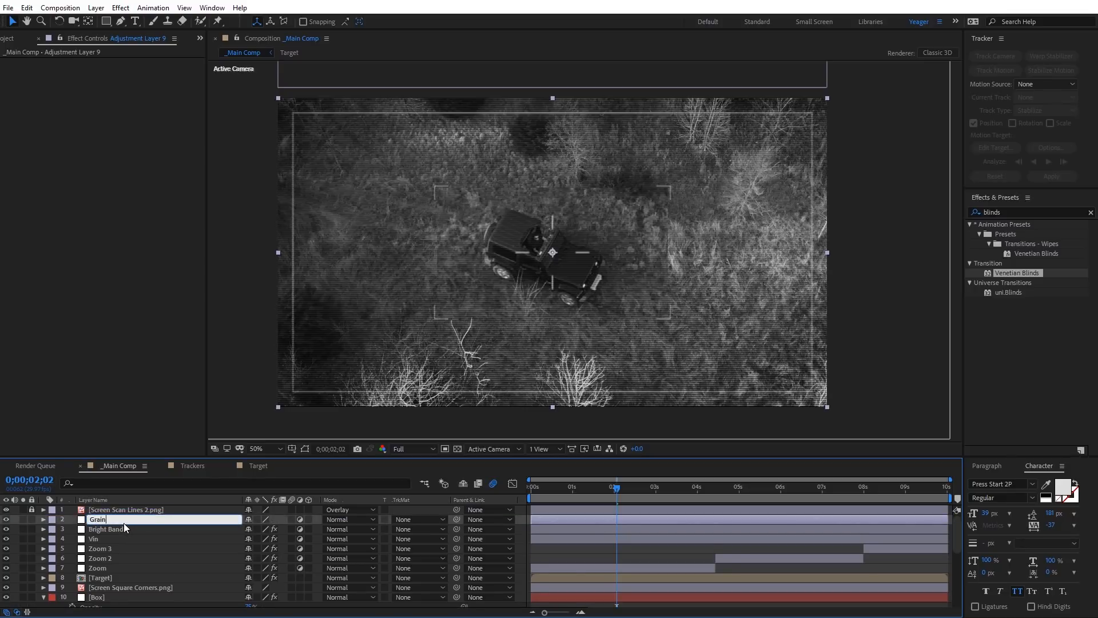
pyautogui.press('Return')
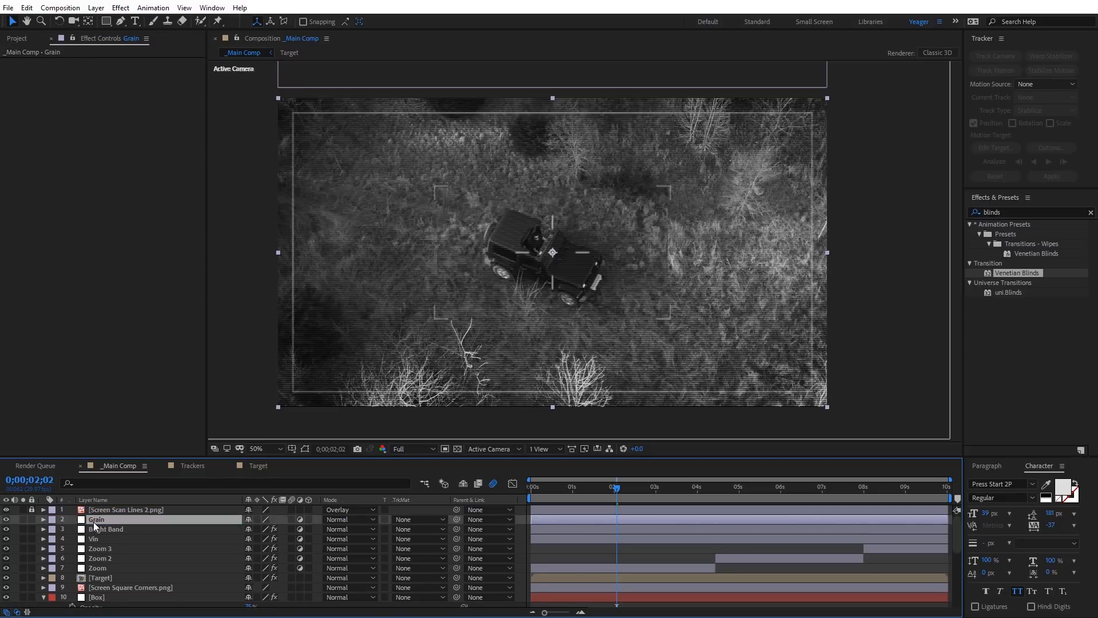
# Step: Apply an Add Grain effect to the Grain layer and set its viewing mode to Final Output
pyautogui.click(121, 8)
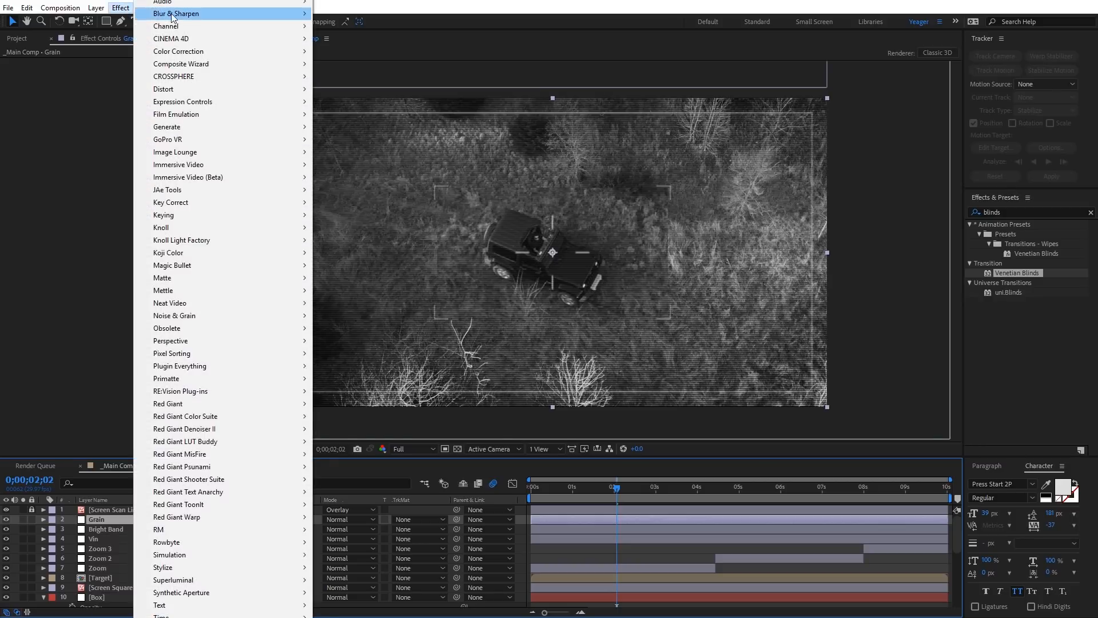
pyautogui.moveTo(216, 314)
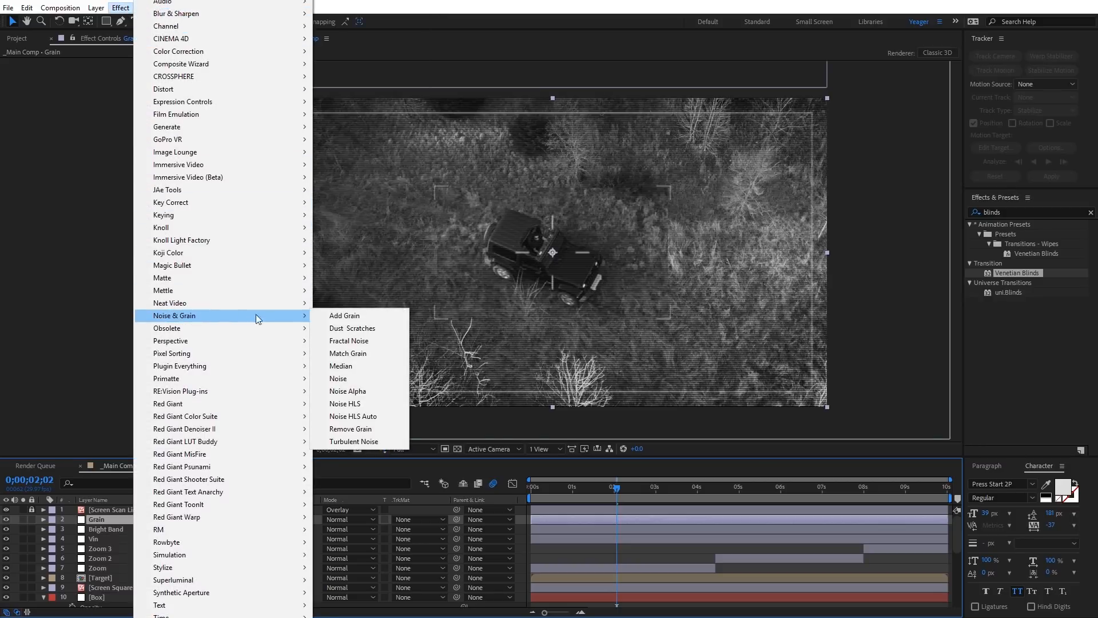
pyautogui.click(343, 317)
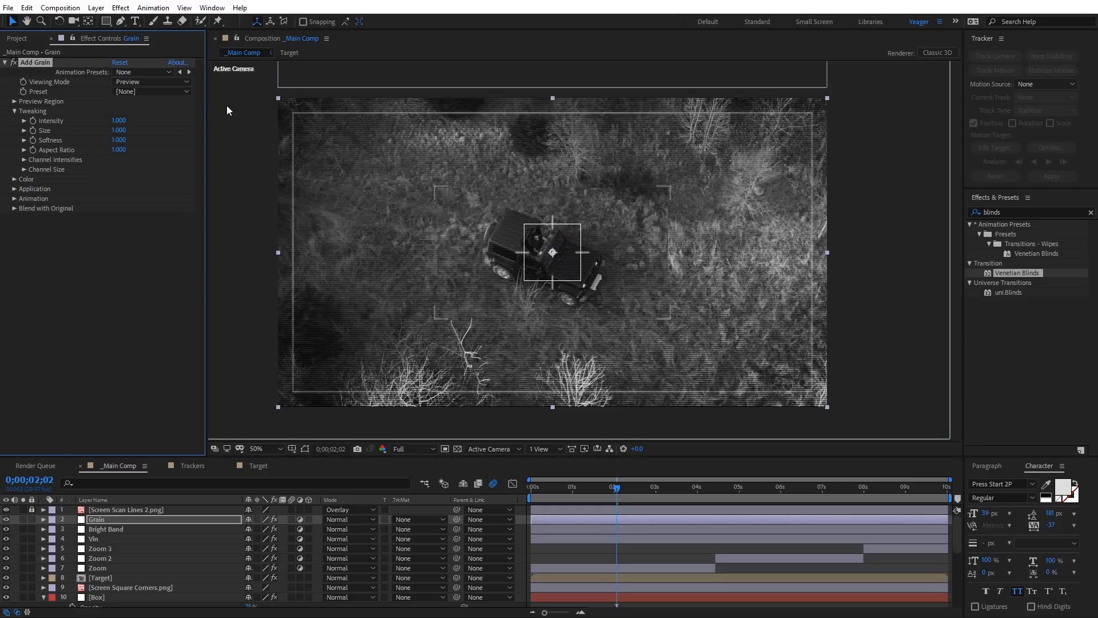
pyautogui.click(130, 81)
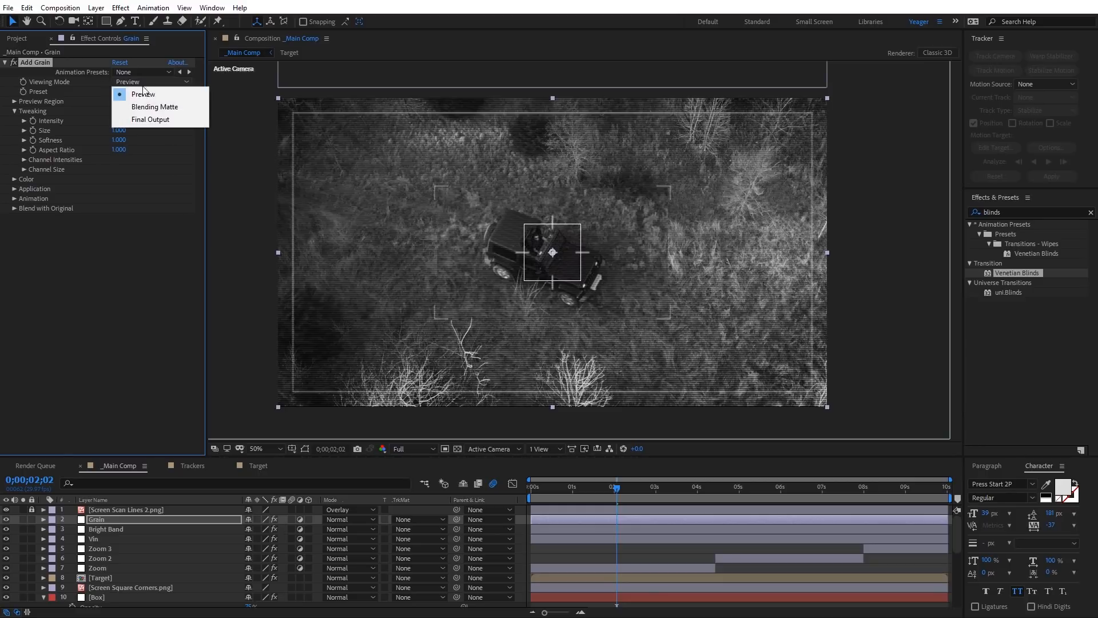
pyautogui.click(157, 120)
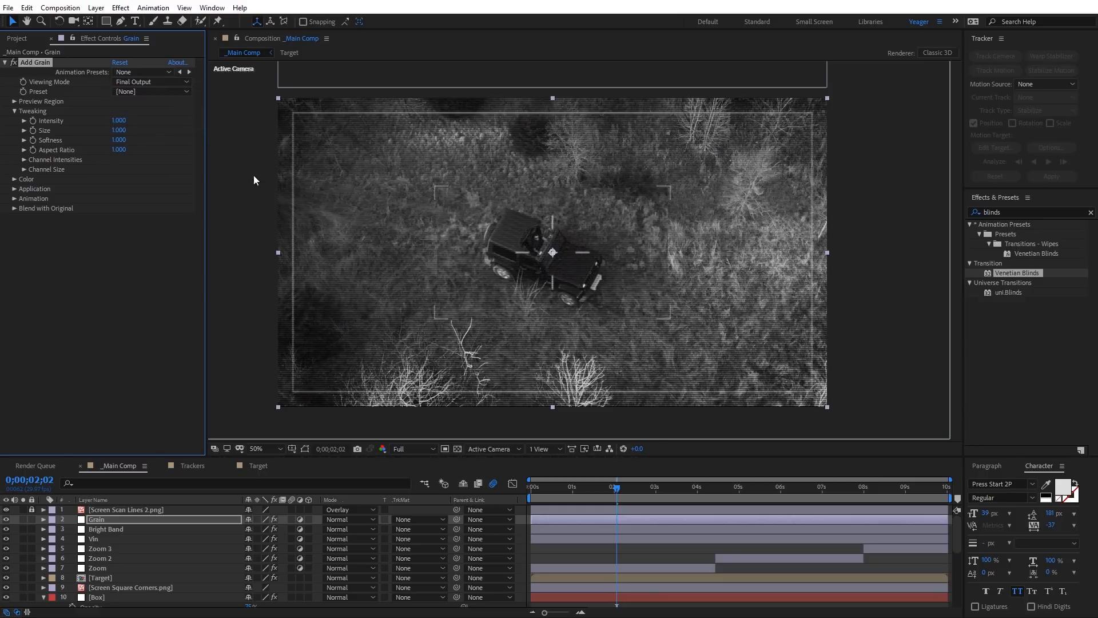
# Step: Try monochromatic grain at an intensity of 3.7, inspect it at 50% and 100% magnification, and delete the Add Grain effect
pyautogui.click(15, 179)
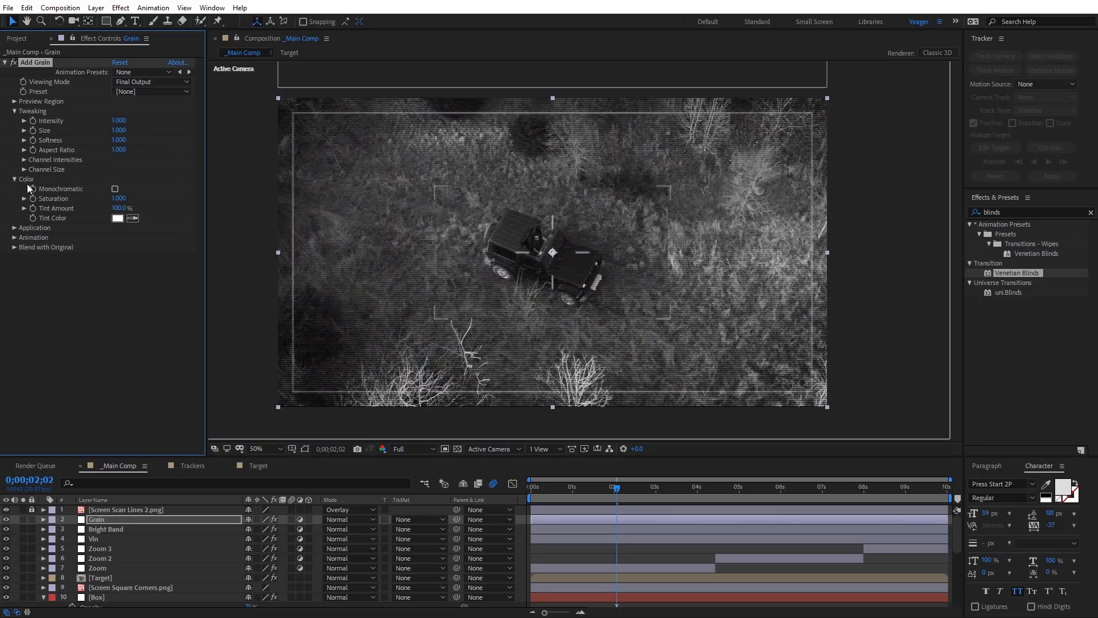
pyautogui.click(115, 189)
pyautogui.scroll(3, 485, 262)
pyautogui.scroll(-2, 486, 262)
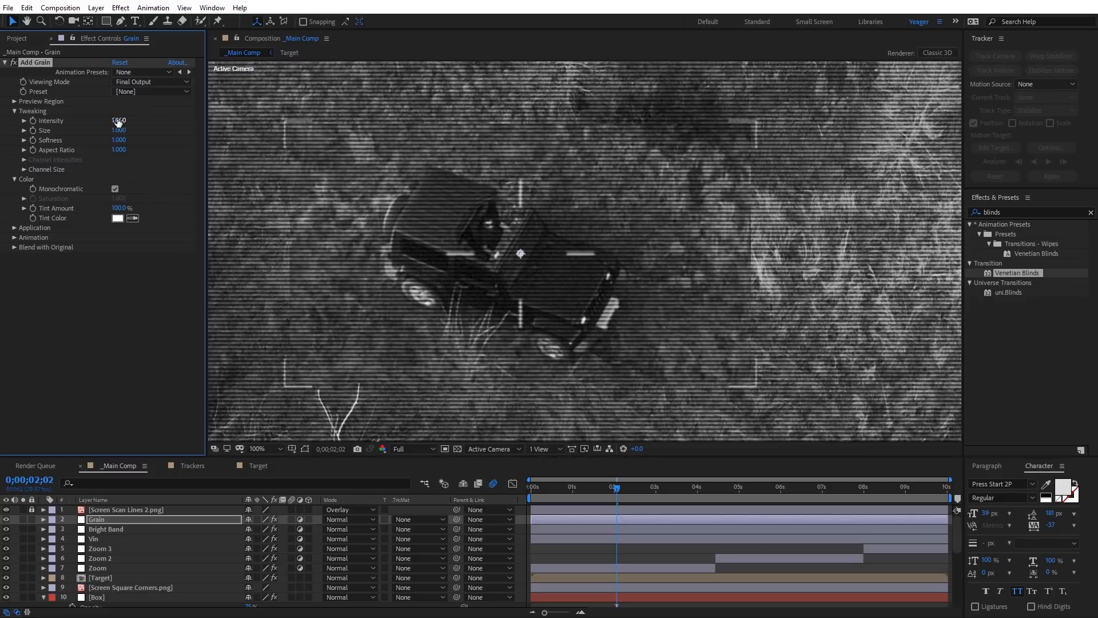
pyautogui.moveTo(119, 121); pyautogui.dragTo(459, 246)
pyautogui.press(',')
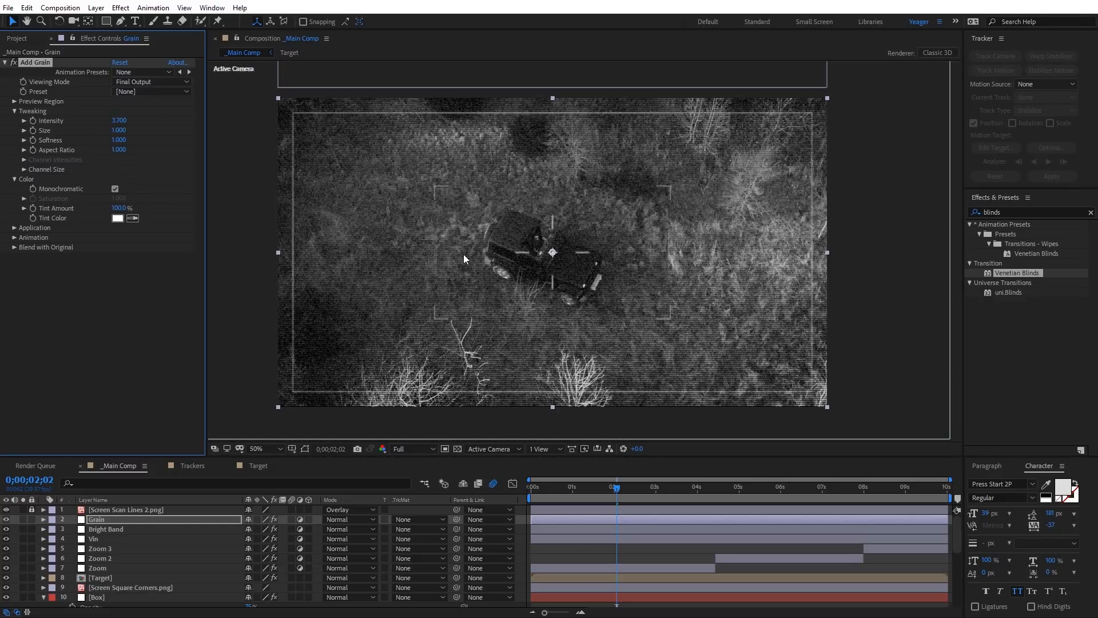
pyautogui.press('.')
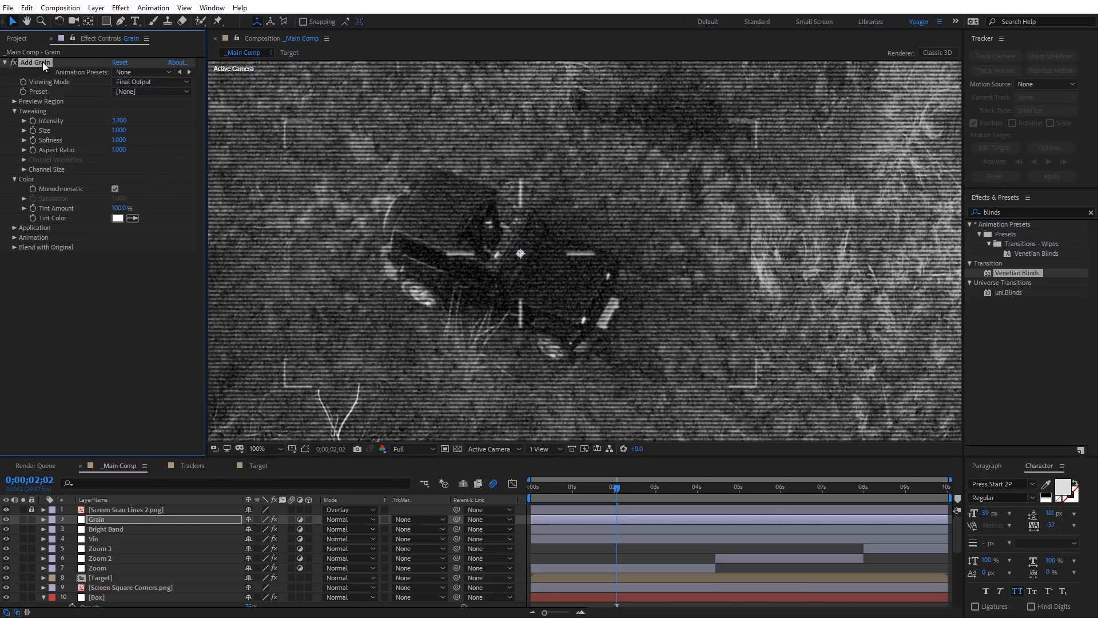
pyautogui.press('Delete')
# Step: Apply a Noise effect to the Grain layer with 20% noise and color noise turned off, and check it along the timeline
pyautogui.click(121, 9)
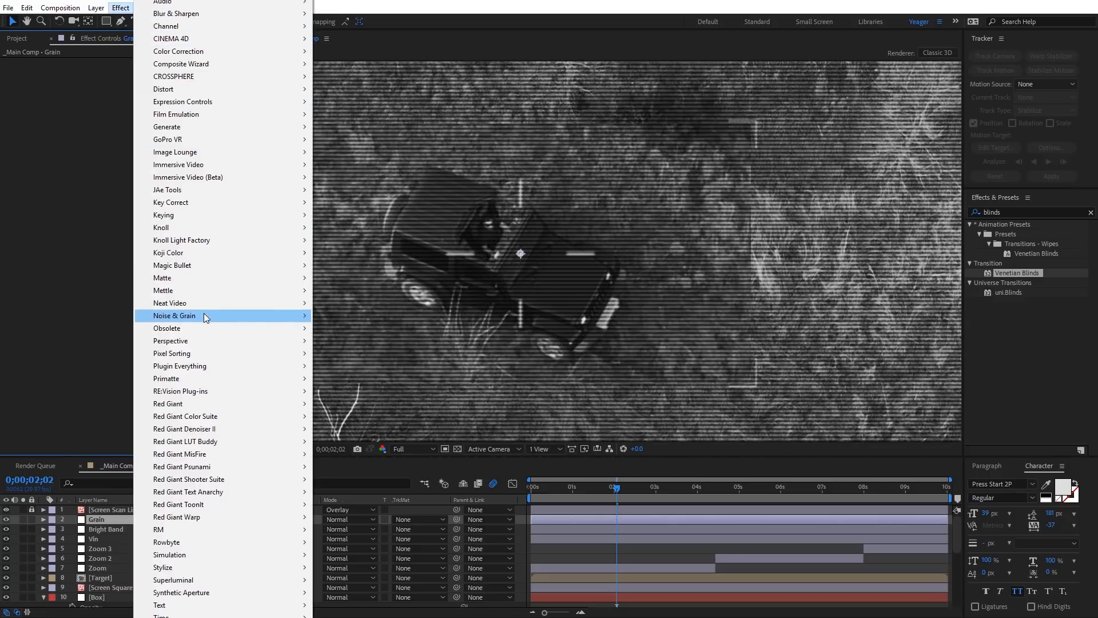
pyautogui.moveTo(205, 316)
pyautogui.click(342, 378)
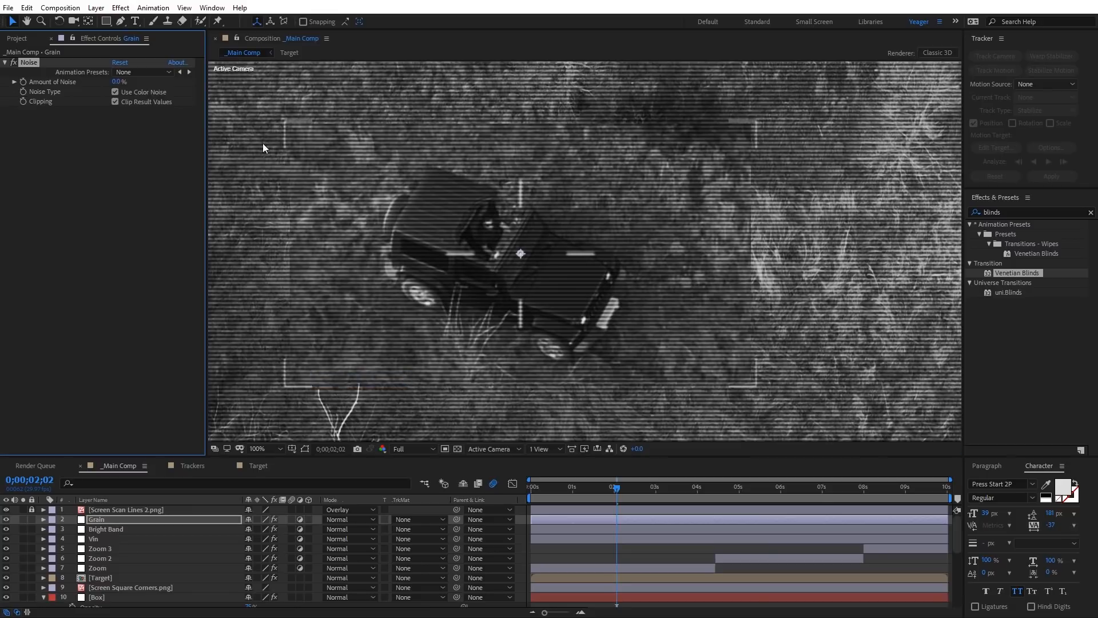
pyautogui.click(115, 82)
pyautogui.write('20')
pyautogui.press('Return')
pyautogui.click(114, 92)
pyautogui.click(627, 490)
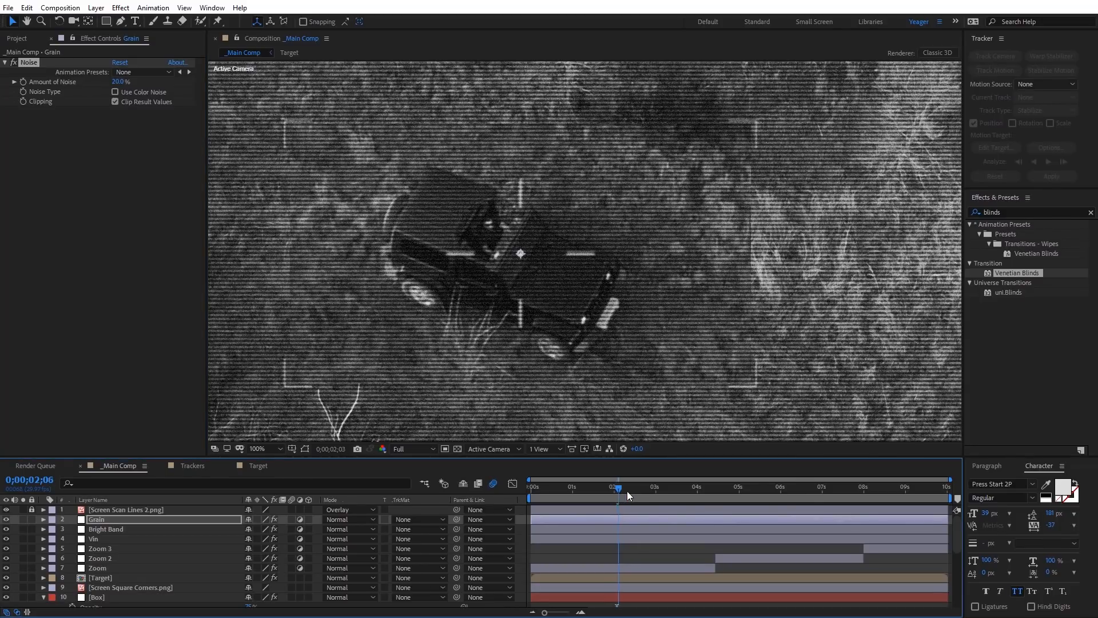
pyautogui.moveTo(627, 491); pyautogui.dragTo(747, 492)
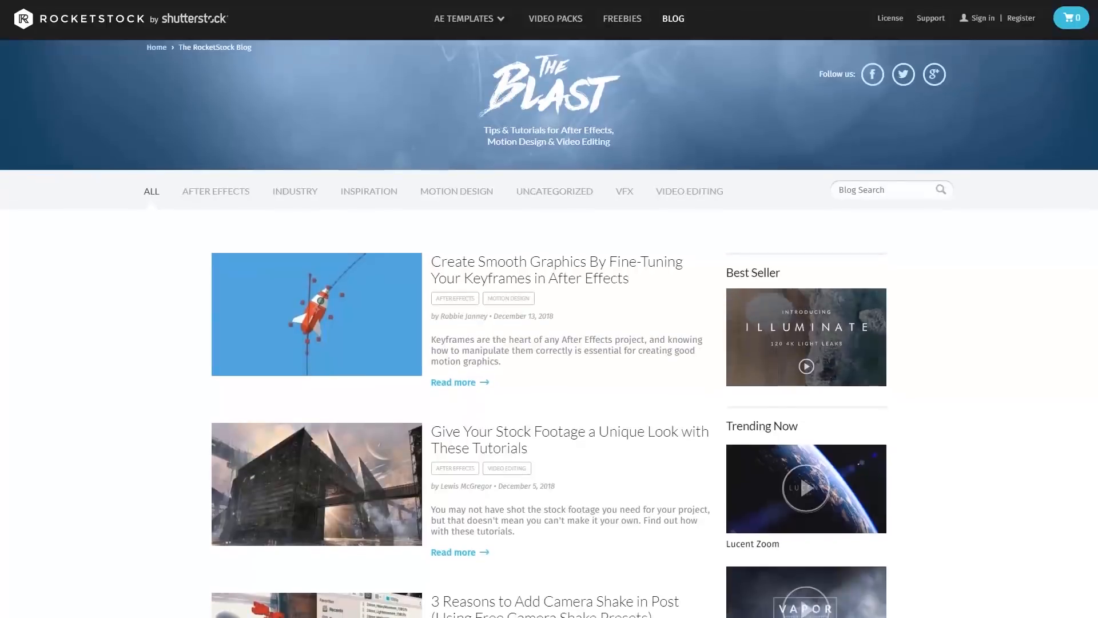
pyautogui.scroll(-2, 550, 329)
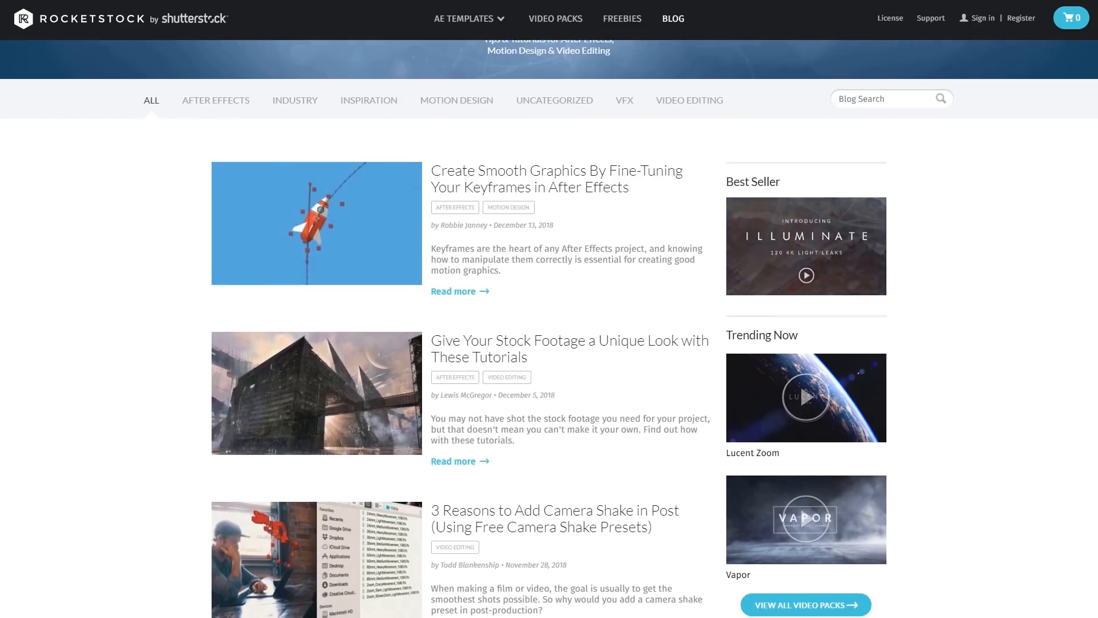
pyautogui.scroll(-2, 549, 329)
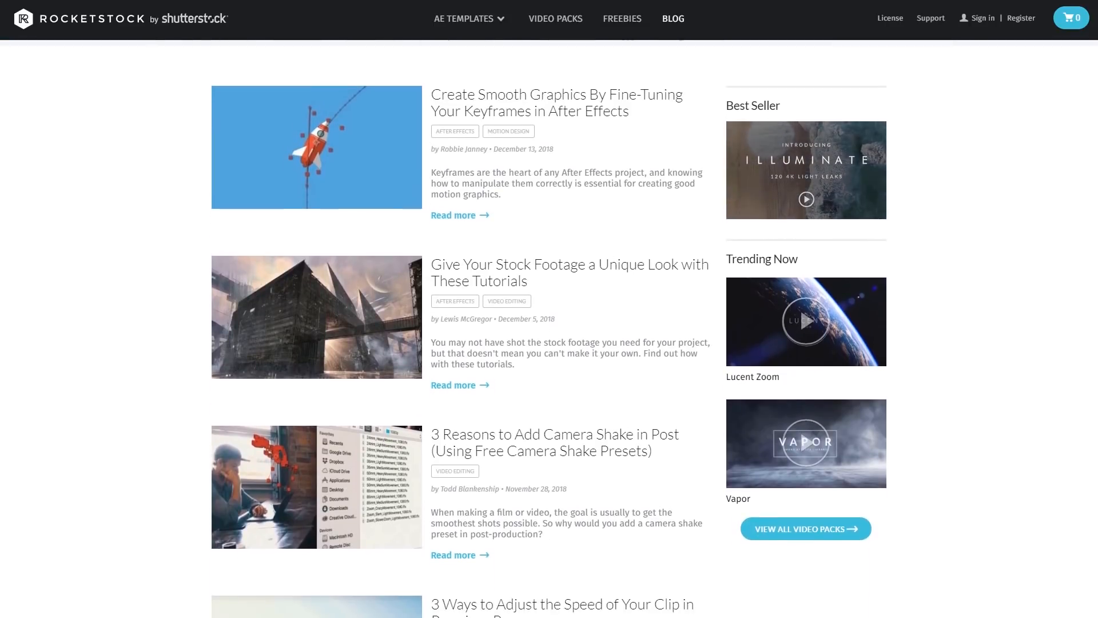
pyautogui.scroll(-2, 549, 329)
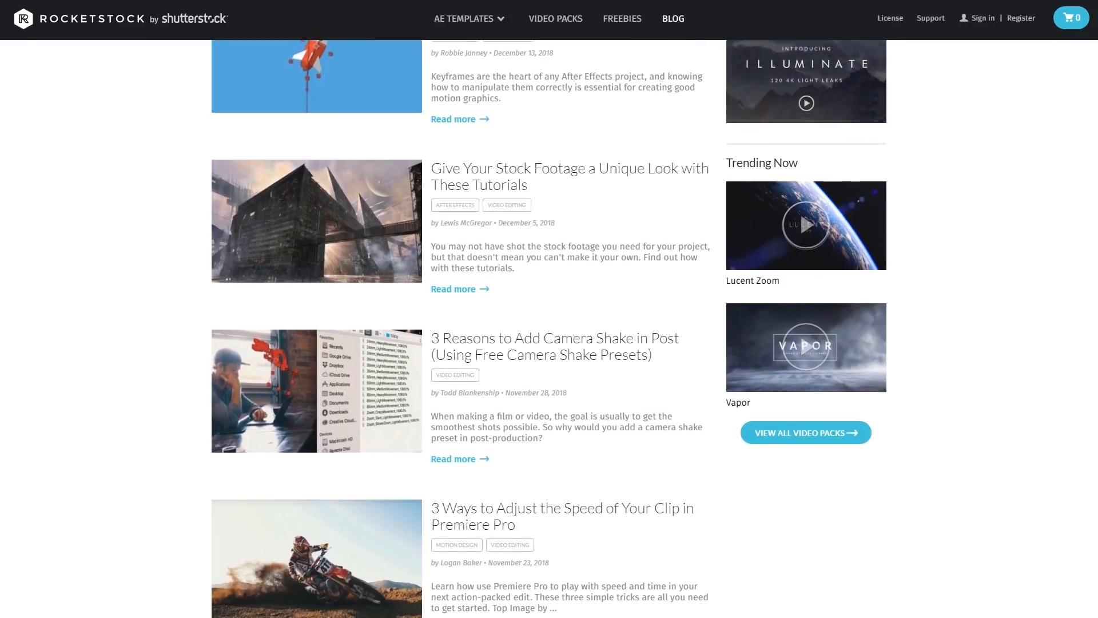
pyautogui.scroll(-2, 549, 329)
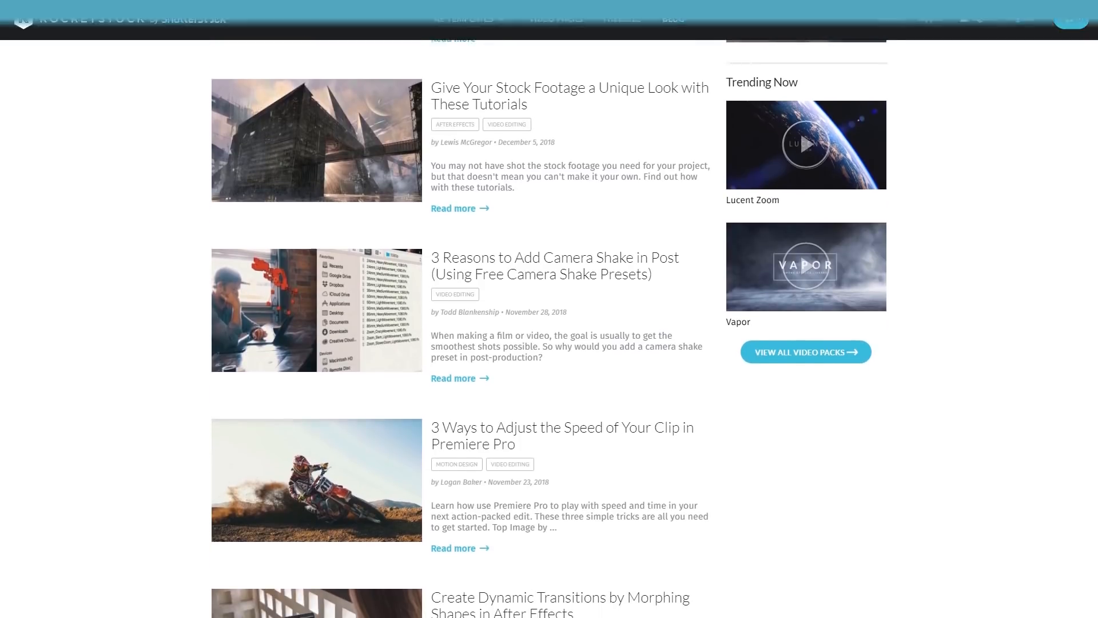